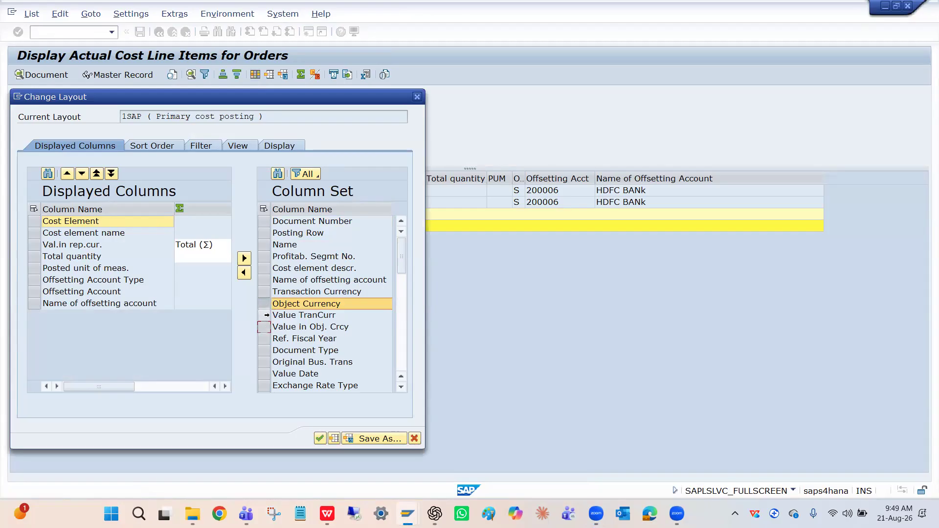
# Add Object Currency, Value TranCurr and Value in Obj. Crcy to the displayed columns of the line item layout.
pyautogui.keyDown('ctrl'); pyautogui.click(265, 317); pyautogui.keyUp('ctrl')
pyautogui.keyDown('ctrl'); pyautogui.click(264, 326); pyautogui.keyUp('ctrl')
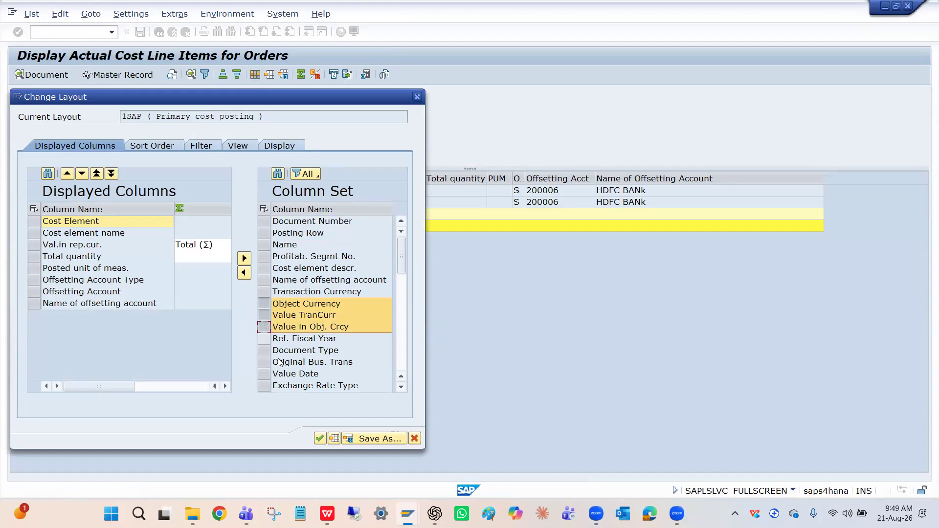
pyautogui.click(72, 304)
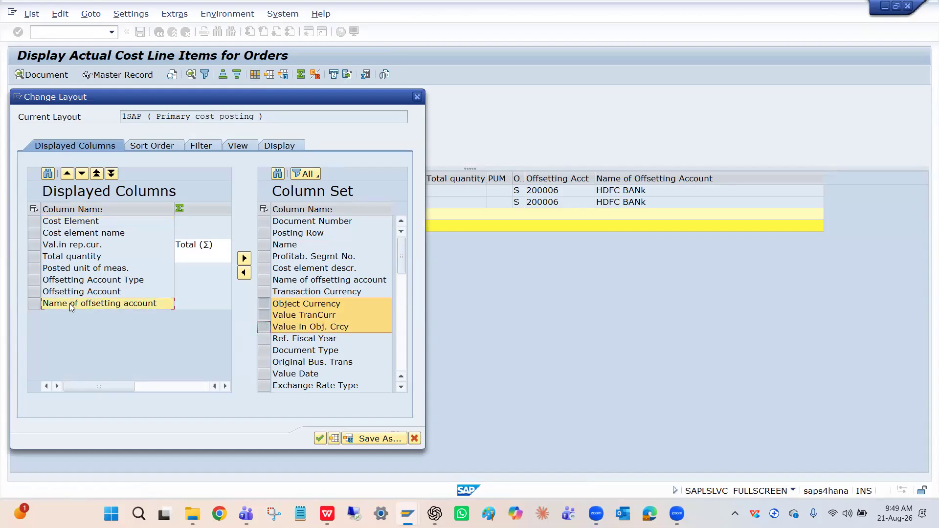
pyautogui.click(58, 246)
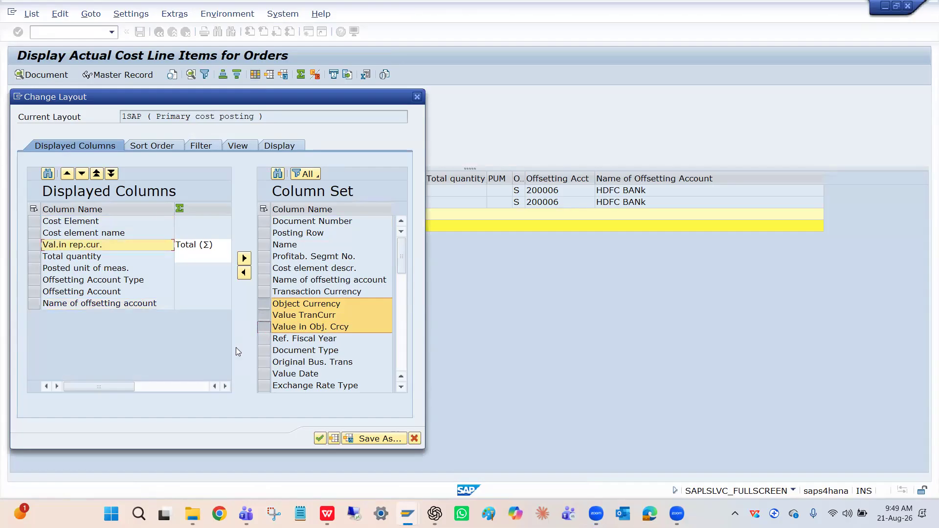
pyautogui.click(244, 272)
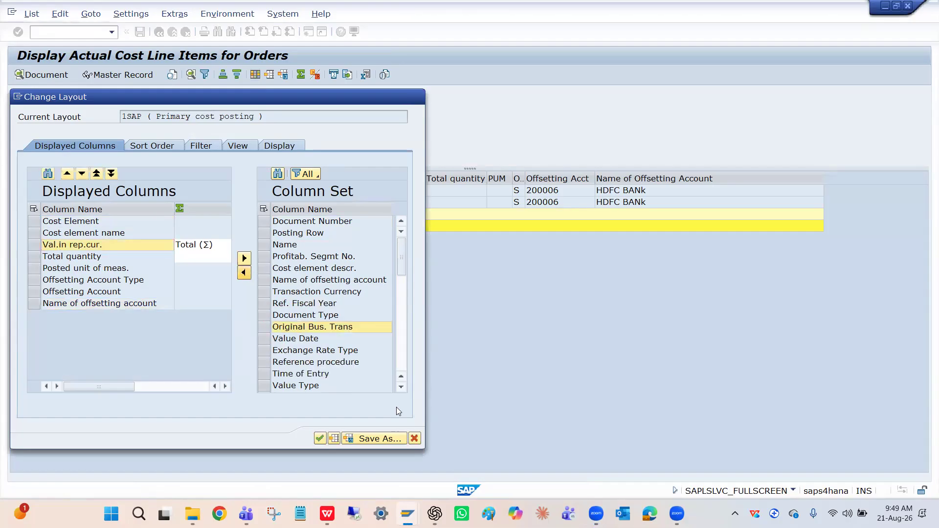
# Save the changed layout over the existing /RAMA layout and apply it to the line item list.
pyautogui.click(373, 438)
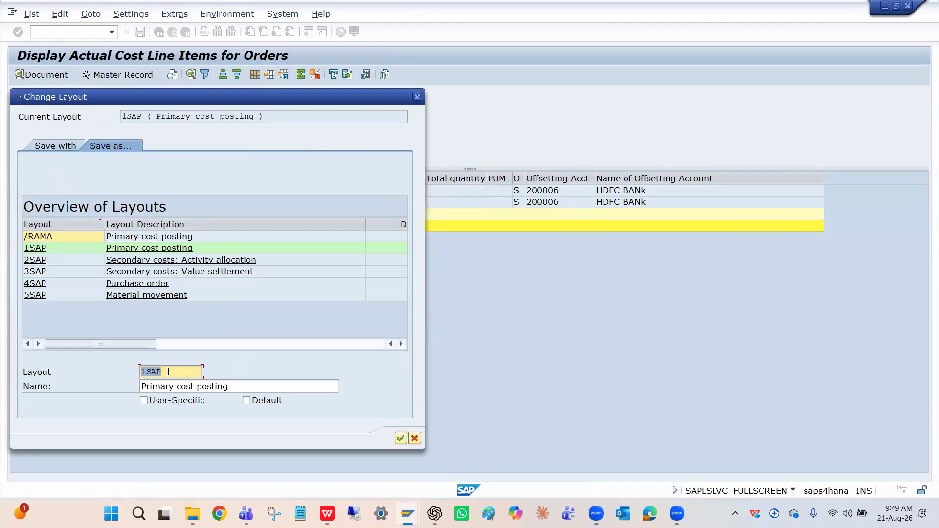
pyautogui.click(72, 238)
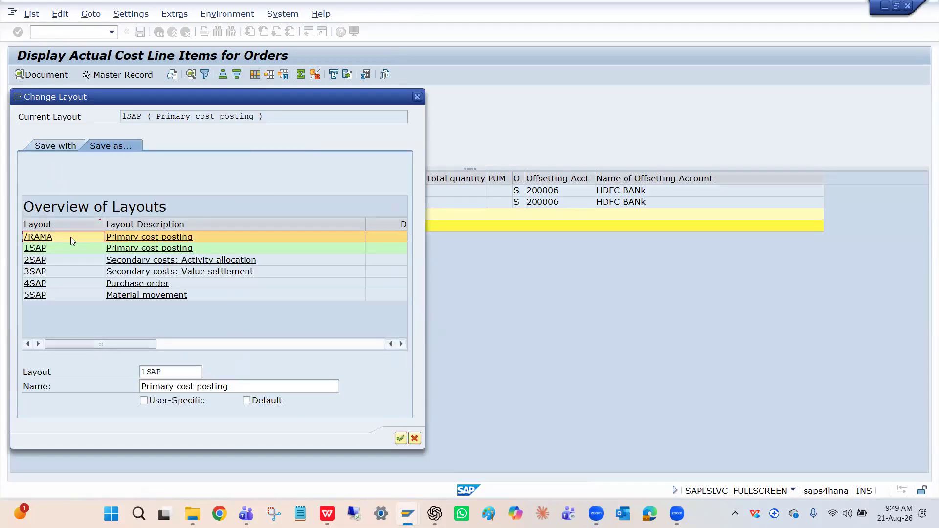
pyautogui.click(400, 438)
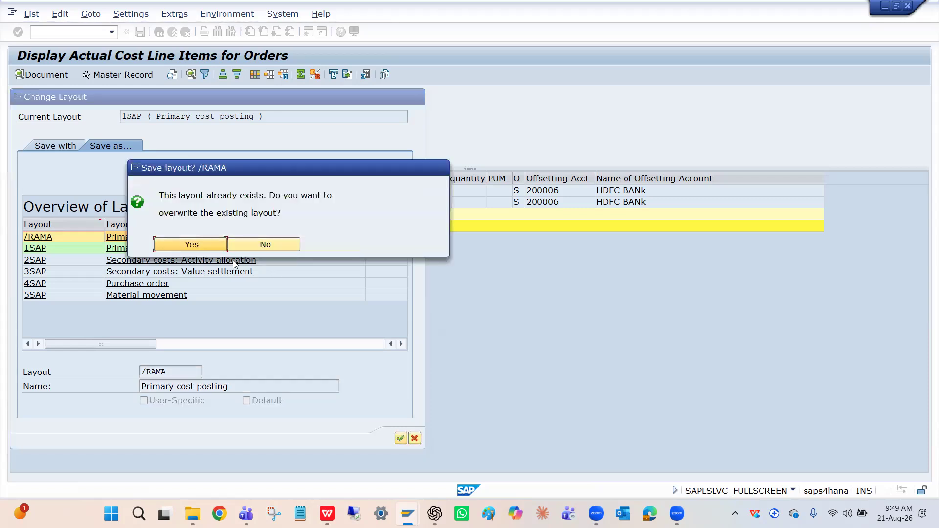
pyautogui.click(201, 248)
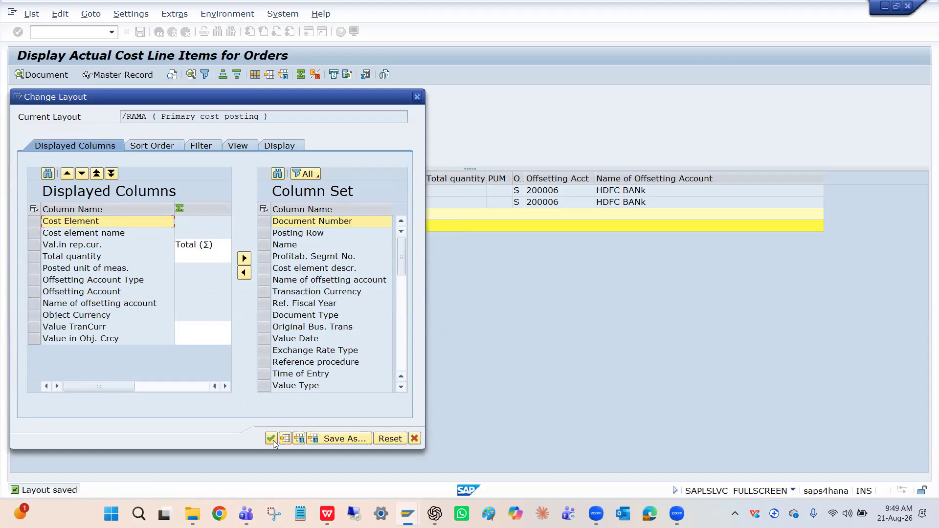
pyautogui.click(272, 439)
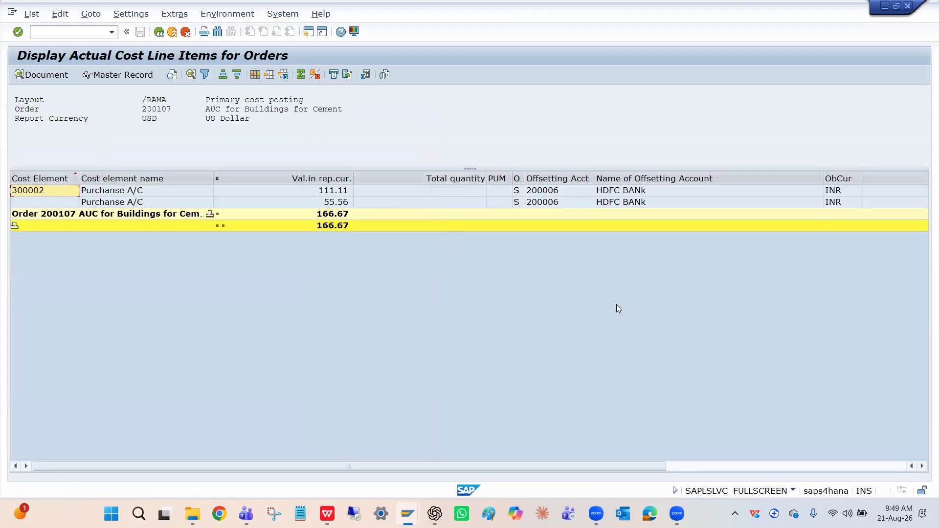
# Total the Value in Obj. Crcy column of the order's cost line items.
pyautogui.click(691, 464)
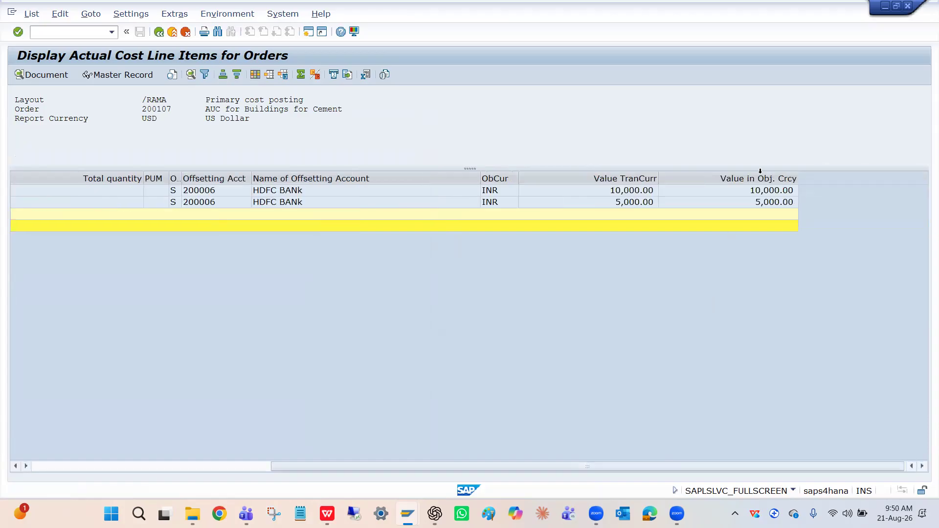
pyautogui.click(744, 180)
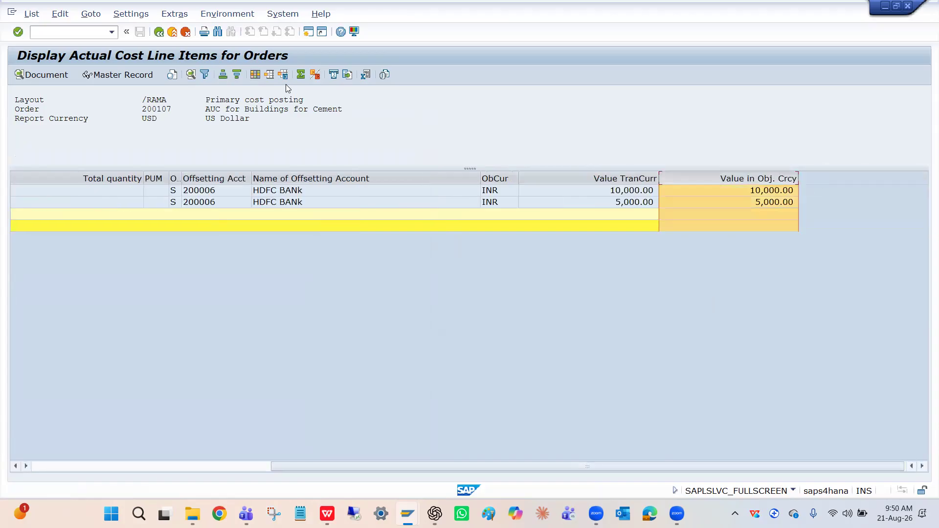
pyautogui.click(298, 76)
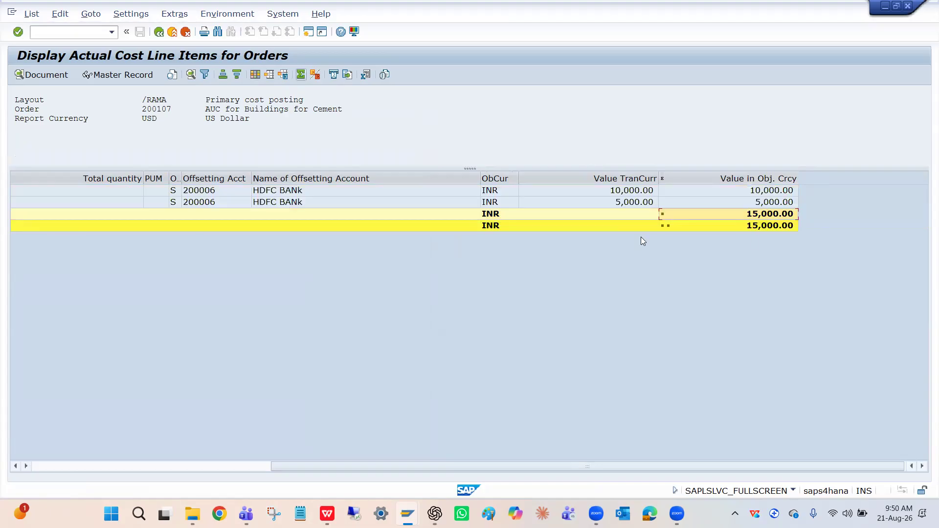
# Compare the individual line amounts with the subtotal and grand total in the Value in Obj. Crcy column.
pyautogui.click(768, 215)
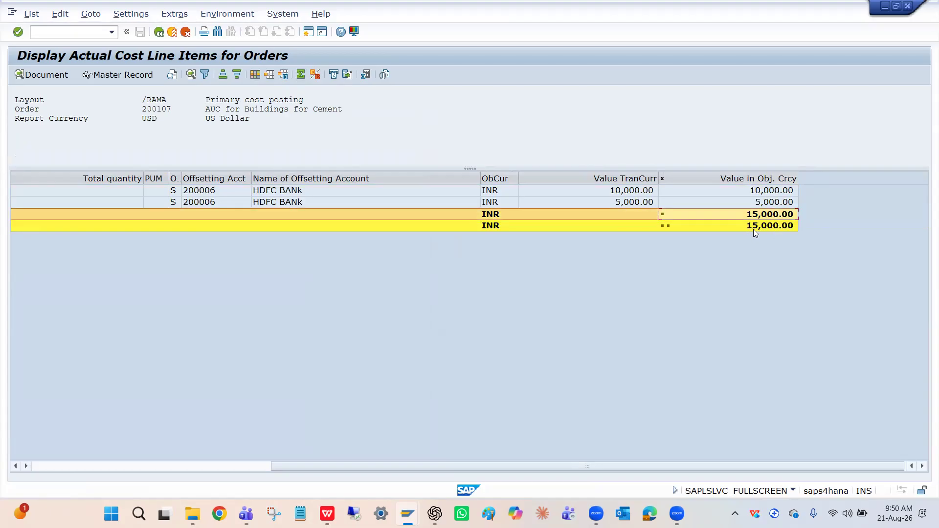
pyautogui.click(753, 226)
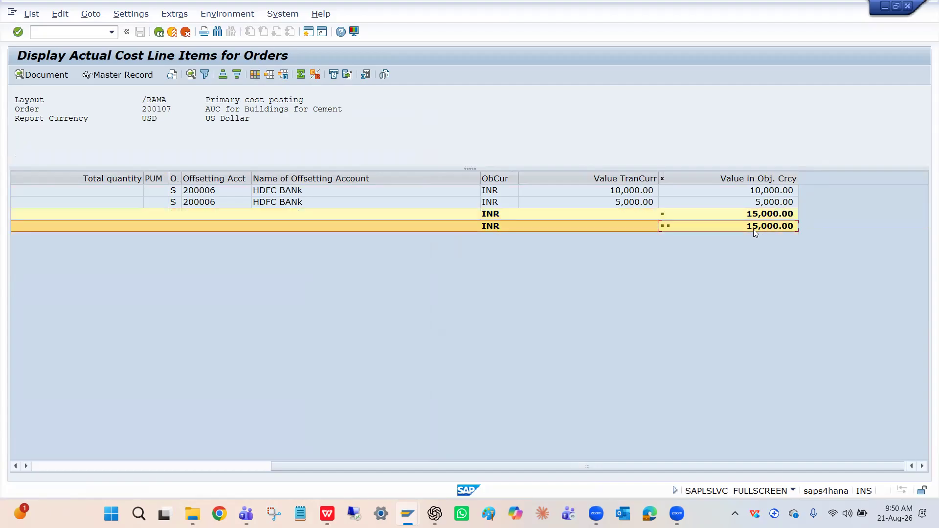
pyautogui.click(753, 218)
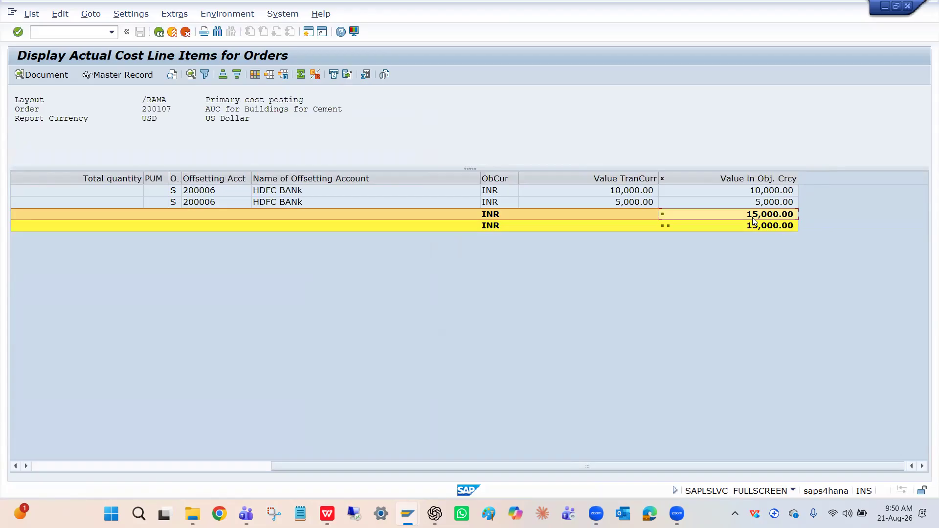
pyautogui.click(752, 194)
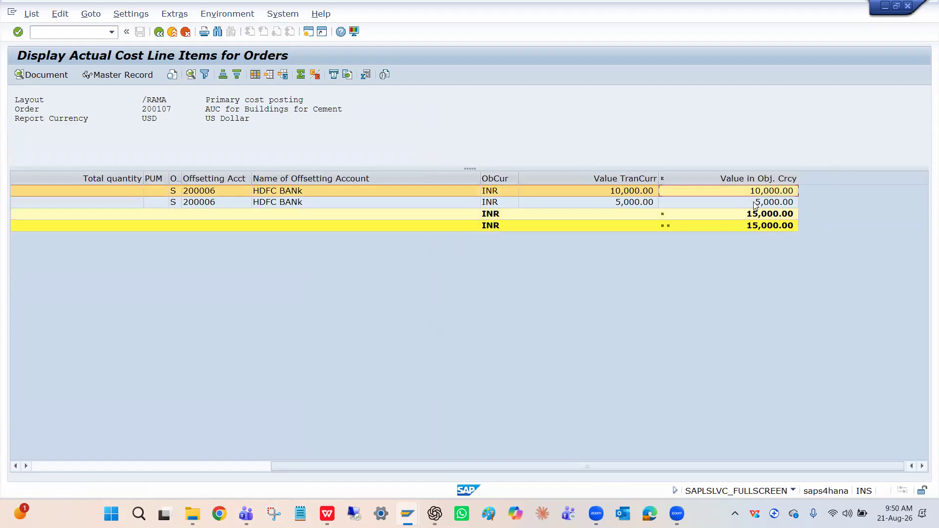
pyautogui.click(753, 202)
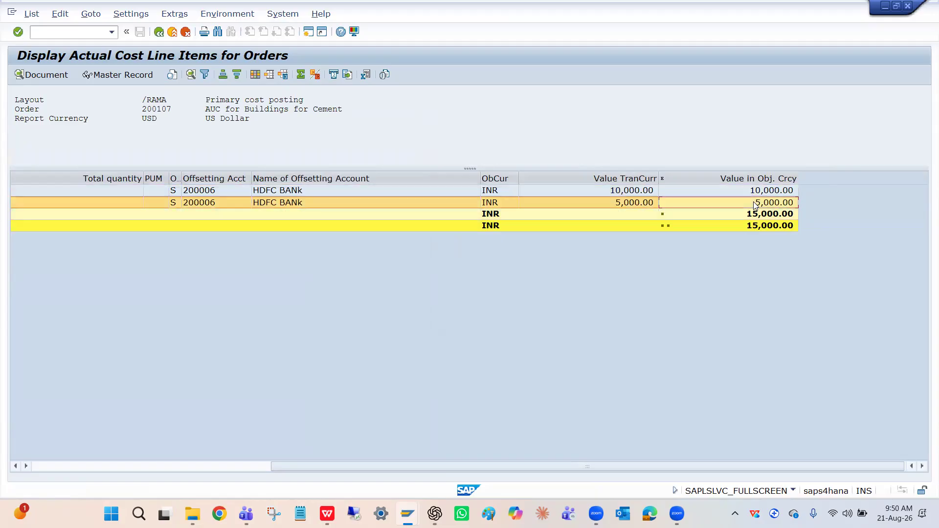
pyautogui.click(753, 191)
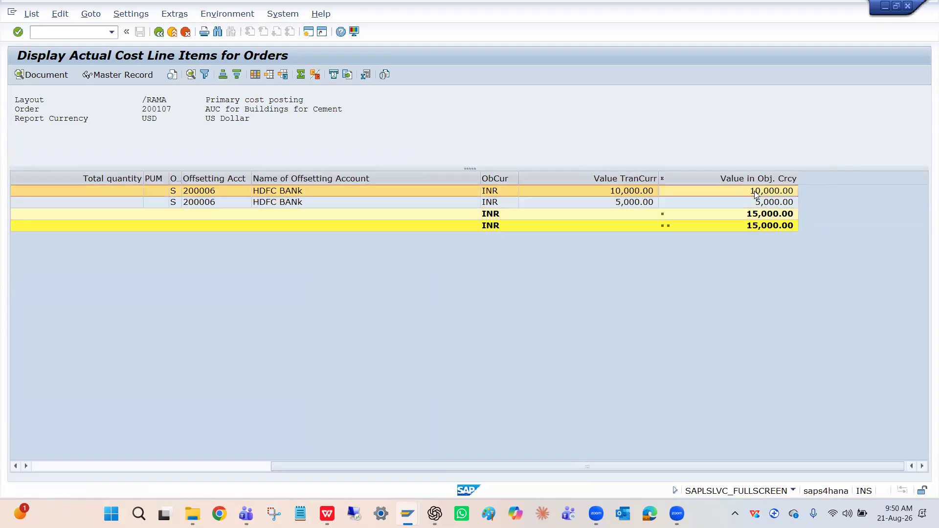
# Open a new SAP session and start transaction FB50 for G/L document entry.
pyautogui.hotkey('alt', 'Tab')
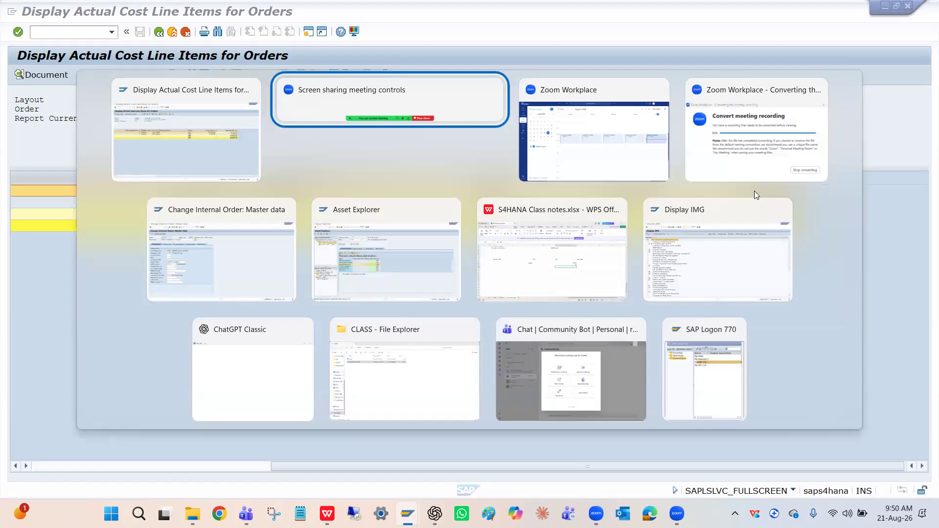
pyautogui.hotkey('alt', 'Tab')
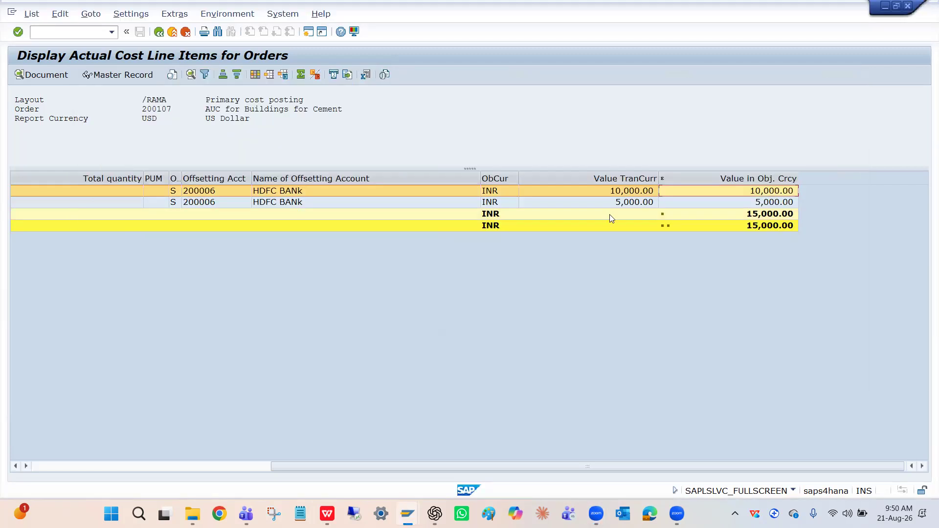
pyautogui.hotkey('alt', 'Tab')
pyautogui.hotkey('alt', 'Tab')
pyautogui.hotkey('alt', 'Tab')
pyautogui.hotkey('alt', 'Tab')
pyautogui.hotkey('alt', 'Tab')
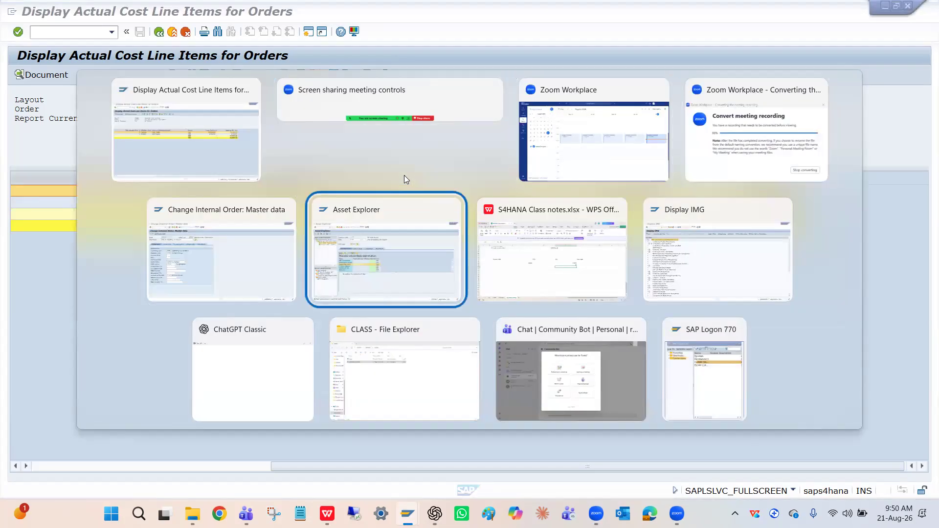
pyautogui.click(308, 32)
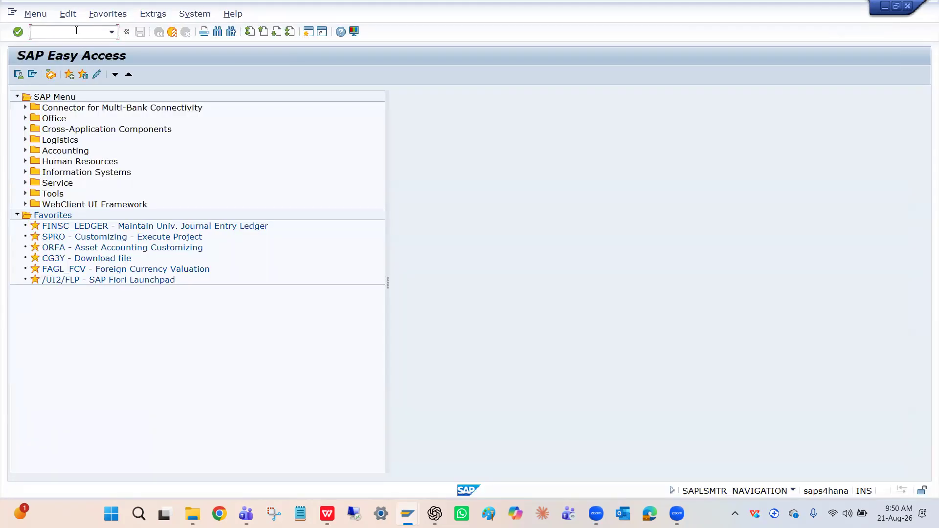
pyautogui.write('FB')
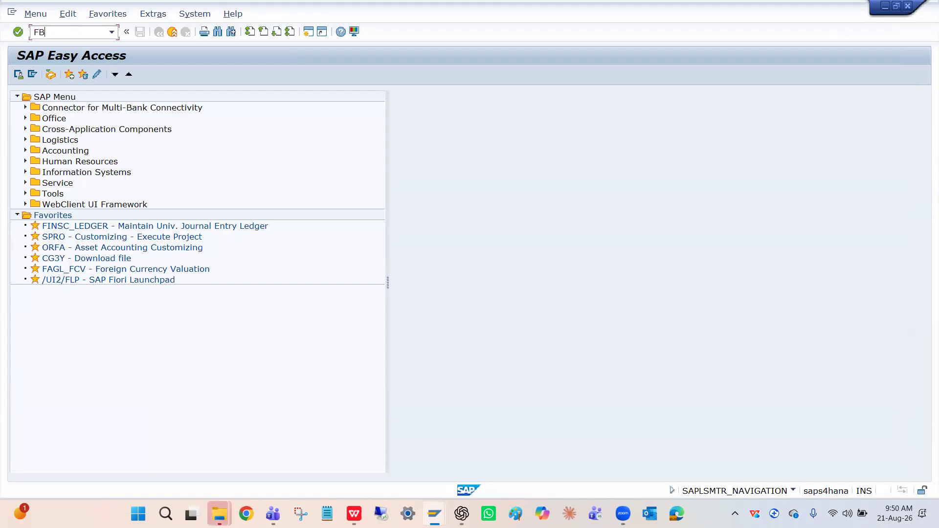
pyautogui.write('50')
pyautogui.press('Return')
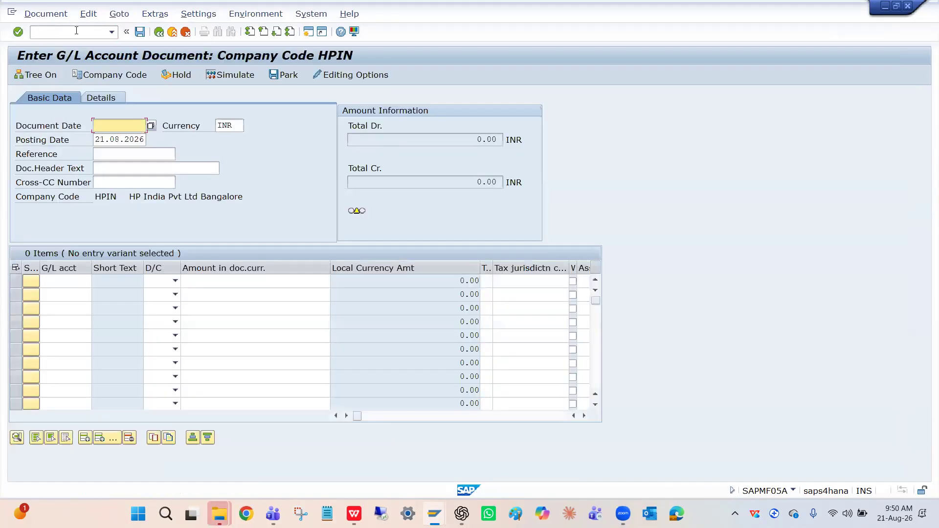
# Set the document date to 20.08.2026 and enter a debit line of 85000 for G/L account 300002.
pyautogui.press('Down')
pyautogui.press('Return')
pyautogui.click(63, 280)
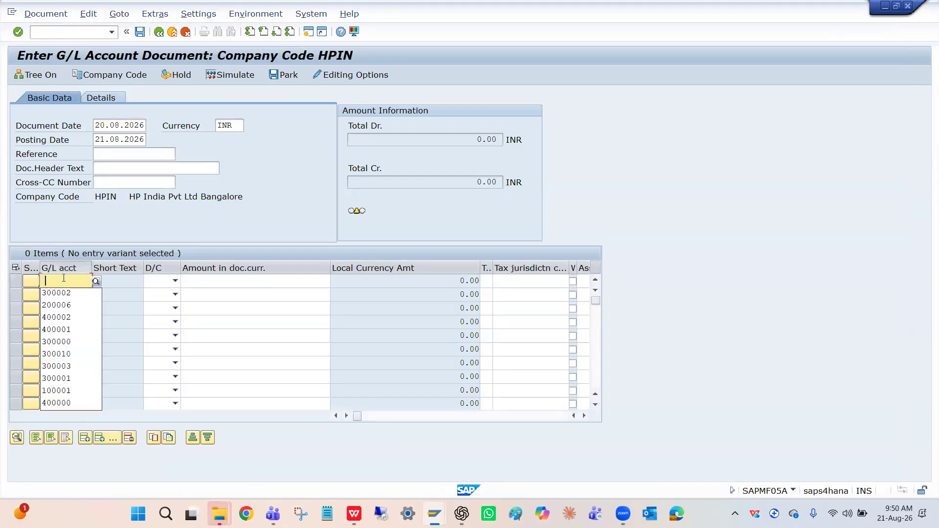
pyautogui.press('Down')
pyautogui.press('Return')
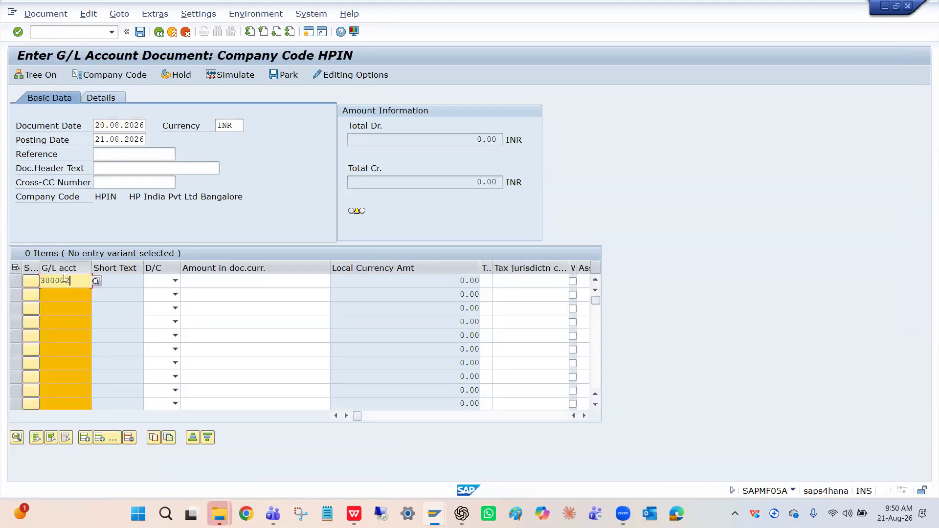
pyautogui.click(160, 282)
pyautogui.click(161, 306)
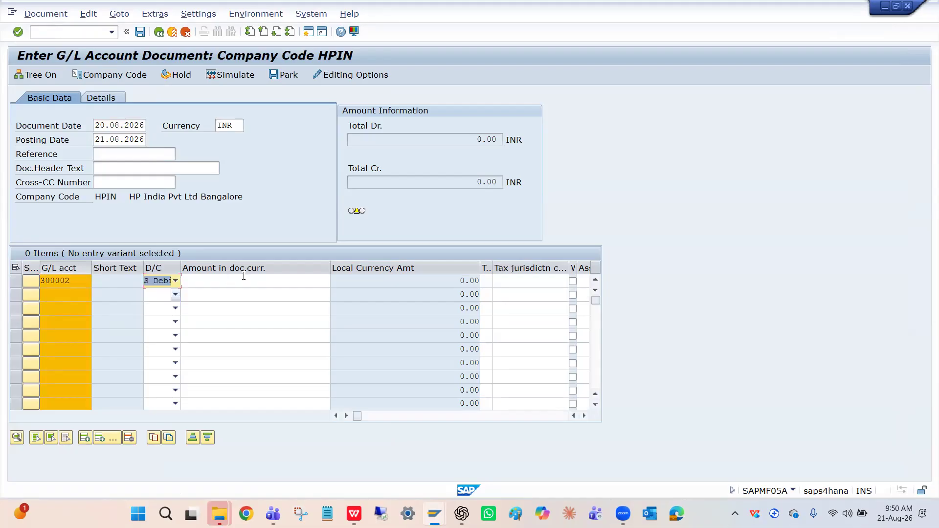
pyautogui.click(247, 277)
pyautogui.write('850000')
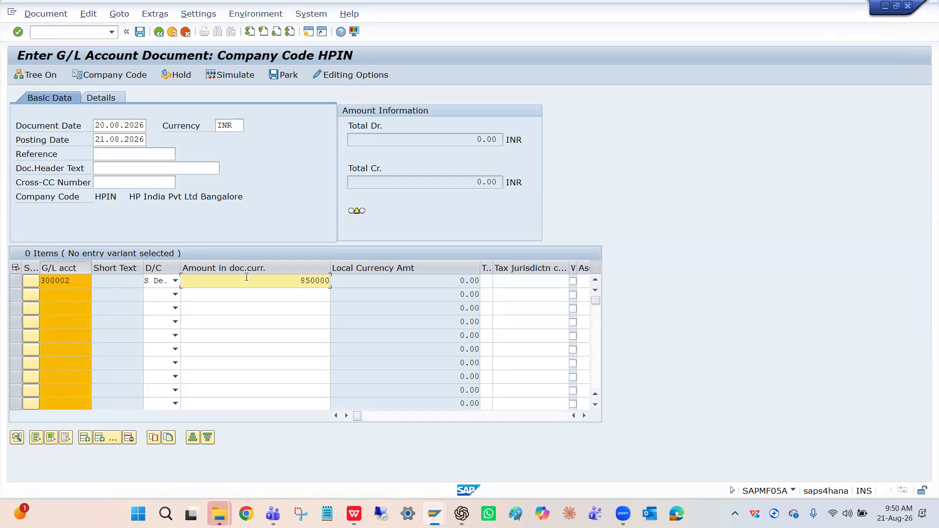
# Enter a second line crediting G/L account 200006 with 85000.
pyautogui.click(88, 298)
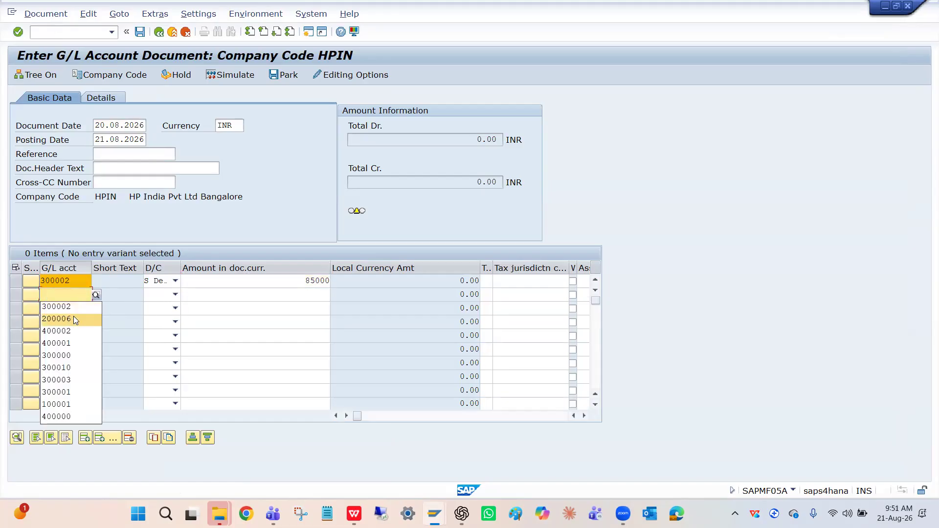
pyautogui.click(73, 318)
pyautogui.click(154, 296)
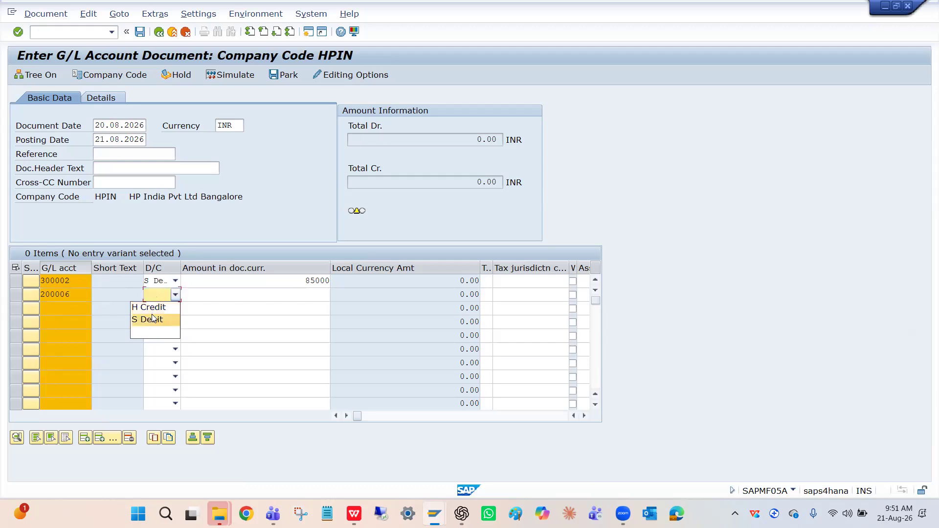
pyautogui.click(153, 308)
pyautogui.click(304, 291)
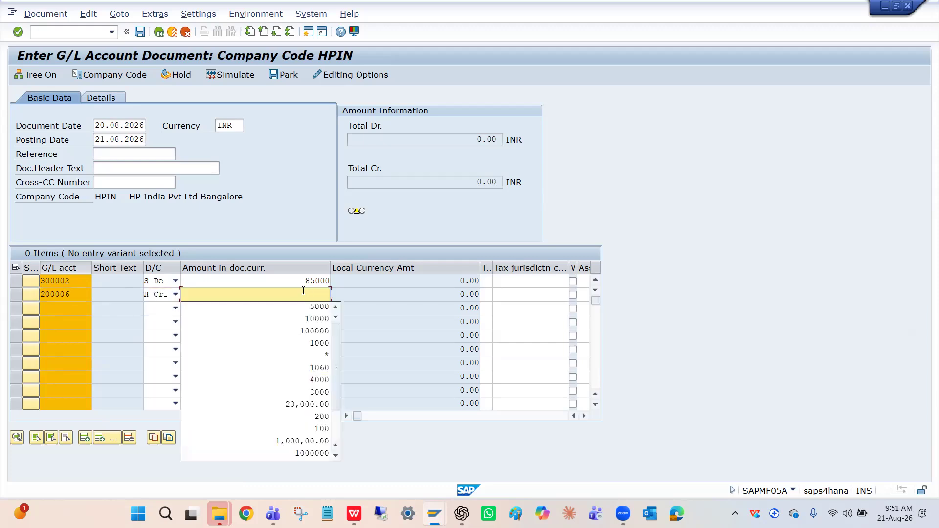
pyautogui.write('85-')
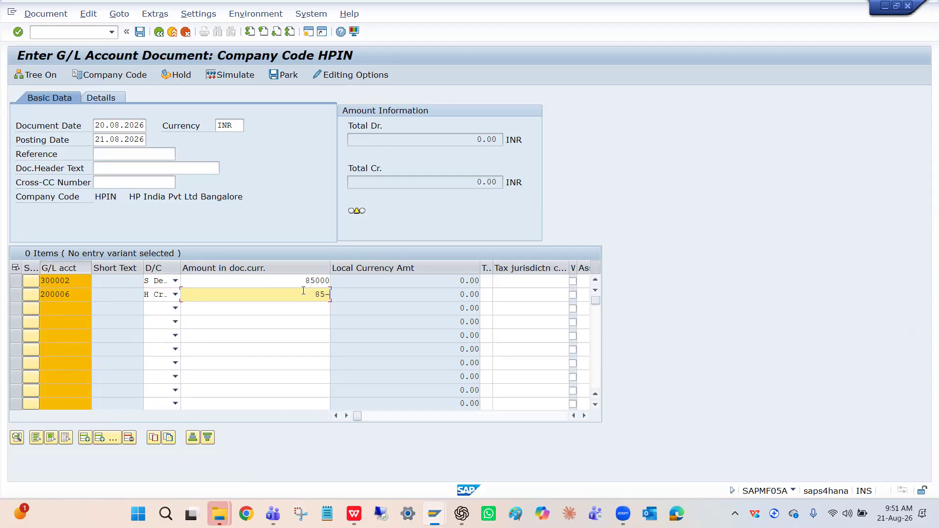
pyautogui.write('00')
# Assign internal order 200107 to the debit line for account 300002 and simulate the document.
pyautogui.click(547, 286)
pyautogui.press('Tab')
pyautogui.press('Tab')
pyautogui.press('Tab')
pyautogui.press('Tab')
pyautogui.press('Tab')
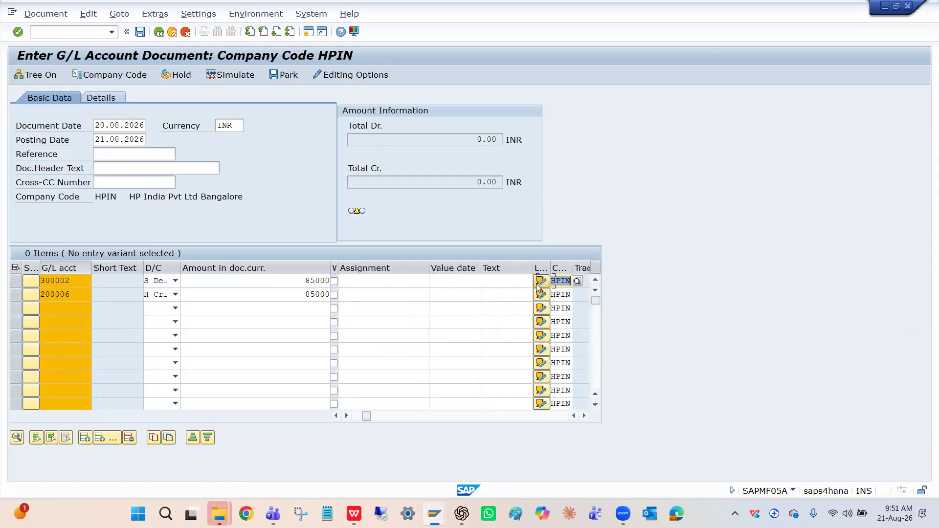
pyautogui.press('Tab')
pyautogui.press('Tab')
pyautogui.press('Tab')
pyautogui.press('Tab')
pyautogui.press('Tab')
pyautogui.press('Down')
pyautogui.press('Return')
pyautogui.press('Return')
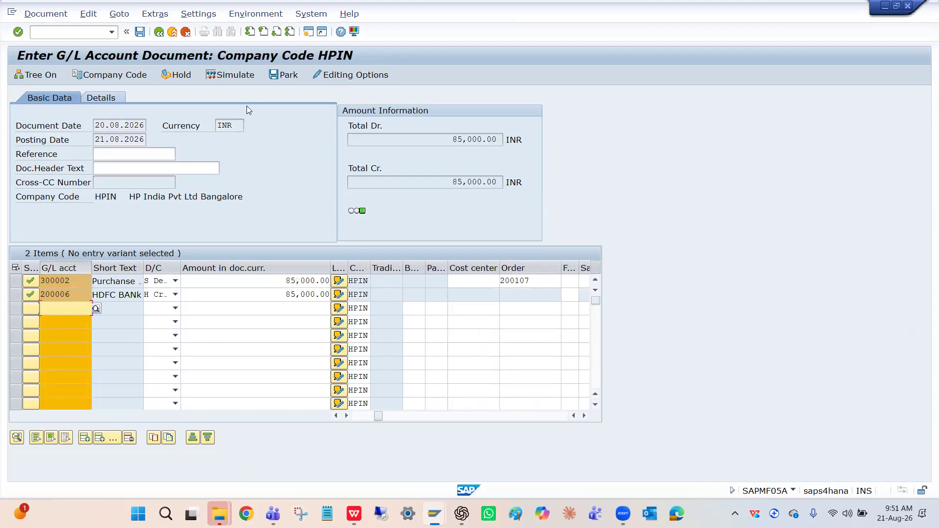
pyautogui.click(230, 75)
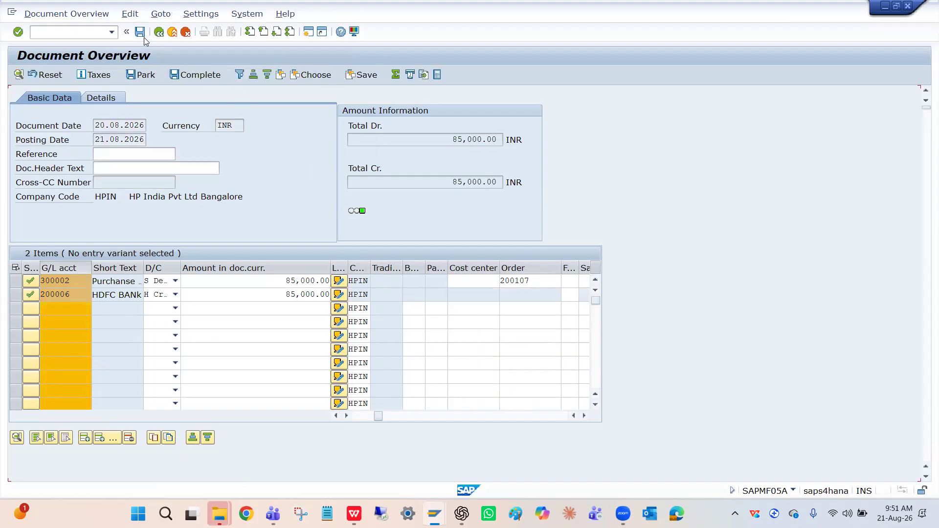
# Post the G/L document and rerun the actual cost line item report for internal order 200107.
pyautogui.click(142, 35)
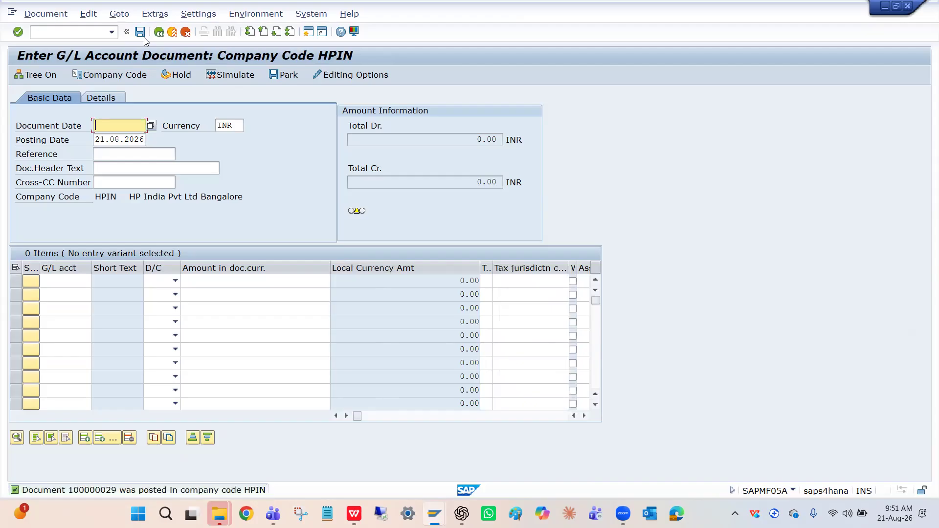
pyautogui.hotkey('alt', 'Tab')
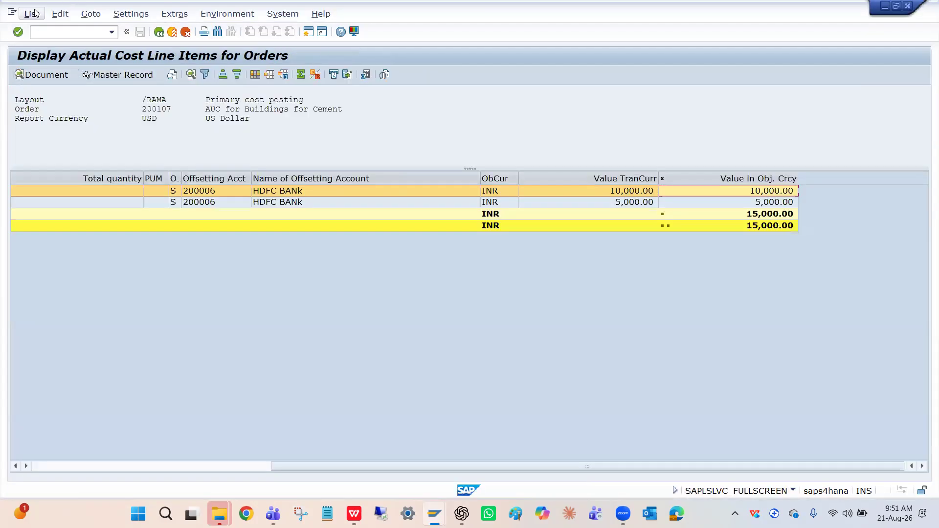
pyautogui.click(36, 13)
pyautogui.moveTo(192, 109); pyautogui.dragTo(171, 99)
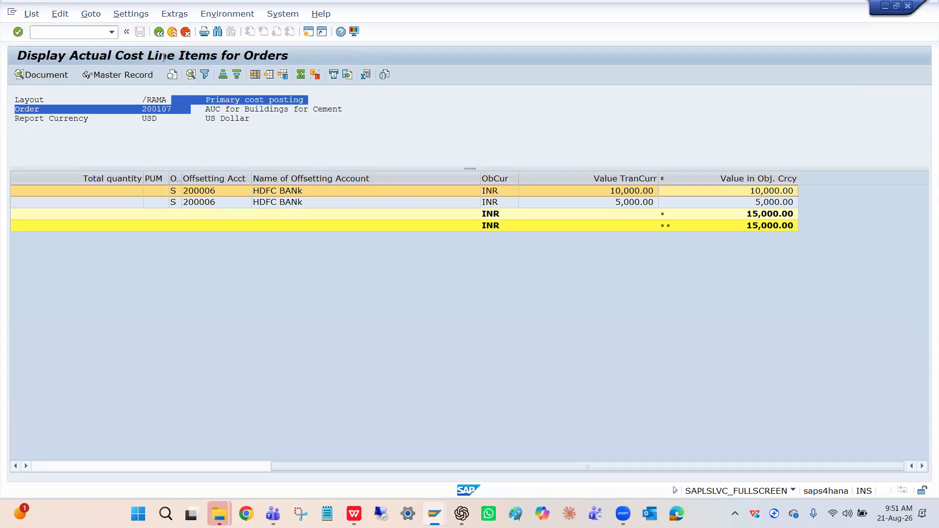
pyautogui.click(159, 32)
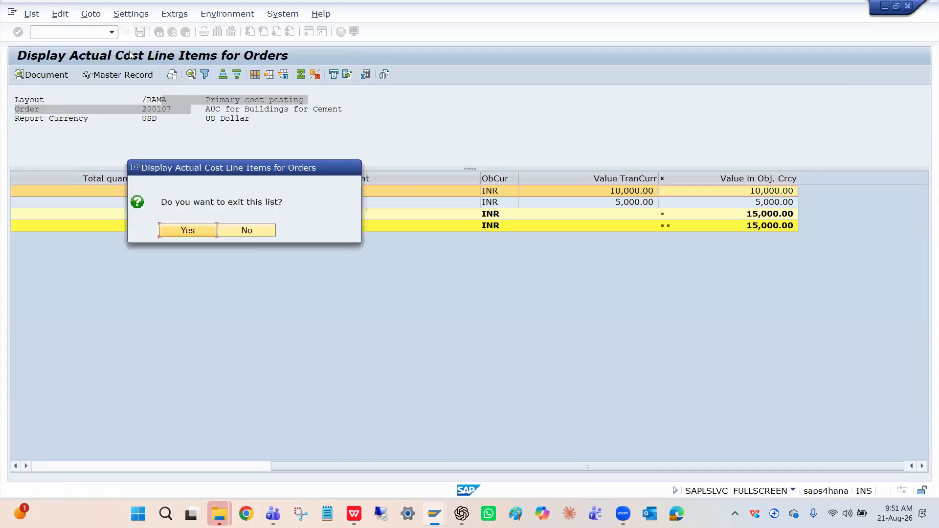
pyautogui.click(194, 230)
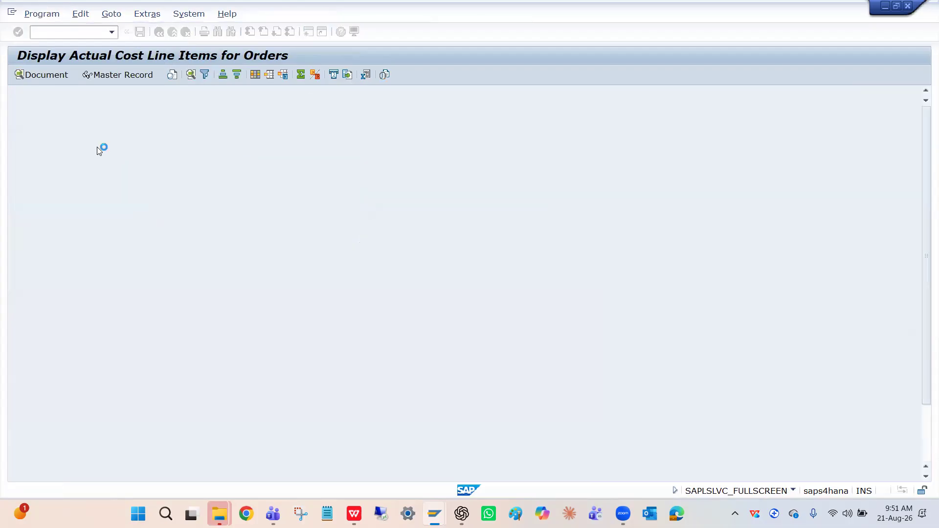
pyautogui.click(19, 77)
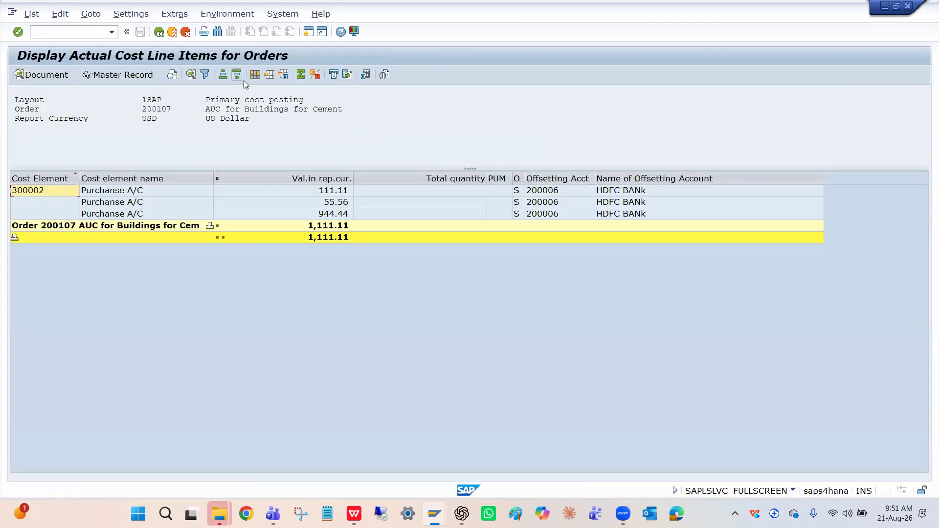
# Apply the /RAMA layout to the cost line items and total the Value in Obj. Crcy column.
pyautogui.click(269, 75)
pyautogui.click(70, 181)
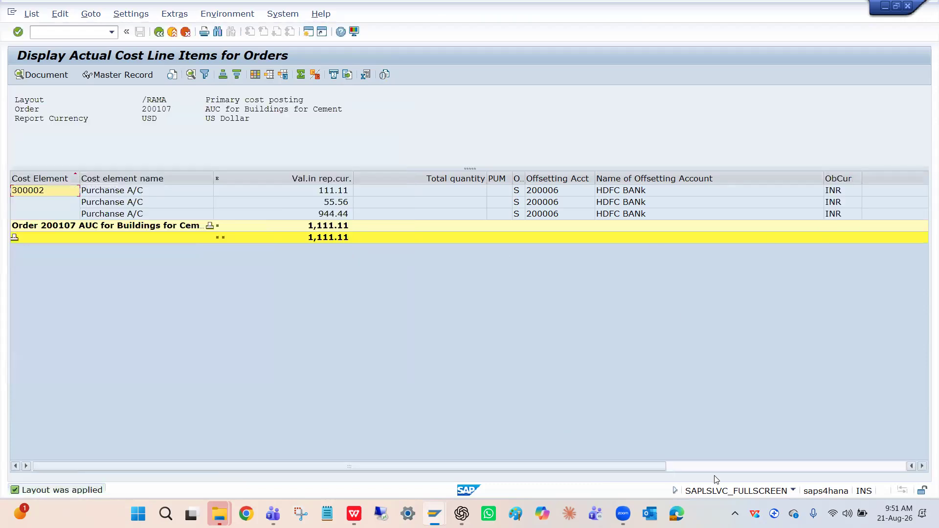
pyautogui.click(712, 467)
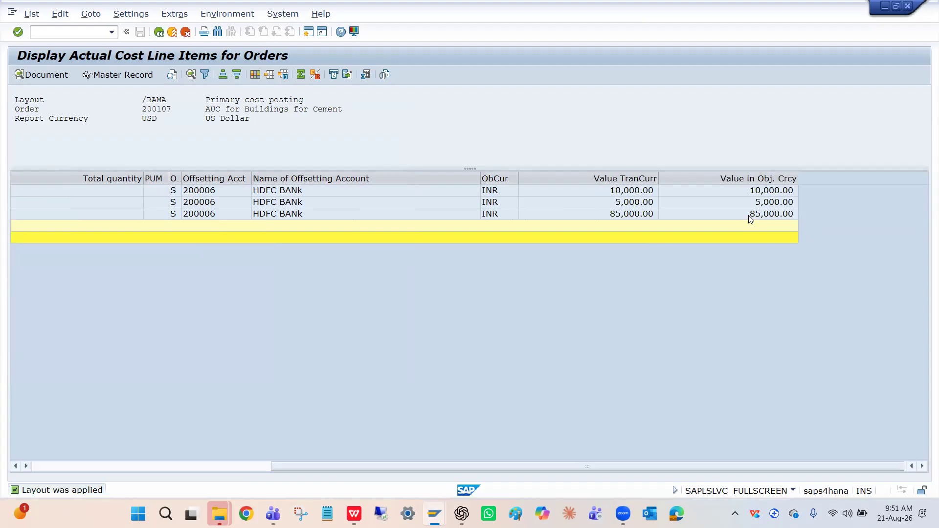
pyautogui.click(738, 178)
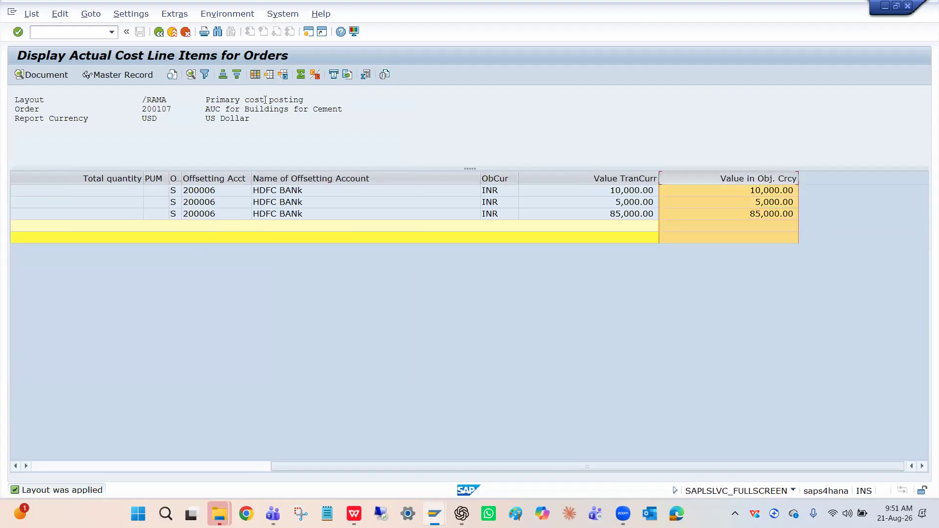
pyautogui.click(306, 75)
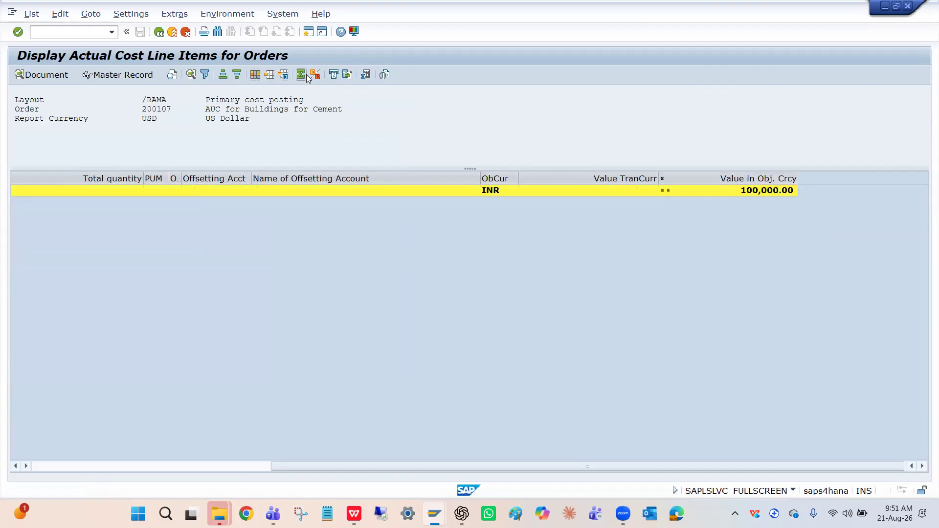
pyautogui.click(759, 241)
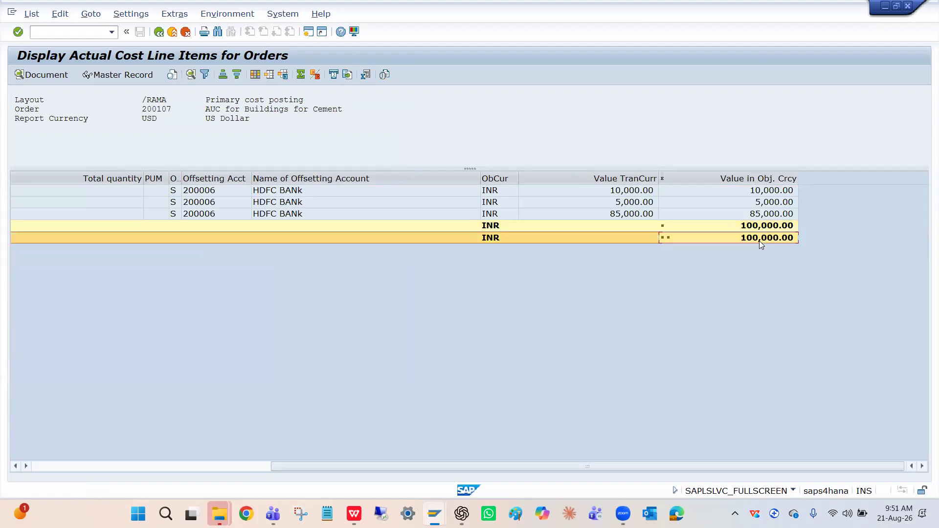
pyautogui.click(755, 228)
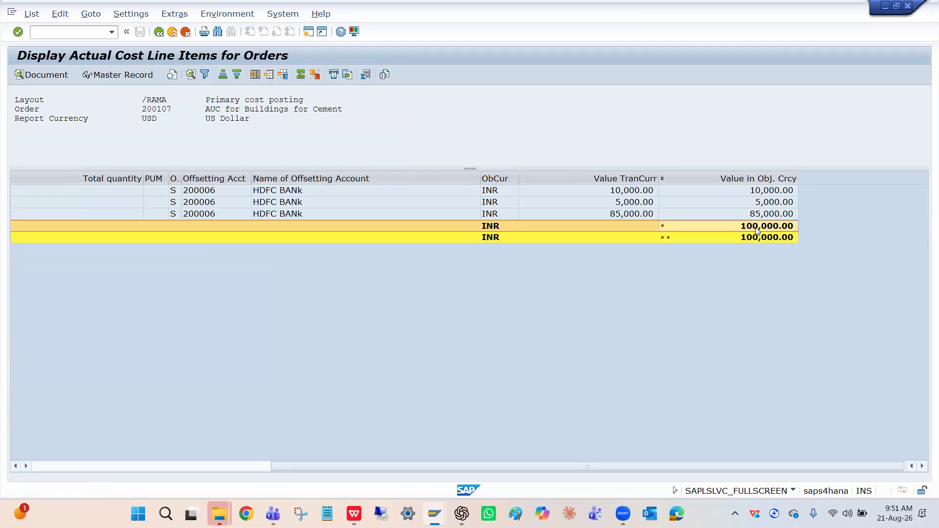
# Switch to the Asset Explorer session and open a new SAP session from it.
pyautogui.hotkey('alt', 'Tab')
pyautogui.hotkey('alt', 'Tab')
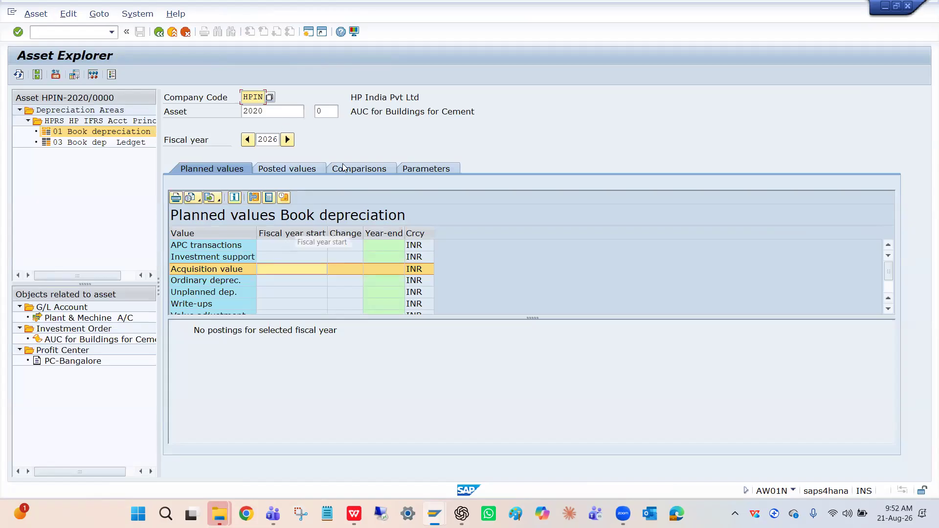
pyautogui.click(308, 33)
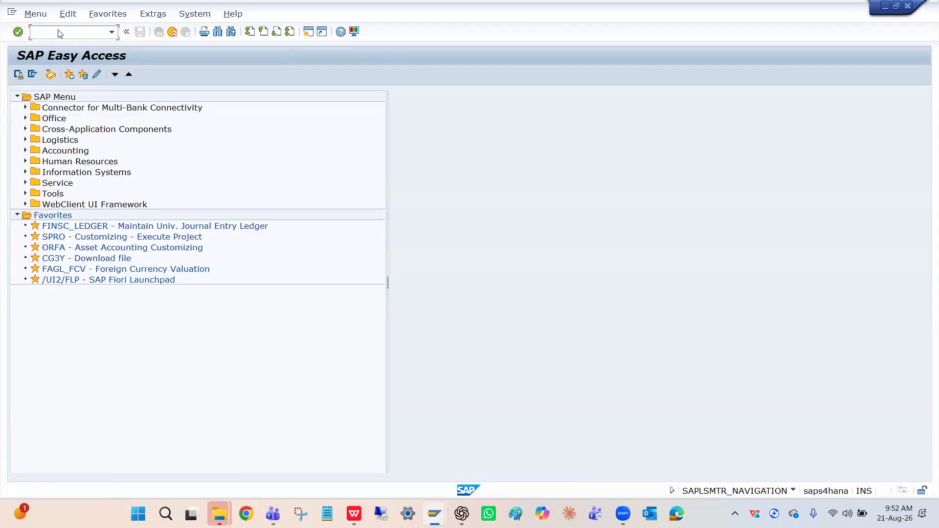
# Check the settlement rule of internal order 200107 in its change session and return to the new session.
pyautogui.hotkey('alt', 'Tab')
pyautogui.hotkey('alt', 'Tab')
pyautogui.hotkey('alt', 'Tab')
pyautogui.hotkey('alt', 'Tab')
pyautogui.hotkey('alt', 'Tab')
pyautogui.hotkey('alt', 'Tab')
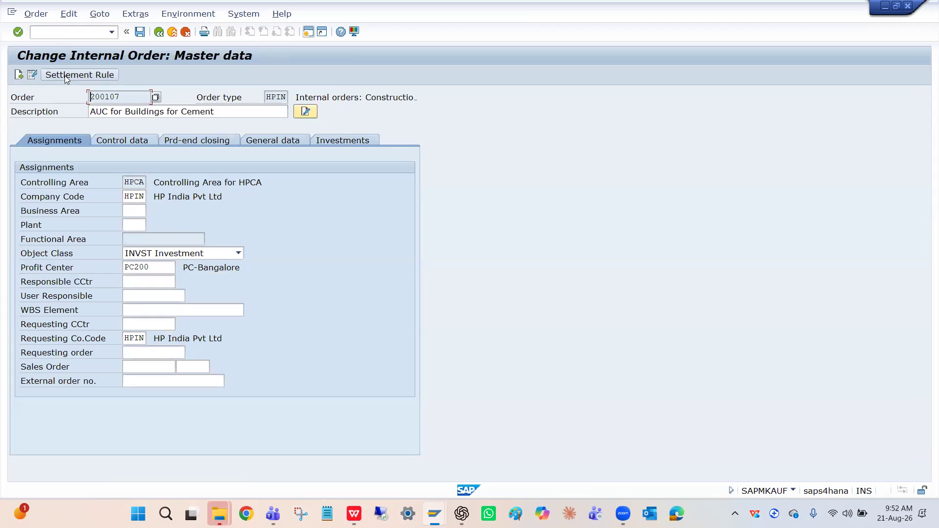
pyautogui.click(65, 75)
pyautogui.click(158, 33)
pyautogui.hotkey('alt', 'Tab')
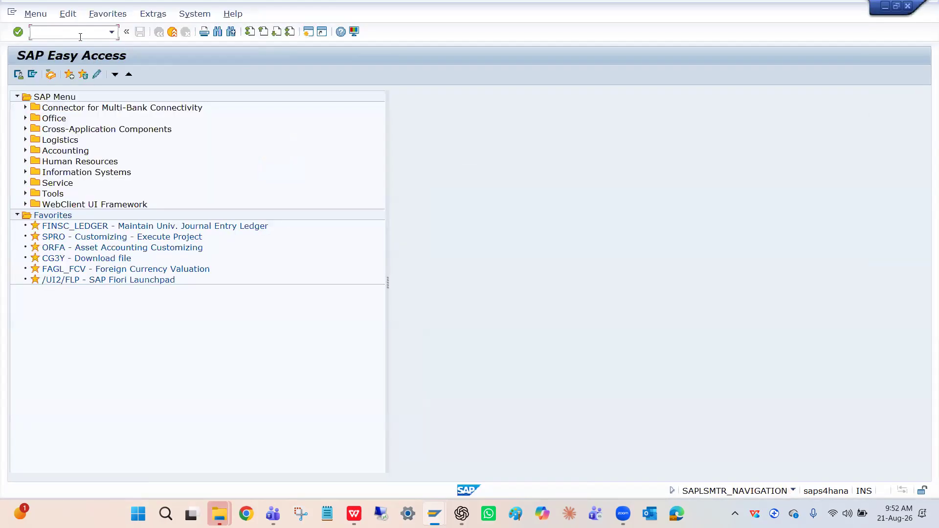
# Start transaction KO88 and test-run the settlement of order 200107 for period 8, fiscal year 2026, with processing type By Period.
pyautogui.write('KO88')
pyautogui.press('Return')
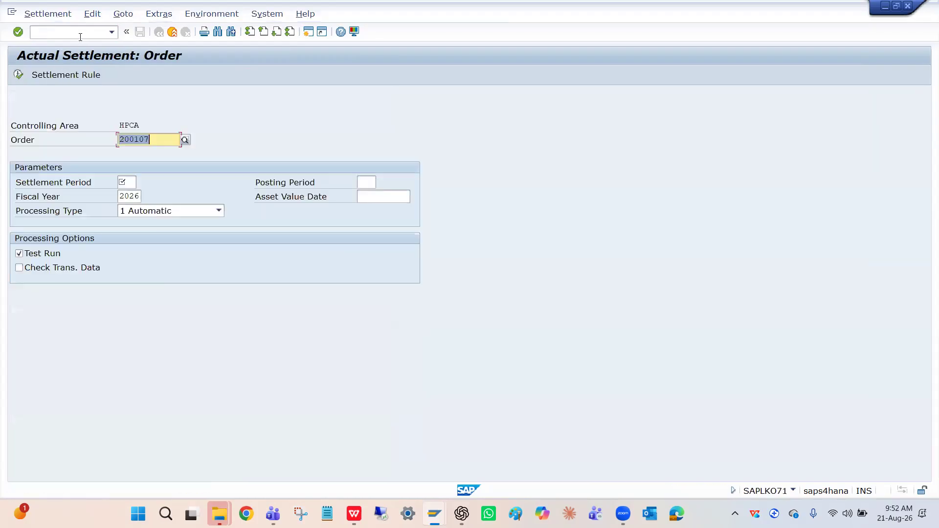
pyautogui.click(125, 182)
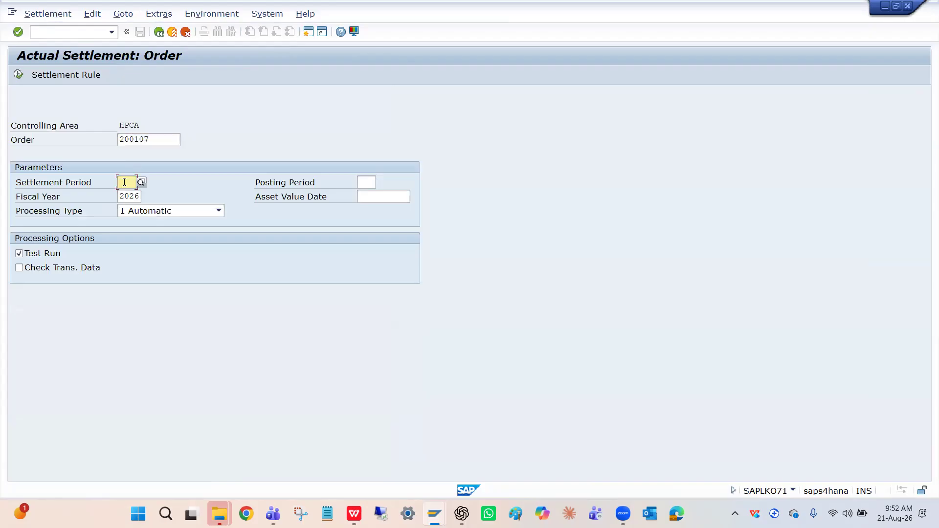
pyautogui.click(124, 194)
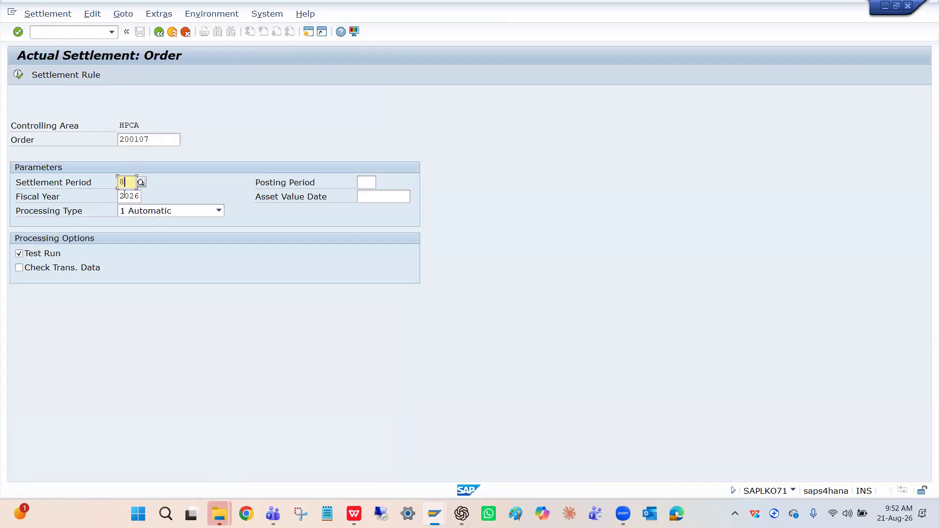
pyautogui.click(148, 215)
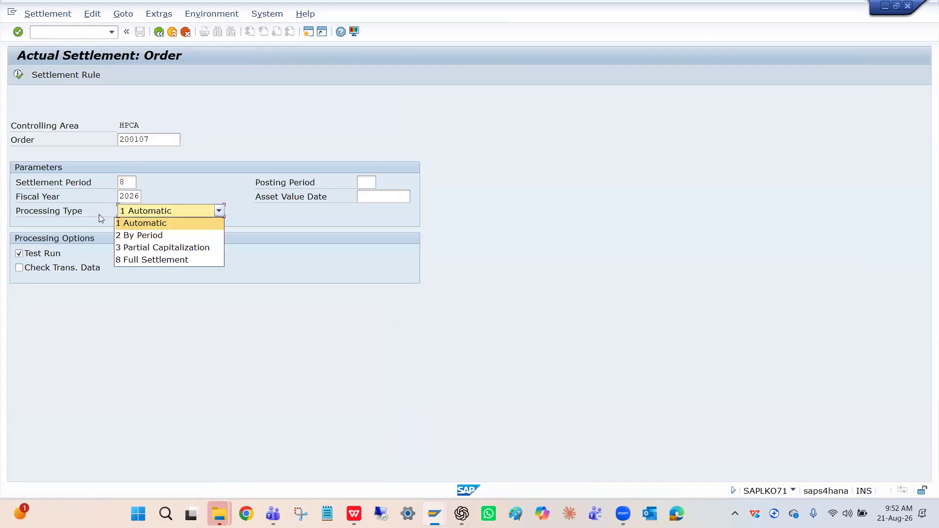
pyautogui.click(153, 235)
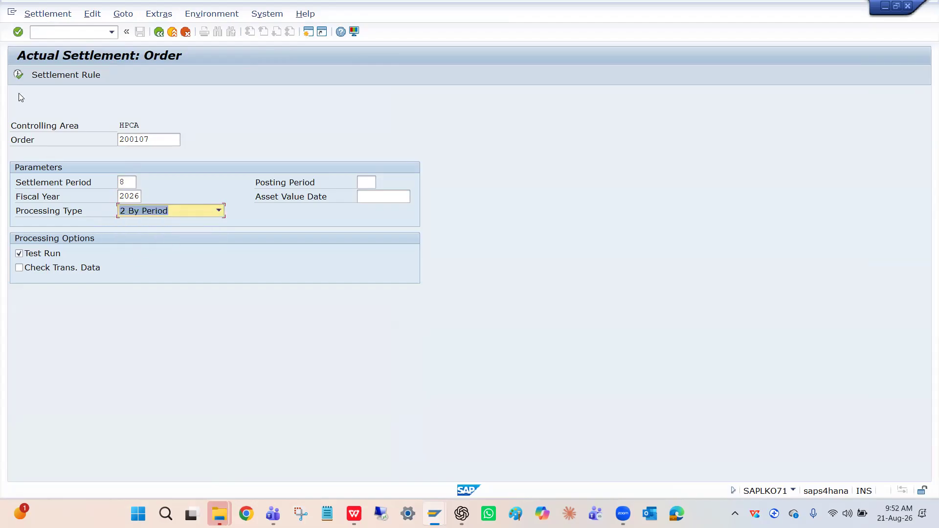
pyautogui.click(15, 76)
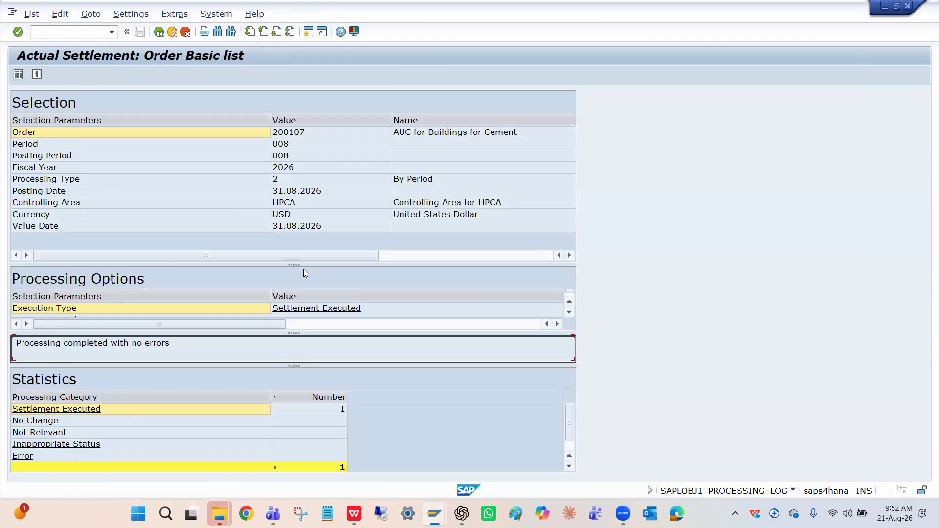
# Open the settlement detail list and examine its sender, receiver and settled value, widening the additional information column.
pyautogui.click(18, 75)
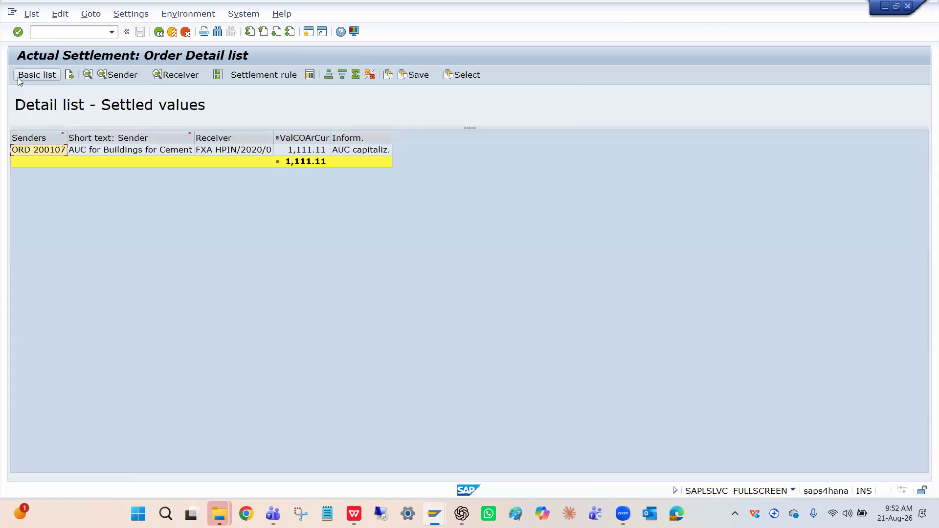
pyautogui.click(140, 152)
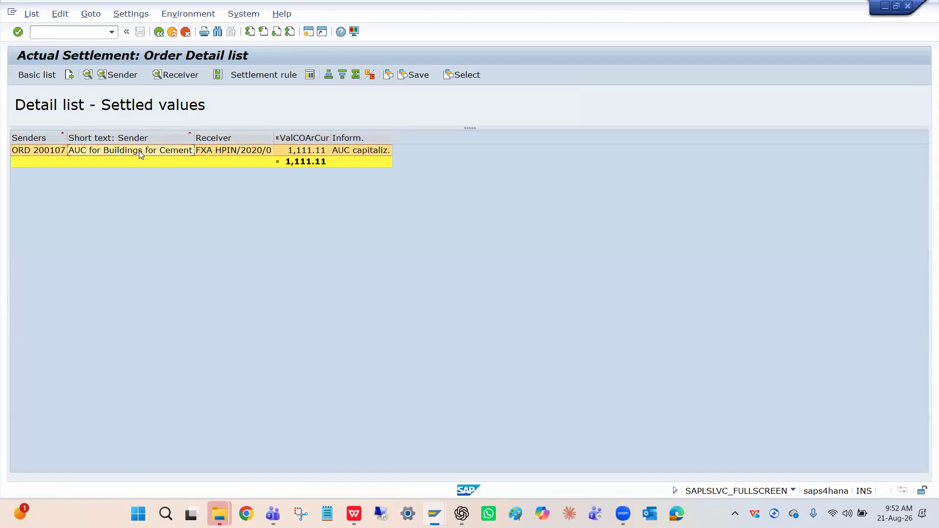
pyautogui.click(45, 152)
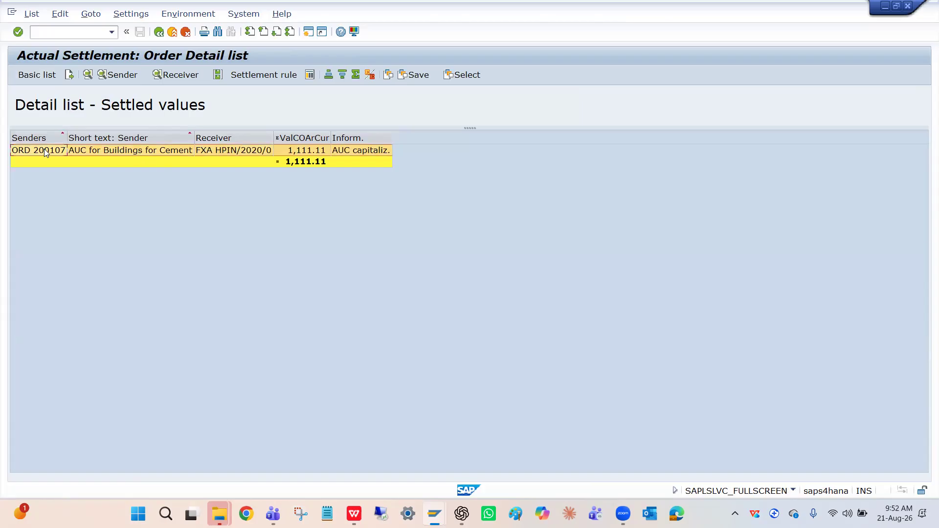
pyautogui.click(247, 150)
pyautogui.click(307, 153)
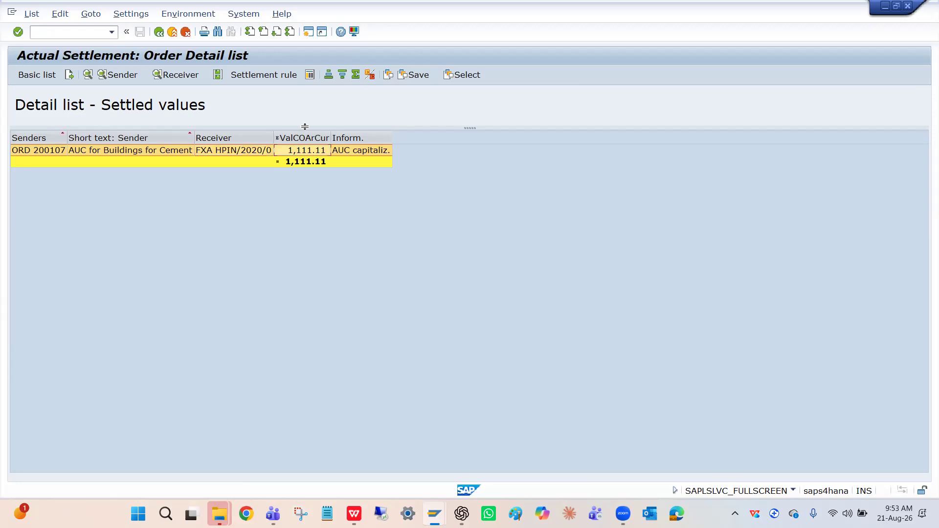
pyautogui.click(262, 155)
pyautogui.moveTo(390, 138); pyautogui.dragTo(509, 138)
pyautogui.click(394, 153)
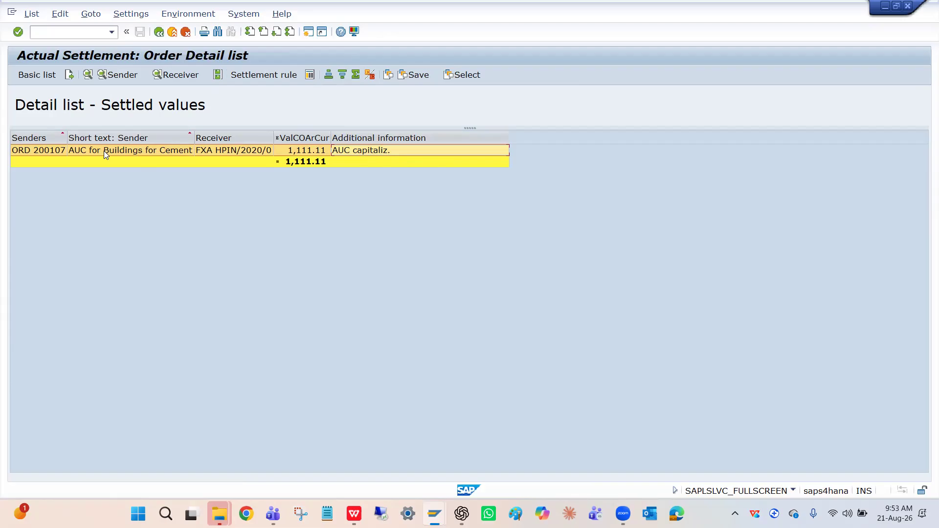
# Try to execute the actual settlement of order 200107 with Test Run turned off.
pyautogui.click(157, 32)
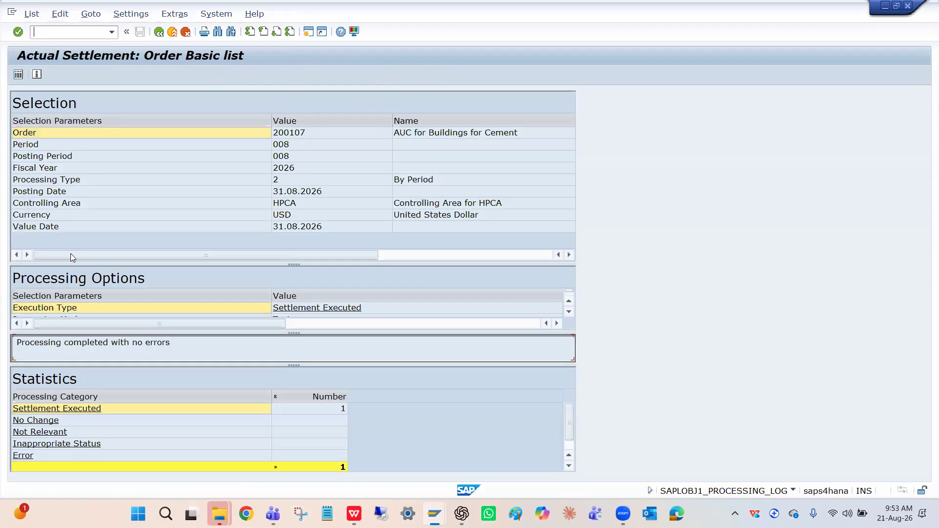
pyautogui.click(157, 33)
pyautogui.click(32, 252)
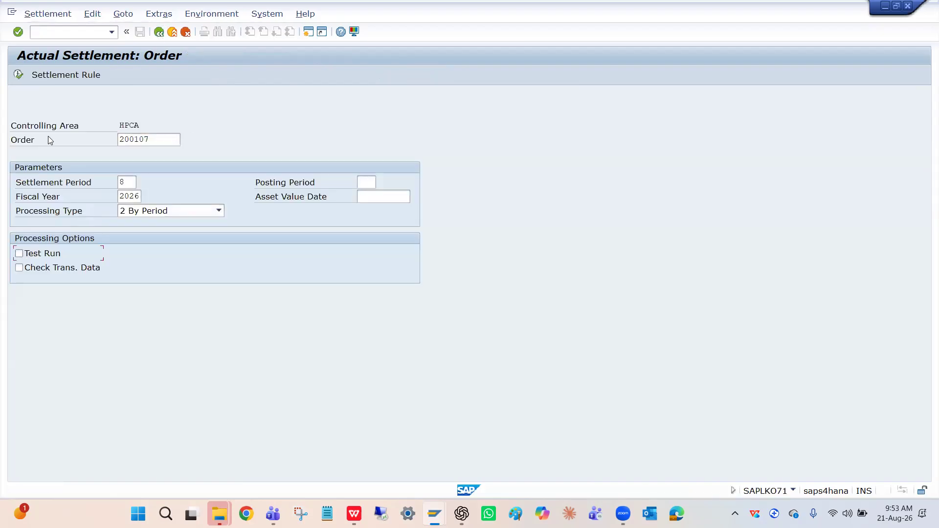
pyautogui.click(19, 76)
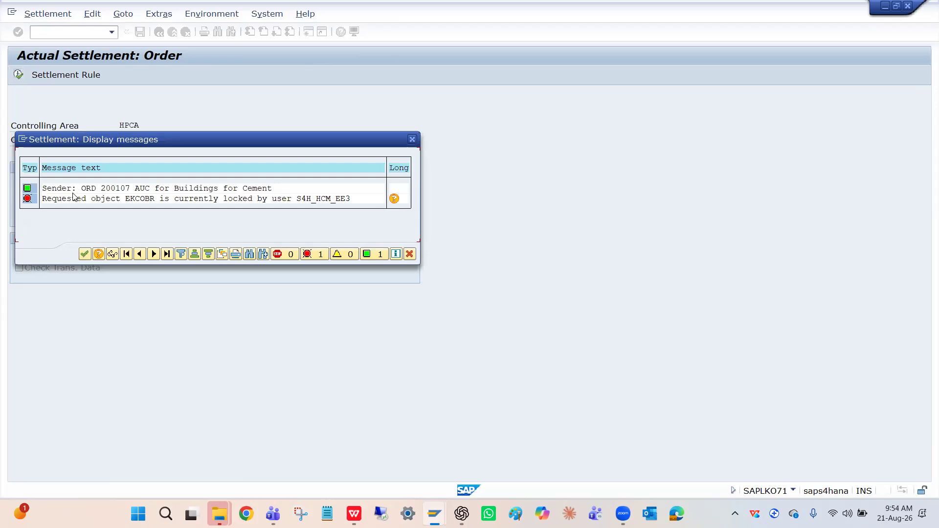
pyautogui.click(84, 255)
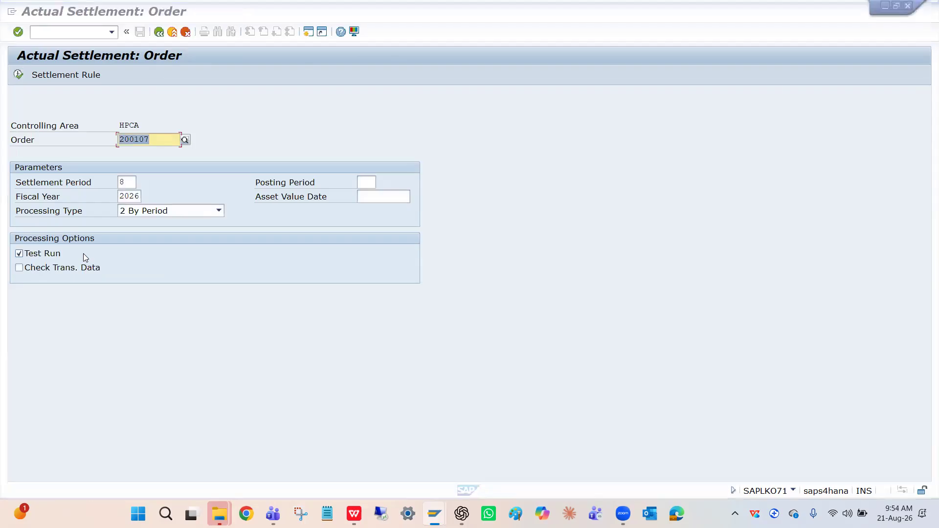
# Leave the Asset Explorer for asset 2020 and exit the actual cost line item list of order 200107 in their sessions.
pyautogui.hotkey('alt', 'Tab')
pyautogui.press('Tab')
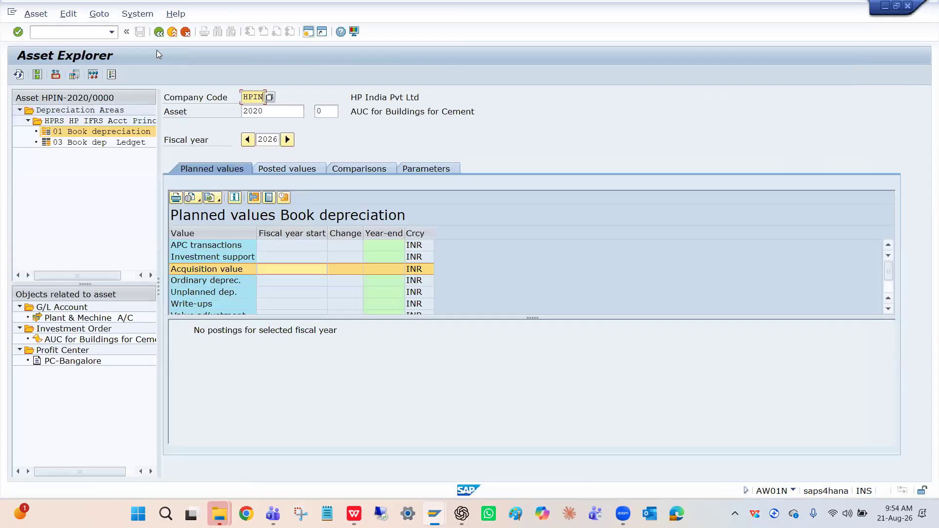
pyautogui.click(159, 32)
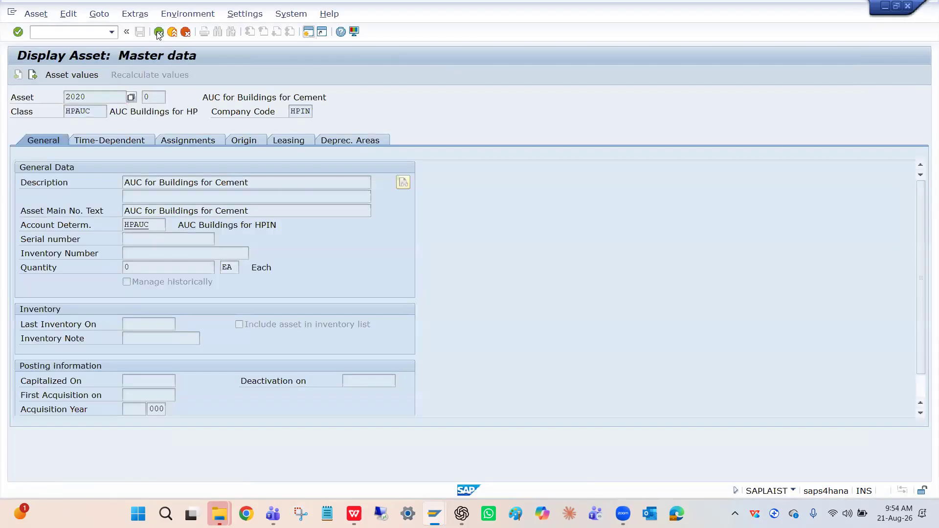
pyautogui.hotkey('alt', 'Tab')
pyautogui.hotkey('alt', 'Tab')
pyautogui.hotkey('alt', 'Tab')
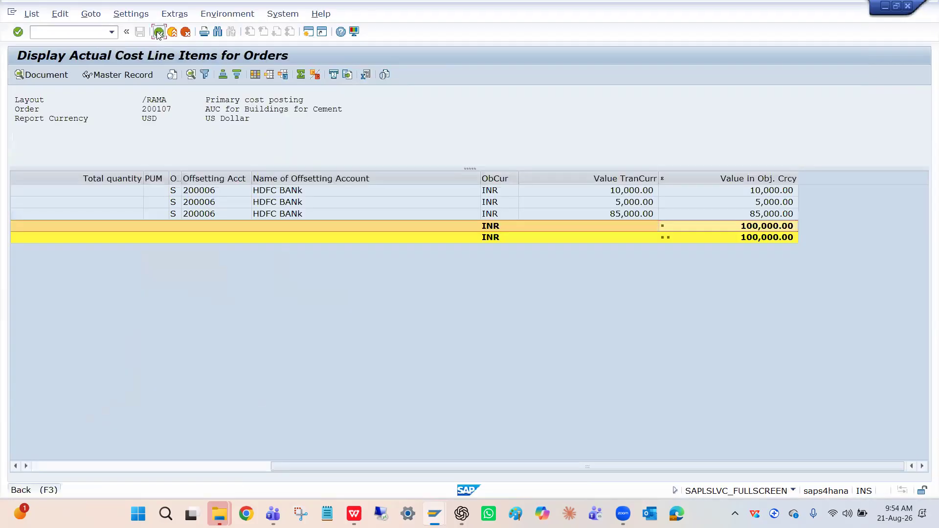
pyautogui.click(158, 32)
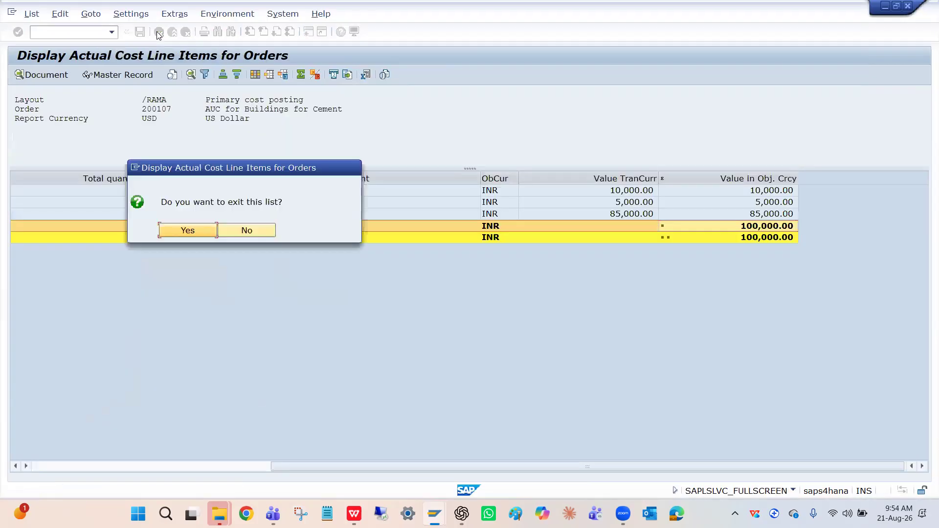
pyautogui.click(191, 233)
# Return to the Actual Settlement session and repeat the test run for order 200107, period 8, fiscal year 2026.
pyautogui.hotkey('alt', 'Tab')
pyautogui.hotkey('alt', 'Tab')
pyautogui.hotkey('alt', 'Tab')
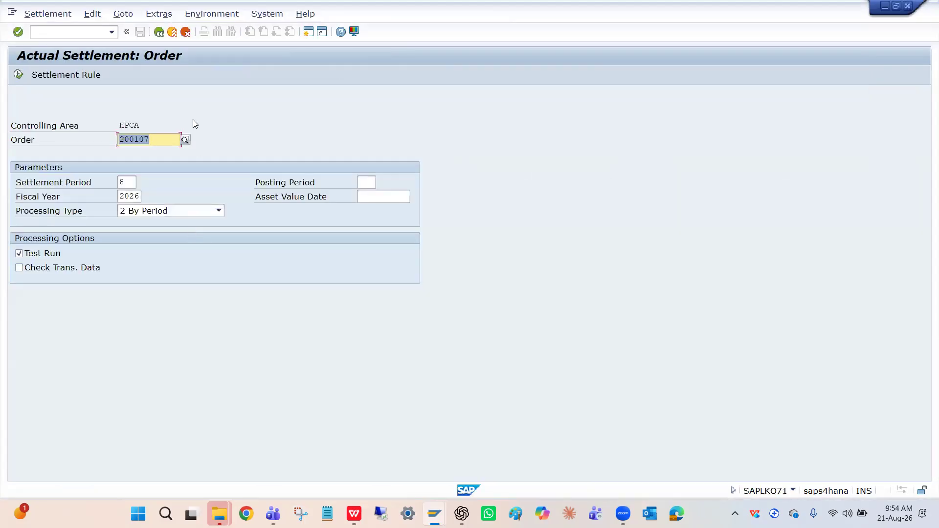
pyautogui.hotkey('alt', 'Tab')
pyautogui.hotkey('alt', 'Tab')
pyautogui.hotkey('alt', 'Tab')
pyautogui.hotkey('alt', 'Tab')
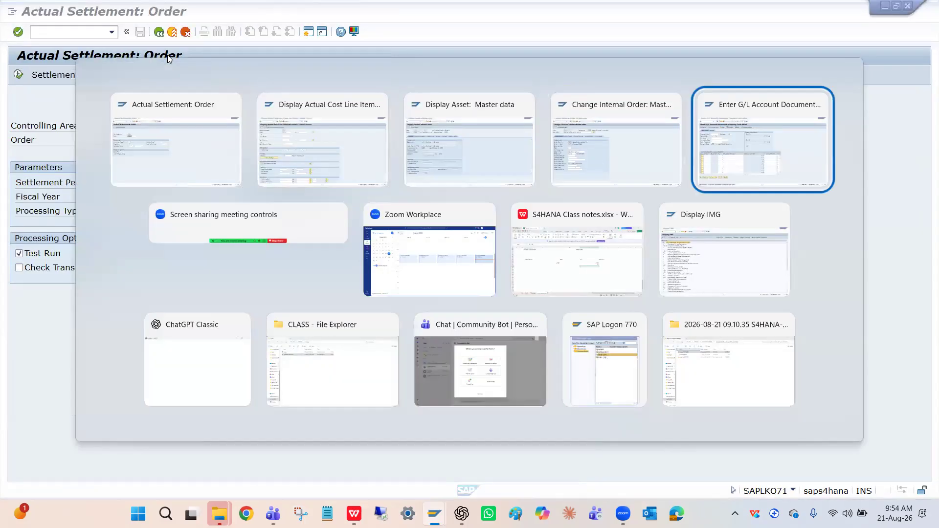
pyautogui.hotkey('alt', 'Tab')
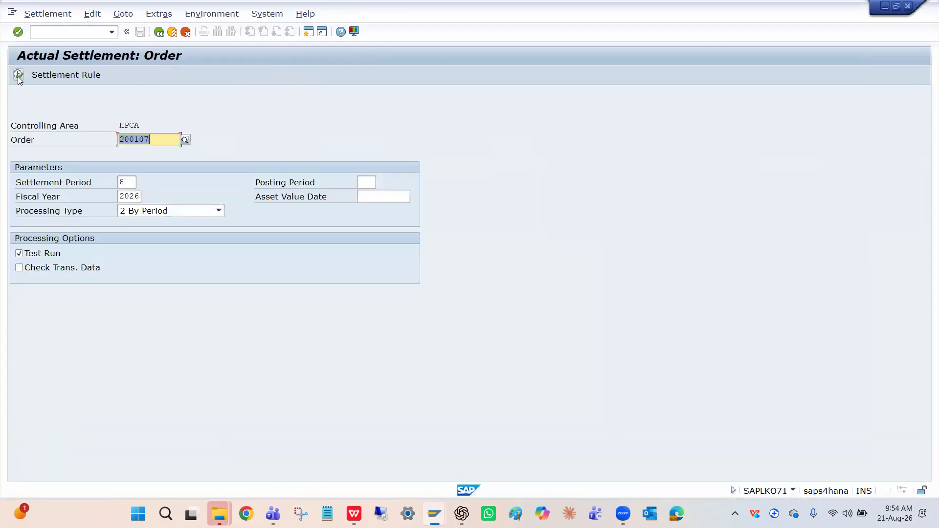
pyautogui.click(18, 77)
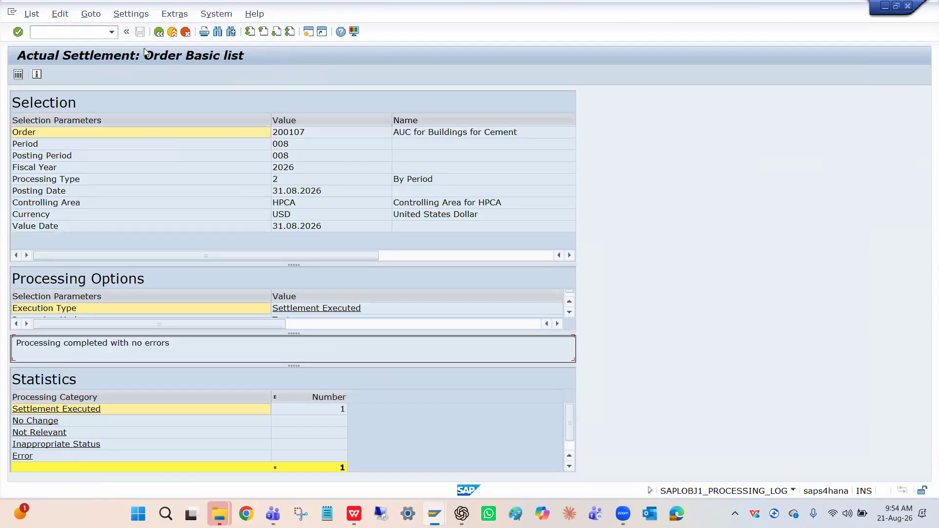
pyautogui.click(158, 32)
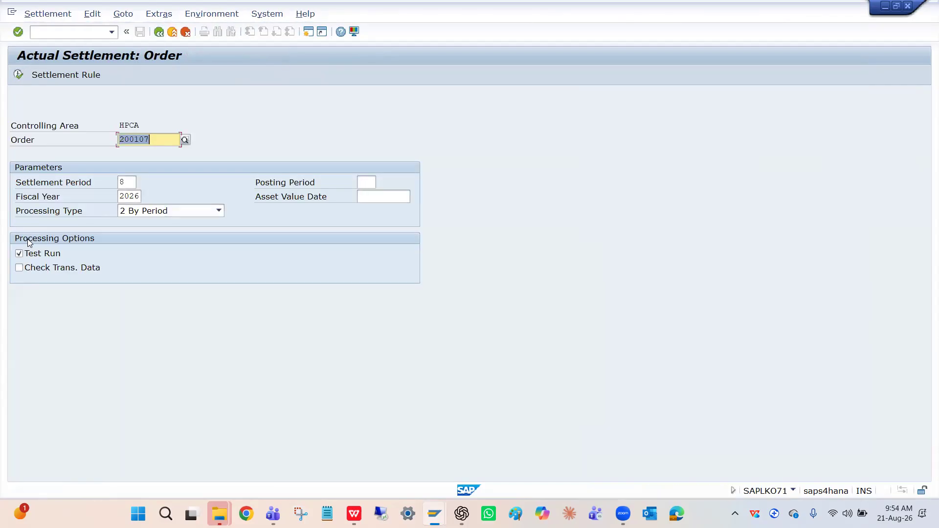
# Retry the actual settlement of order 200107 without Test Run, then read and close the settlement messages.
pyautogui.click(19, 253)
pyautogui.click(15, 77)
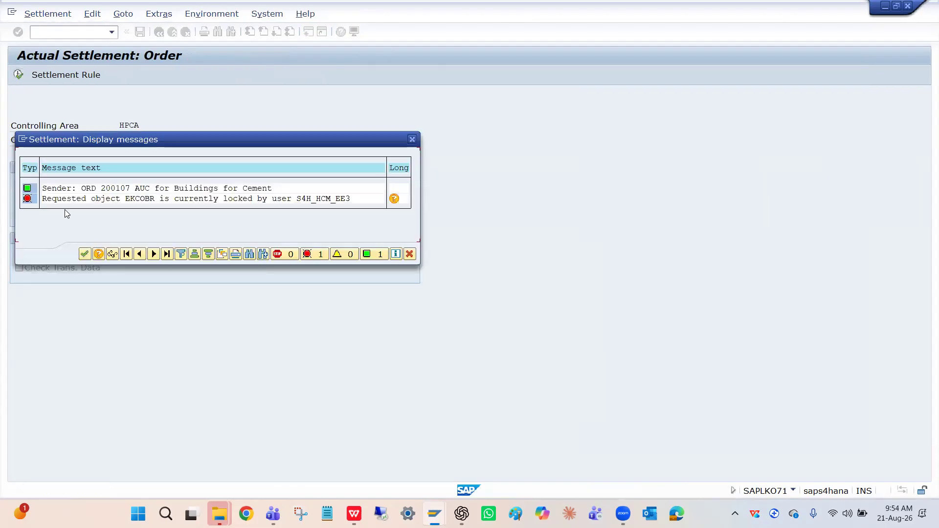
pyautogui.click(142, 201)
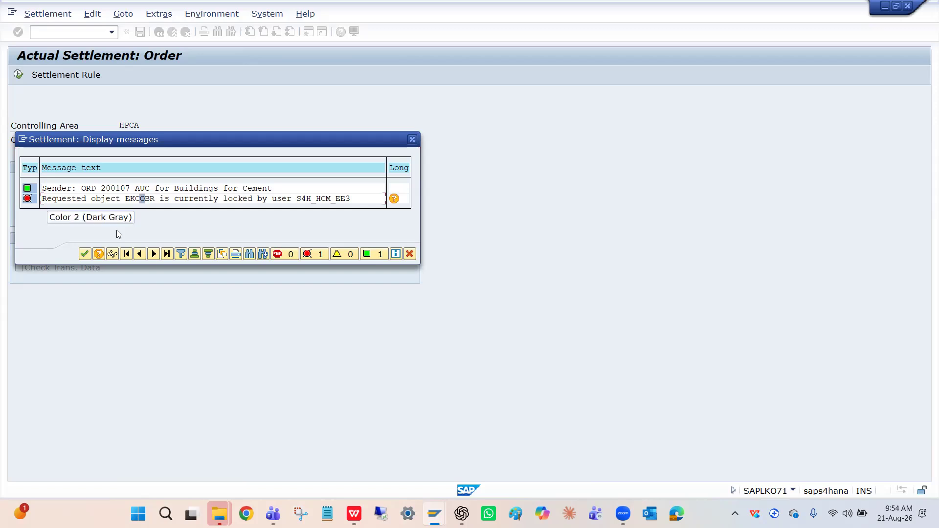
pyautogui.click(86, 254)
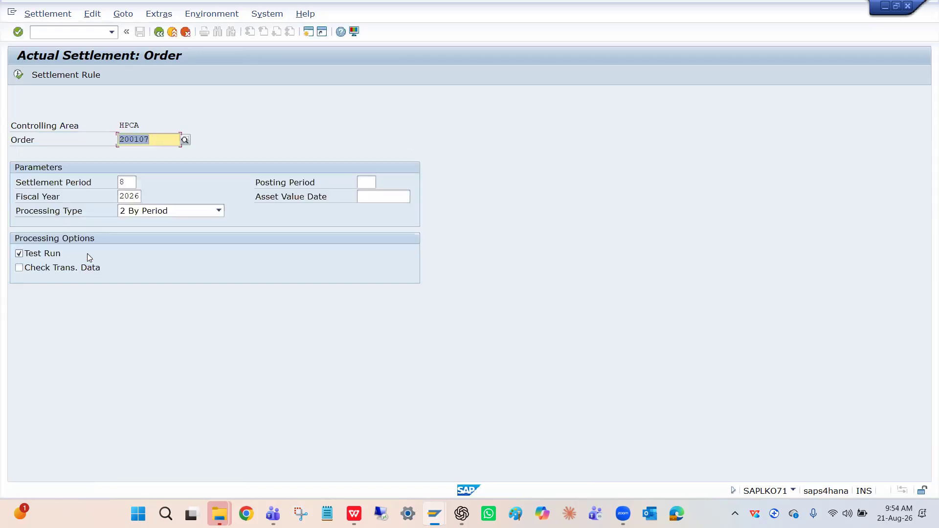
# End the actual cost line item report and the G/L document entry with /n in their respective sessions.
pyautogui.hotkey('alt', 'Tab')
pyautogui.hotkey('alt', 'Tab')
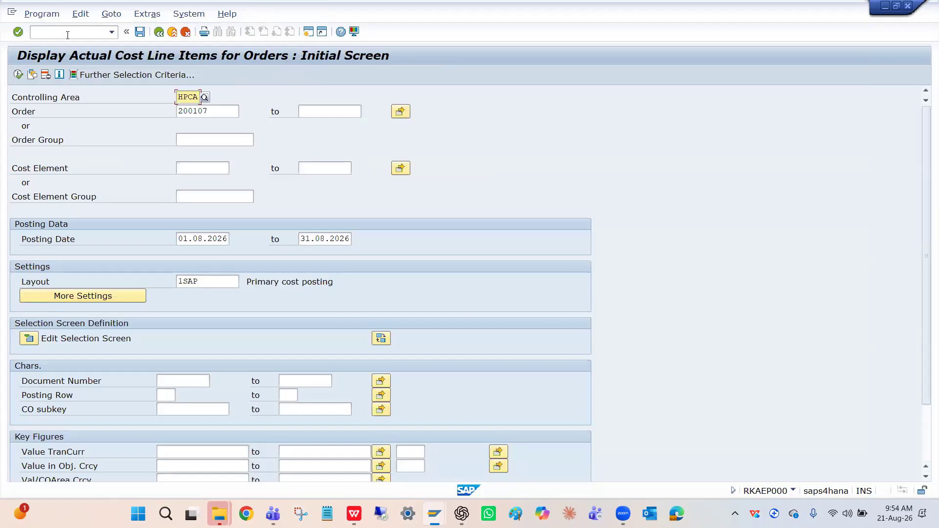
pyautogui.write('/n')
pyautogui.press('Return')
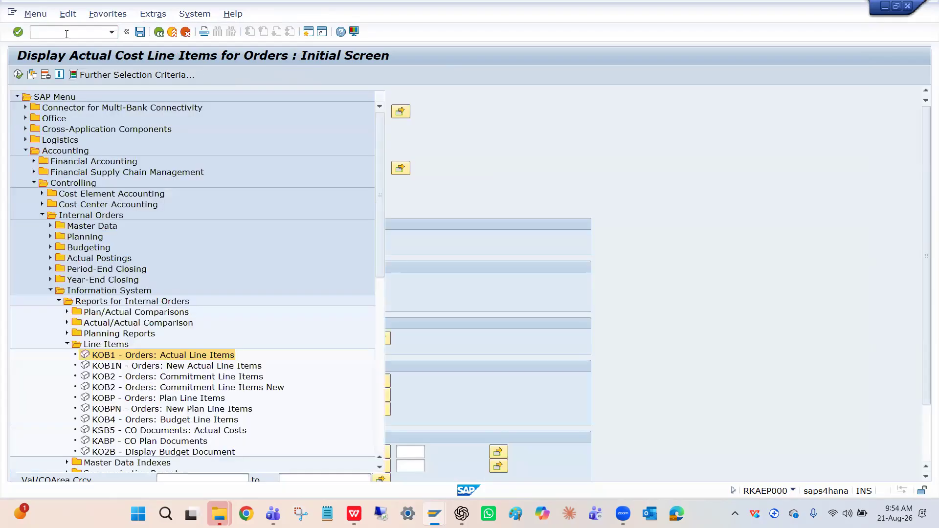
pyautogui.hotkey('alt', 'Tab')
pyautogui.hotkey('alt', 'Tab')
pyautogui.write('/n')
pyautogui.press('Return')
# Switch to the asset 2020 master data session and end the transaction with /n.
pyautogui.hotkey('alt', 'Tab')
pyautogui.hotkey('alt', 'Tab')
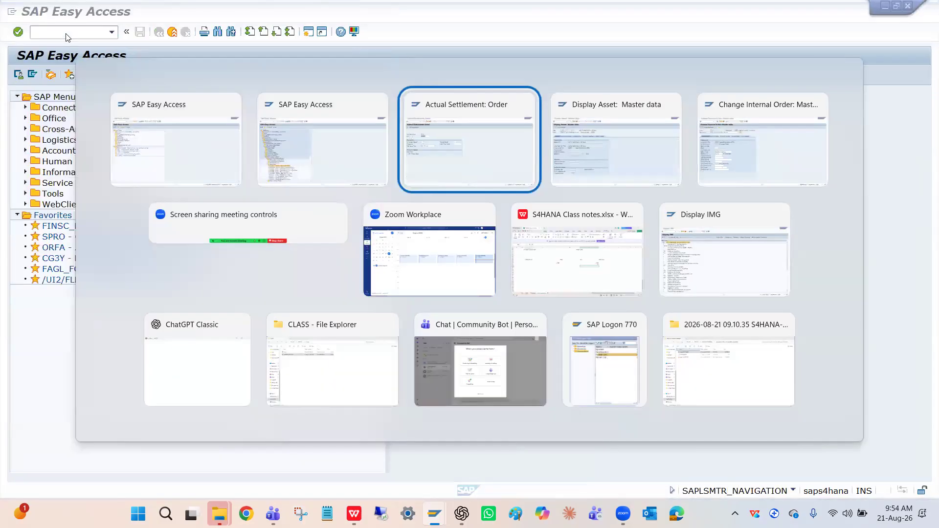
pyautogui.hotkey('alt', 'Tab')
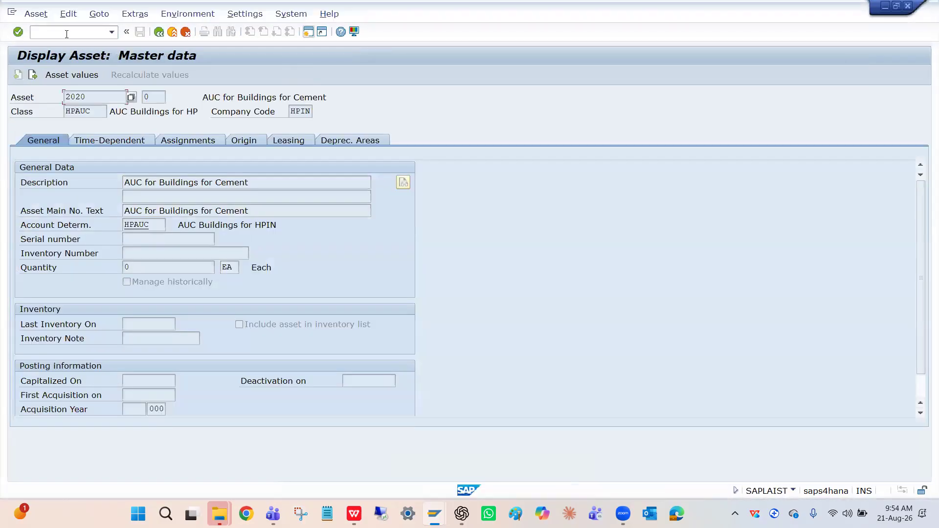
pyautogui.write('/n')
pyautogui.press('Return')
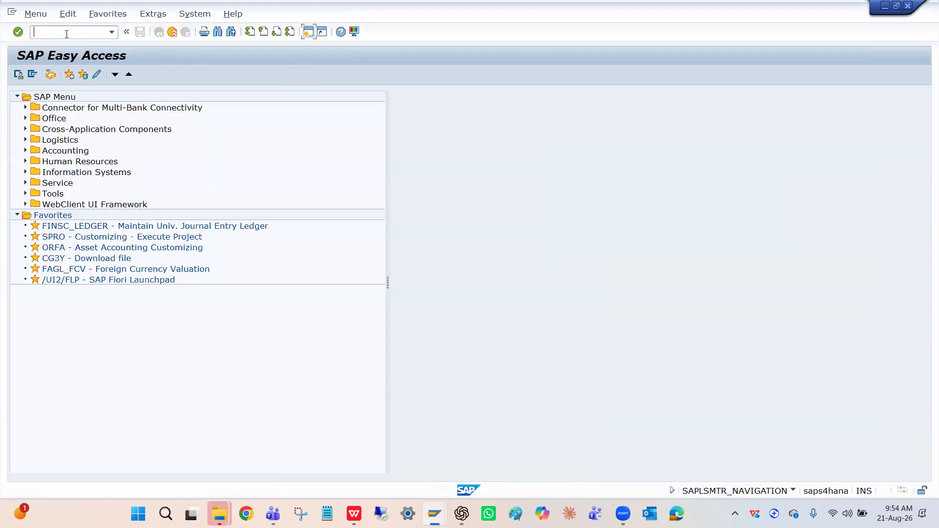
# Switch to the session changing internal order 200107 and end that transaction with /n.
pyautogui.hotkey('alt', 'Tab')
pyautogui.hotkey('alt', 'Tab')
pyautogui.hotkey('alt', 'Tab')
pyautogui.hotkey('alt', 'Tab')
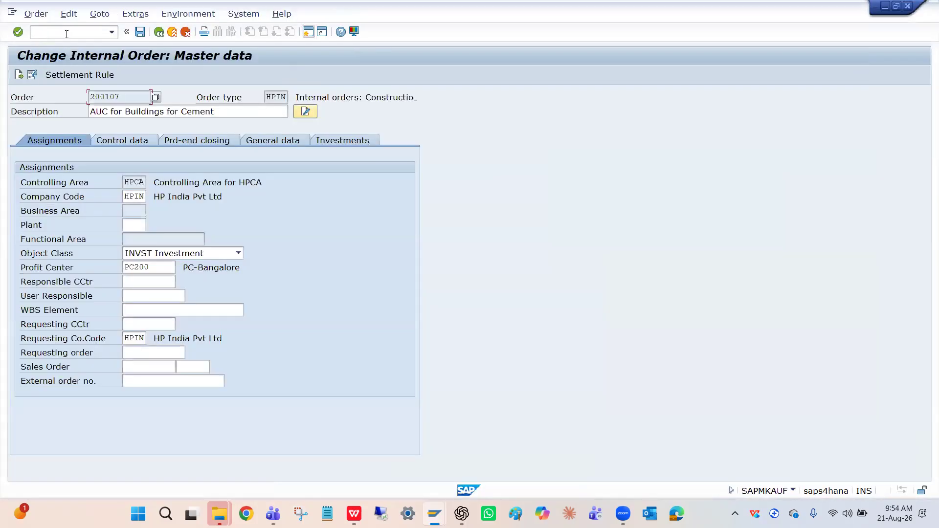
pyautogui.click(67, 34)
pyautogui.write('/n')
pyautogui.press('Return')
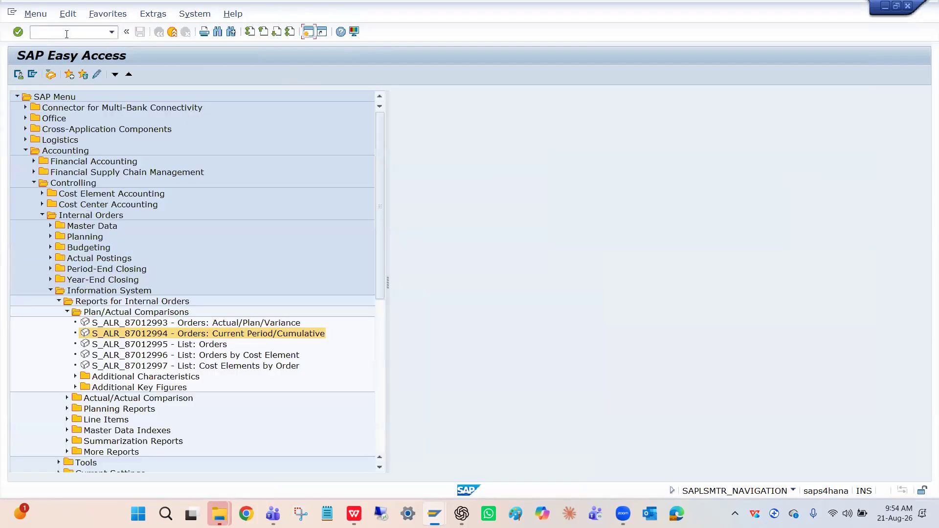
# Return to the Actual Settlement session and settle order 200107 for period 8, fiscal year 2026, with Test Run turned off.
pyautogui.hotkey('alt', 'Tab')
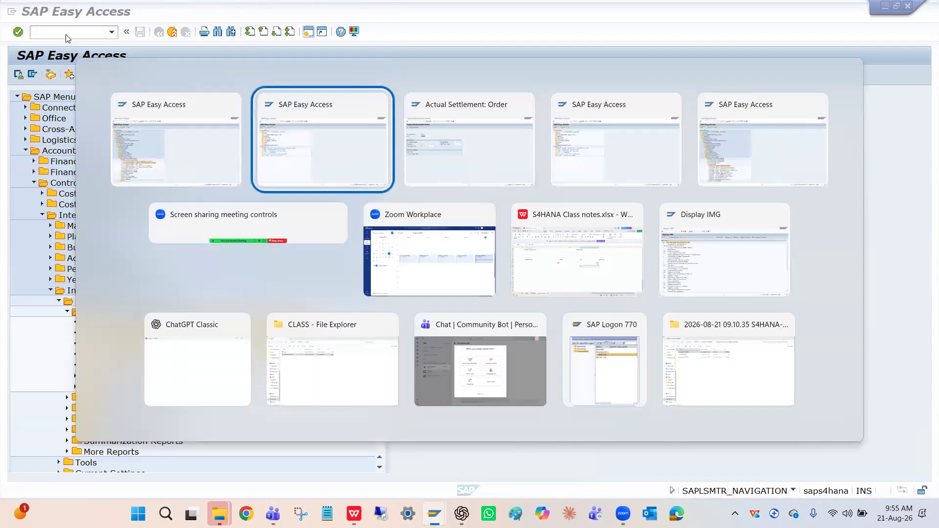
pyautogui.hotkey('alt', 'Tab')
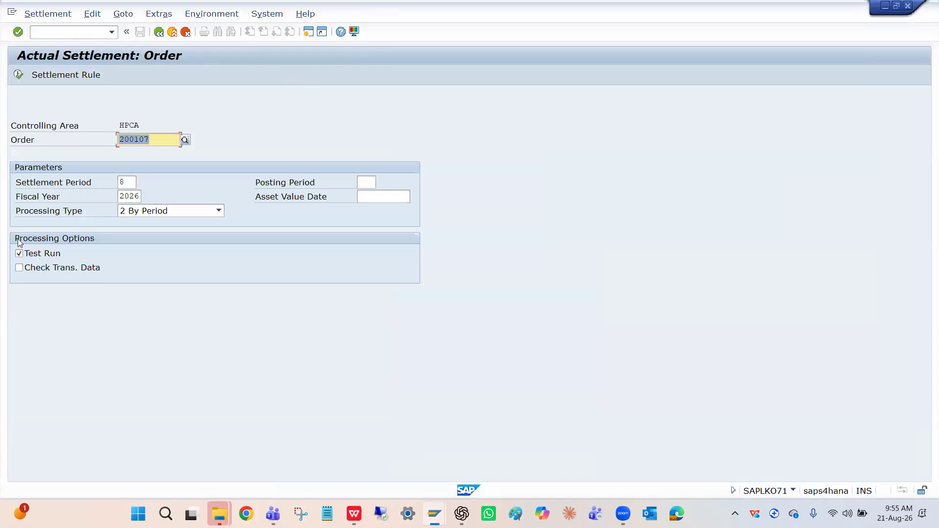
pyautogui.click(19, 254)
pyautogui.click(19, 77)
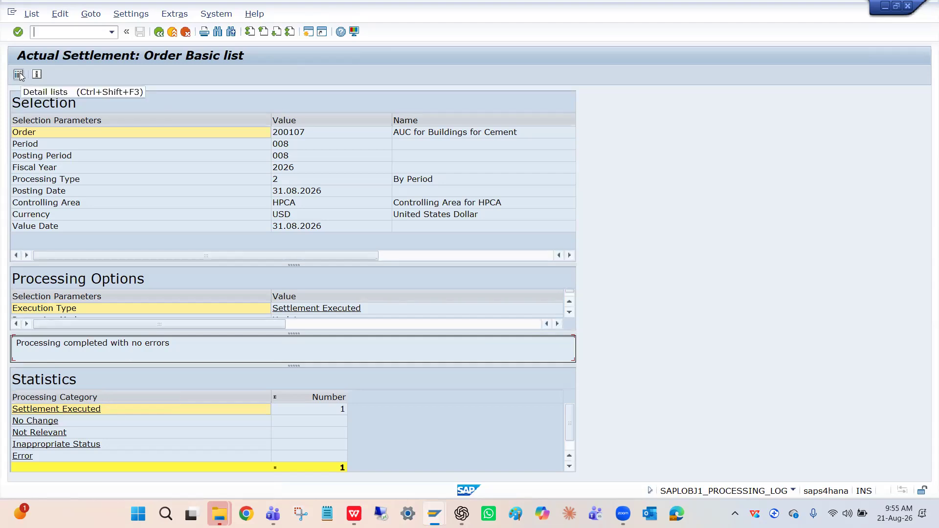
# Open the detail list of the executed settlement and examine its sender, short text, receiver, settled value and information columns.
pyautogui.click(19, 74)
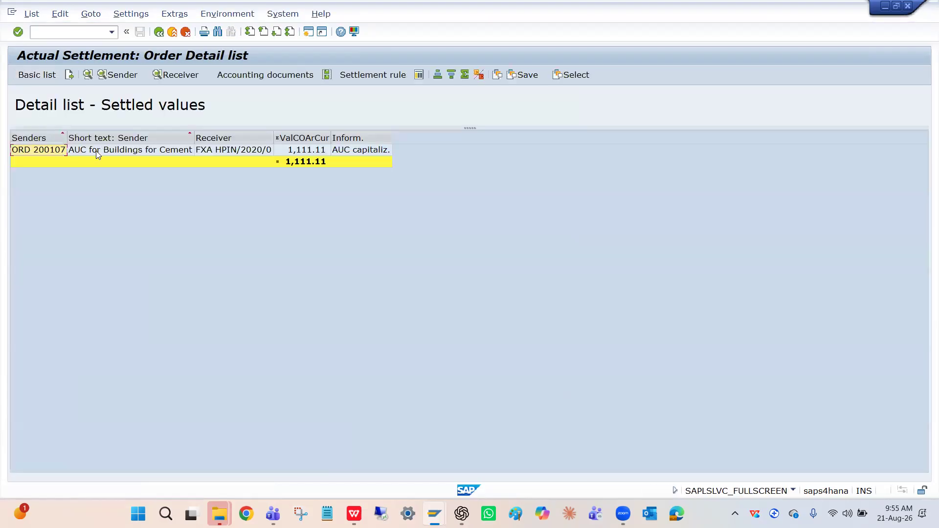
pyautogui.click(96, 150)
pyautogui.click(48, 153)
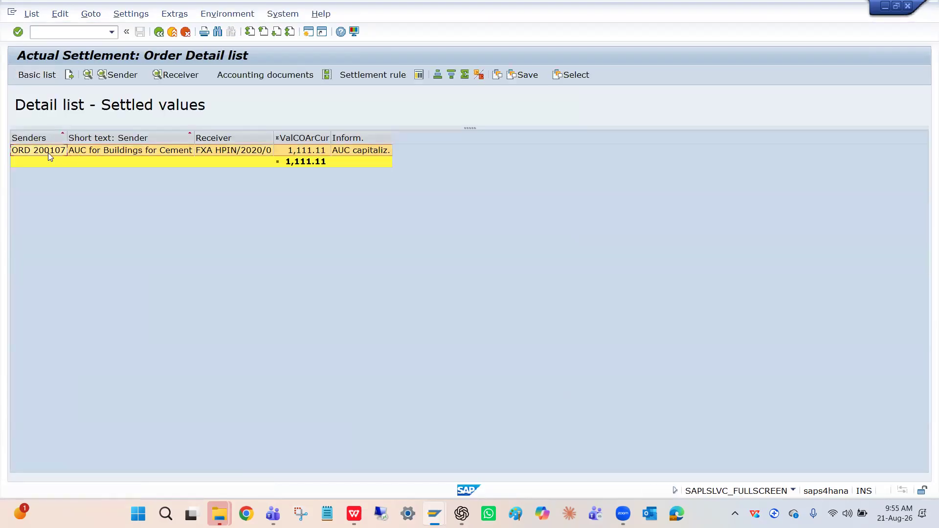
pyautogui.click(115, 152)
pyautogui.click(42, 149)
pyautogui.click(237, 157)
pyautogui.click(243, 153)
pyautogui.click(300, 152)
pyautogui.click(339, 152)
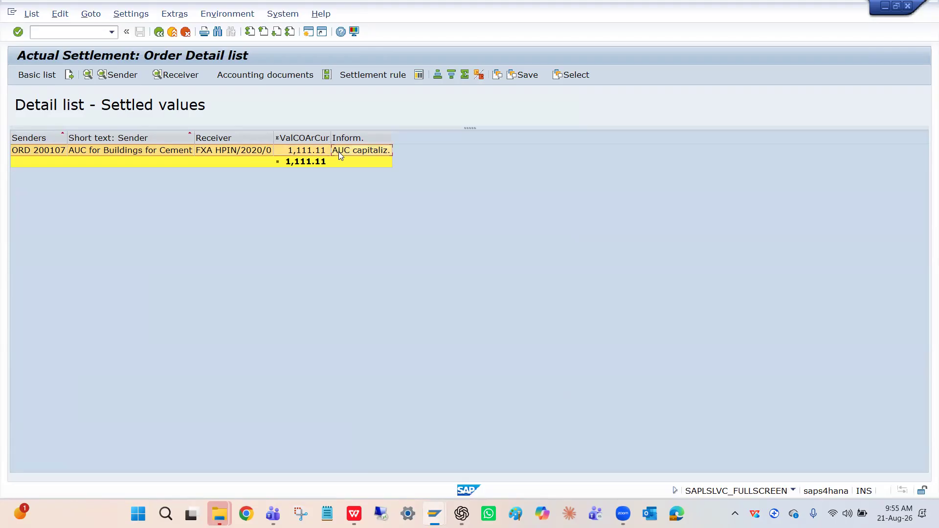
# Examine the sender debits of order 200107 by cost element and return to the detail list.
pyautogui.click(116, 76)
pyautogui.click(61, 167)
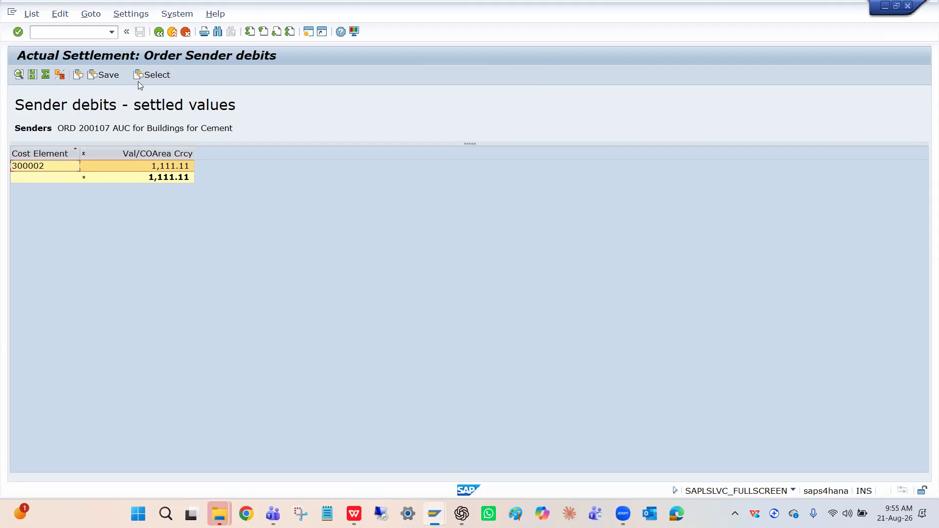
pyautogui.click(156, 38)
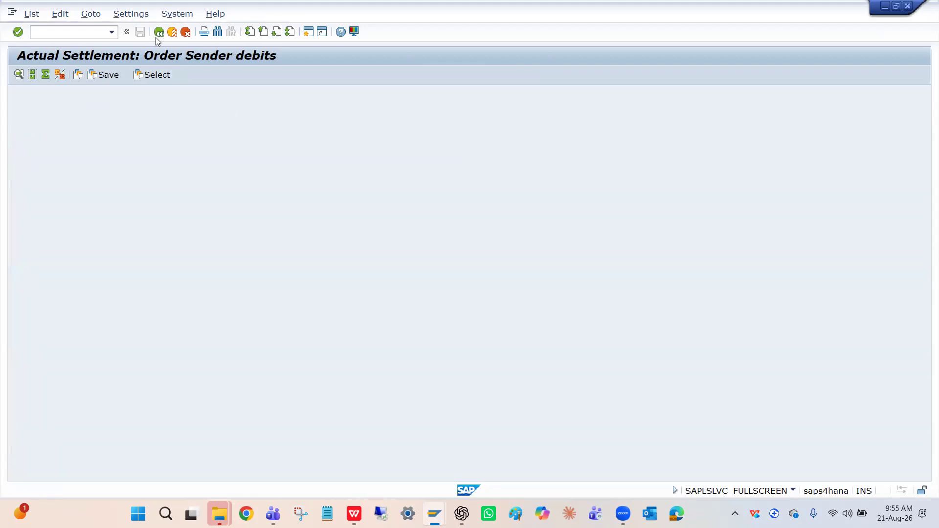
pyautogui.hotkey('alt', 'Tab')
pyautogui.hotkey('alt', 'Tab')
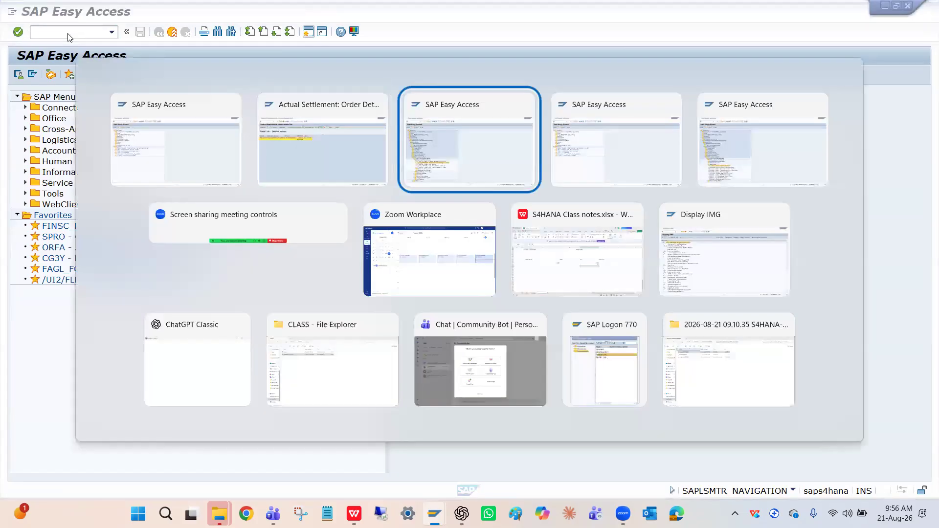
pyautogui.hotkey('alt', 'Tab')
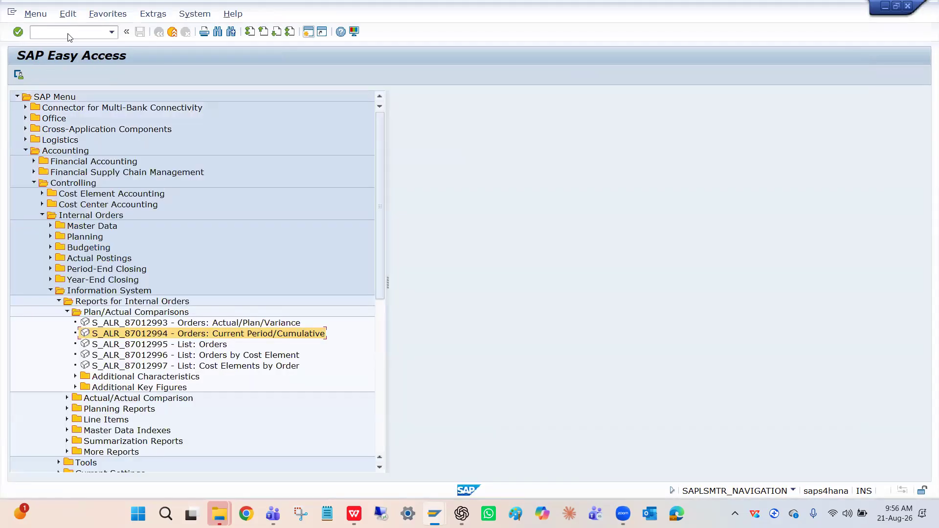
pyautogui.hotkey('alt', 'Tab')
pyautogui.hotkey('alt', 'Tab')
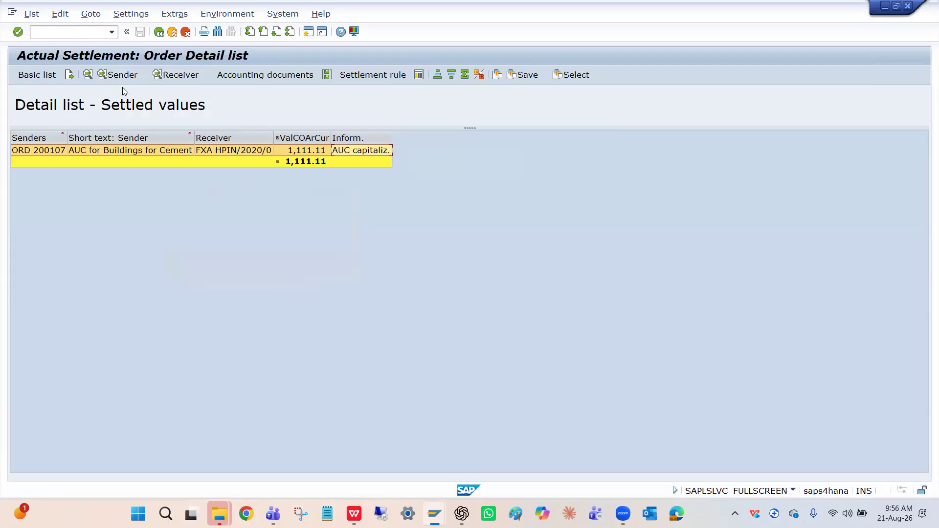
# Examine the receiver debits for the settled asset, including its cost element, and return to the detail list.
pyautogui.click(171, 75)
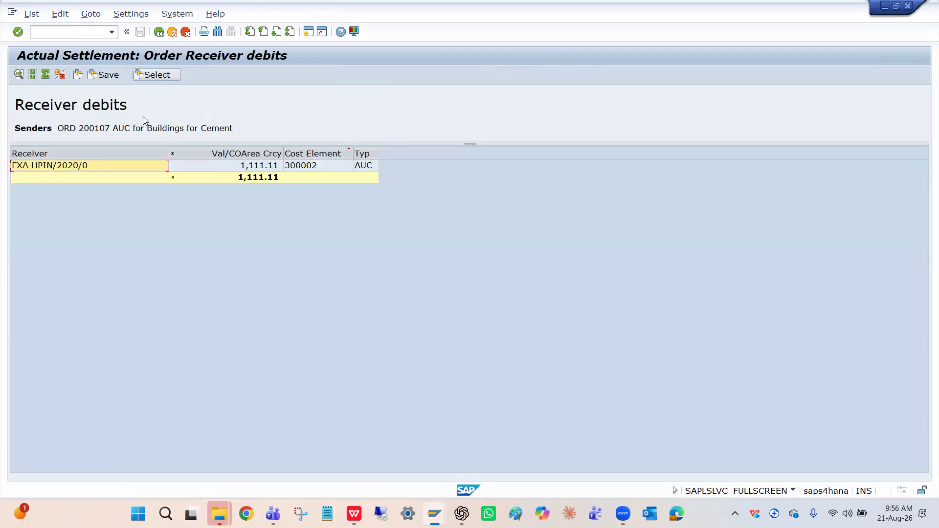
pyautogui.click(81, 167)
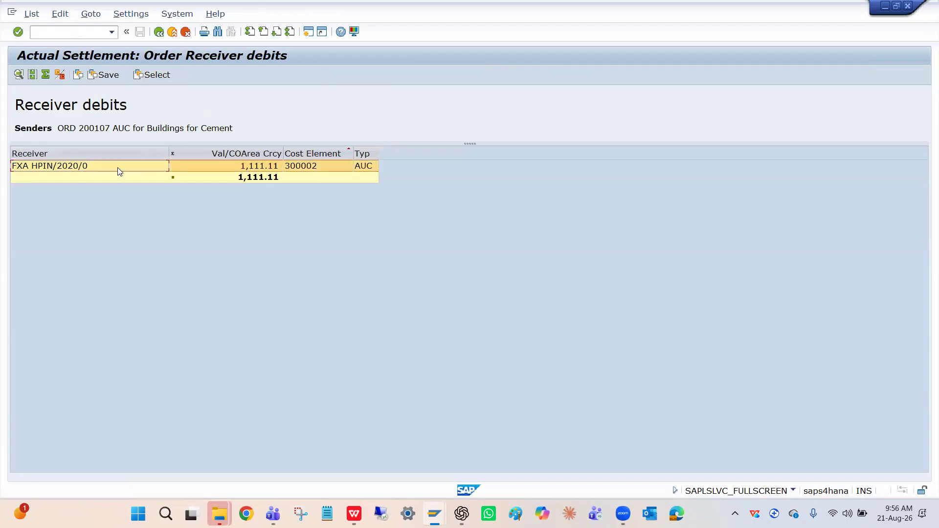
pyautogui.click(306, 170)
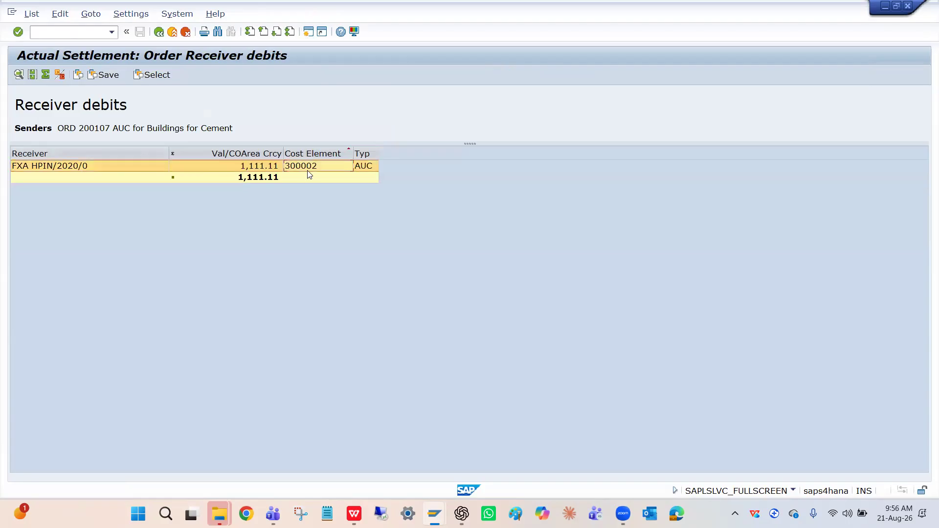
pyautogui.click(144, 170)
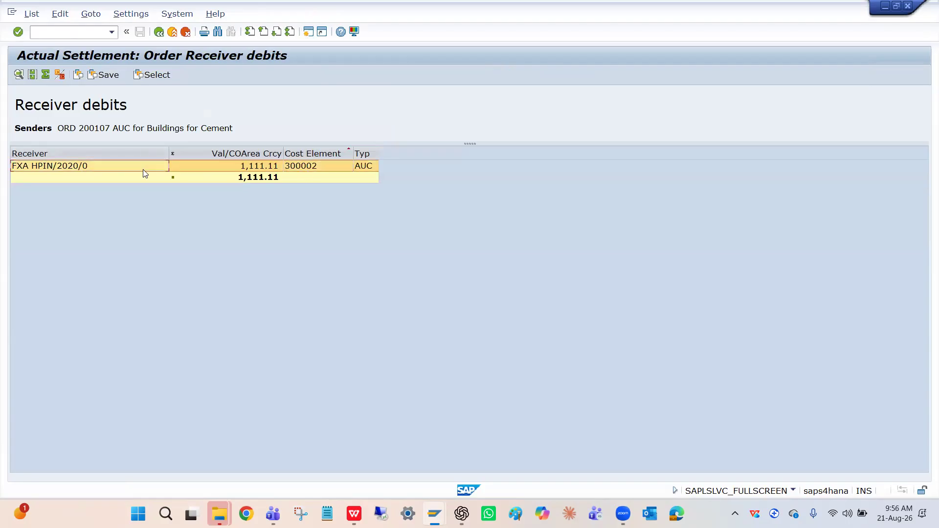
pyautogui.doubleClick(57, 167)
pyautogui.click(159, 32)
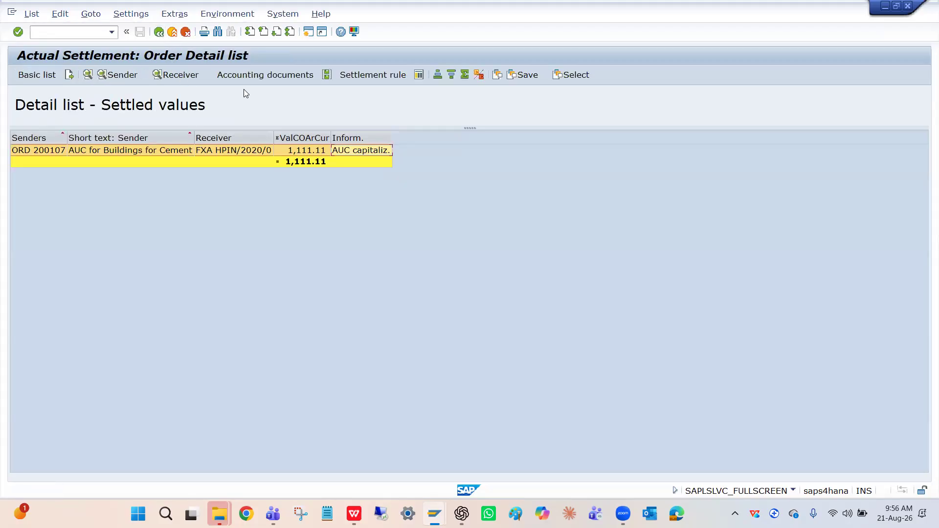
# Open the list of accounting documents created by the settlement and select the accounting document.
pyautogui.click(258, 75)
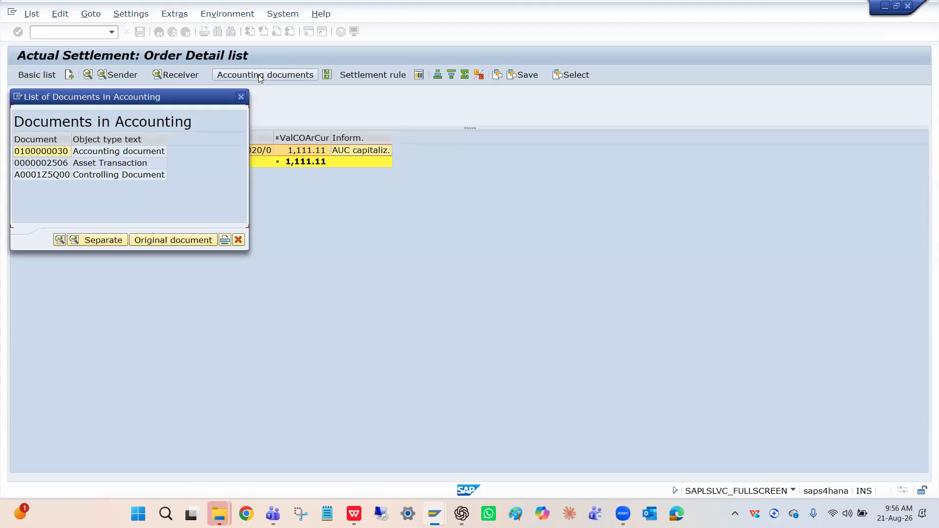
pyautogui.click(114, 155)
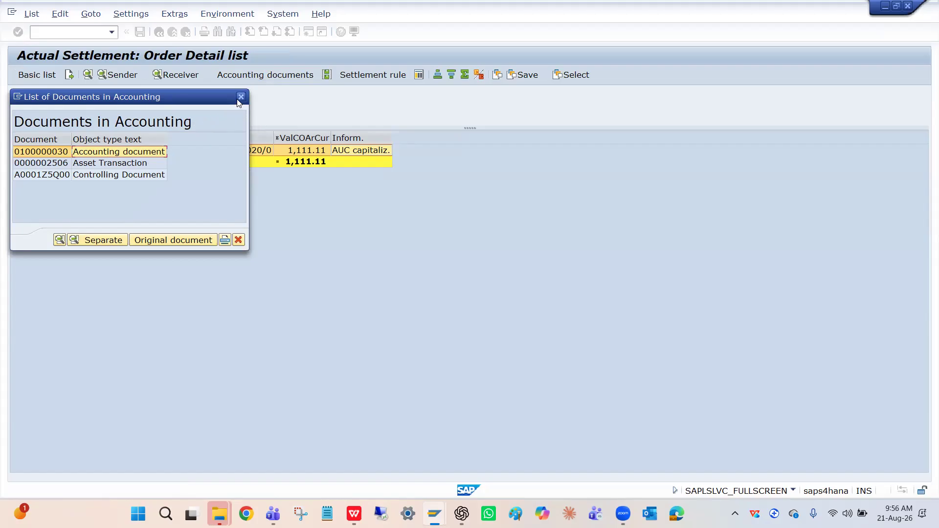
# Switch to a free SAP Easy Access session and open the Customizing Implementation Guide through transaction SPRO.
pyautogui.hotkey('alt', 'Tab')
pyautogui.hotkey('alt', 'Tab')
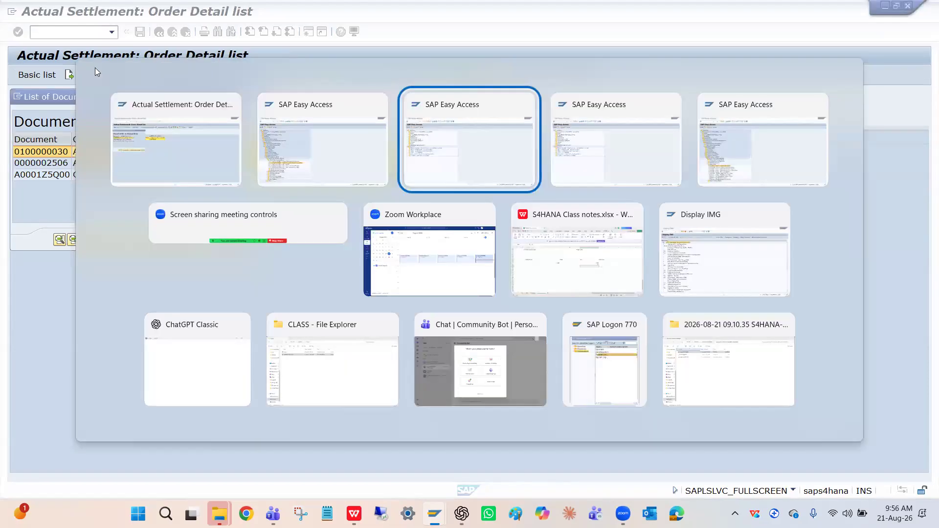
pyautogui.write('SPRO')
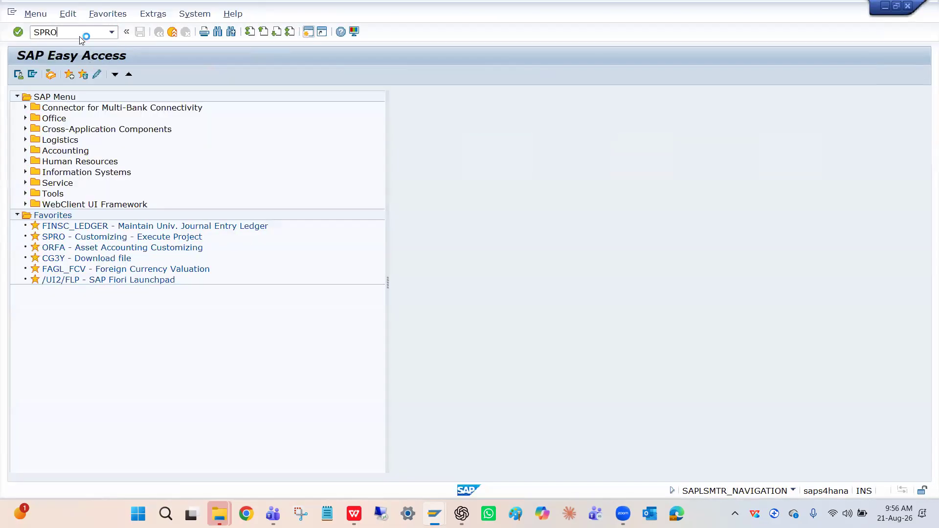
pyautogui.press('Return')
pyautogui.click(64, 76)
pyautogui.click(139, 240)
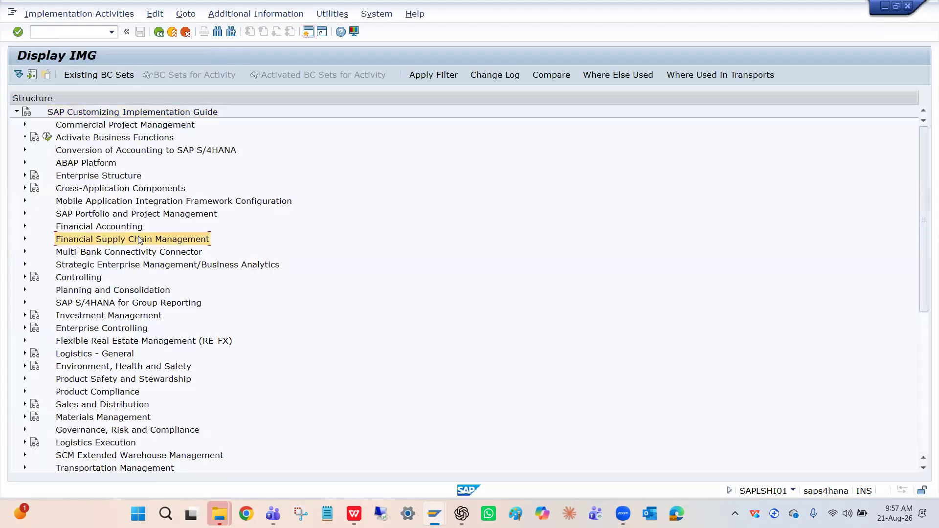
# Search the implementation guide structure for "Number rabge for Seetilement document".
pyautogui.hotkey('ctrl', 'f')
pyautogui.write('Nu')
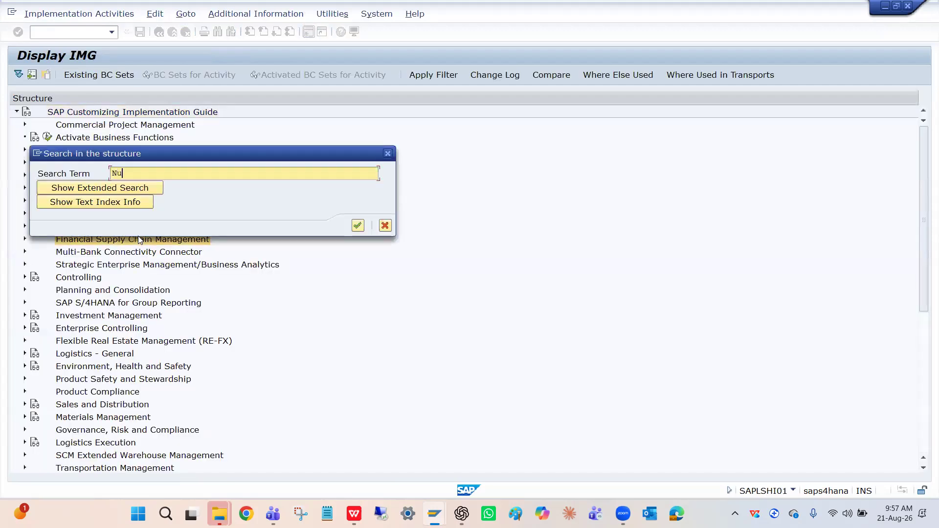
pyautogui.write('mberr')
pyautogui.press('BackSpace')
pyautogui.write('rabge for Seetilement ')
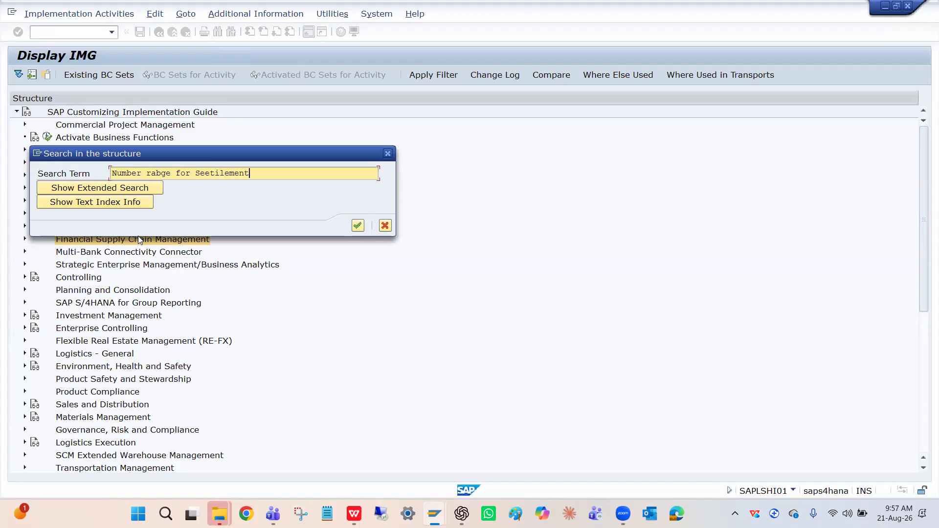
pyautogui.write('document')
pyautogui.press('Return')
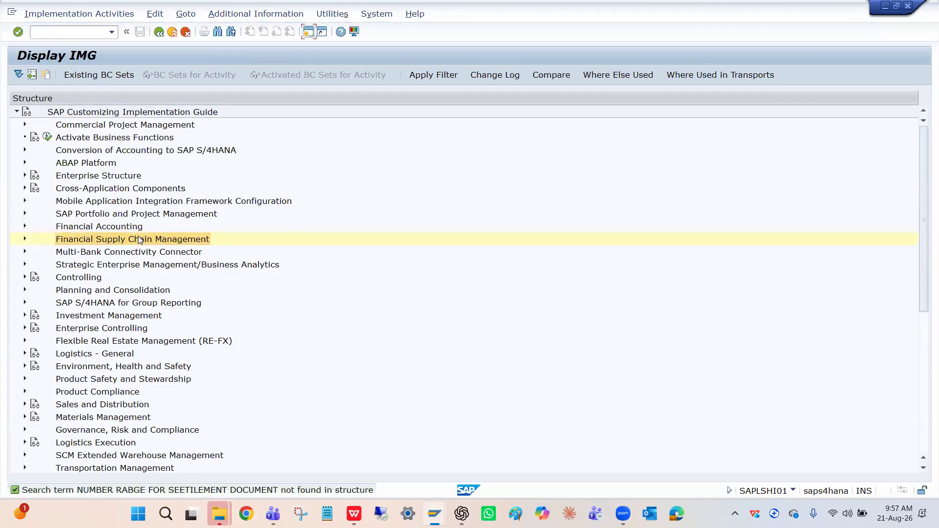
# Search the implementation guide structure for "Settilement Document".
pyautogui.hotkey('ctrl', 'f')
pyautogui.write('Settilement D')
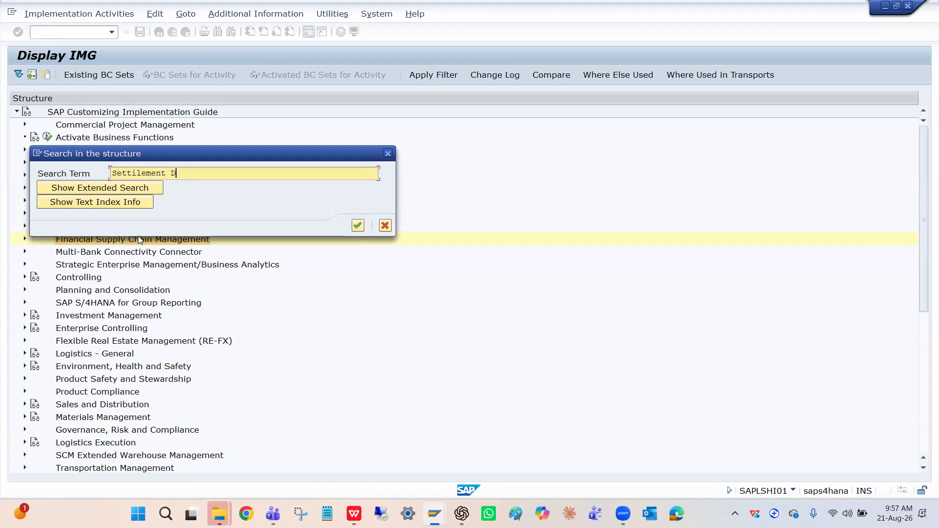
pyautogui.write('ocument')
pyautogui.press('Return')
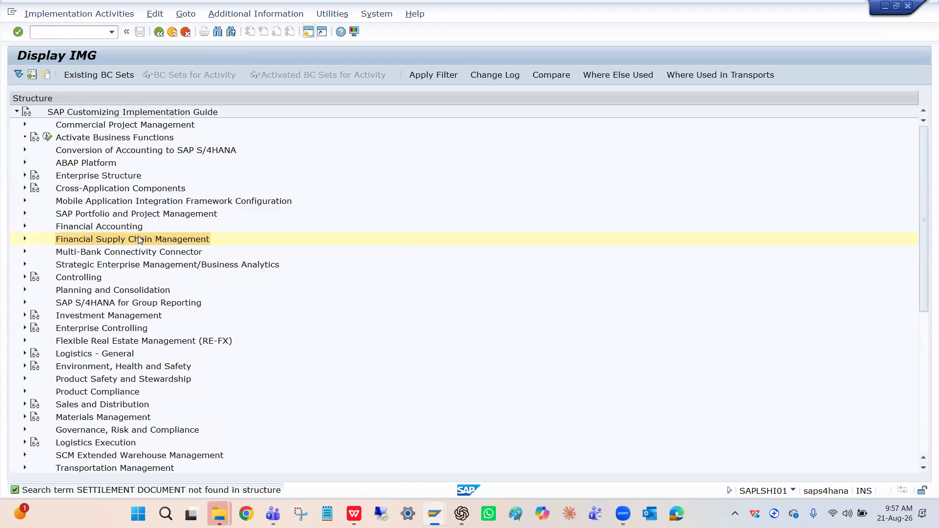
# Search the implementation guide structure for "Number range".
pyautogui.hotkey('ctrl', 'f')
pyautogui.write('Numb')
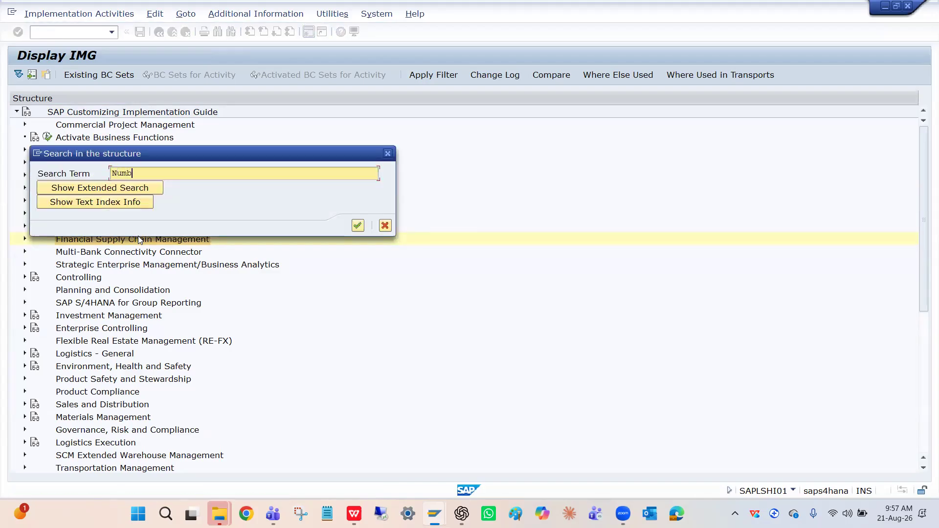
pyautogui.write('er range')
pyautogui.press('Return')
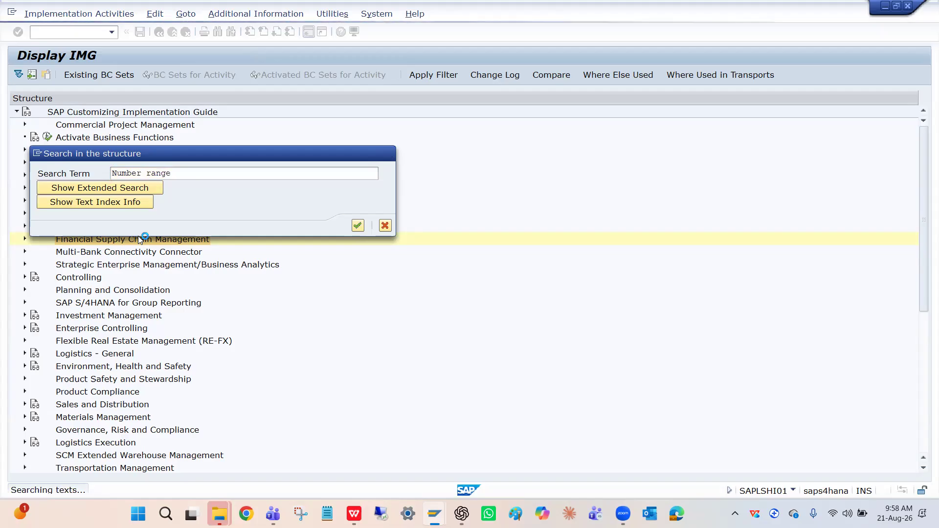
# Return to the settlement detail list session and open the accounting document from the list of documents.
pyautogui.hotkey('alt', 'Tab')
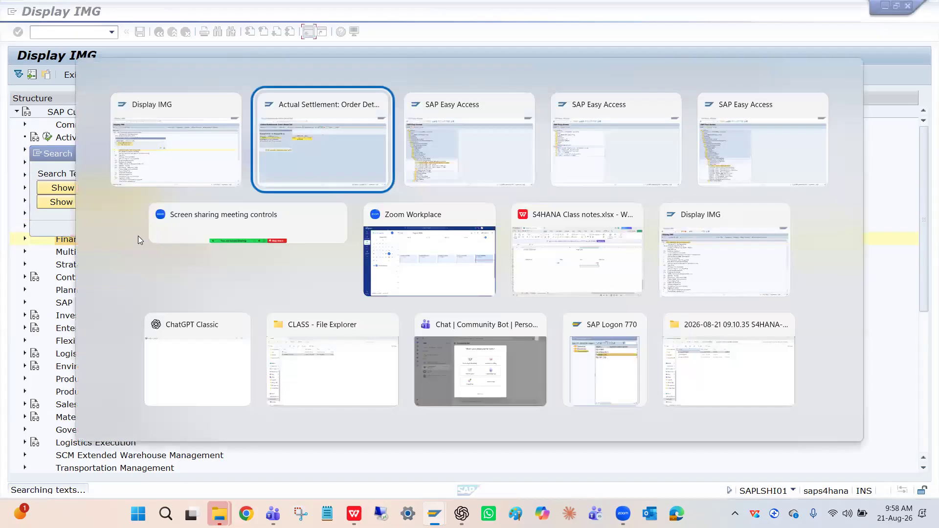
pyautogui.click(54, 156)
pyautogui.click(108, 155)
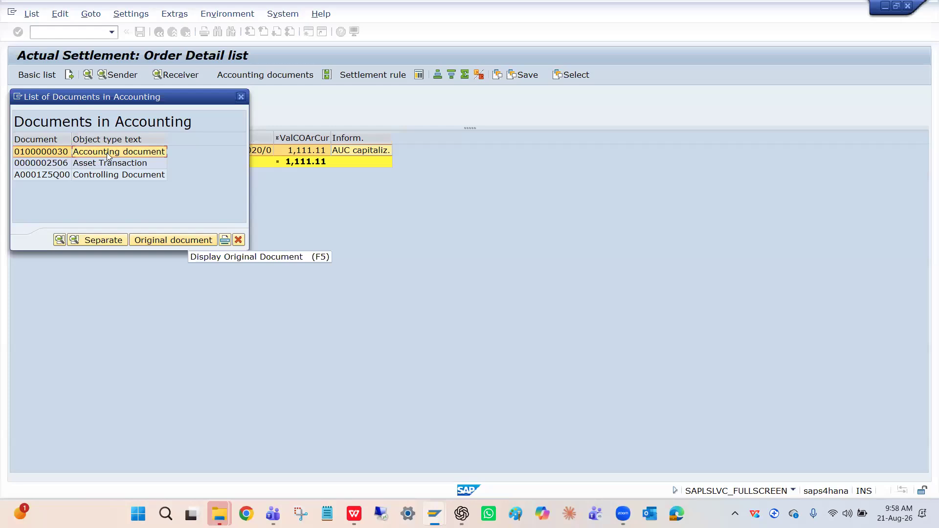
pyautogui.doubleClick(100, 153)
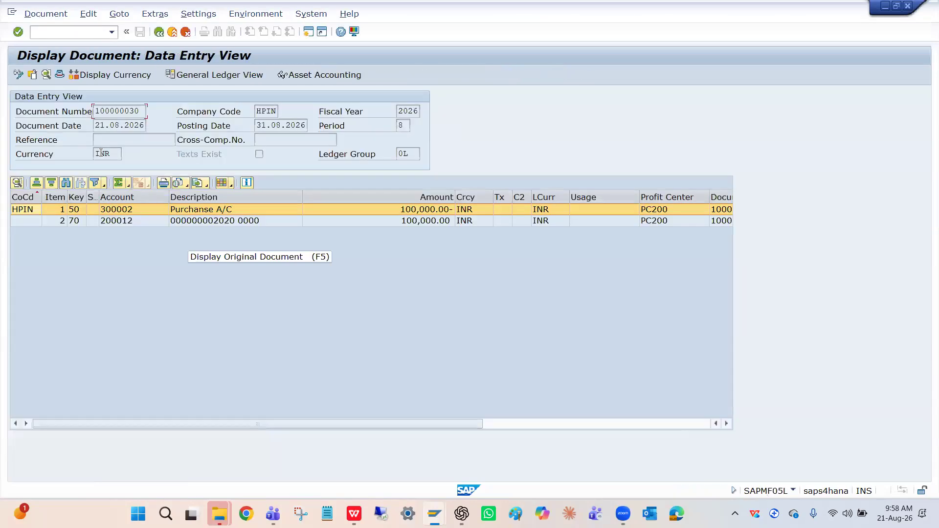
# Examine the purchase account and asset 2020 line items of the accounting document, and return to the document list.
pyautogui.click(205, 213)
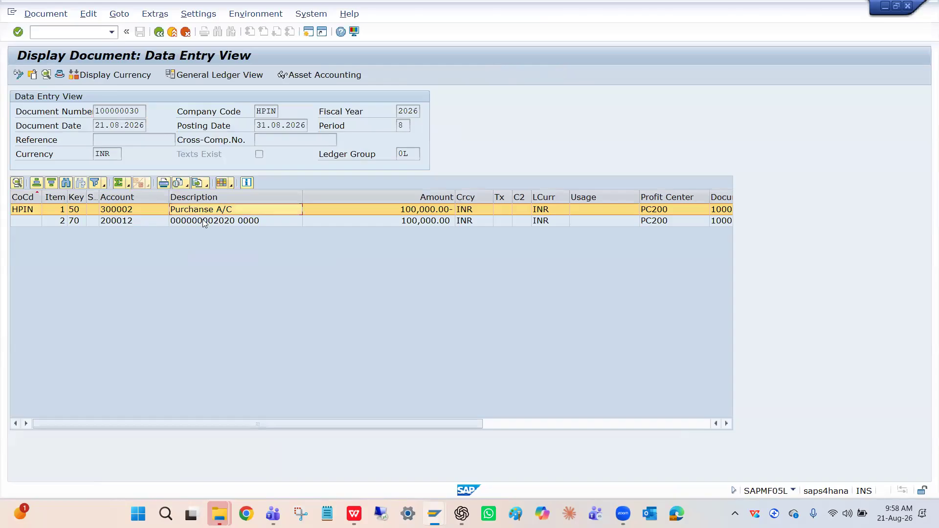
pyautogui.click(205, 221)
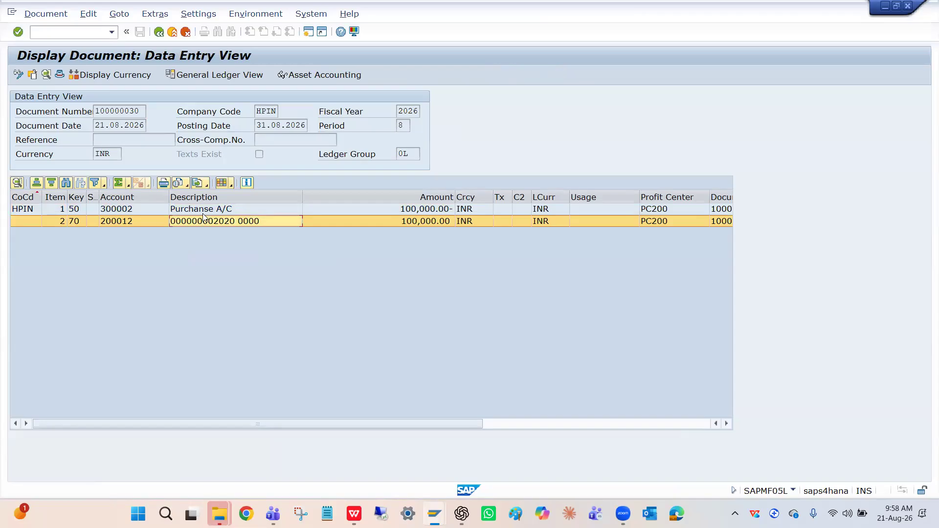
pyautogui.click(203, 213)
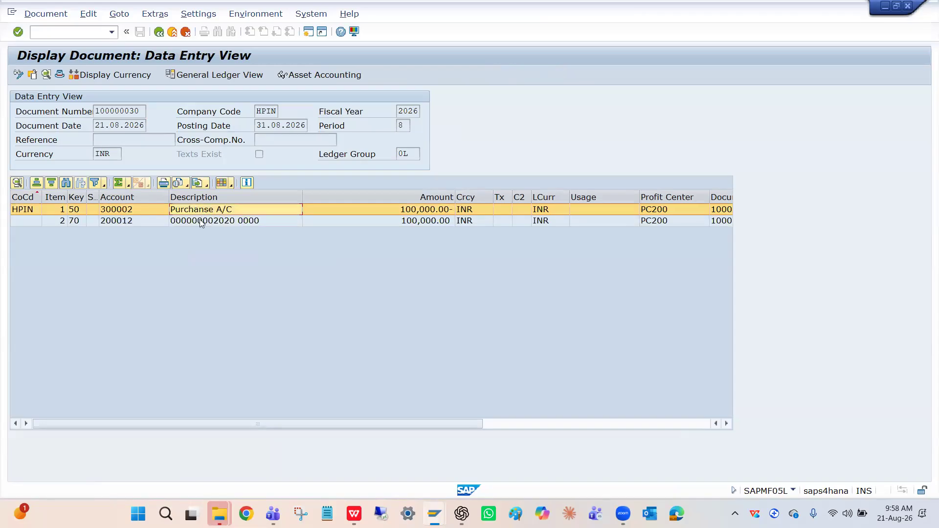
pyautogui.click(201, 222)
pyautogui.click(156, 206)
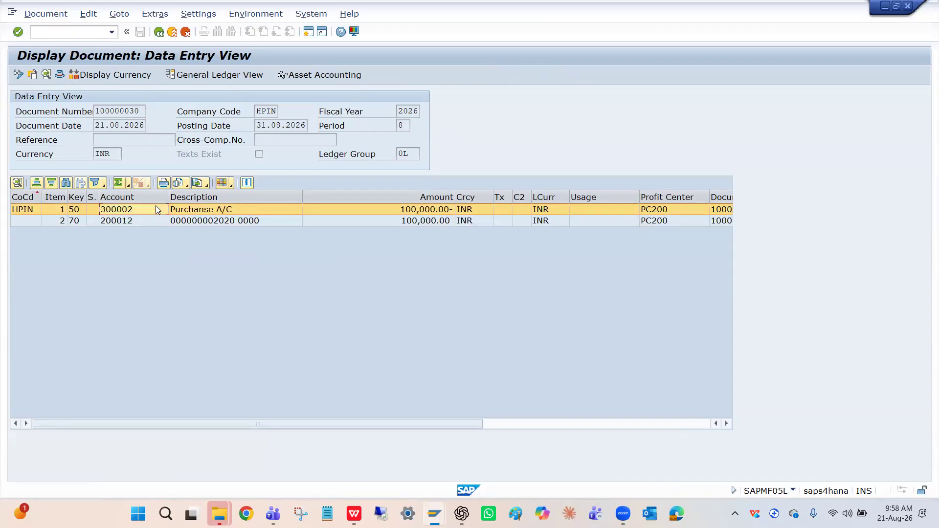
pyautogui.click(211, 213)
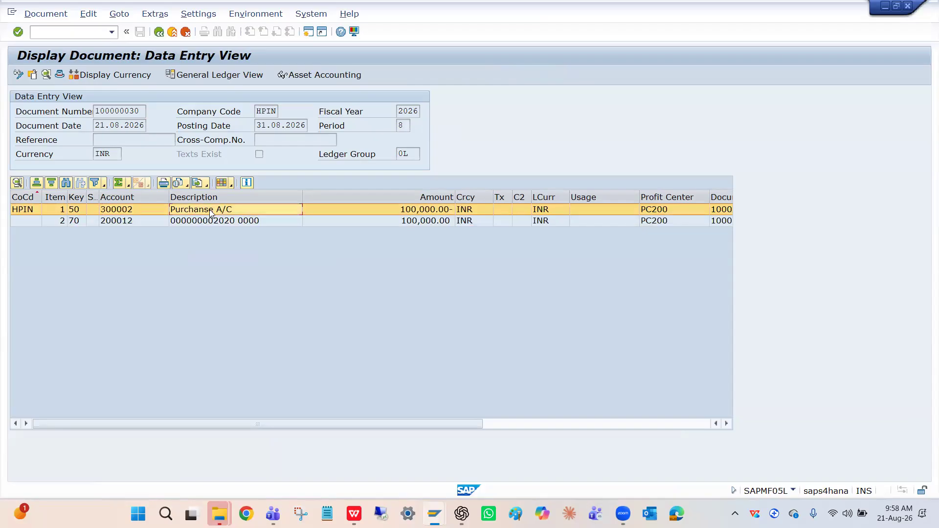
pyautogui.click(159, 33)
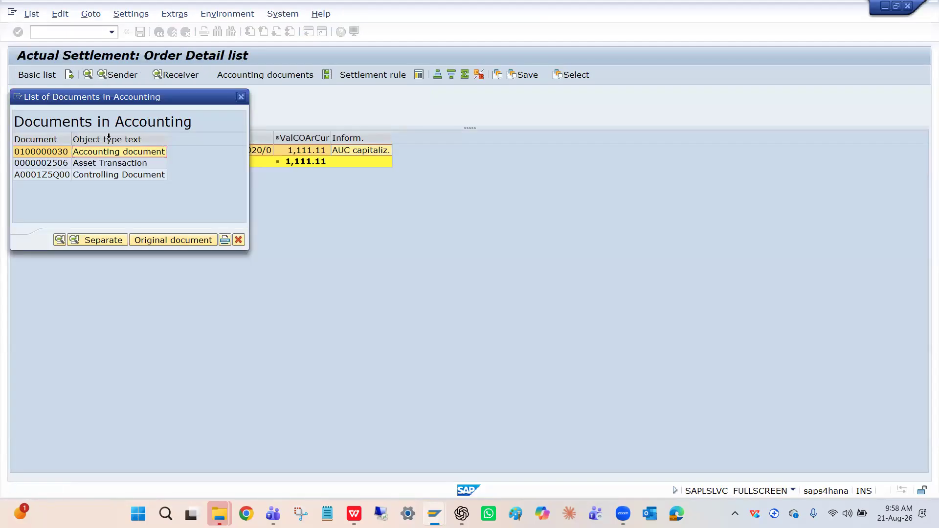
# Open the asset transaction for asset 2020 and display the accounting document behind its posted amount.
pyautogui.doubleClick(99, 162)
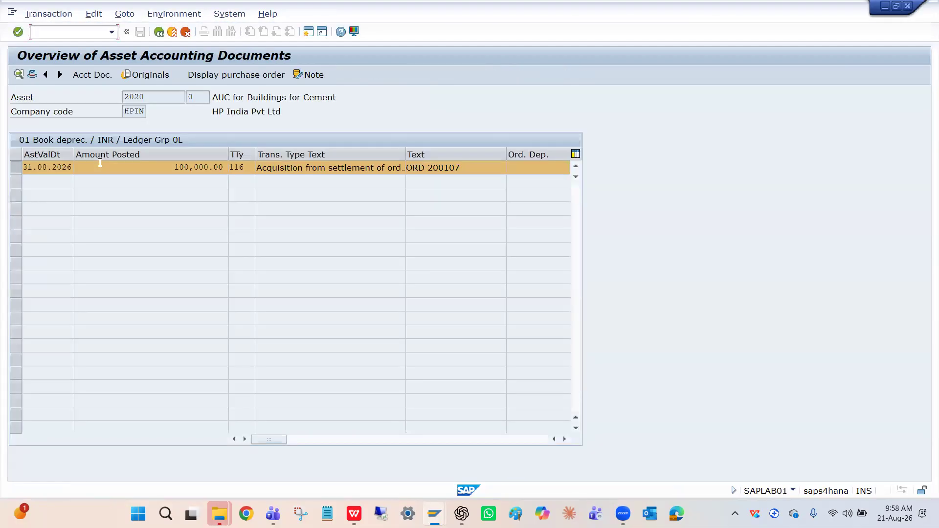
pyautogui.click(120, 167)
pyautogui.click(87, 74)
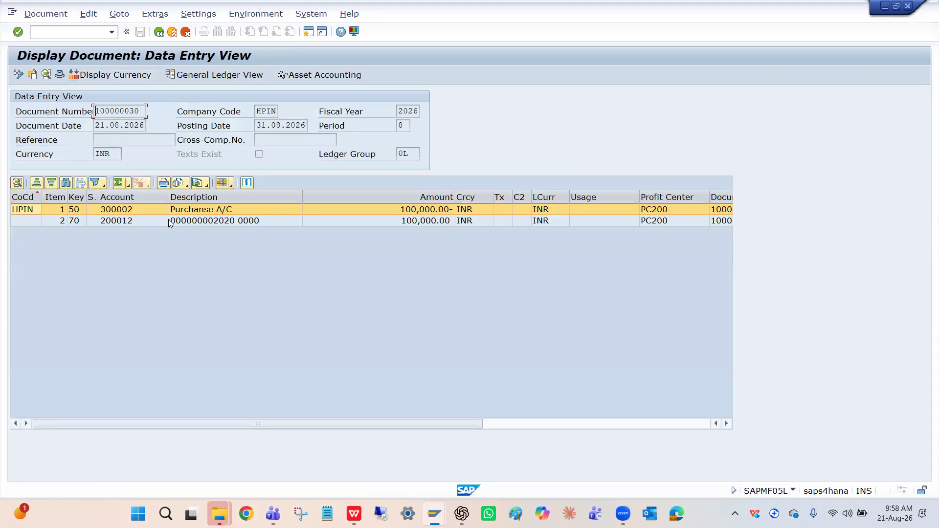
# Compare the accounts of the credit and debit lines, and return to the list of accounting documents.
pyautogui.click(130, 220)
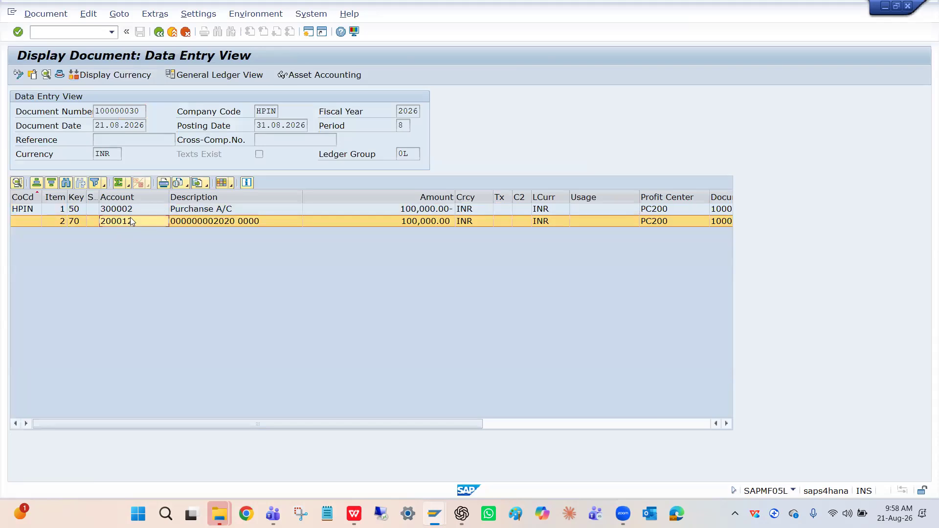
pyautogui.click(130, 214)
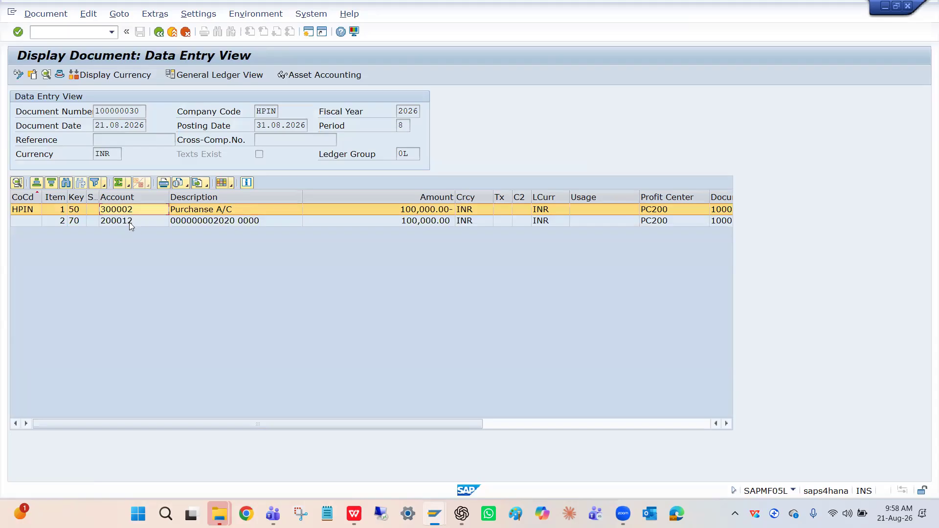
pyautogui.click(131, 221)
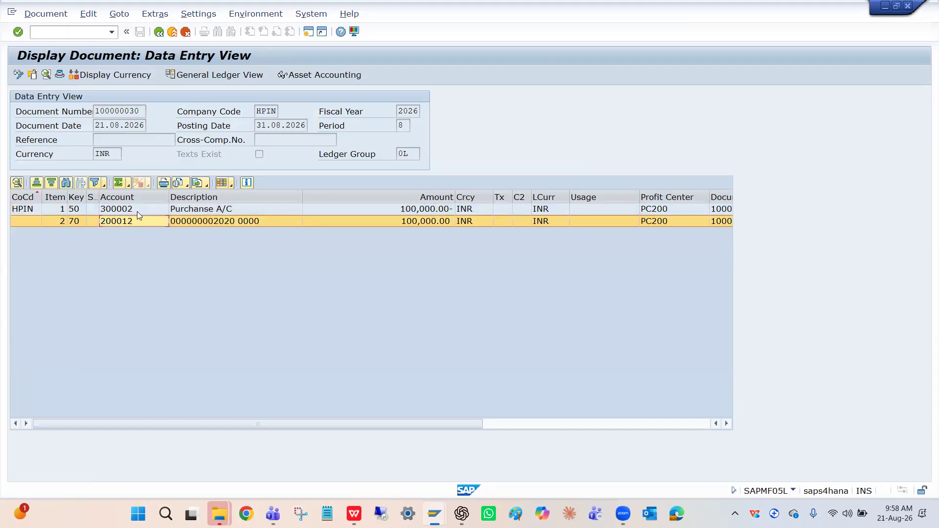
pyautogui.click(138, 211)
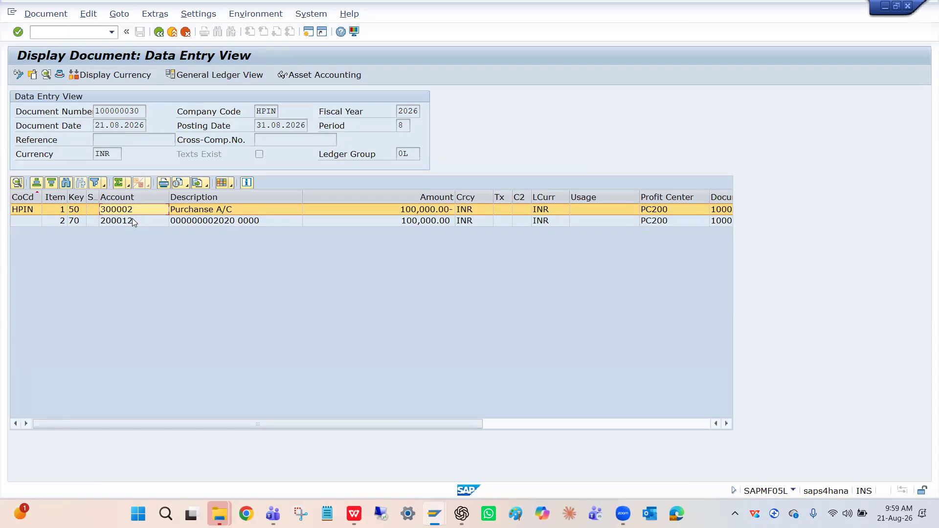
pyautogui.click(133, 220)
pyautogui.click(158, 35)
pyautogui.click(157, 34)
# Open the controlling document, examine the settlement document for the order, and exit the cost document list.
pyautogui.click(80, 176)
pyautogui.doubleClick(45, 175)
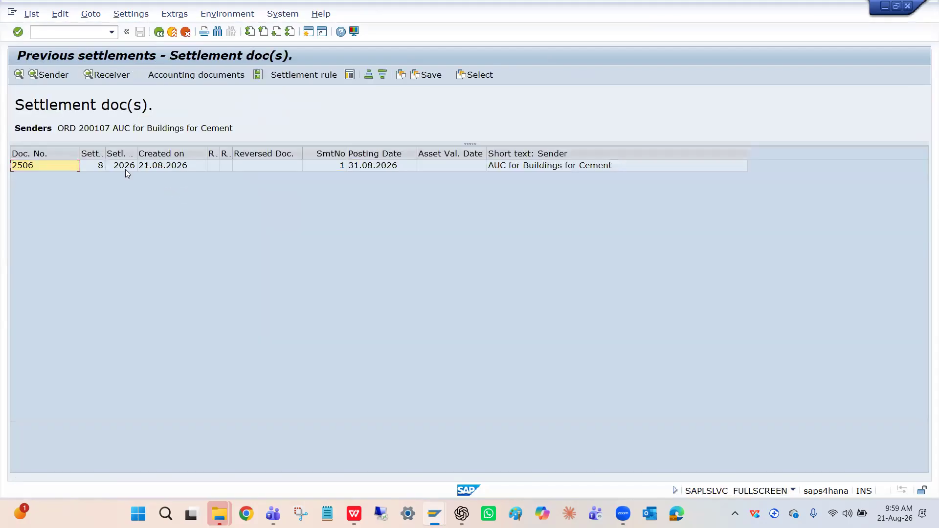
pyautogui.click(118, 164)
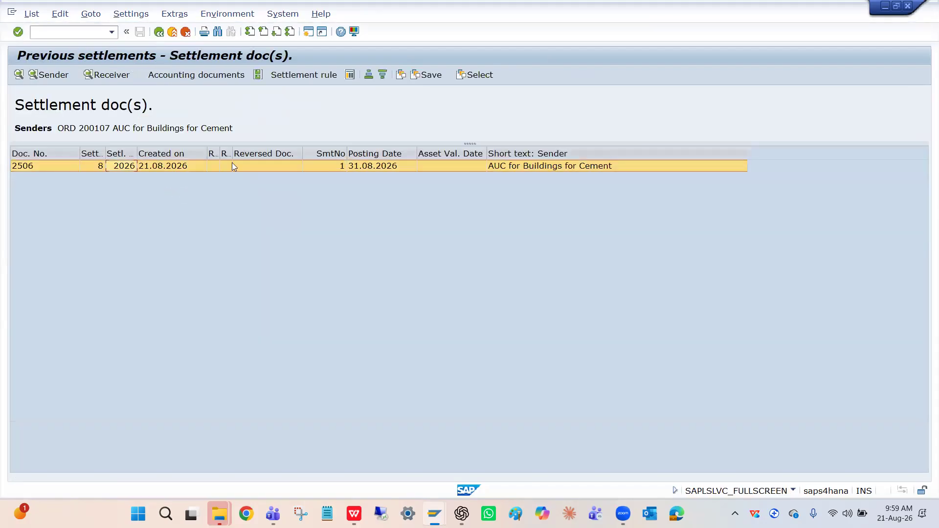
pyautogui.click(159, 33)
pyautogui.click(159, 32)
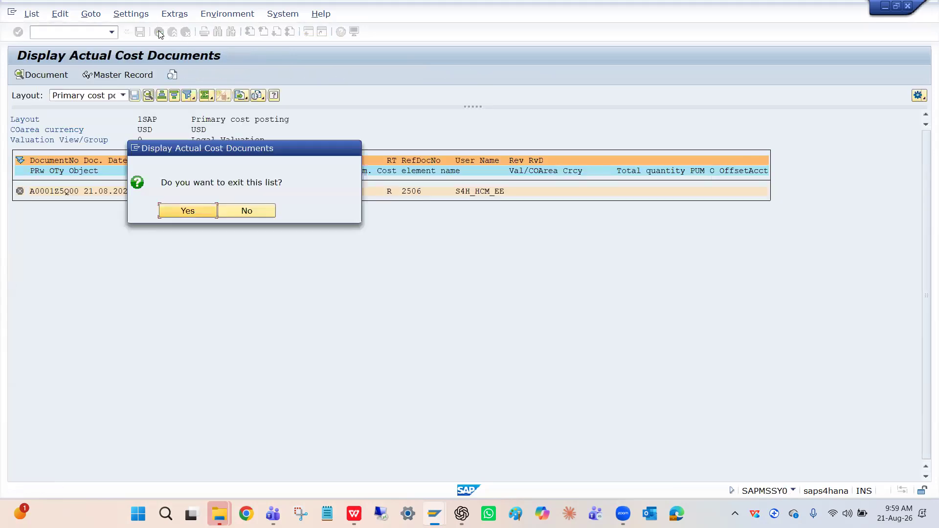
pyautogui.click(201, 214)
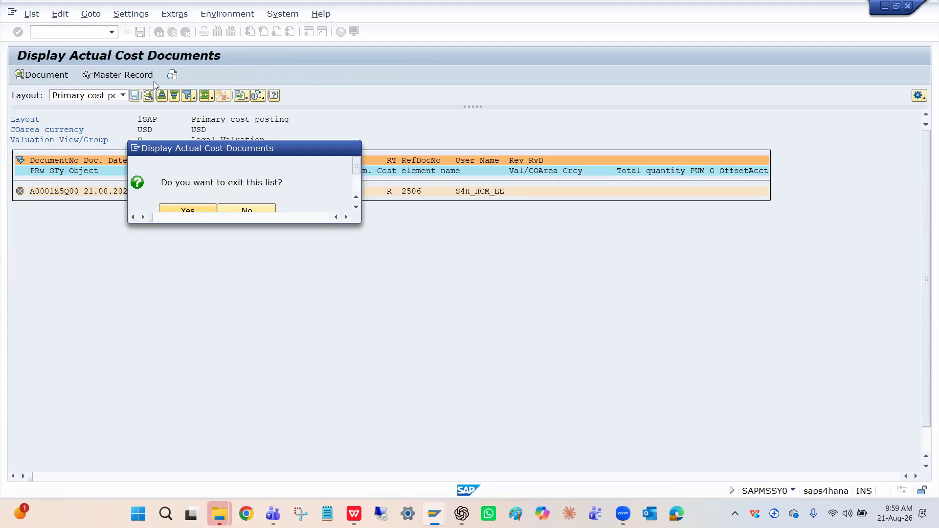
# Close the list of accounting documents and go back to the Actual Settlement: Order entry screen.
pyautogui.click(240, 97)
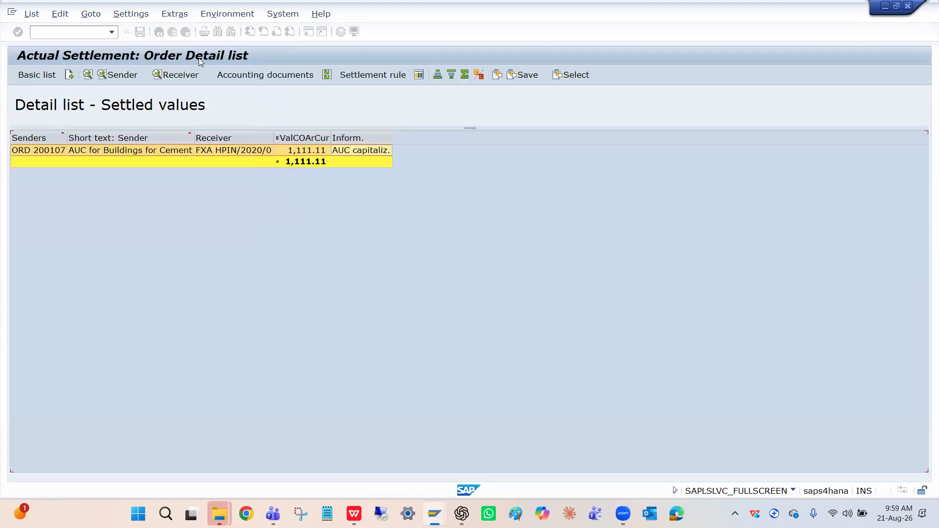
pyautogui.click(159, 32)
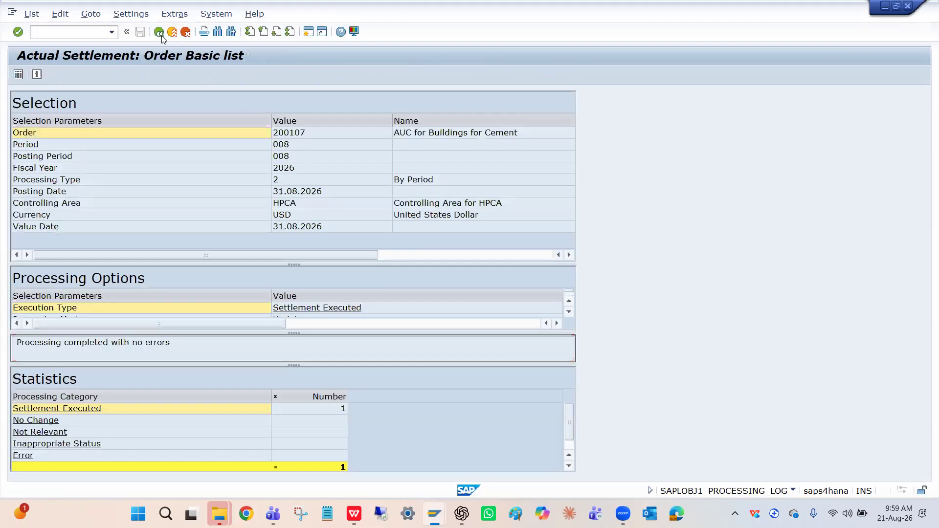
pyautogui.click(159, 32)
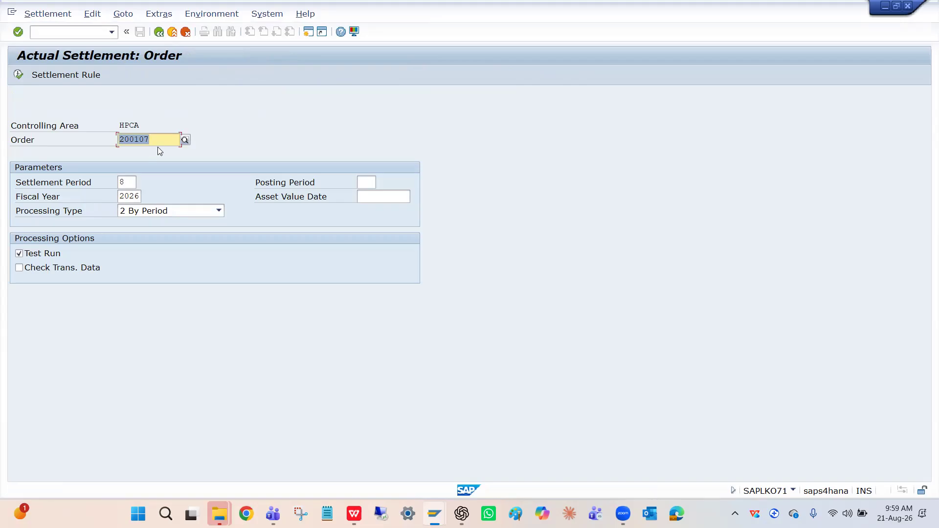
# Switch to a free SAP session, start AS03 and display the asset values of asset 2020 in company code HPIN.
pyautogui.hotkey('alt', 'Tab')
pyautogui.hotkey('alt', 'Tab')
pyautogui.hotkey('alt', 'Tab')
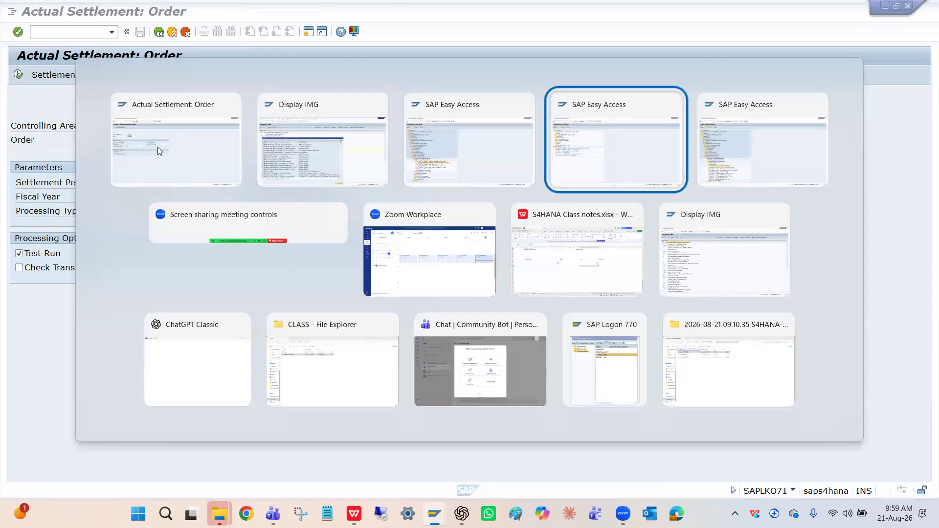
pyautogui.write('AS03')
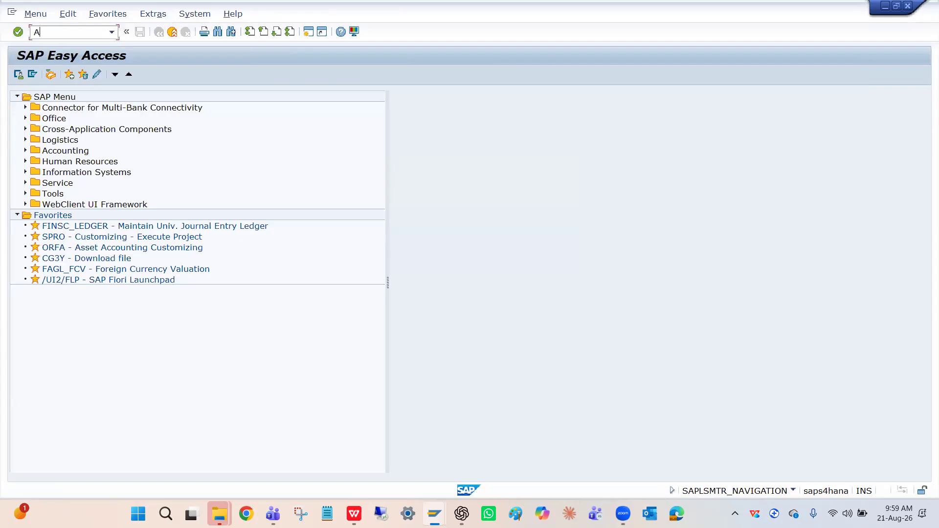
pyautogui.press('Return')
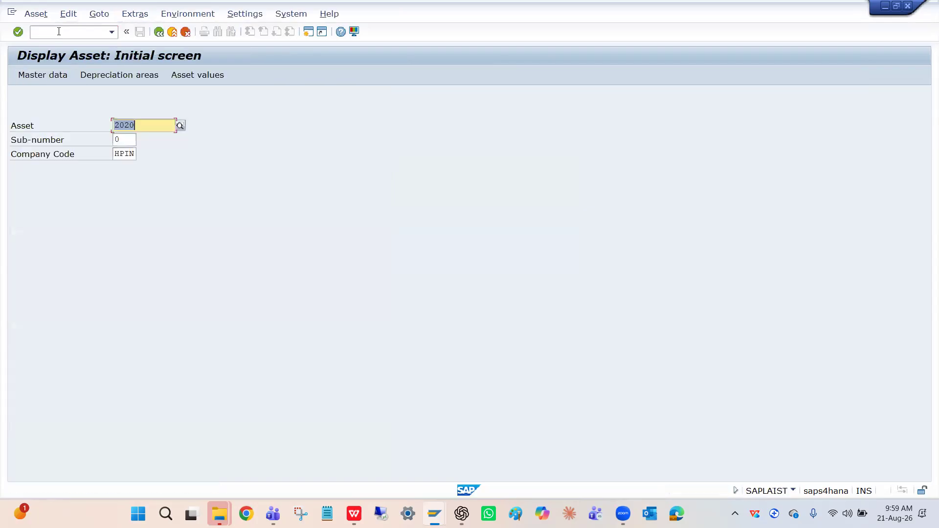
pyautogui.click(186, 73)
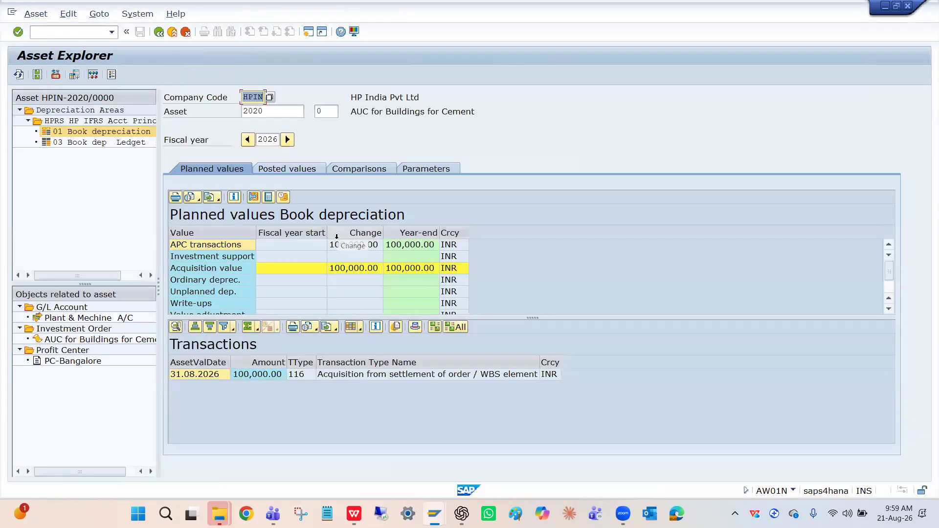
# Compare the APC transactions line with the acquisition value line in the planned values for book depreciation.
pyautogui.click(346, 249)
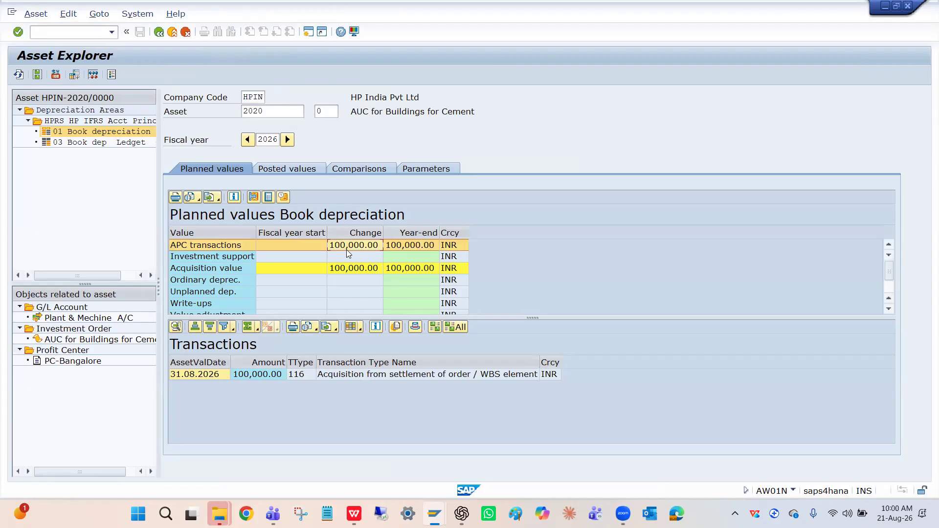
pyautogui.click(354, 269)
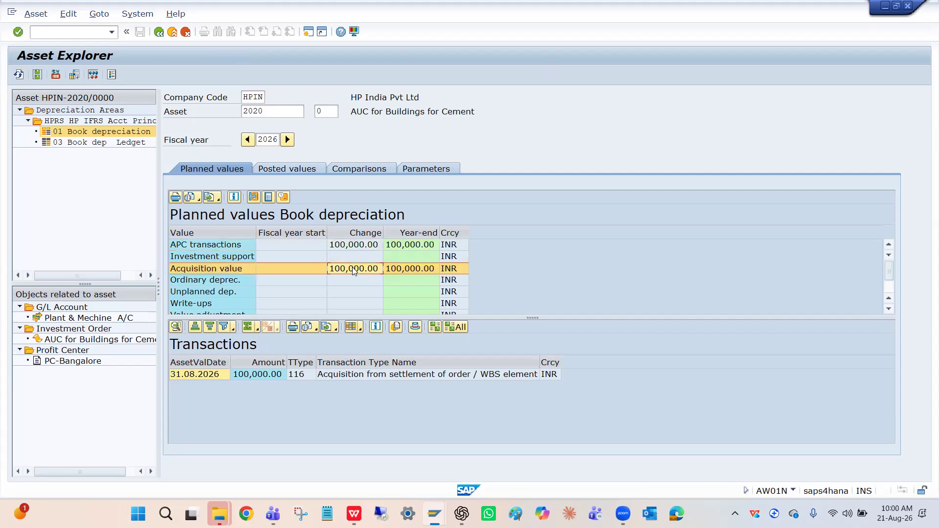
pyautogui.click(354, 246)
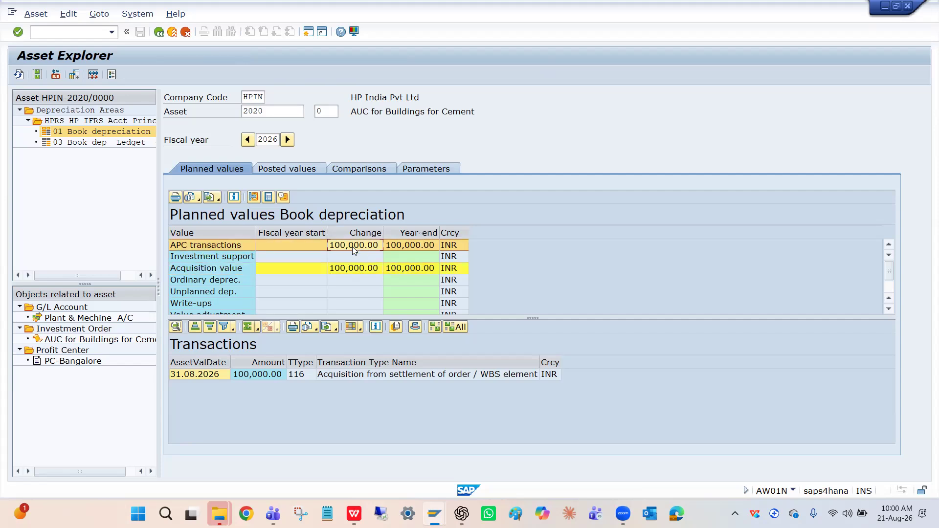
pyautogui.click(351, 268)
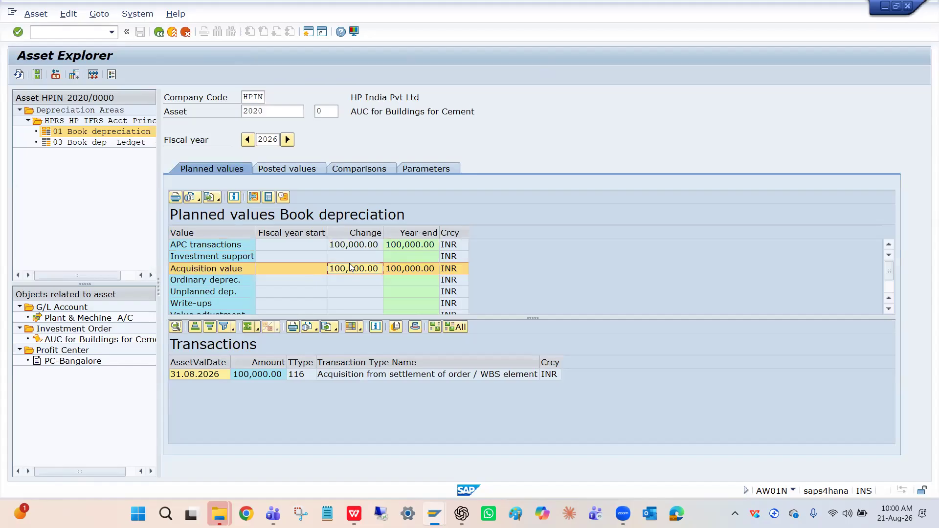
pyautogui.click(351, 251)
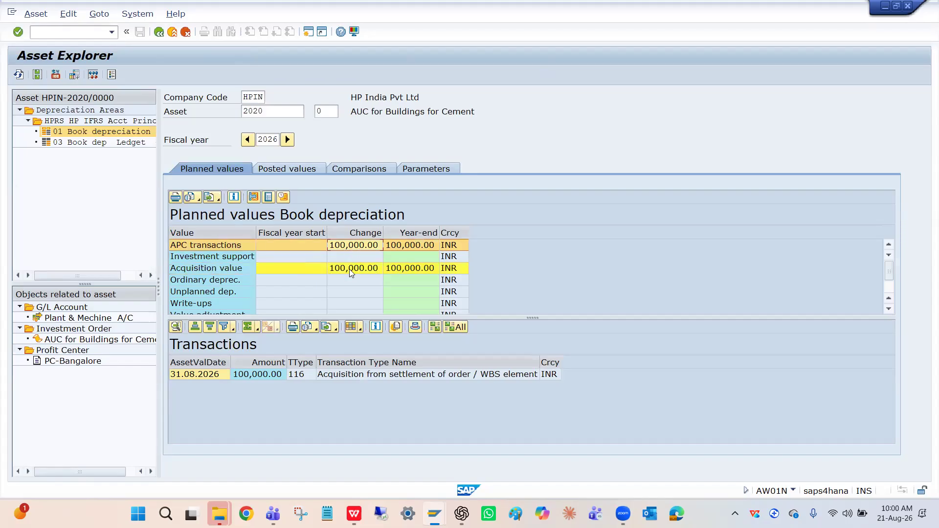
pyautogui.click(349, 269)
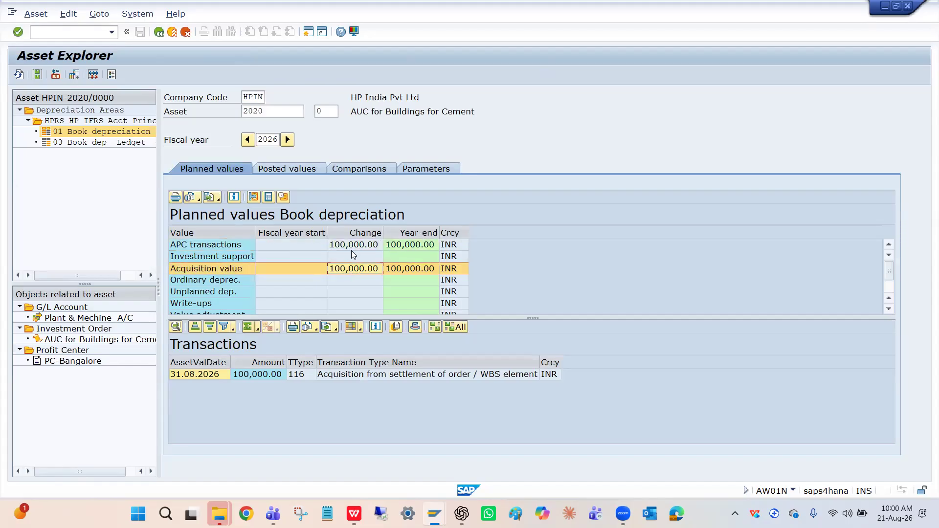
pyautogui.click(353, 256)
pyautogui.click(352, 250)
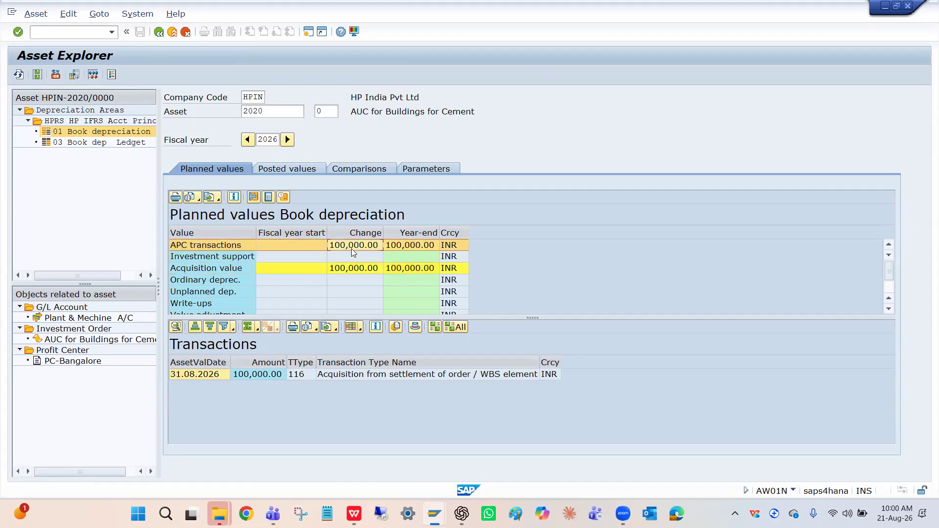
# Switch to the Display IMG session, look through the hit list for the term NUMBER RANGE, and close the list.
pyautogui.hotkey('alt', 'Tab')
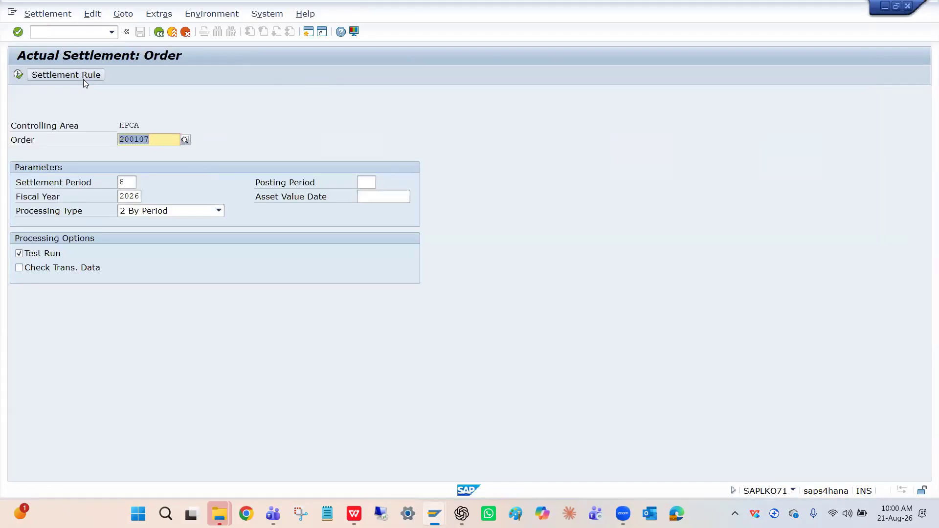
pyautogui.hotkey('alt', 'Tab')
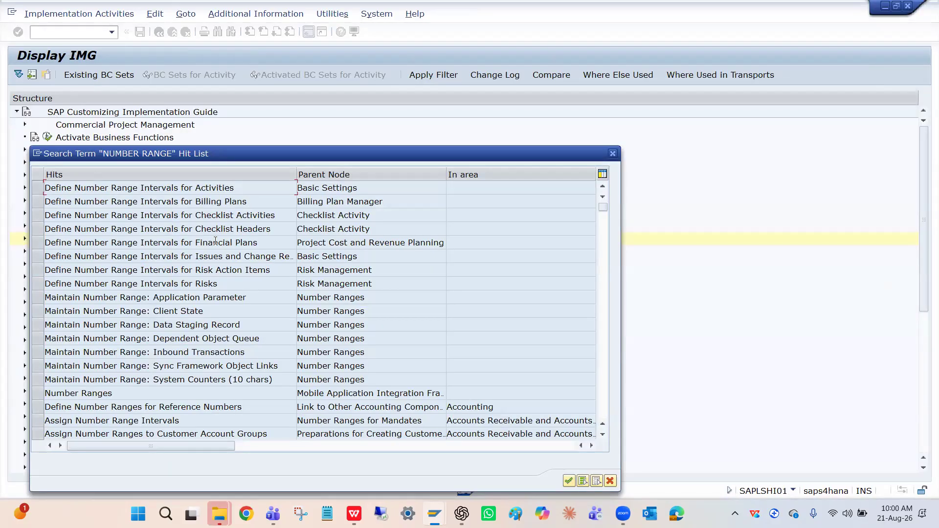
pyautogui.scroll(-1, 182, 300)
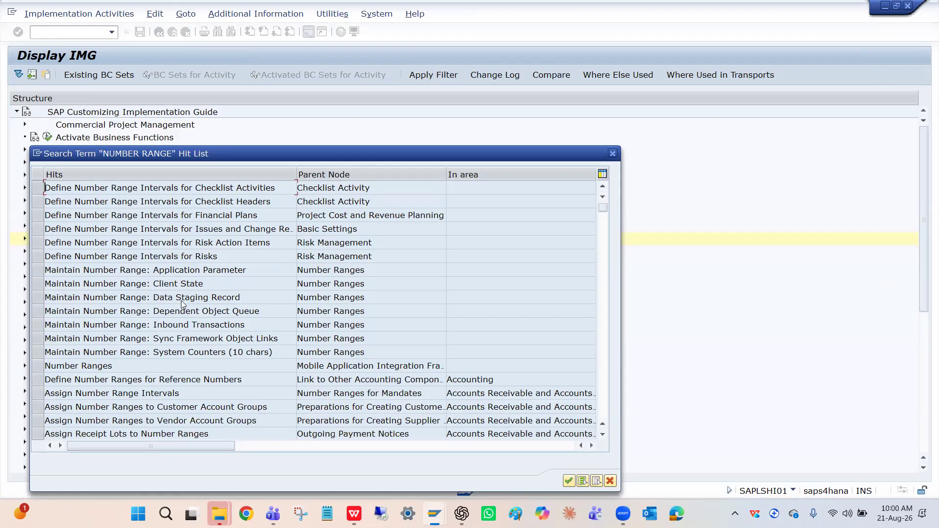
pyautogui.scroll(-1, 182, 300)
pyautogui.scroll(-6, 181, 301)
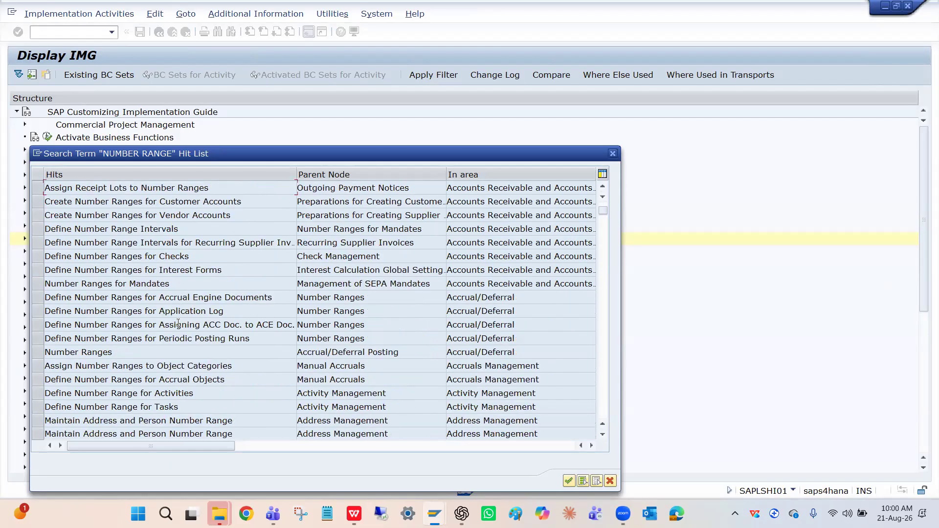
pyautogui.scroll(-1, 178, 323)
pyautogui.scroll(-4, 178, 323)
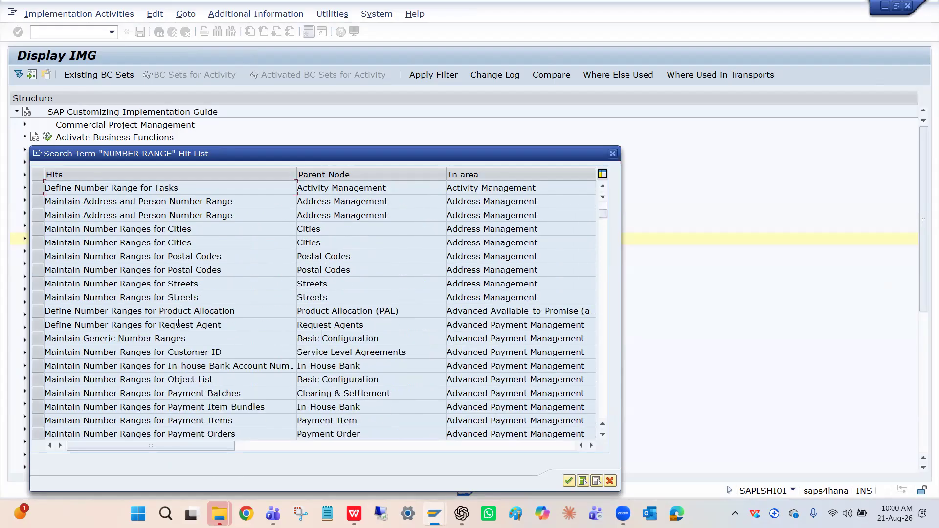
pyautogui.scroll(-1, 178, 323)
pyautogui.scroll(-8, 178, 323)
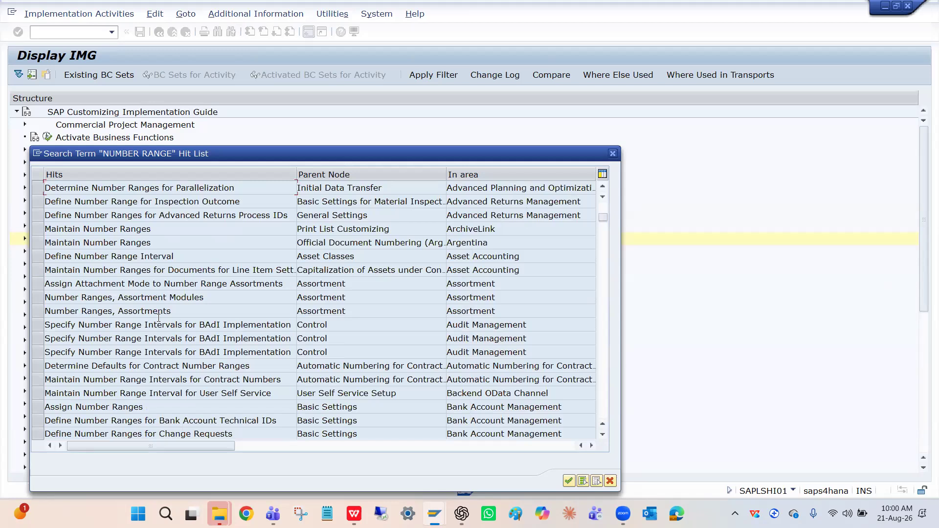
pyautogui.scroll(-3, 133, 311)
pyautogui.scroll(-9, 133, 311)
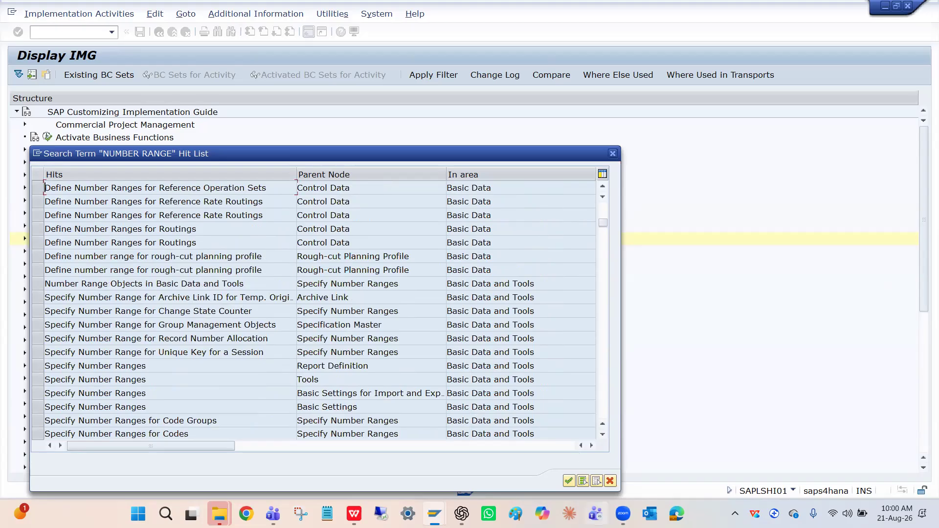
pyautogui.click(609, 482)
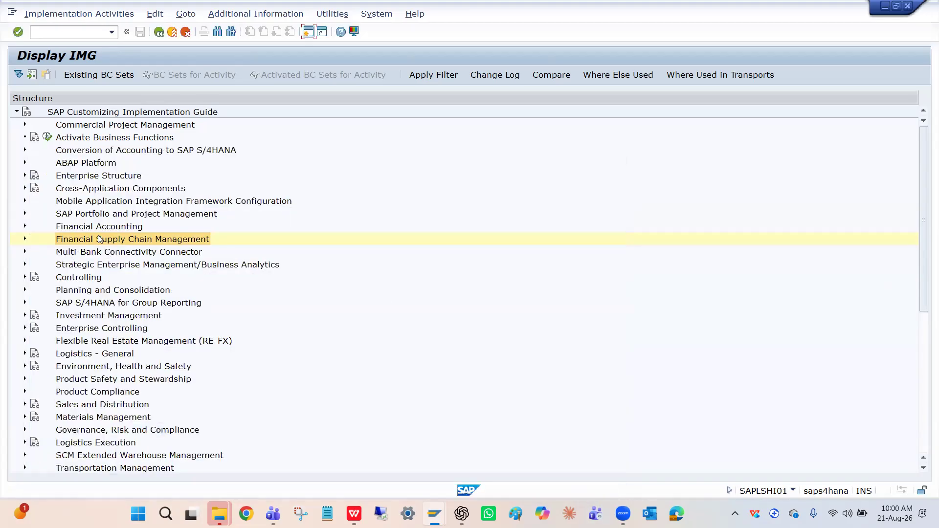
# Switch to a free SAP Easy Access session and start G/L account document entry with transaction FB50.
pyautogui.hotkey('alt', 'Tab')
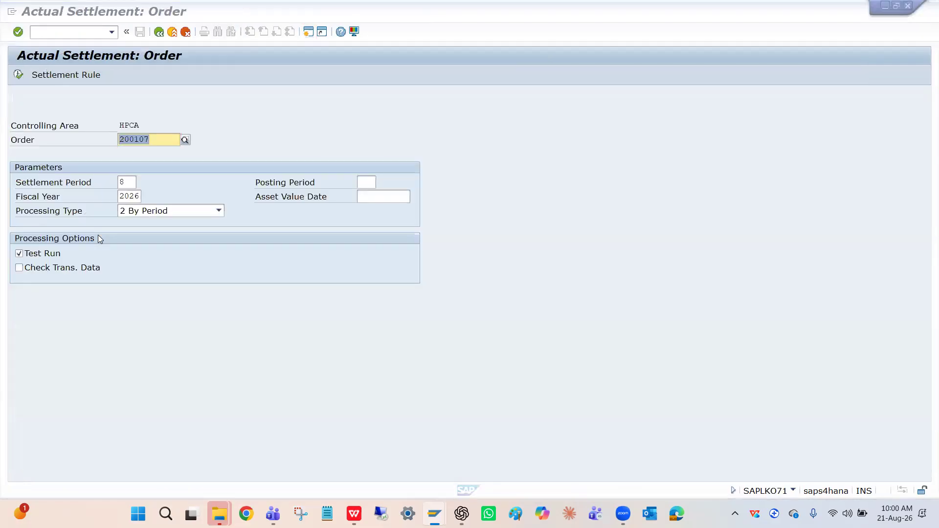
pyautogui.hotkey('alt', 'Tab')
pyautogui.hotkey('alt', 'Tab')
pyautogui.hotkey('alt', 'Tab')
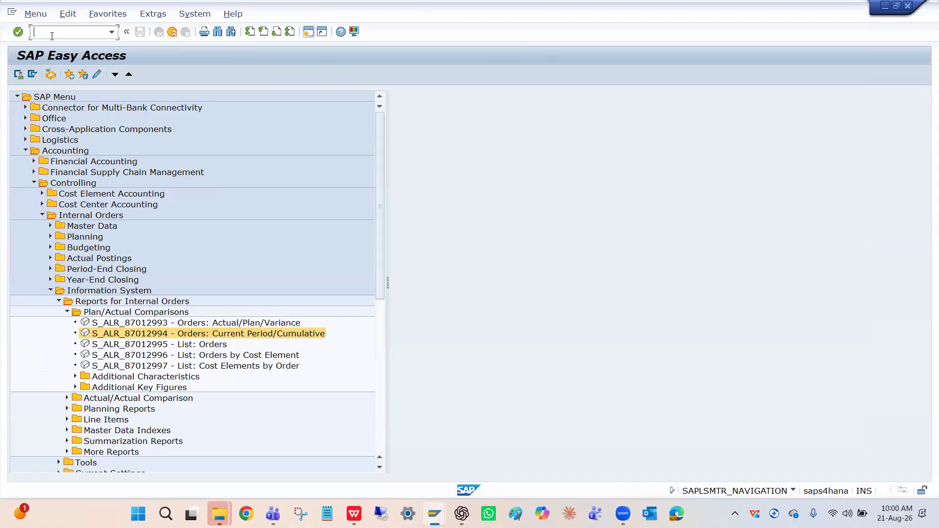
pyautogui.write('/nfb50')
pyautogui.press('Return')
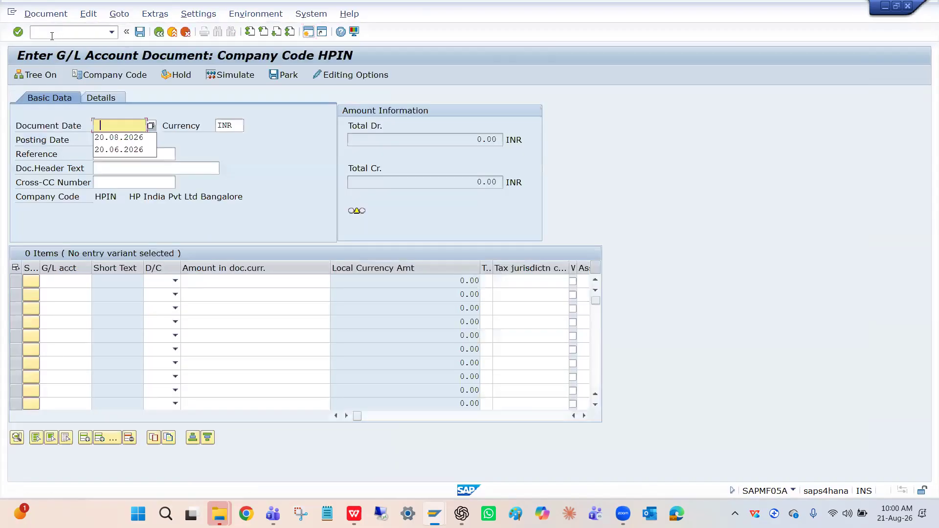
# Set the document date to 20.09.2026 and the posting date to 21.09.2026.
pyautogui.click(119, 138)
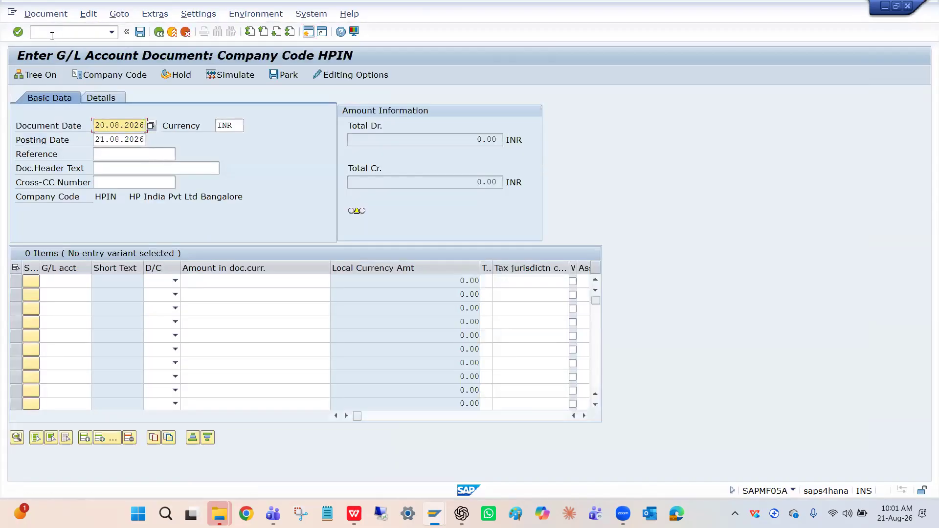
pyautogui.click(120, 124)
pyautogui.press('BackSpace')
pyautogui.write('8')
pyautogui.press('BackSpace')
pyautogui.write('9')
pyautogui.click(118, 140)
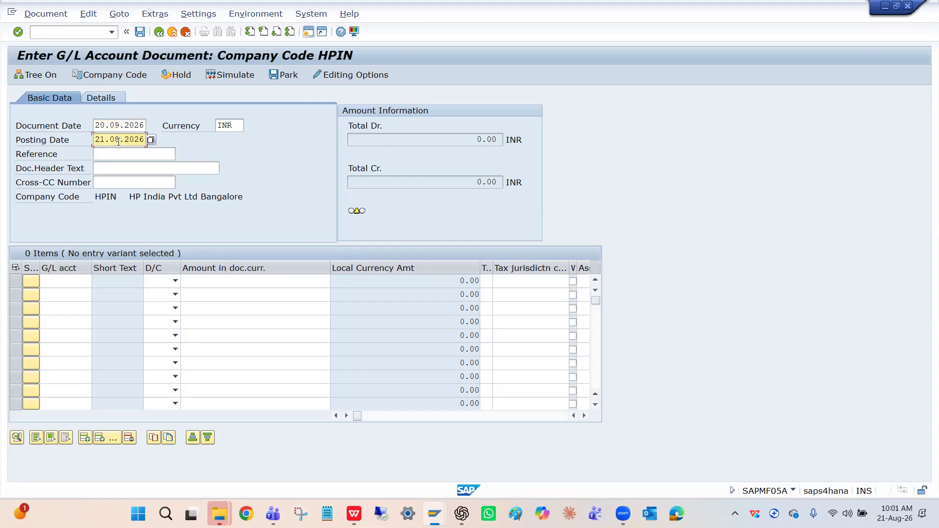
pyautogui.press('BackSpace')
pyautogui.write('9')
# Enter G/L account 300002 in the first line item and G/L account 200006 in the second.
pyautogui.click(71, 280)
pyautogui.write('3')
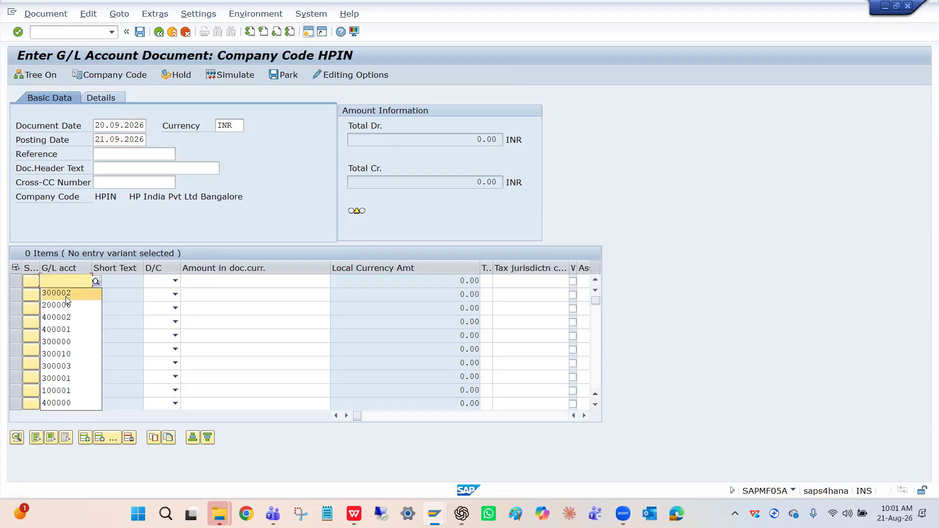
pyautogui.click(65, 297)
pyautogui.press('Return')
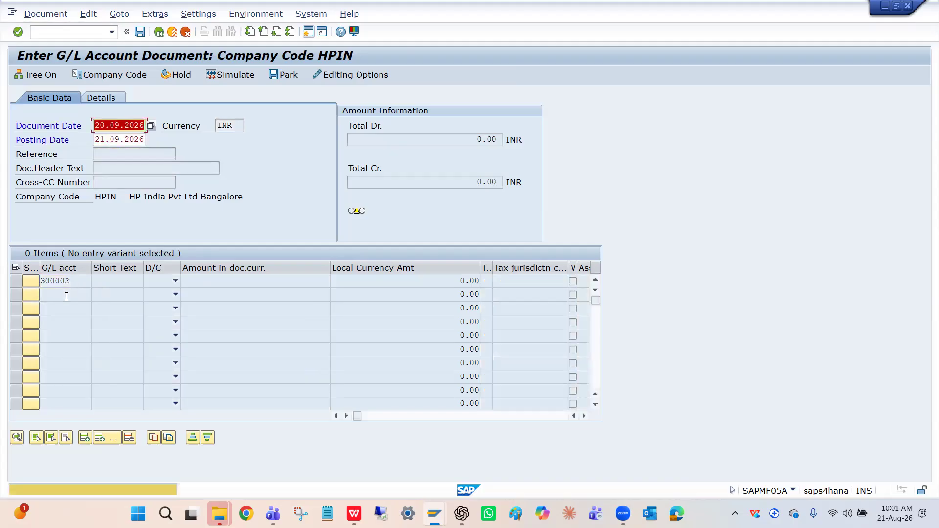
pyautogui.press('Return')
pyautogui.click(67, 295)
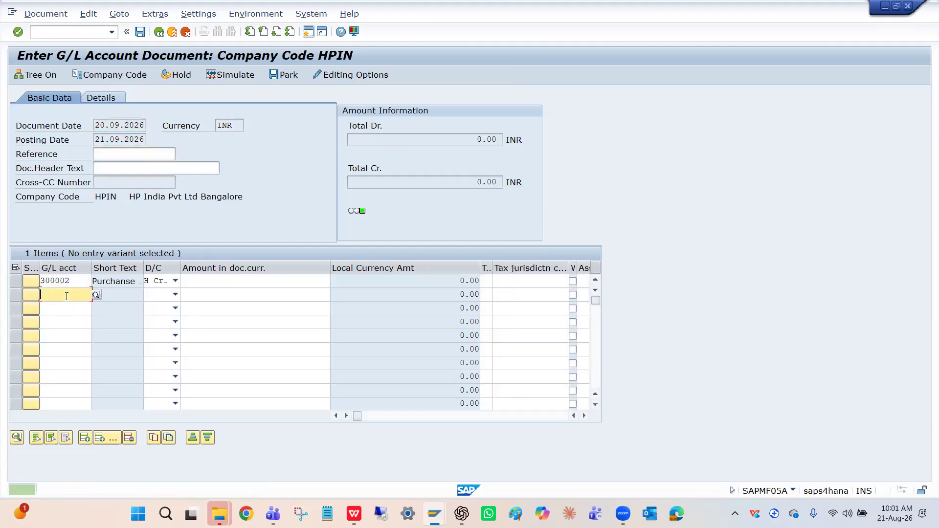
pyautogui.click(66, 320)
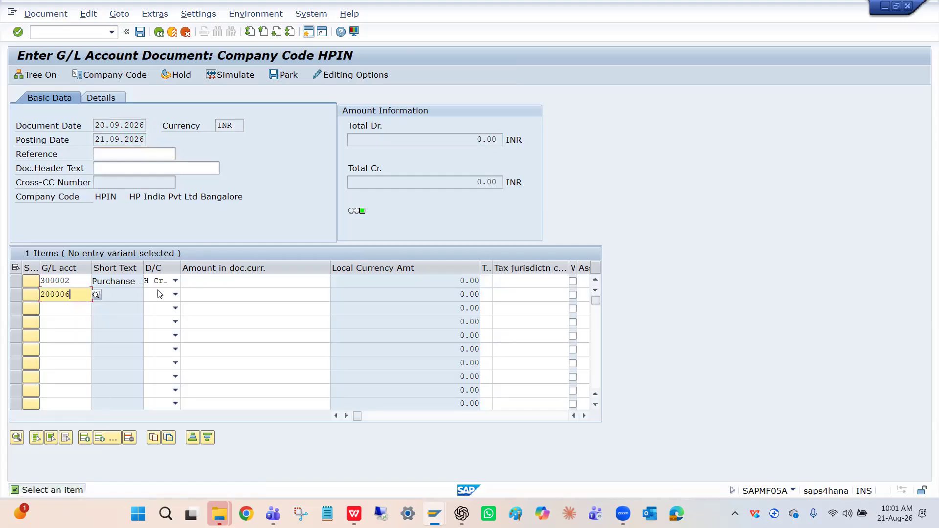
# Make the 300002 line a debit and the 200006 line a credit, each with an amount of 100000.
pyautogui.click(163, 286)
pyautogui.click(161, 307)
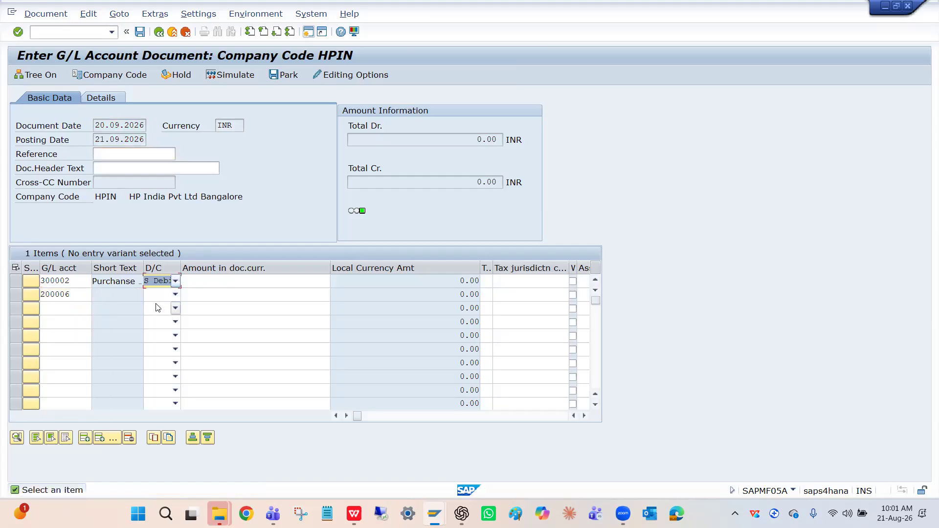
pyautogui.click(167, 296)
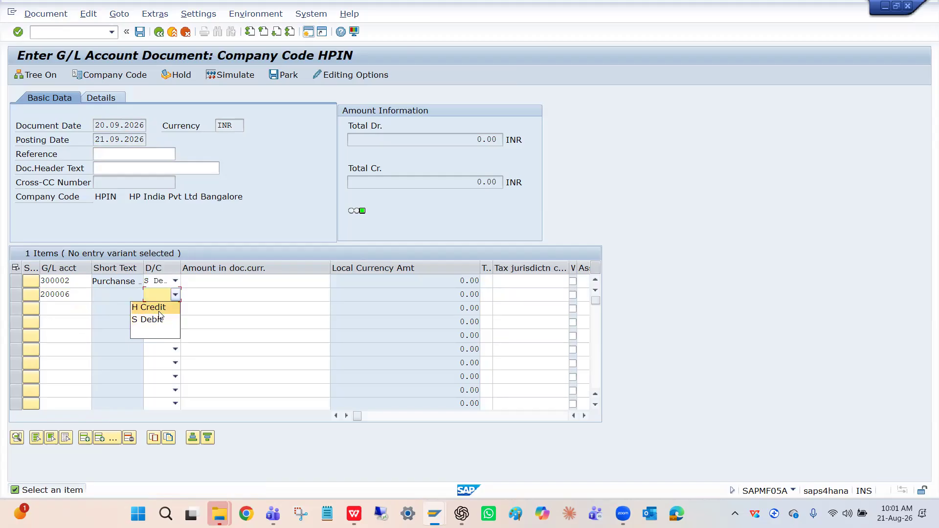
pyautogui.click(159, 312)
pyautogui.click(263, 282)
pyautogui.write('100000')
pyautogui.click(289, 293)
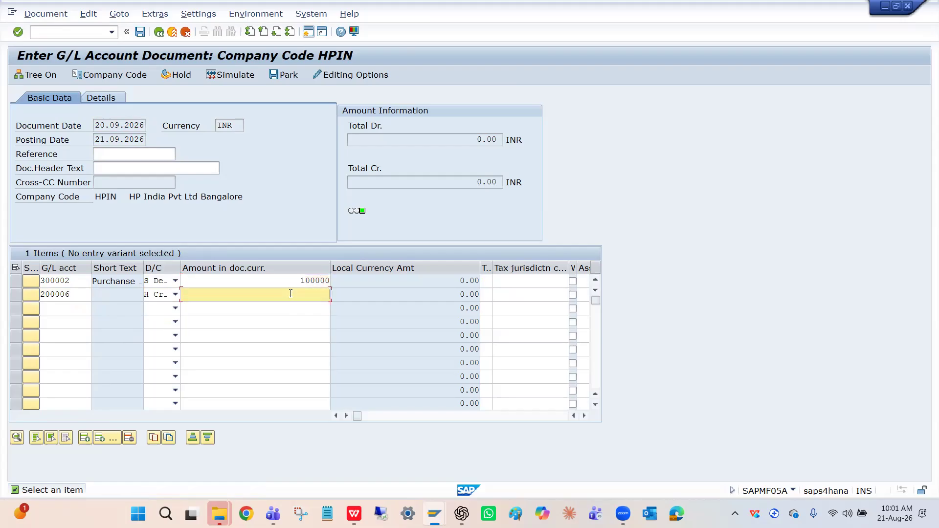
pyautogui.write('100000')
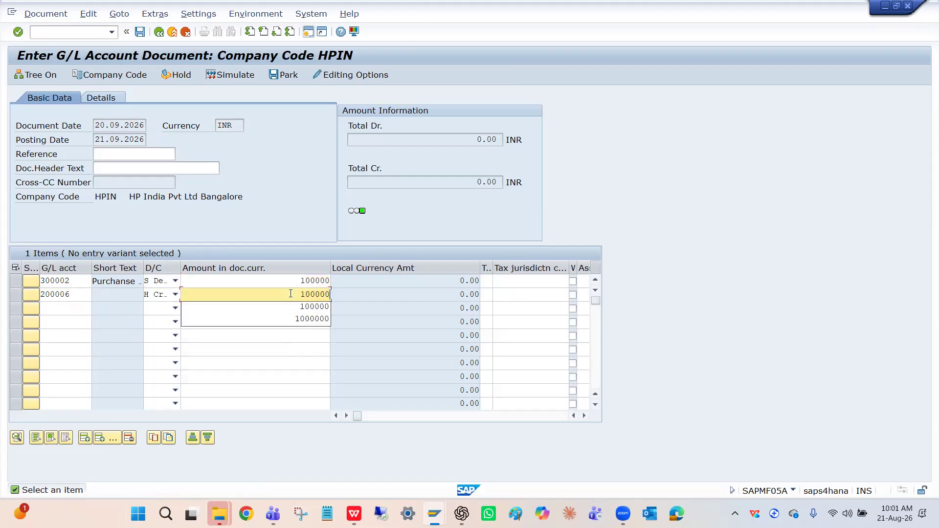
# Assign internal order 200107 to the debit line of account 300002.
pyautogui.press('Tab')
pyautogui.press('Tab')
pyautogui.press('Tab')
pyautogui.press('Tab')
pyautogui.press('Tab')
pyautogui.press('Tab')
pyautogui.press('Tab')
pyautogui.press('Tab')
pyautogui.press('Tab')
pyautogui.press('Tab')
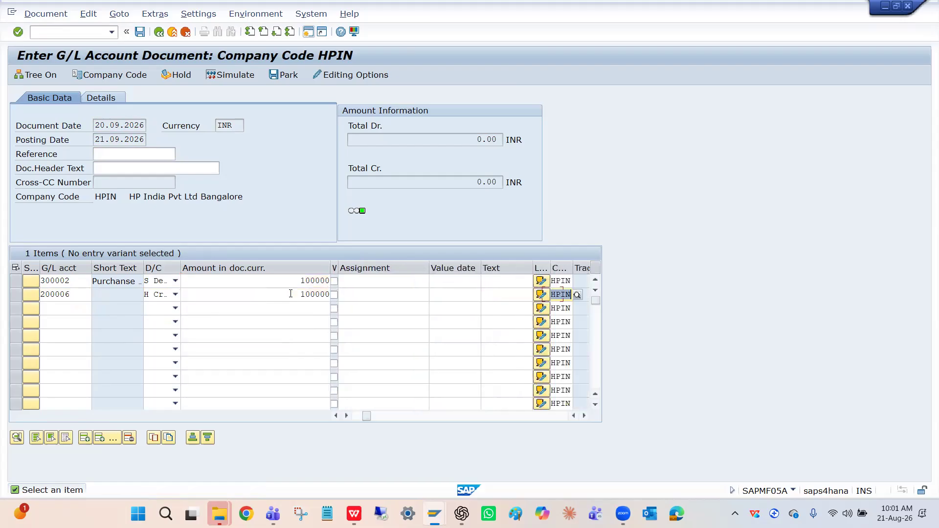
pyautogui.press('Tab')
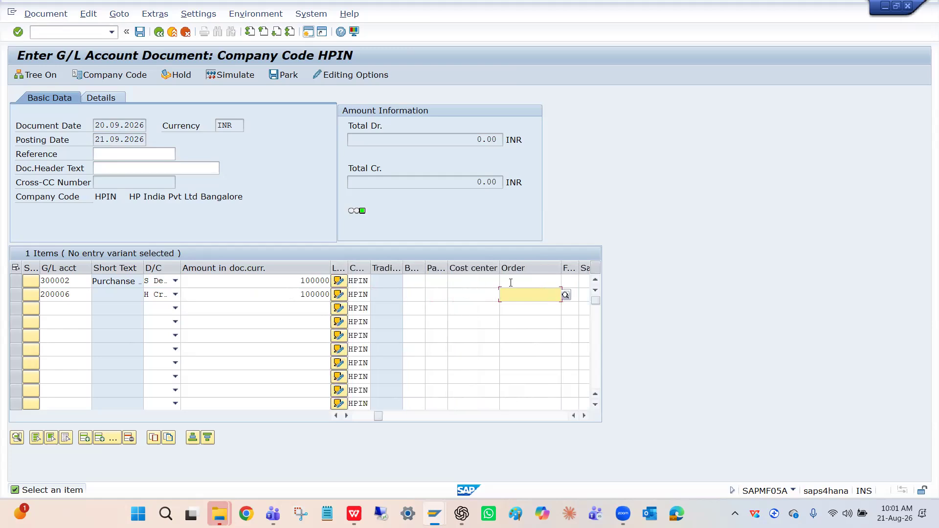
pyautogui.click(520, 281)
pyautogui.click(516, 293)
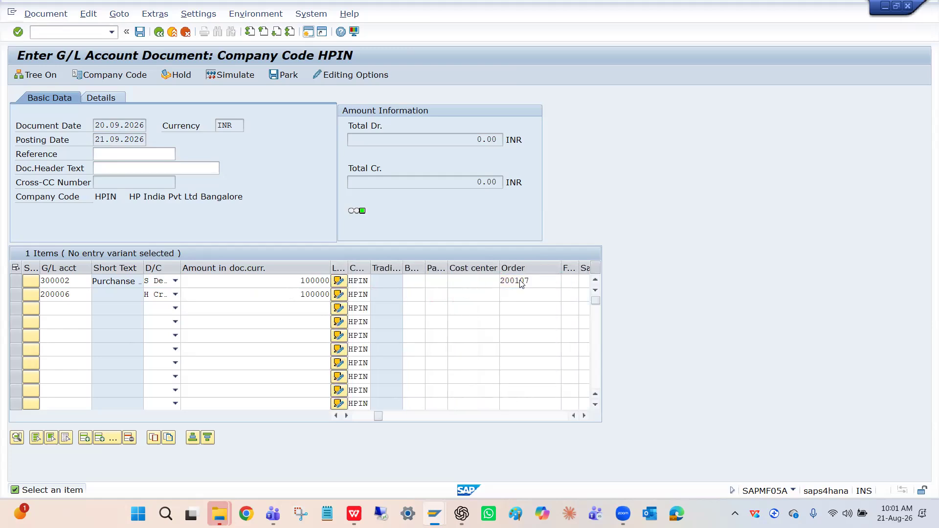
# Validate the entered line items, simulate the G/L document and post it.
pyautogui.press('Return')
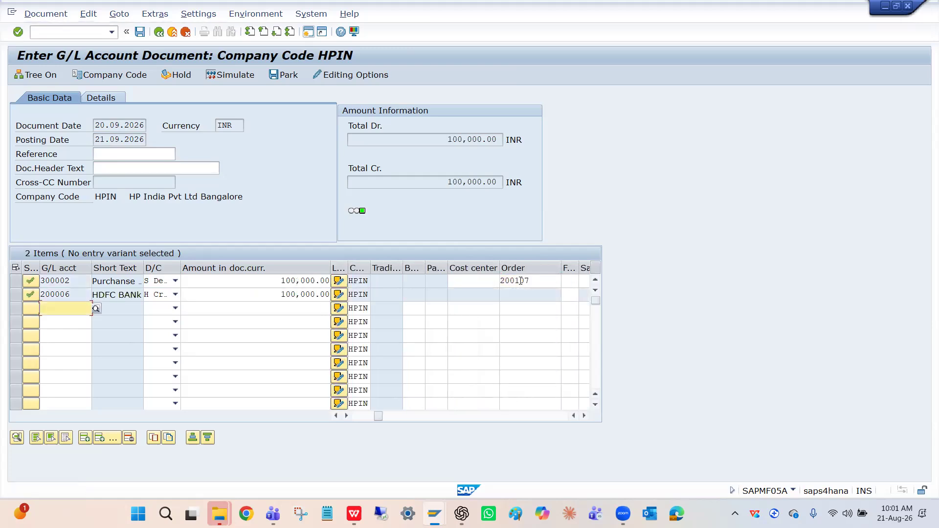
pyautogui.click(225, 77)
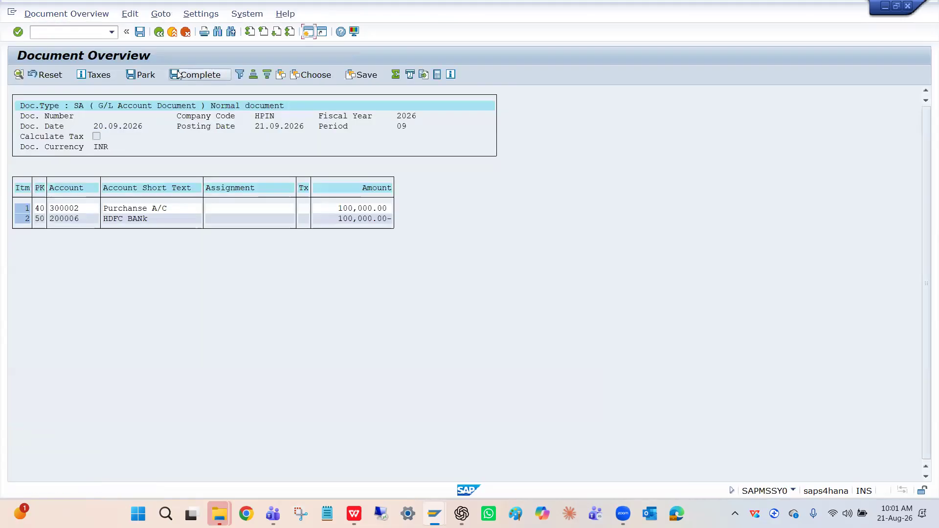
pyautogui.click(140, 32)
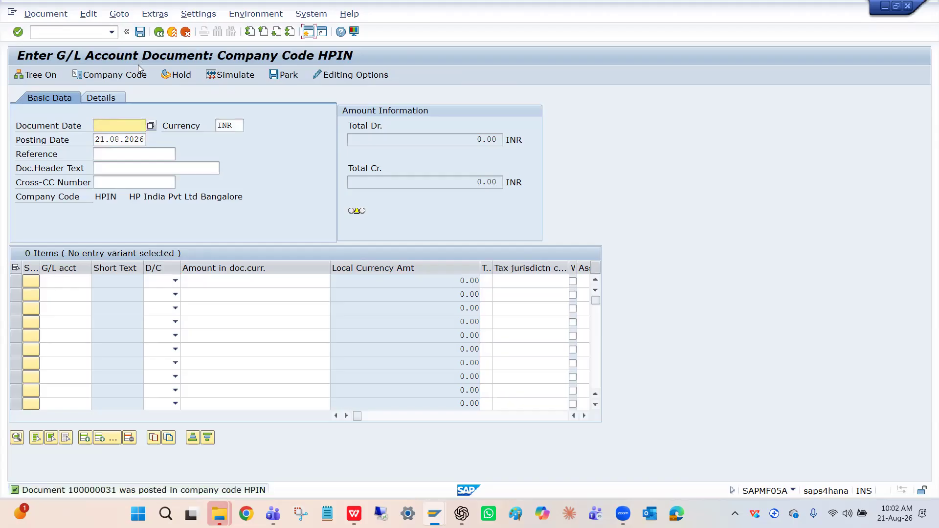
# Switch to the SAP Easy Access session and run KOB1 for order 200107 with posting dates 01.08.2026 to 31.08.2026.
pyautogui.hotkey('alt', 'Tab')
pyautogui.hotkey('alt', 'Tab')
pyautogui.hotkey('alt', 'Tab')
pyautogui.hotkey('alt', 'Tab')
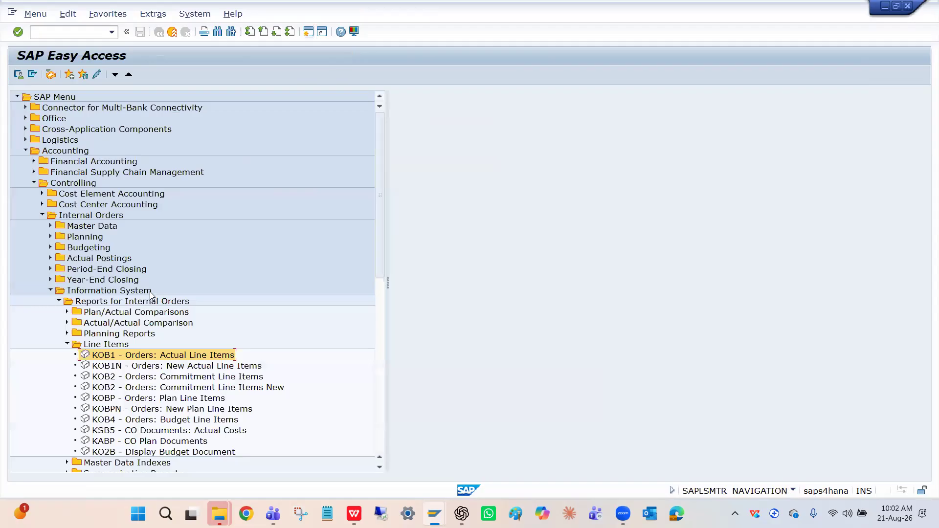
pyautogui.doubleClick(131, 356)
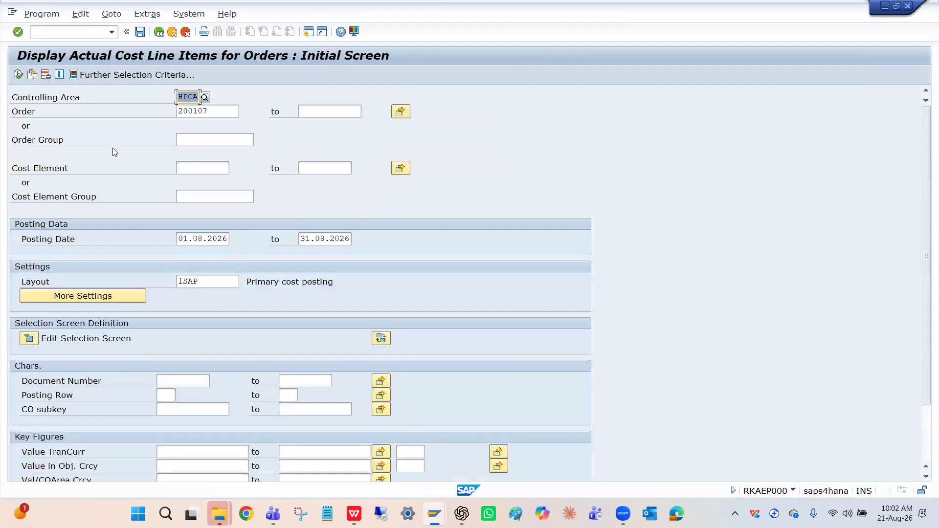
pyautogui.click(18, 75)
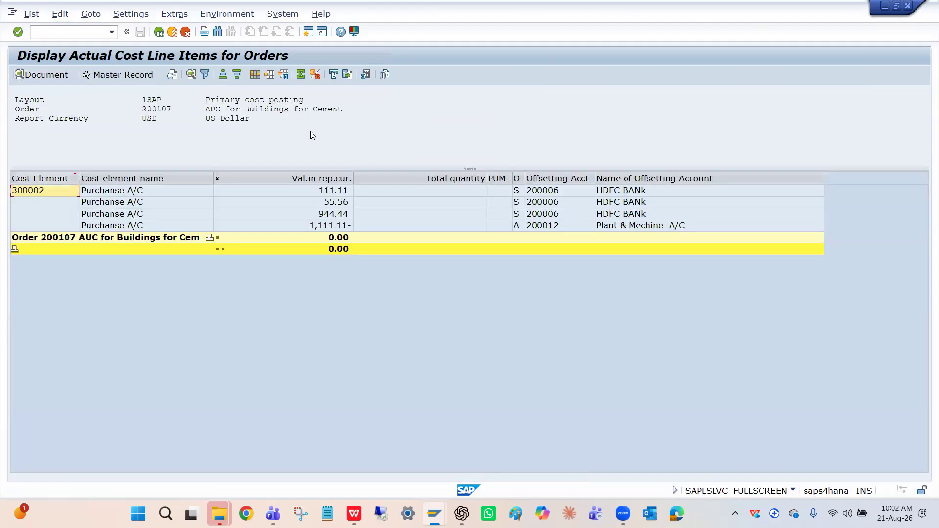
# Apply the /RAMA layout, total the Value in Obj. Crcy column and review the order's line items.
pyautogui.click(268, 76)
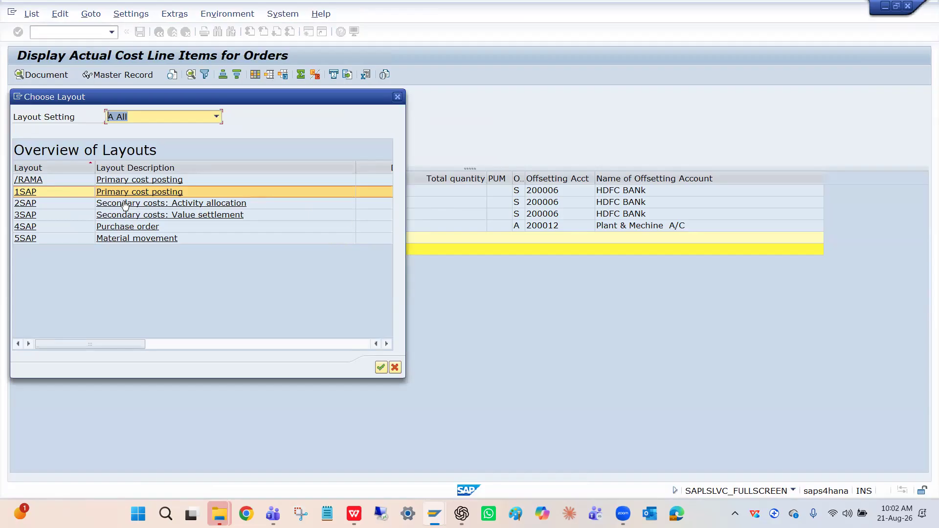
pyautogui.click(63, 180)
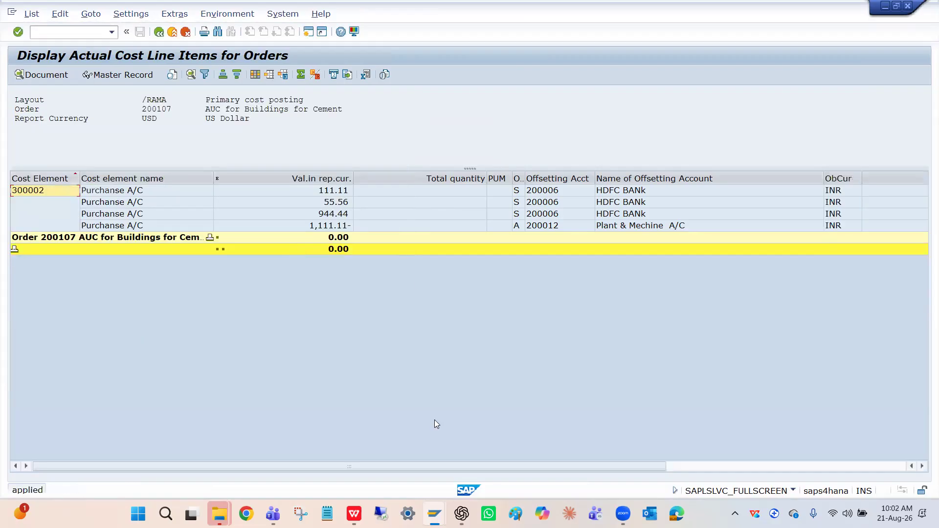
pyautogui.click(703, 464)
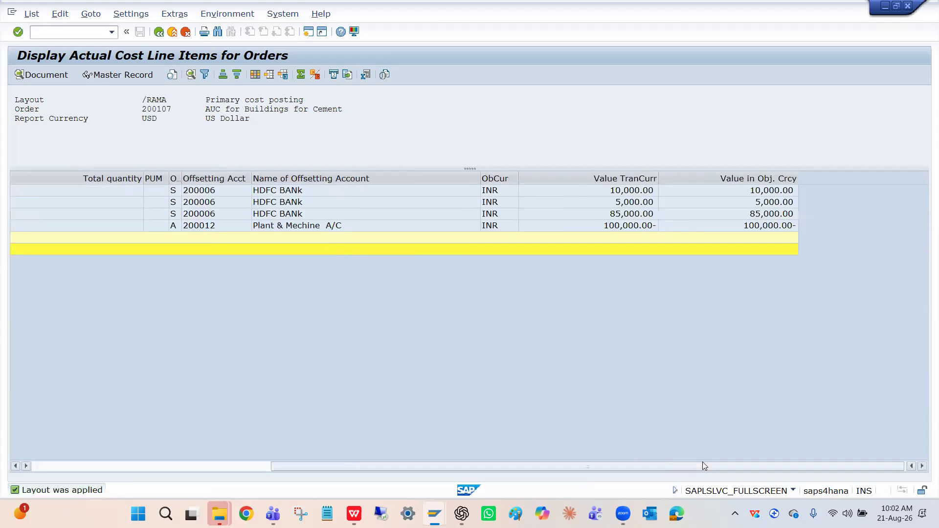
pyautogui.click(729, 180)
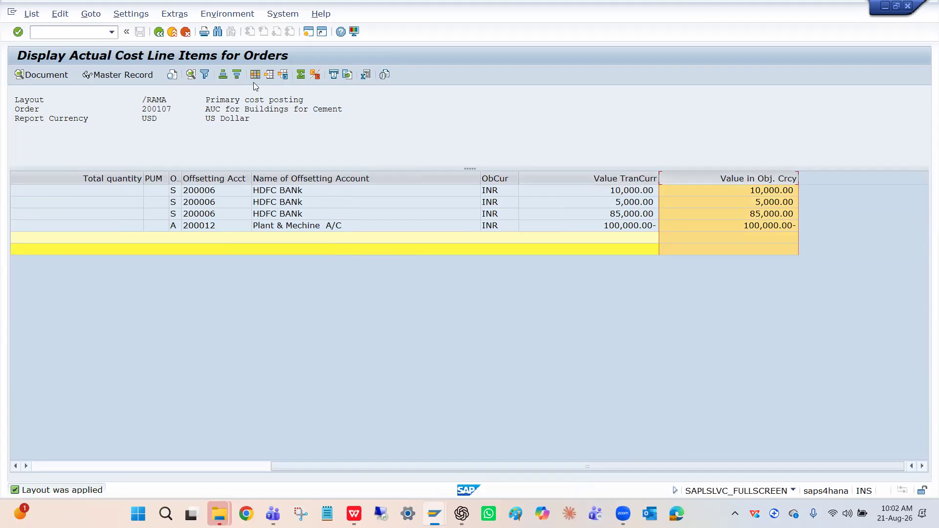
pyautogui.click(300, 75)
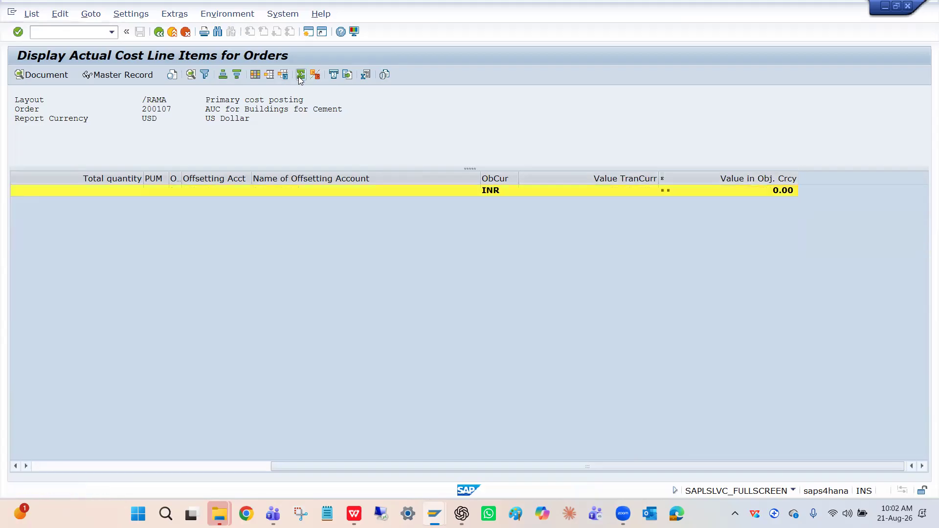
pyautogui.click(758, 229)
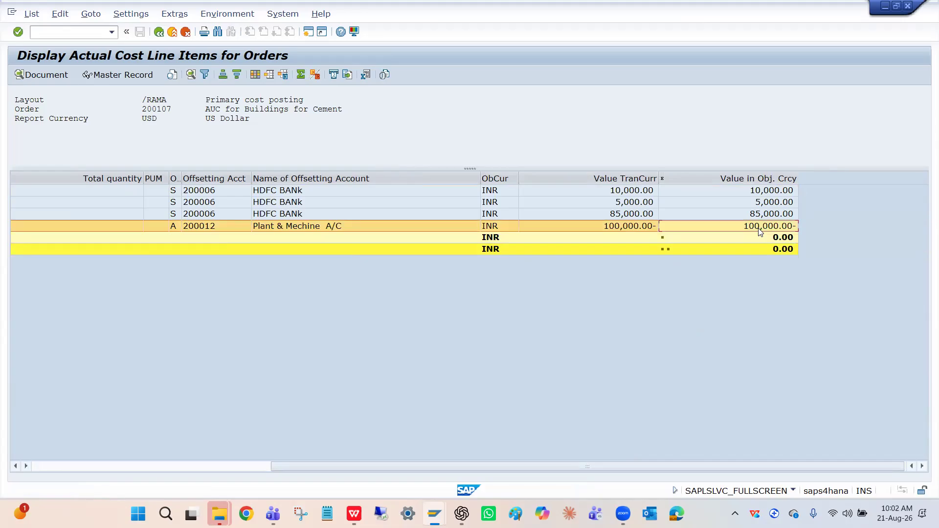
pyautogui.doubleClick(758, 229)
pyautogui.click(204, 471)
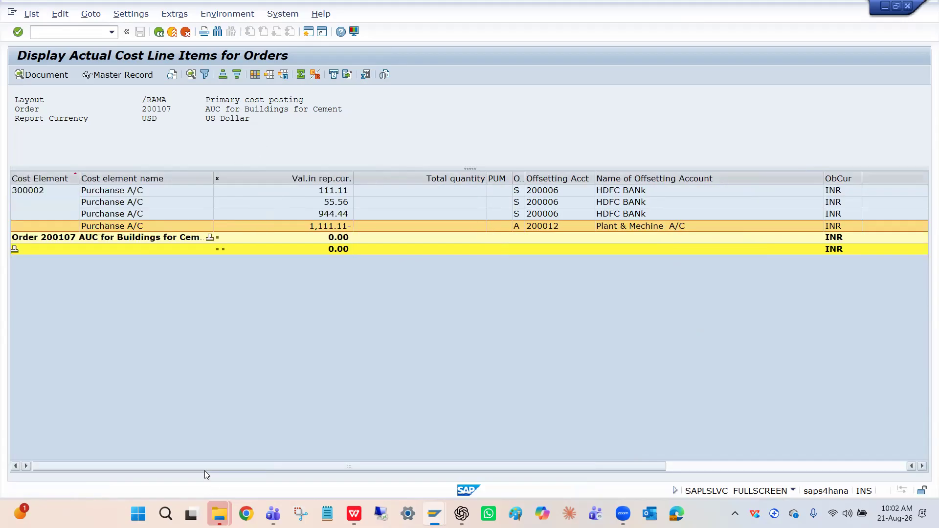
pyautogui.moveTo(204, 470); pyautogui.dragTo(704, 463)
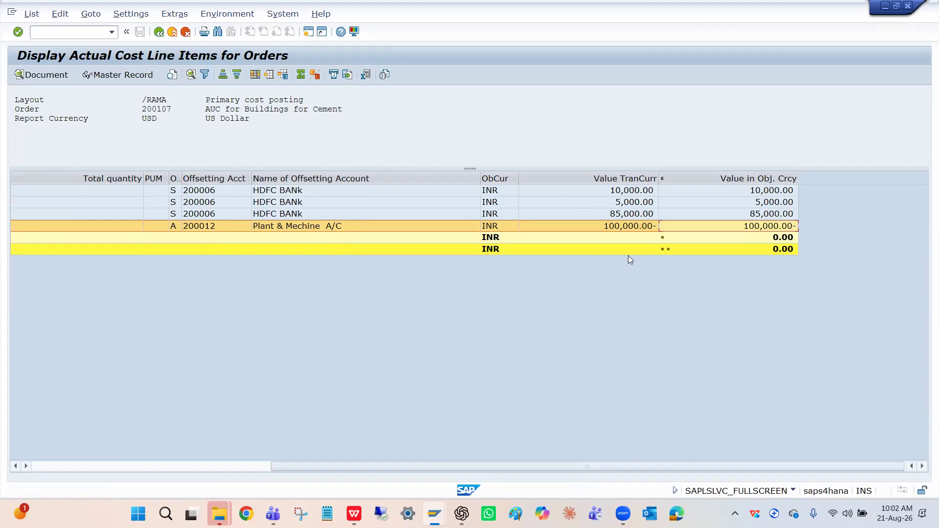
# Display the document just posted, check its accounts, amounts and order assignment, and compare them with the order's line item report.
pyautogui.press('F3')
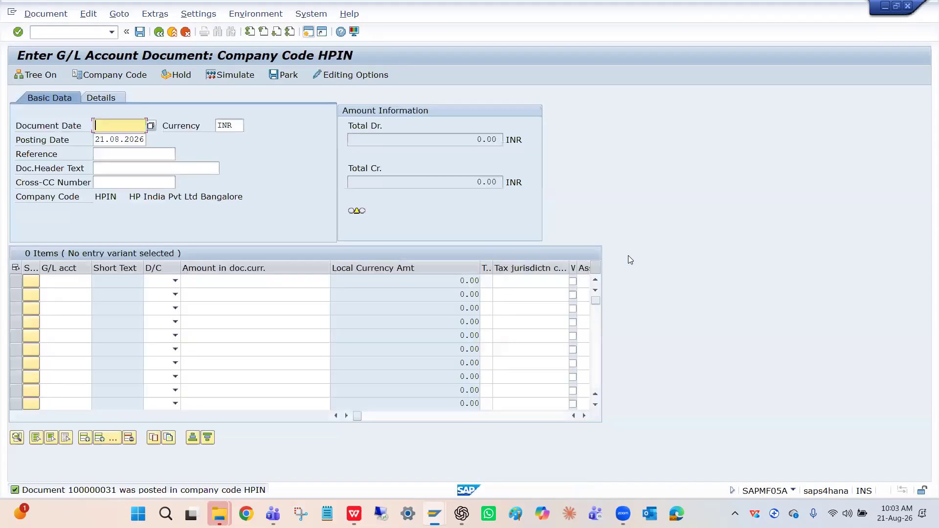
pyautogui.click(45, 13)
pyautogui.click(52, 41)
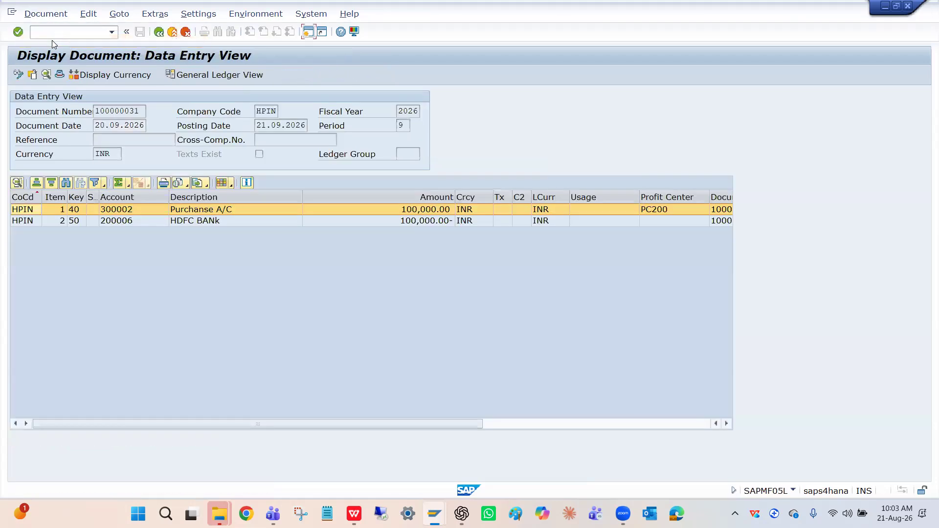
pyautogui.click(123, 222)
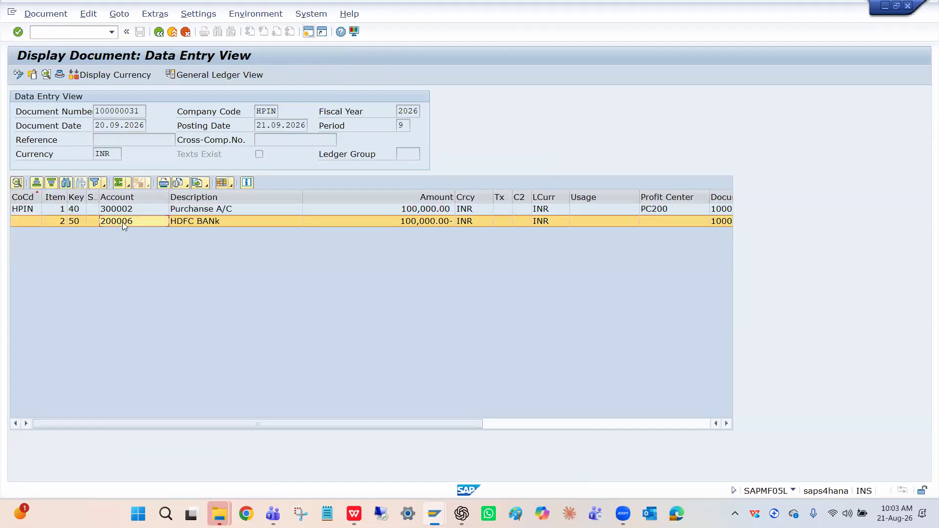
pyautogui.click(523, 423)
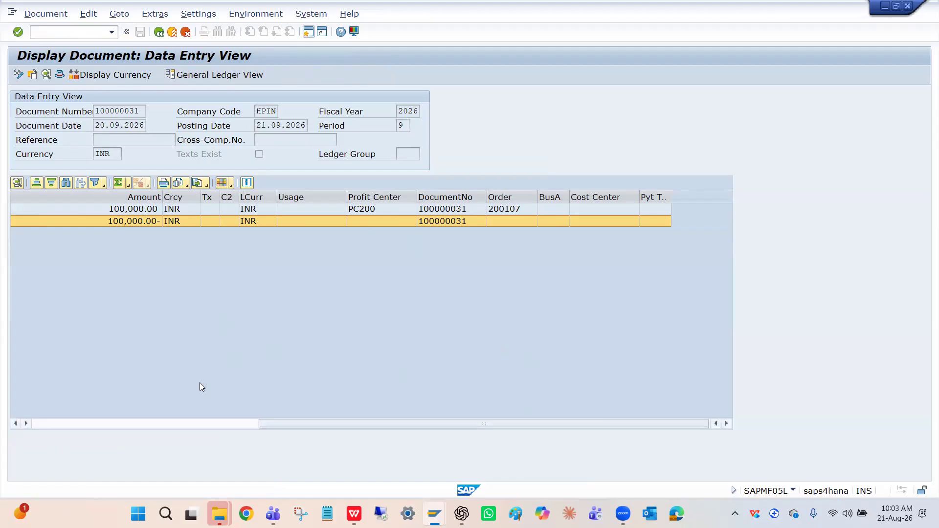
pyautogui.click(181, 424)
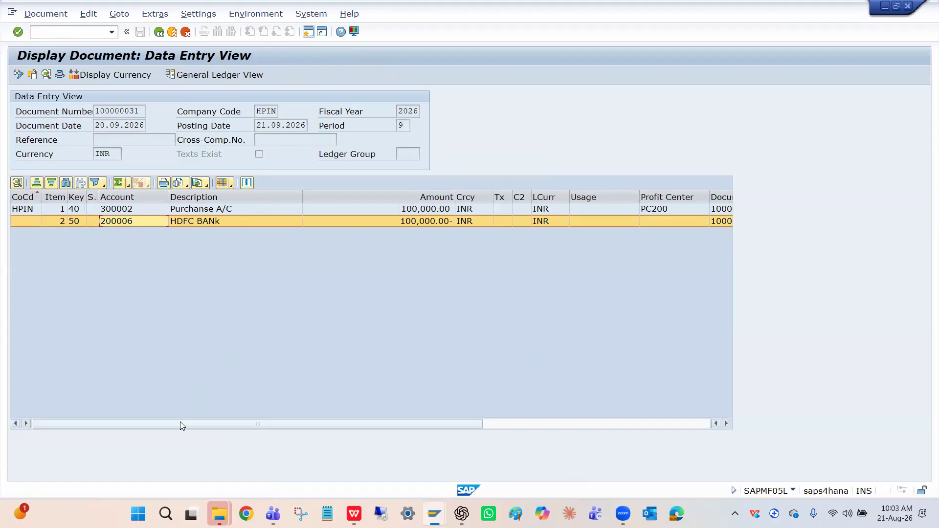
pyautogui.click(419, 210)
pyautogui.press('F3')
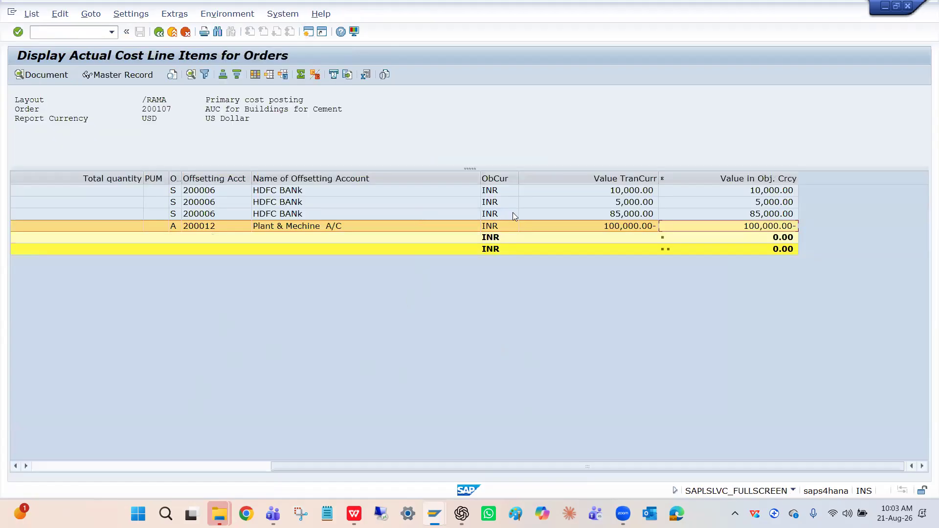
pyautogui.click(765, 237)
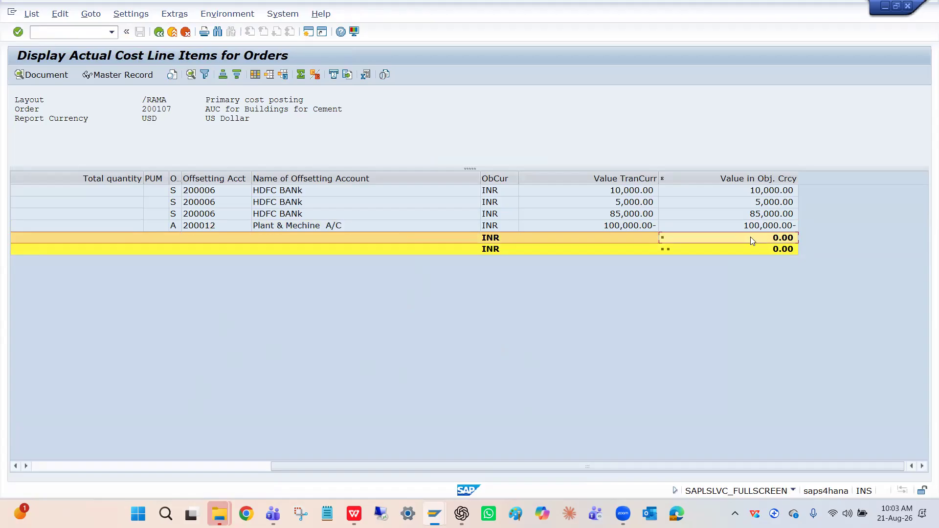
pyautogui.doubleClick(751, 236)
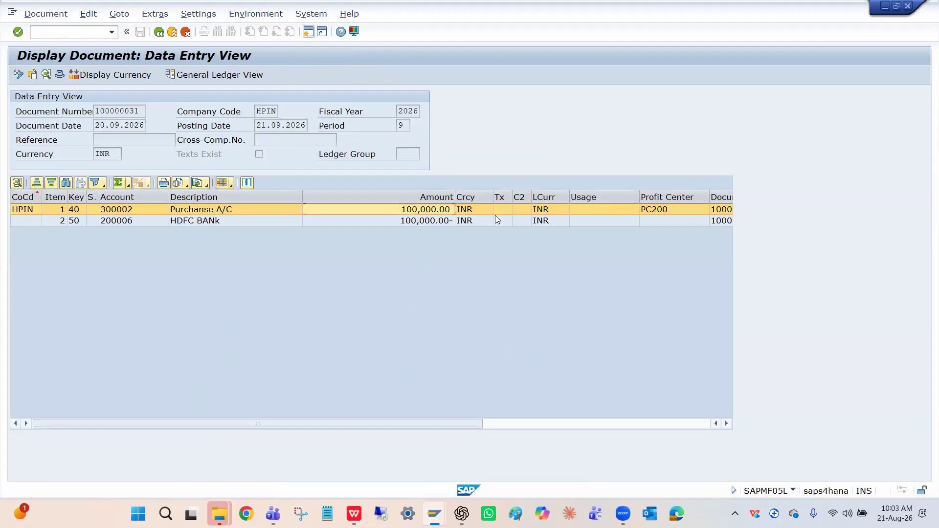
# Switch to the Actual Settlement session for order 200107 and clear the settlement period.
pyautogui.hotkey('alt', 'Tab')
pyautogui.hotkey('alt', 'Tab')
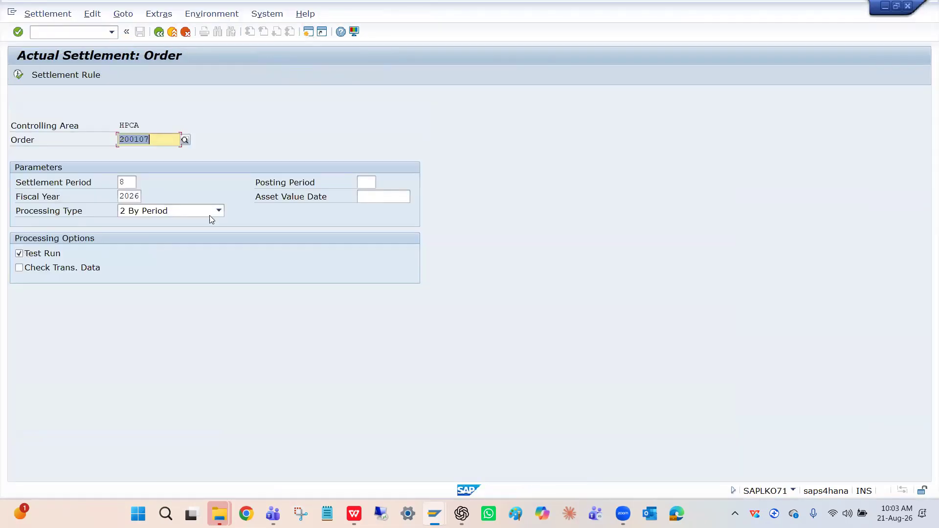
pyautogui.click(132, 184)
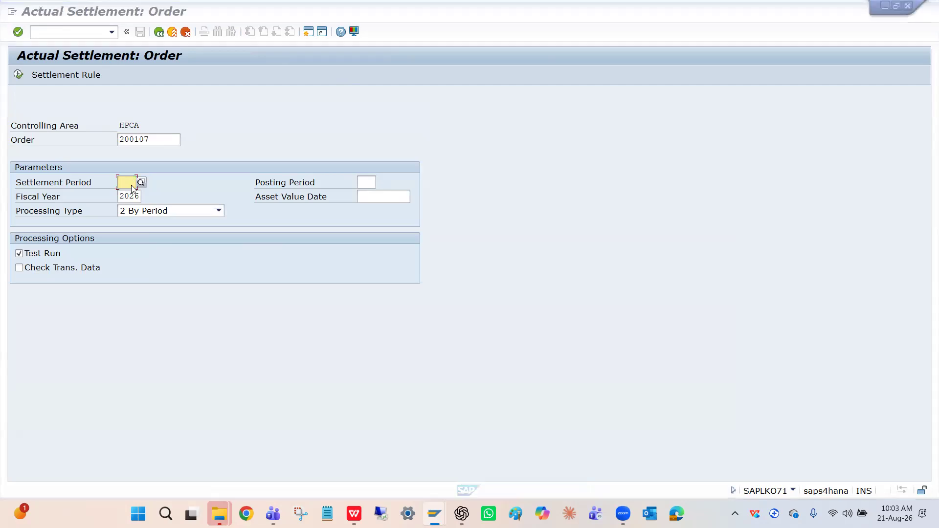
# Return to the actual line items selection for order 200107 and try to run it with the end posting date 31.09.2026.
pyautogui.hotkey('alt', 'Tab')
pyautogui.hotkey('alt', 'Tab')
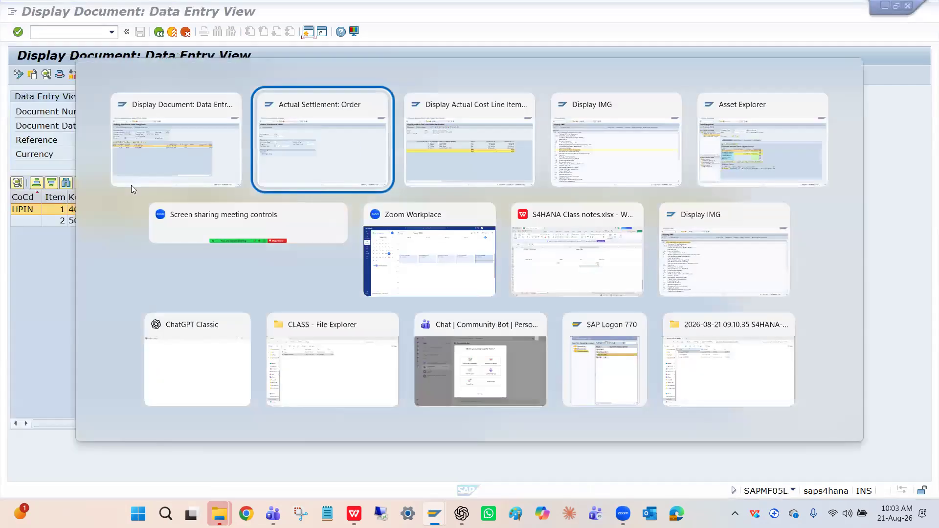
pyautogui.hotkey('alt', 'Tab')
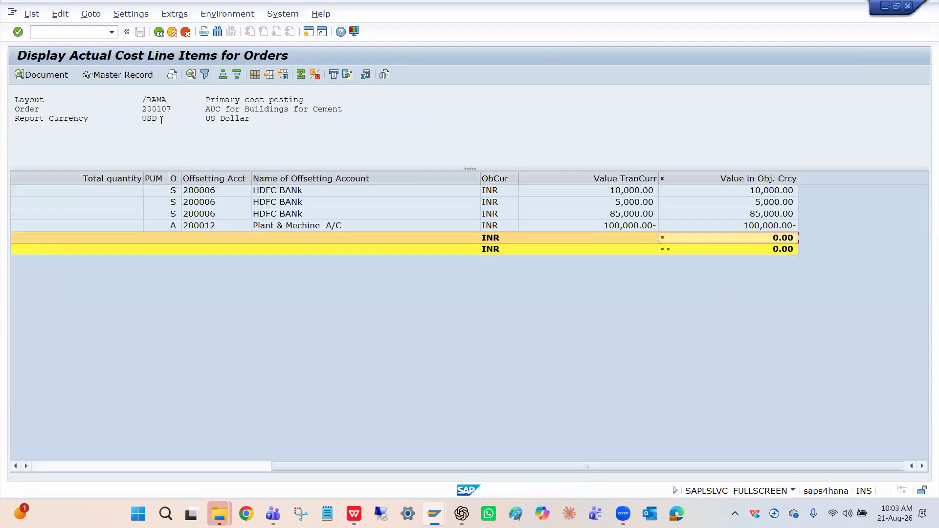
pyautogui.click(158, 33)
pyautogui.click(193, 232)
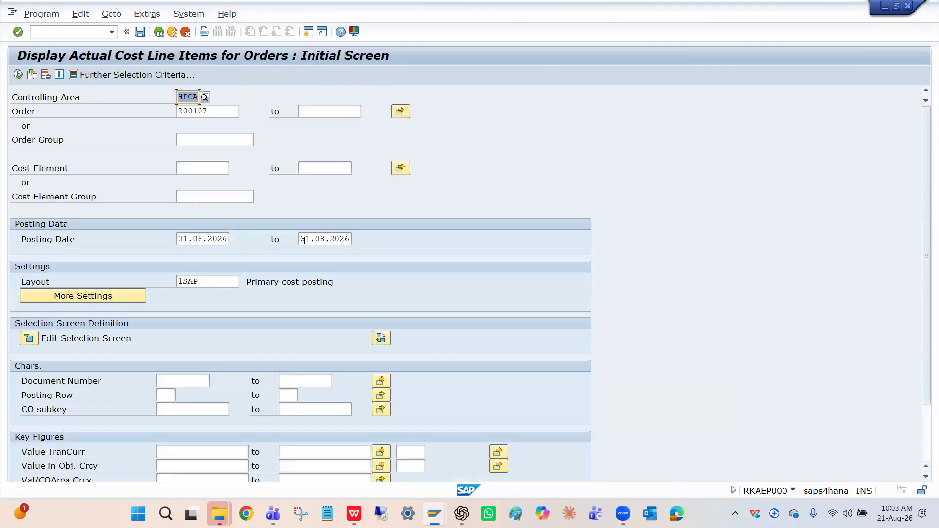
pyautogui.click(324, 240)
pyautogui.press('BackSpace')
pyautogui.write('9')
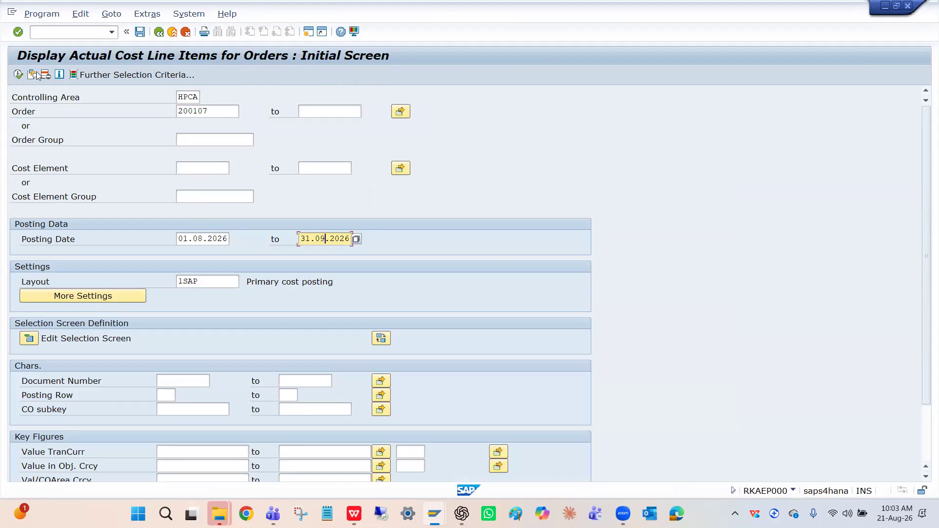
pyautogui.click(18, 74)
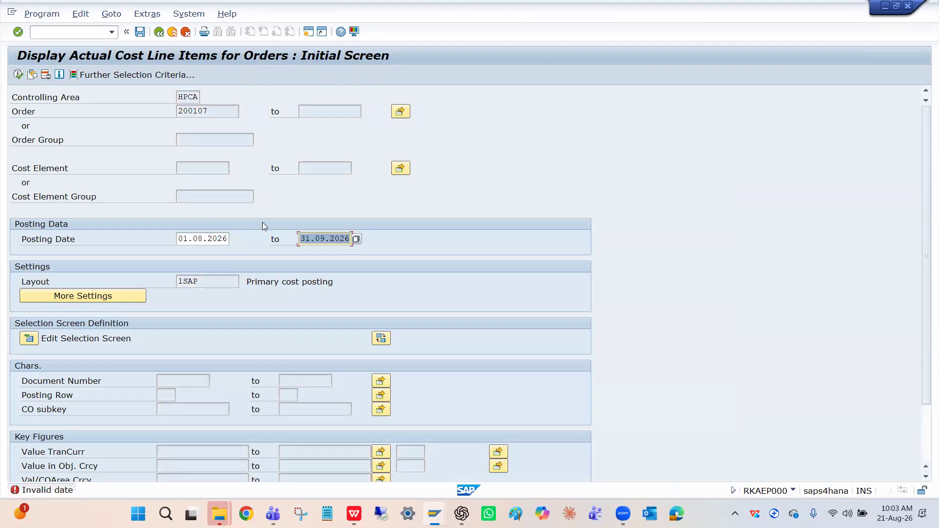
# Correct the end posting date to 30.09.2026 and run the line item report.
pyautogui.click(310, 242)
pyautogui.press('BackSpace')
pyautogui.write('0')
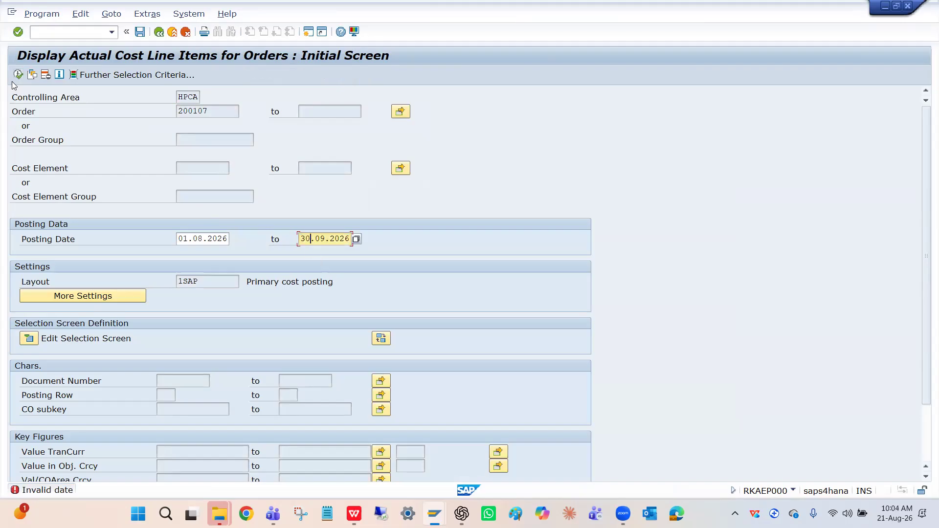
pyautogui.click(18, 76)
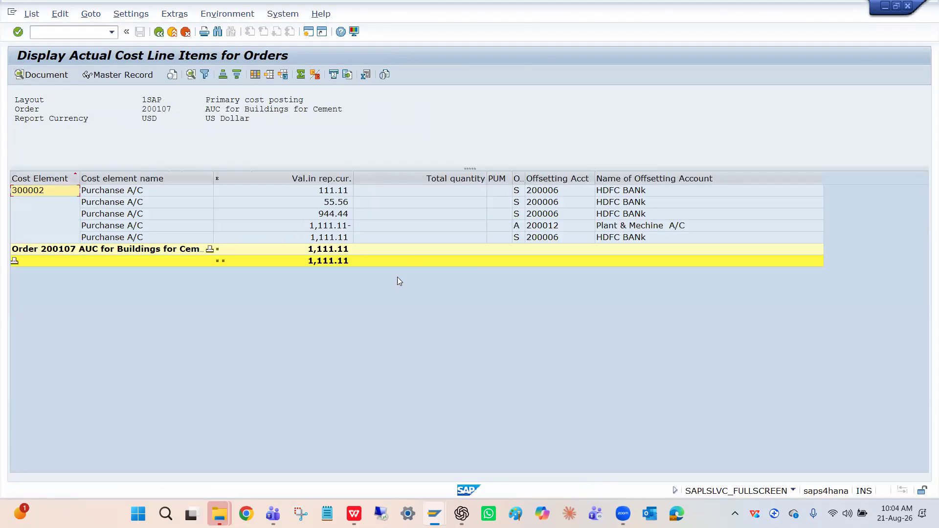
# Apply the /RAMA layout to the line item report and total the Value in Obj. Crcy column.
pyautogui.click(269, 75)
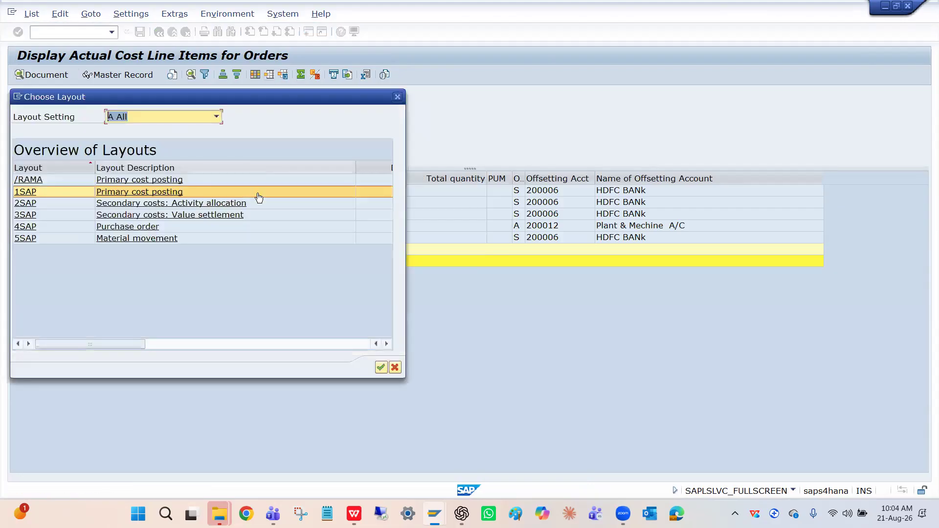
pyautogui.click(81, 181)
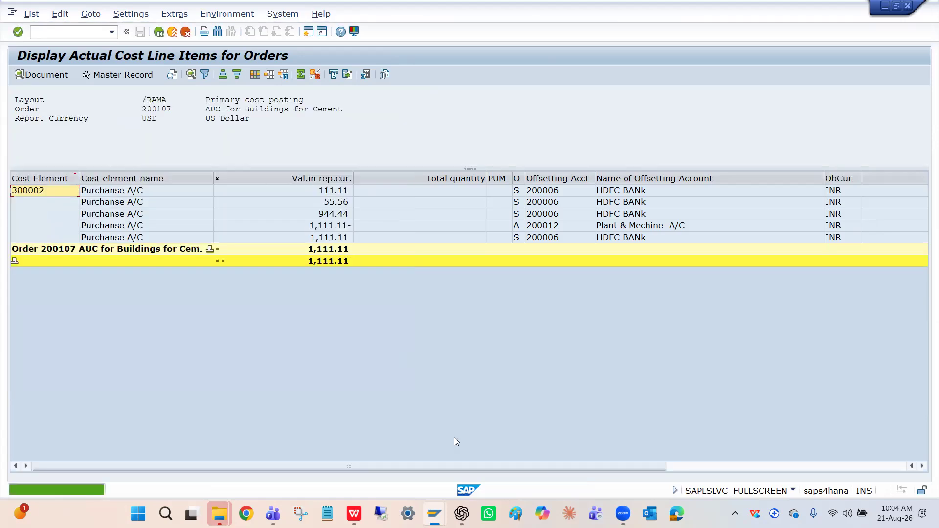
pyautogui.click(682, 467)
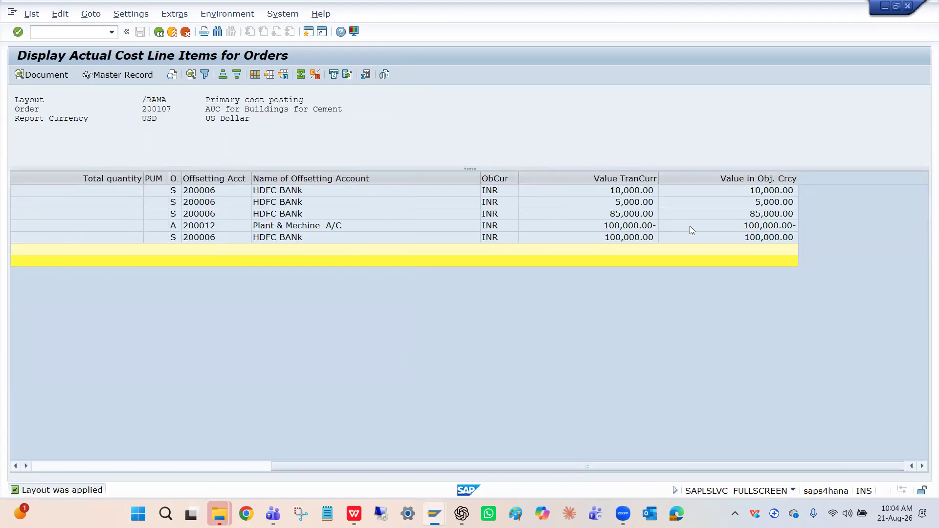
pyautogui.click(706, 180)
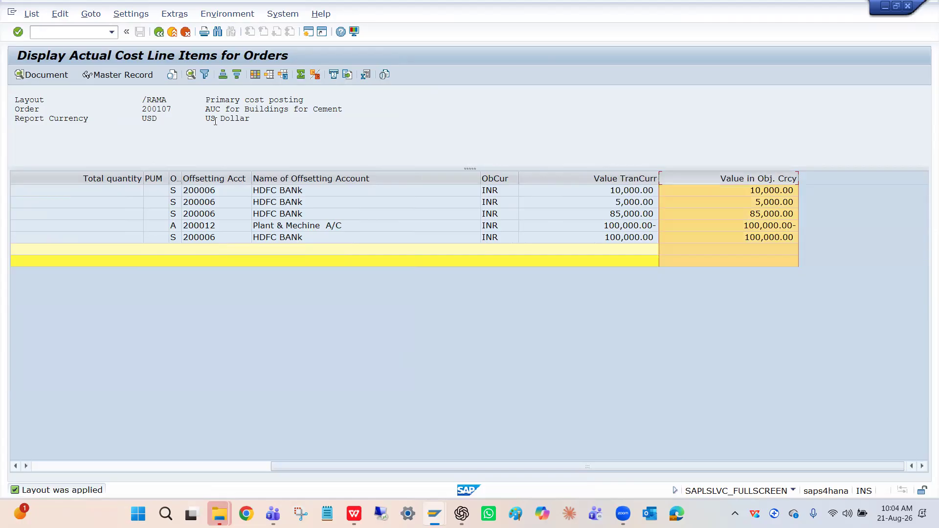
pyautogui.click(300, 75)
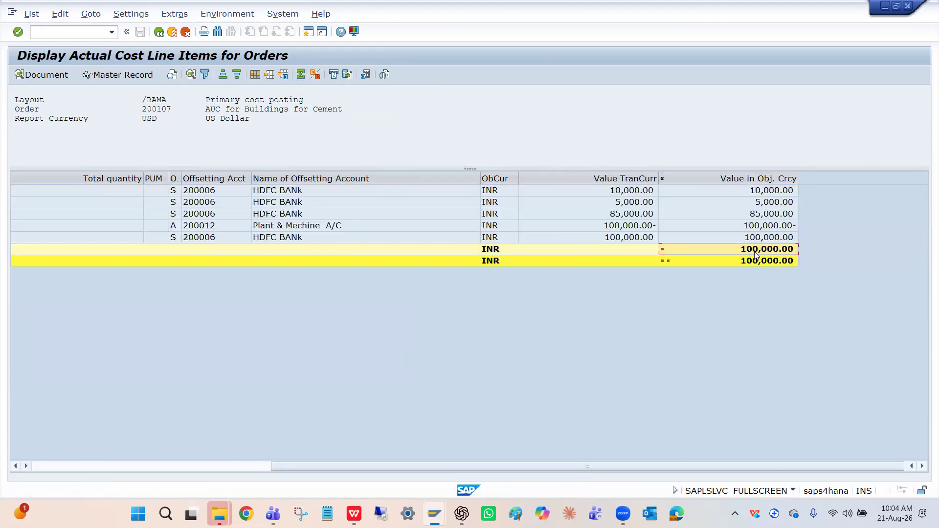
# Examine the object currency subtotal, the Plant & Mechine settlement credit and the HDFC BANk postings that make up the order balance.
pyautogui.click(757, 254)
pyautogui.click(736, 226)
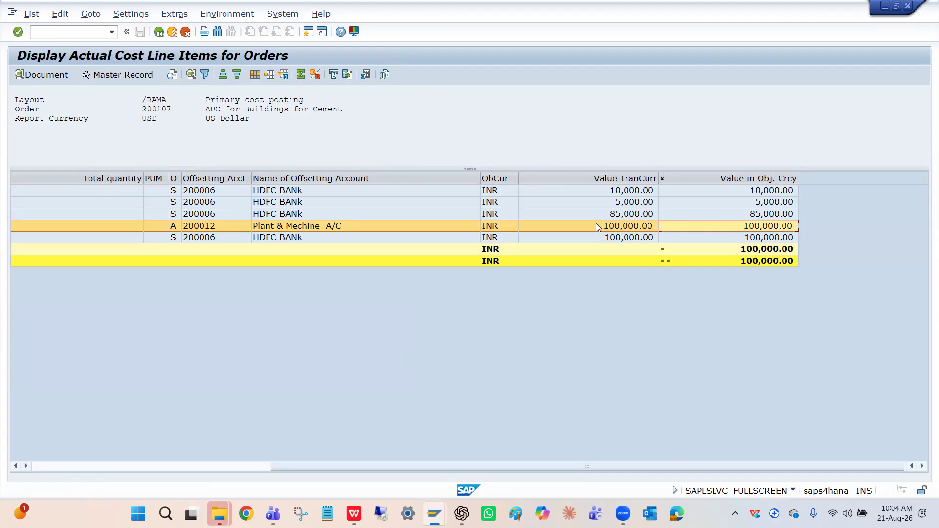
pyautogui.click(248, 241)
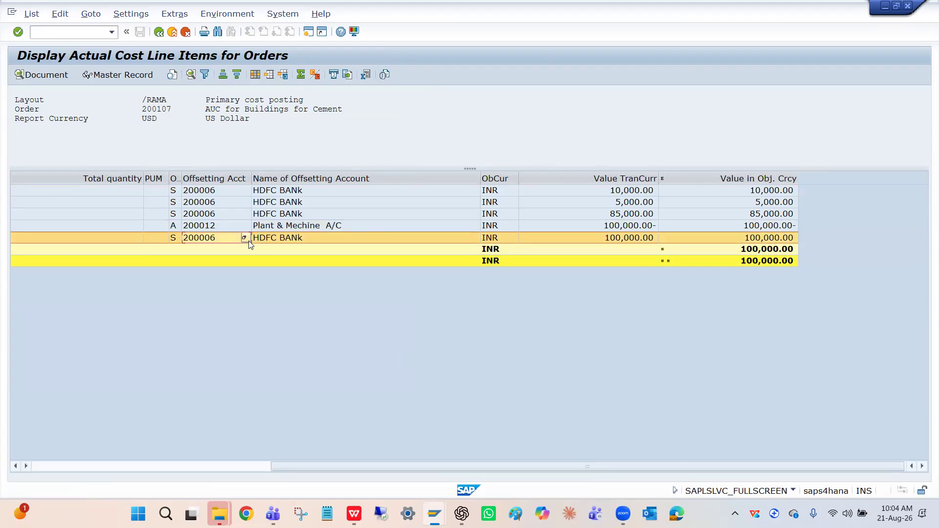
pyautogui.click(282, 242)
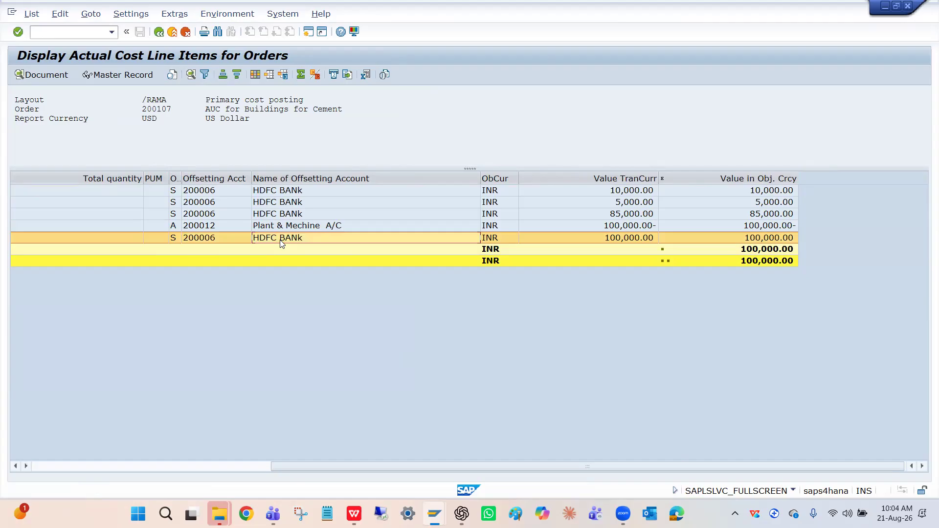
pyautogui.click(68, 241)
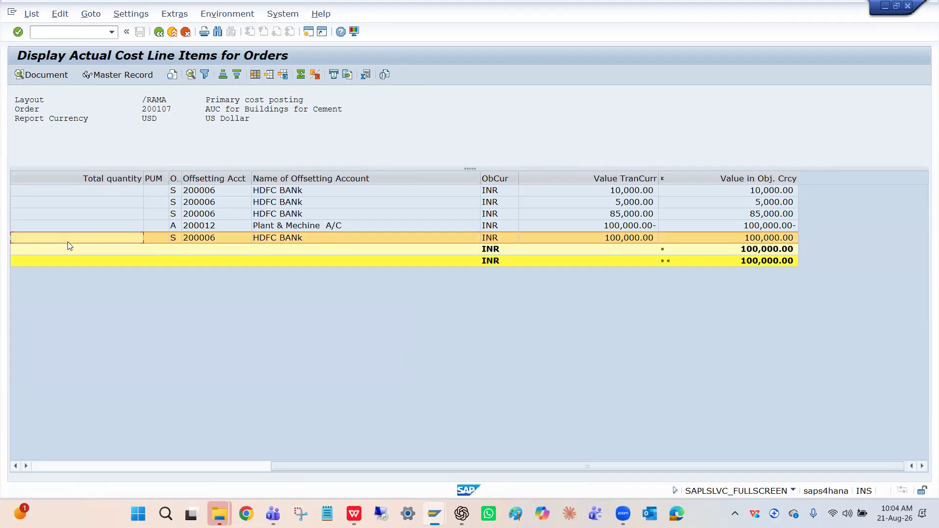
pyautogui.click(97, 227)
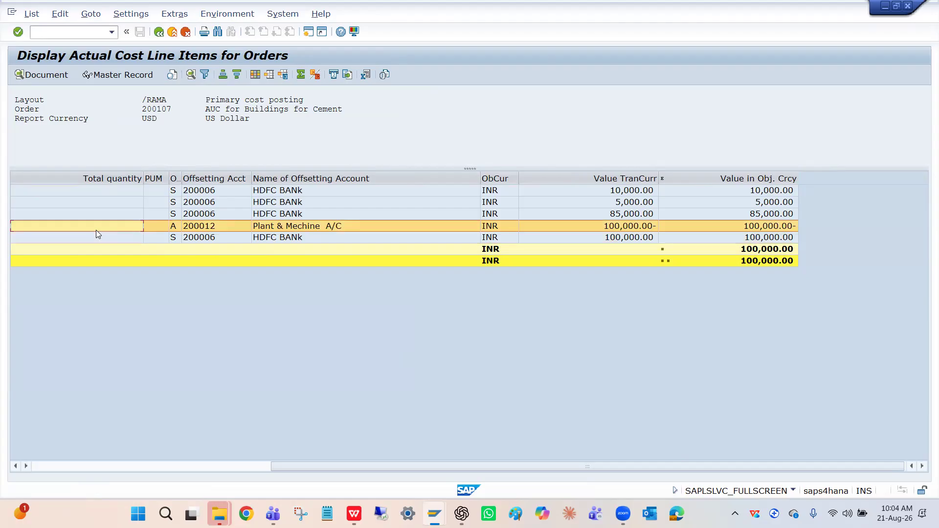
pyautogui.click(723, 198)
pyautogui.click(723, 193)
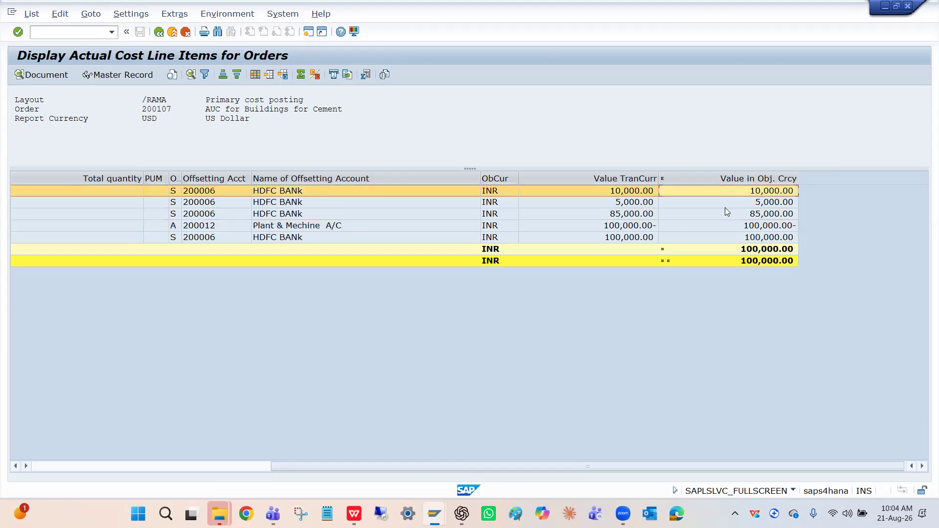
pyautogui.click(725, 214)
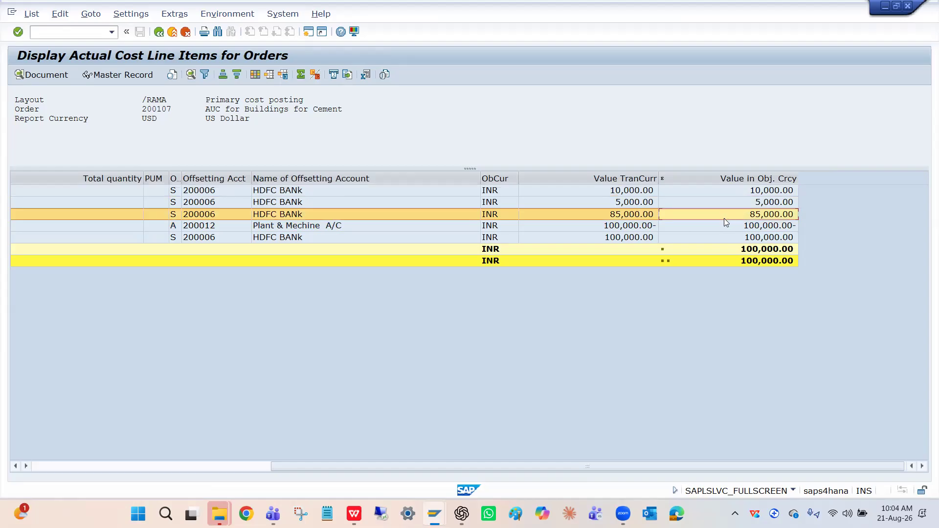
pyautogui.click(721, 226)
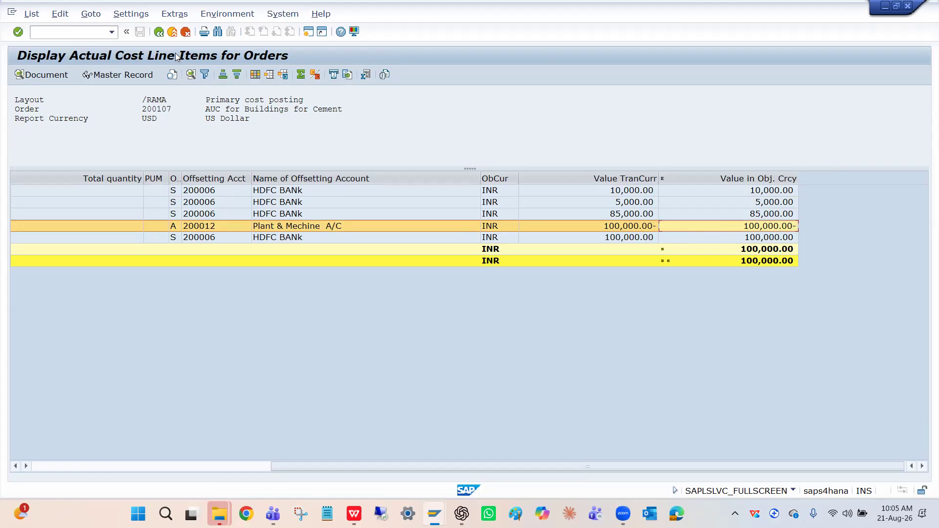
# Exit the line item list and run the report for order 200107 again with the same selection.
pyautogui.click(159, 32)
pyautogui.click(209, 230)
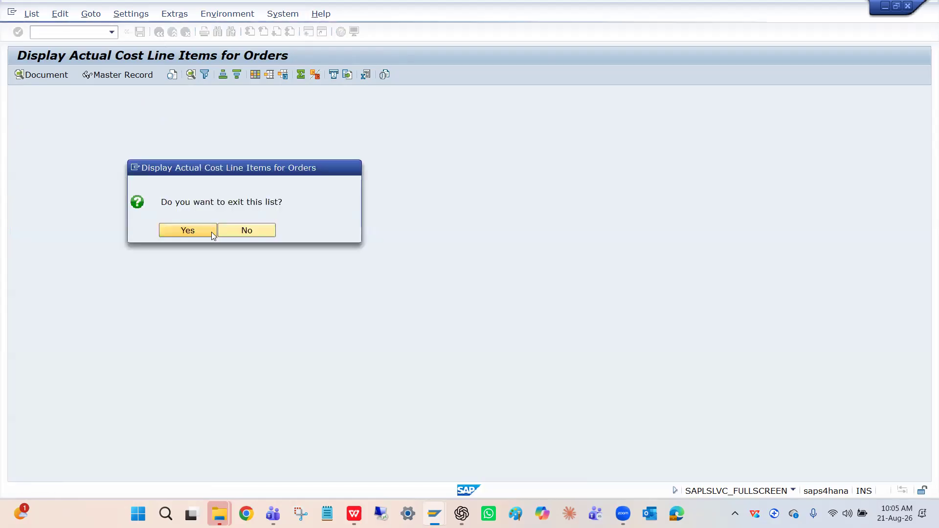
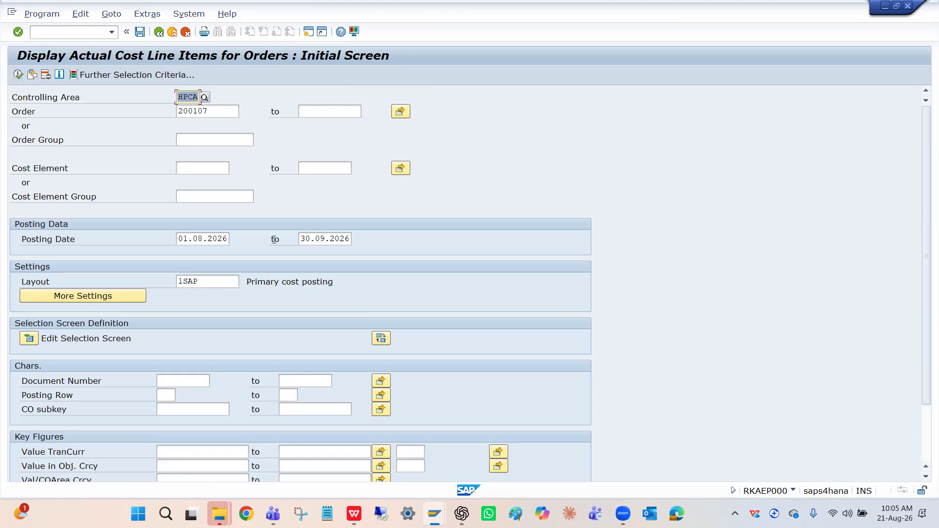
pyautogui.click(21, 75)
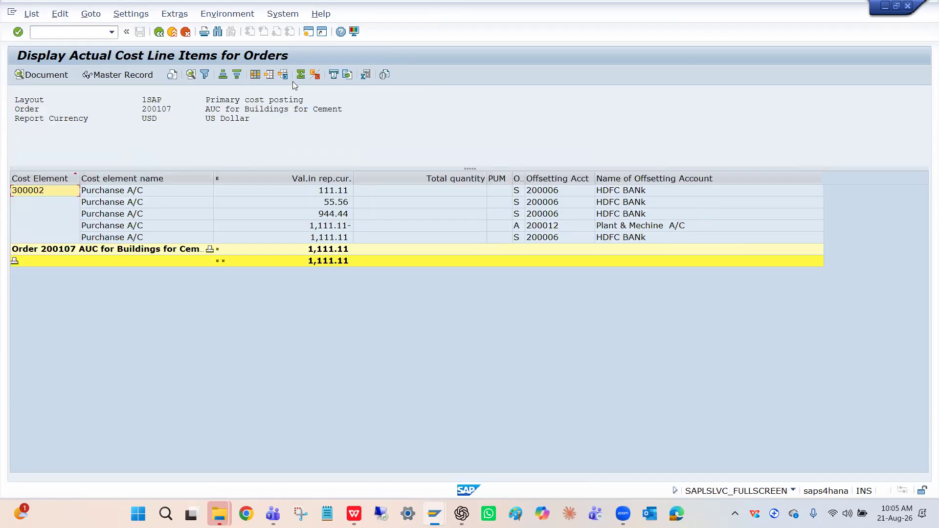
# Switch the rerun report to the /RAMA layout and check the last HDFC BANk line's object currency value.
pyautogui.click(271, 76)
pyautogui.click(162, 182)
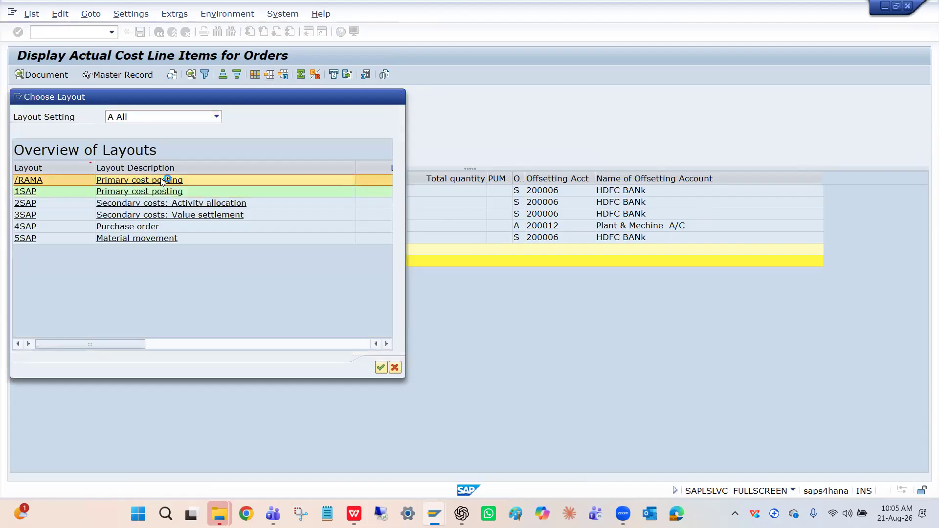
pyautogui.click(717, 464)
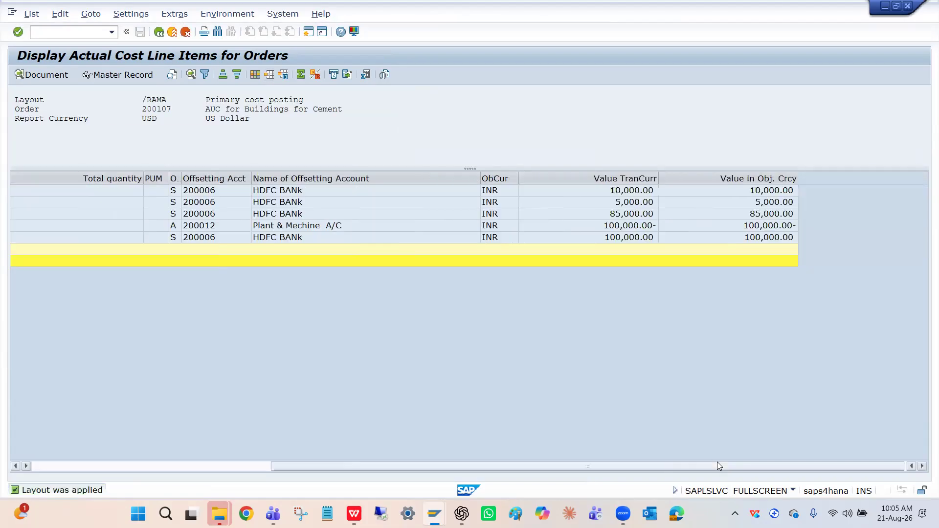
pyautogui.click(717, 238)
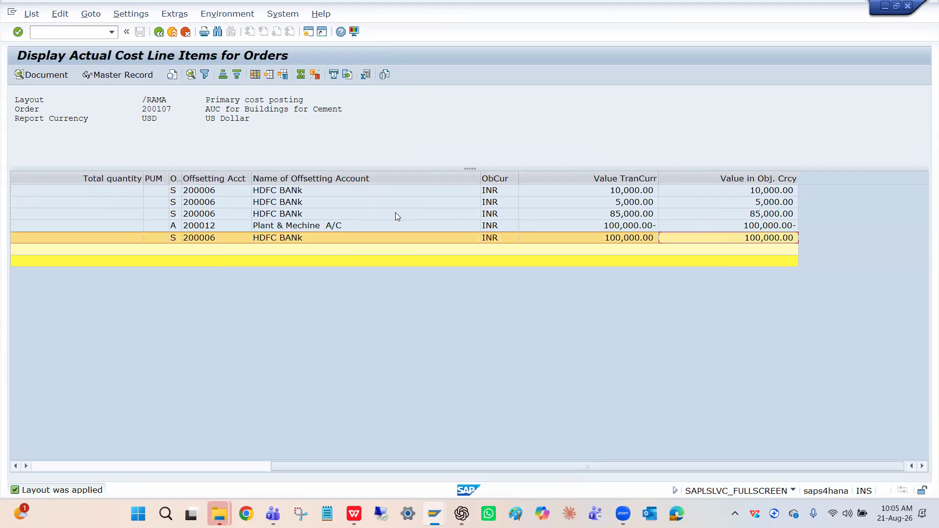
pyautogui.click(323, 238)
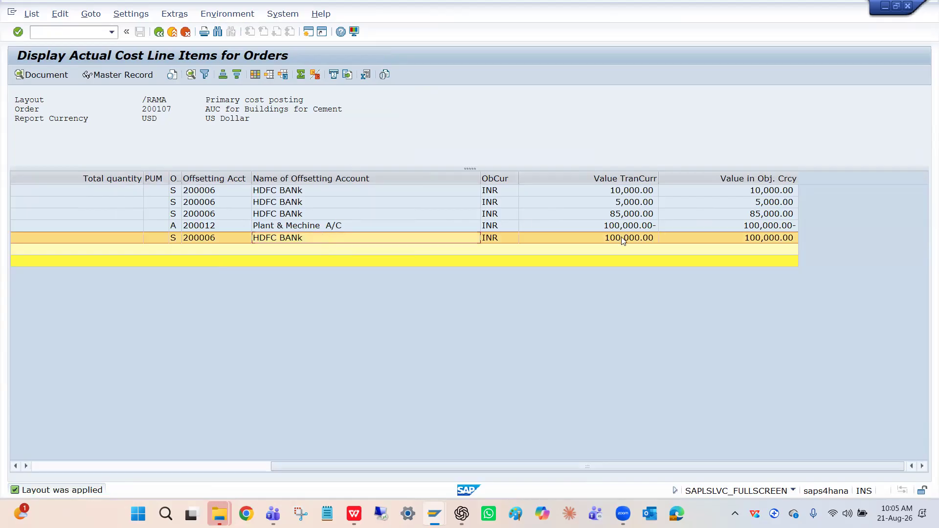
pyautogui.click(742, 237)
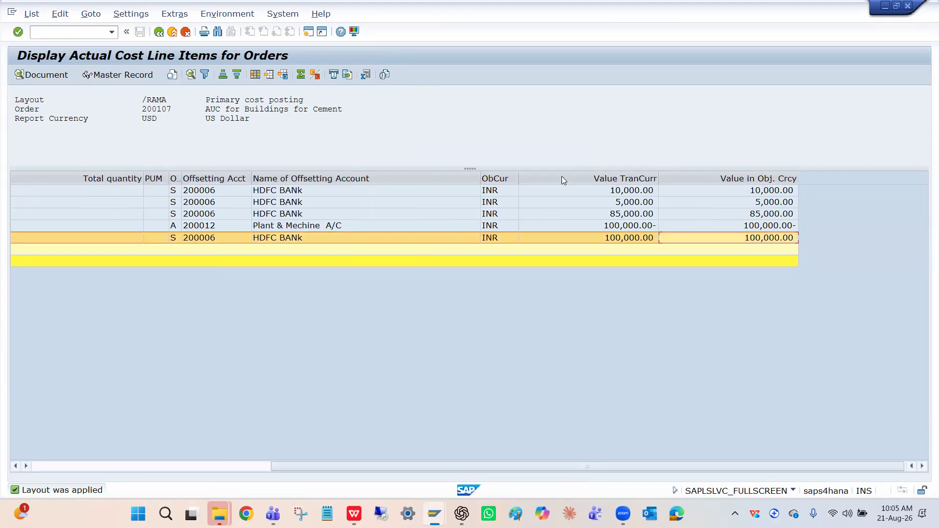
# Total the Value in Obj. Crcy column and check the order subtotal and grand total.
pyautogui.click(733, 179)
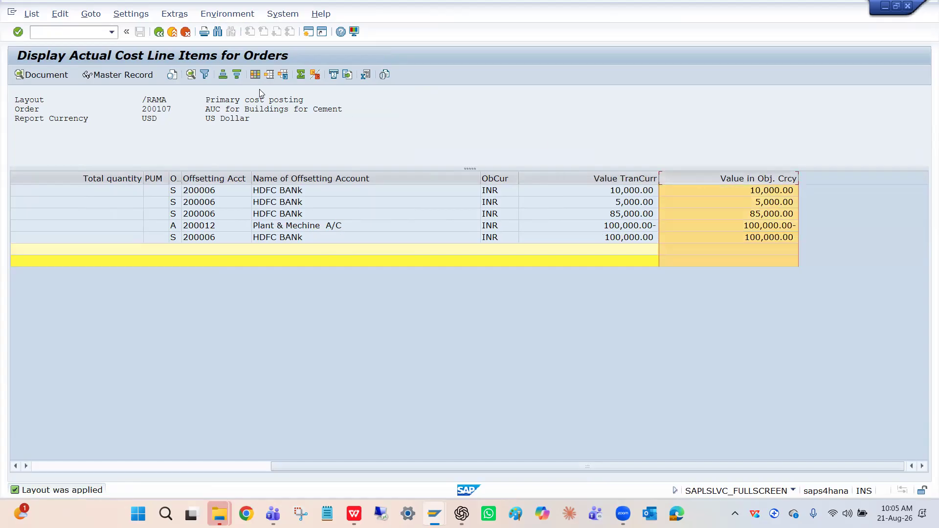
pyautogui.click(304, 74)
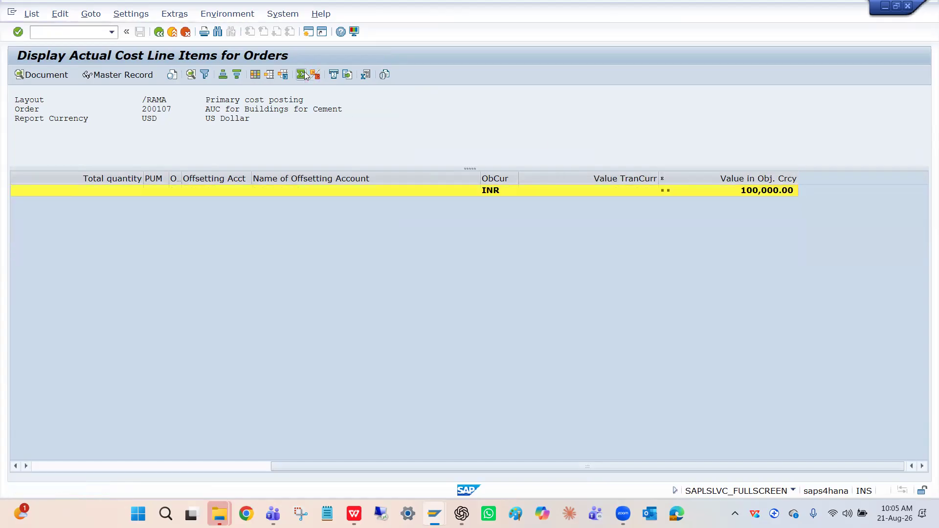
pyautogui.click(744, 261)
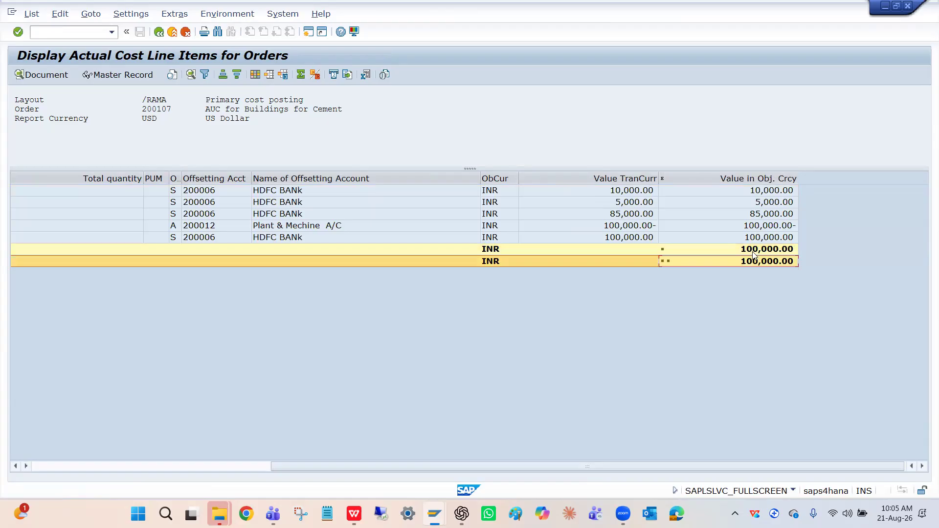
pyautogui.click(754, 250)
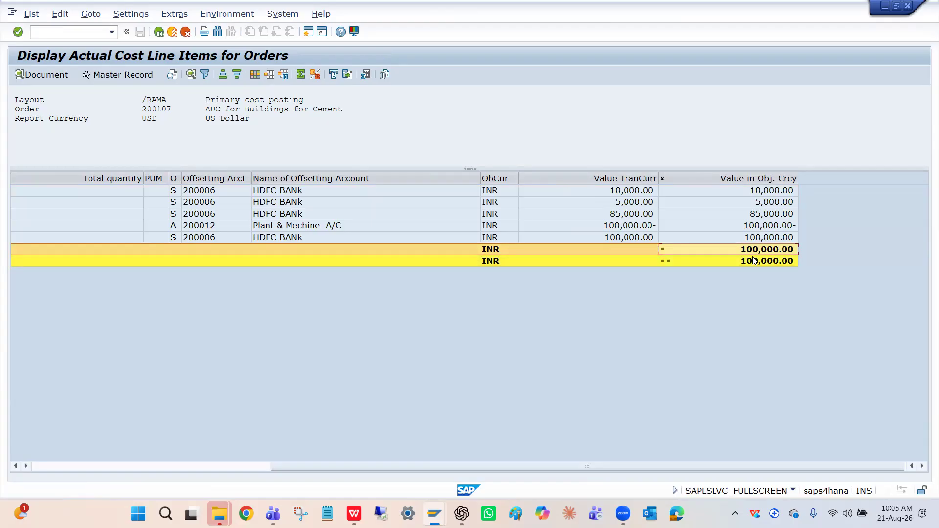
pyautogui.click(754, 260)
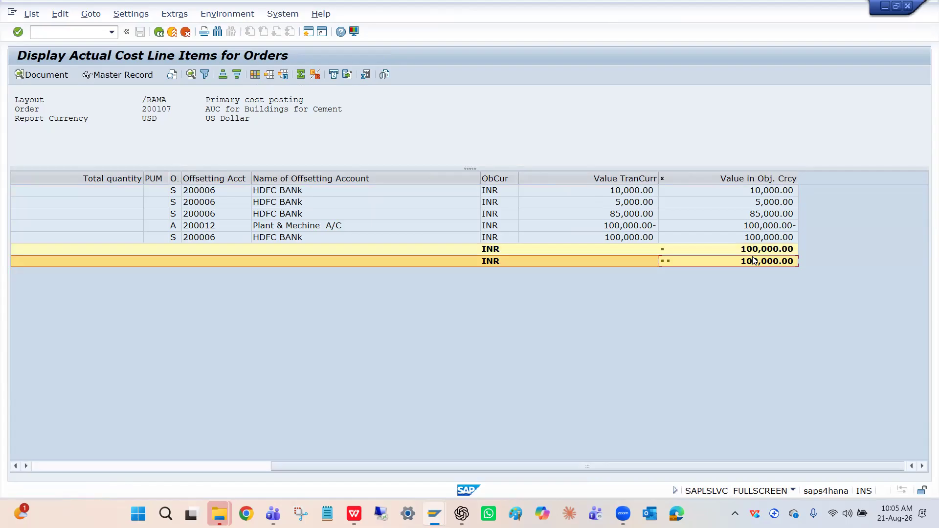
pyautogui.click(753, 252)
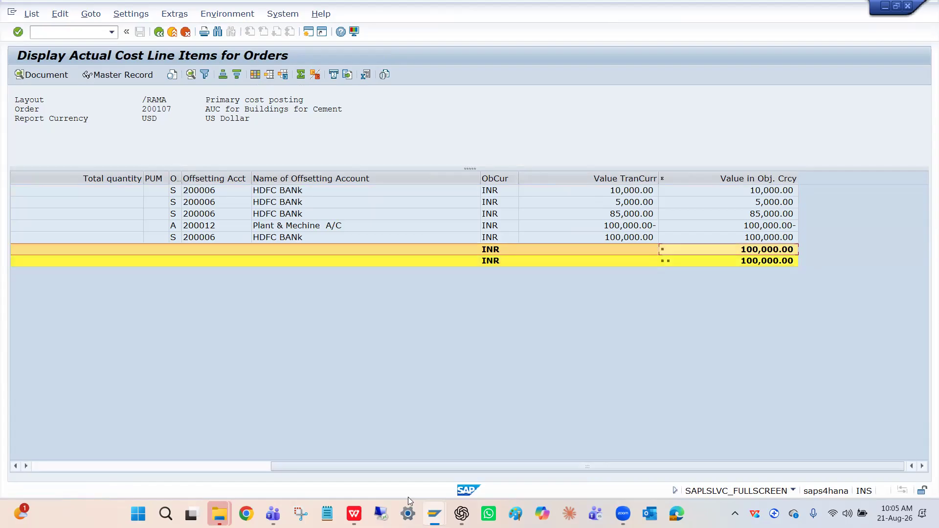
# Run the actual settlement of the AUC for Buildings for Cement order for period 9 of 2026 with Test Run off.
pyautogui.moveTo(435, 514)
pyautogui.click(751, 239)
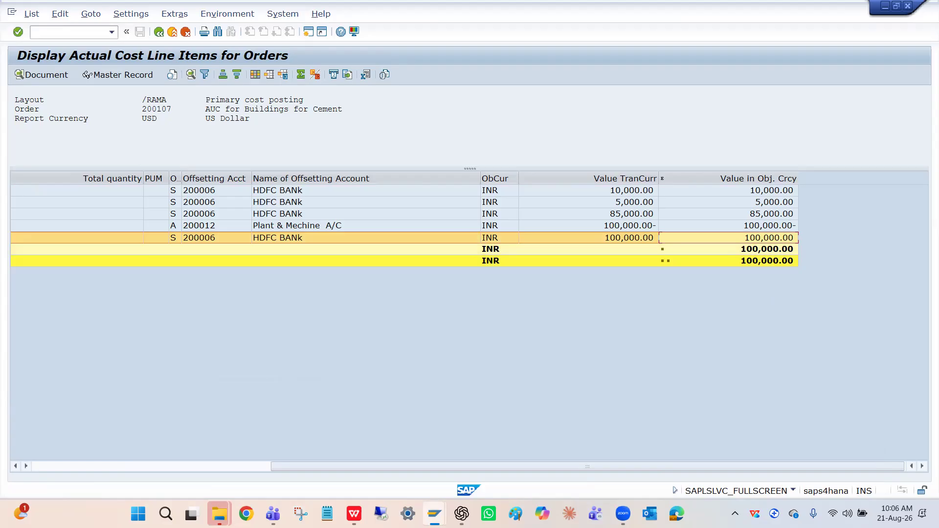
pyautogui.moveTo(445, 500)
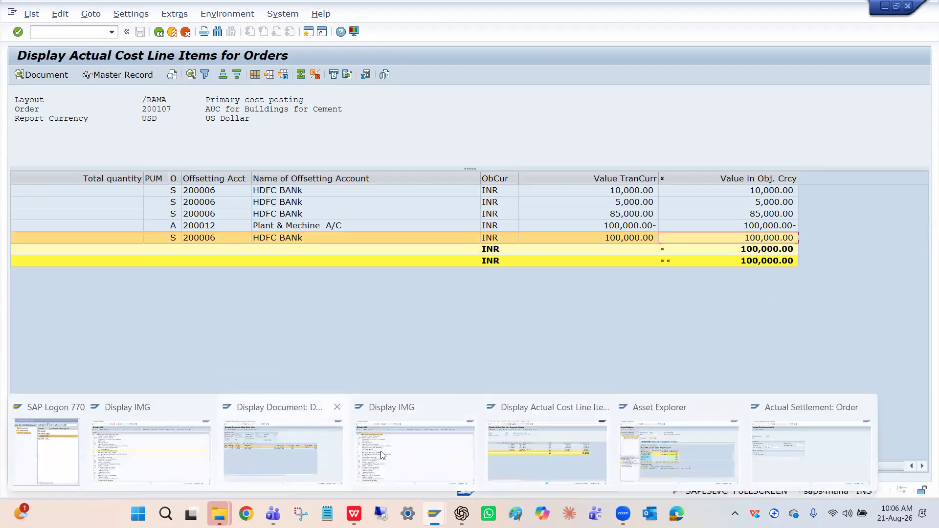
pyautogui.click(757, 468)
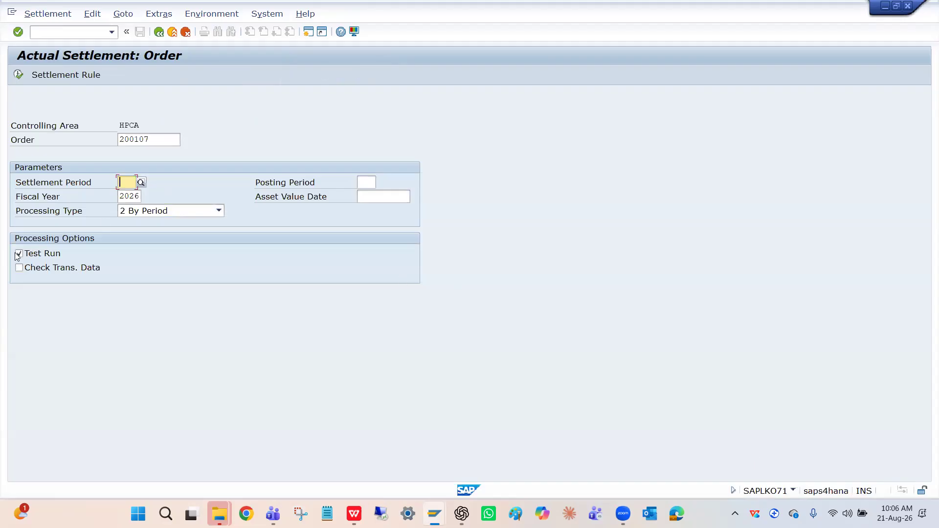
pyautogui.click(19, 254)
pyautogui.click(133, 184)
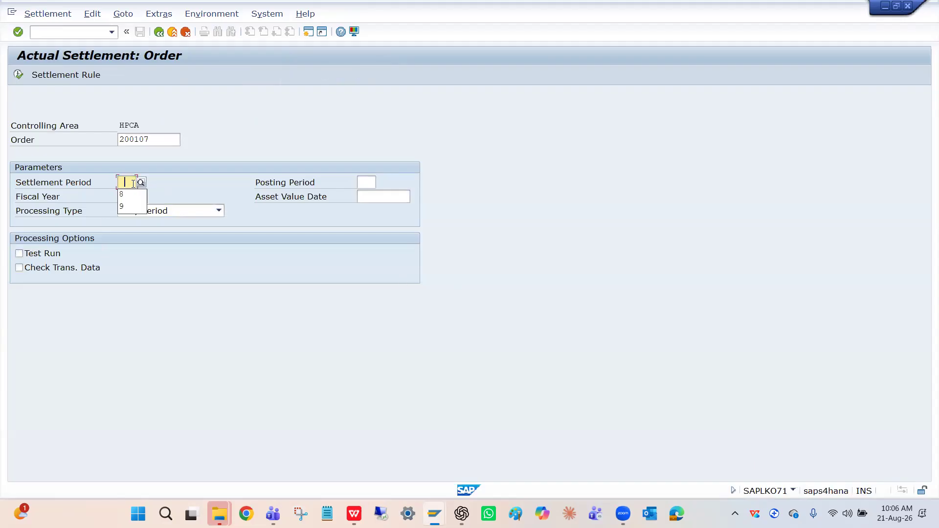
pyautogui.write('9')
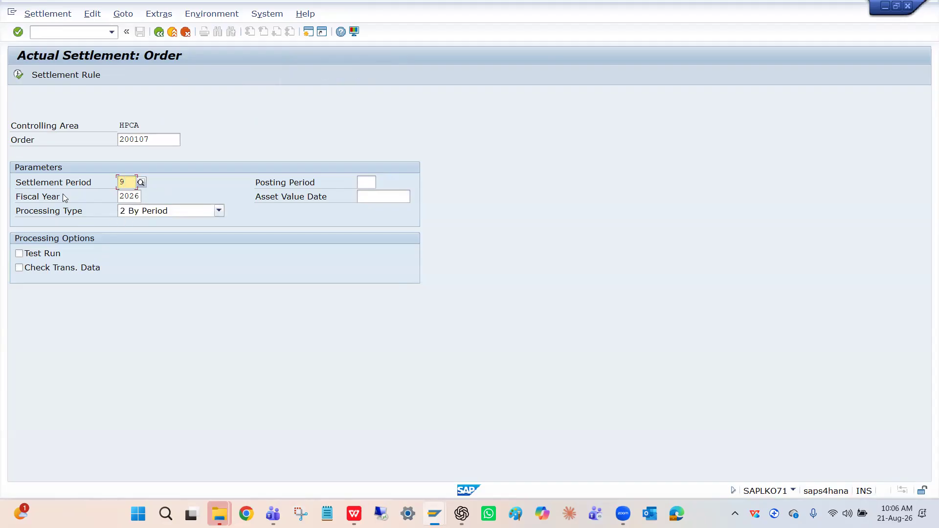
pyautogui.click(19, 78)
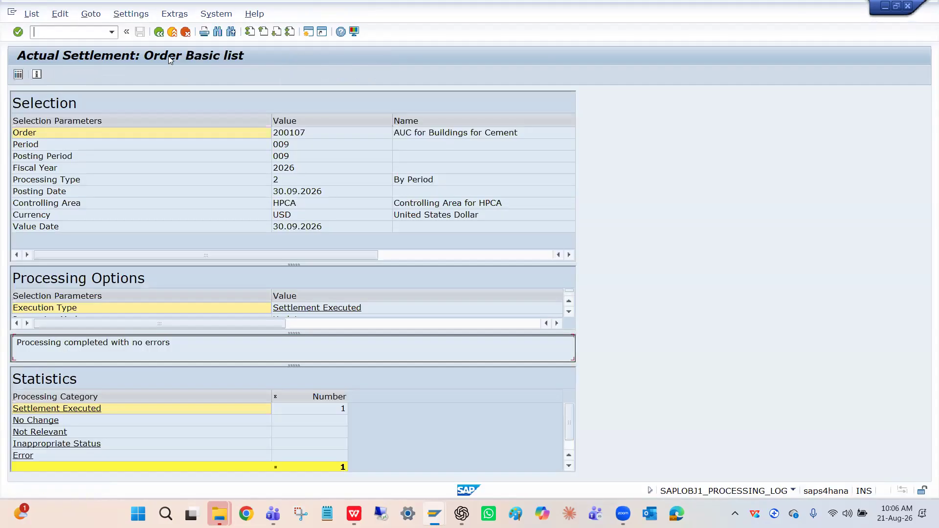
# View the settlement's detail list, open its accounting document to check the posting, and go back.
pyautogui.click(22, 77)
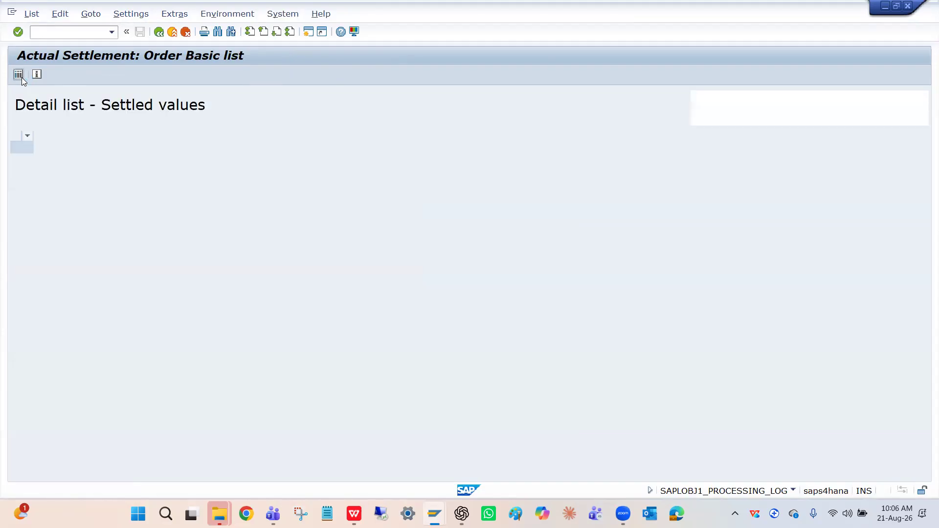
pyautogui.click(261, 78)
pyautogui.doubleClick(104, 155)
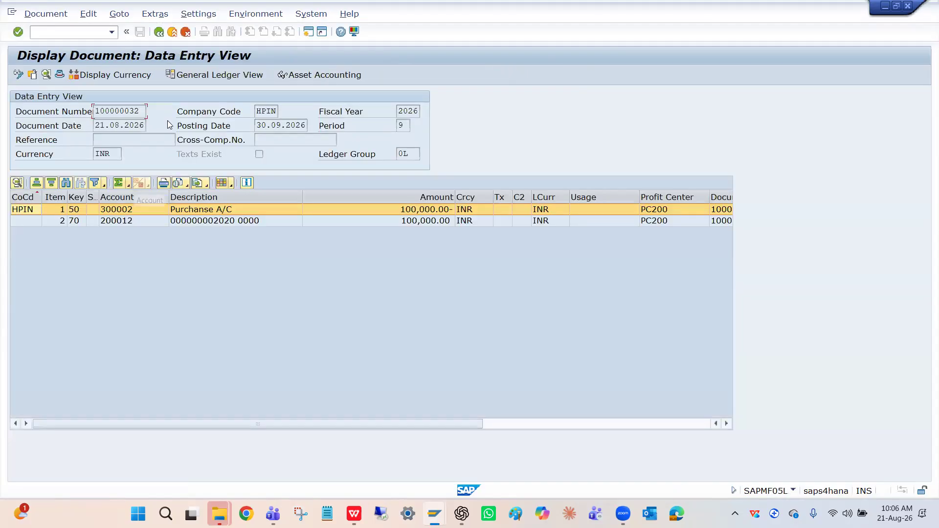
pyautogui.click(157, 36)
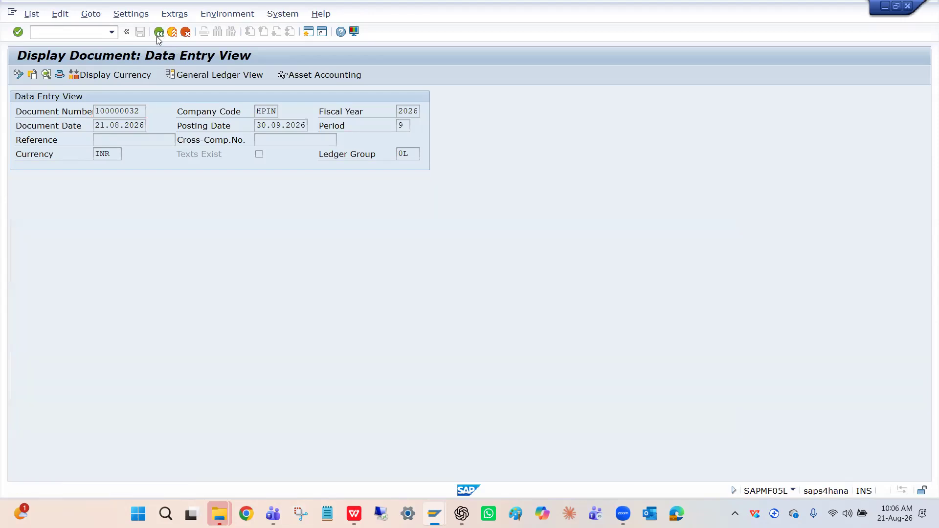
# Switch to the Asset Explorer session and refresh the AUC for Buildings for Cement asset.
pyautogui.hotkey('alt', 'Tab')
pyautogui.hotkey('alt', 'Tab')
pyautogui.hotkey('alt', 'Tab')
pyautogui.hotkey('alt', 'Tab')
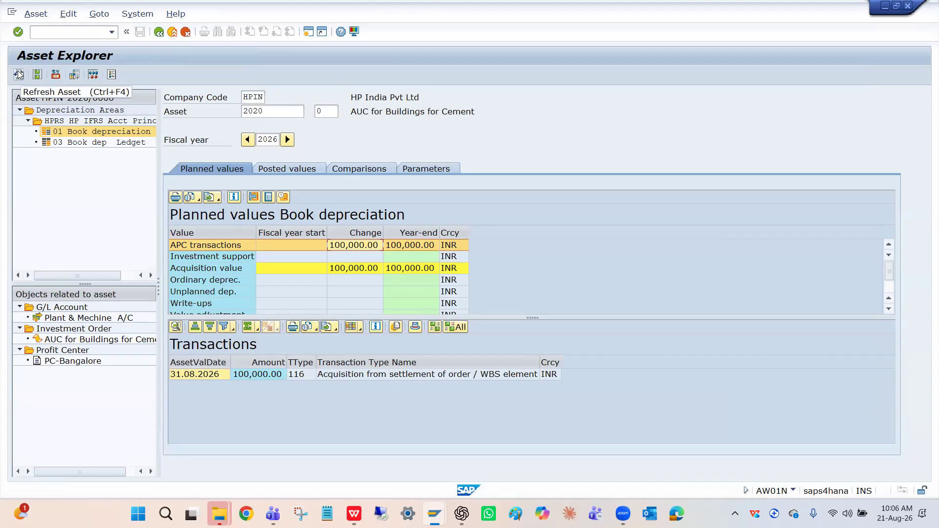
pyautogui.click(19, 74)
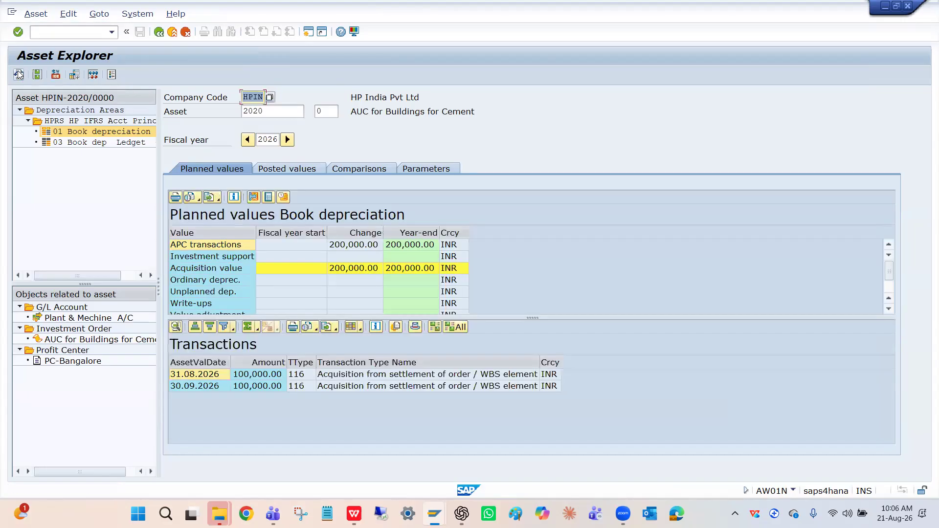
# Examine the asset's APC transactions and acquisition value against the settlement transactions dated 31.08.2026 and 30.09.2026.
pyautogui.click(357, 249)
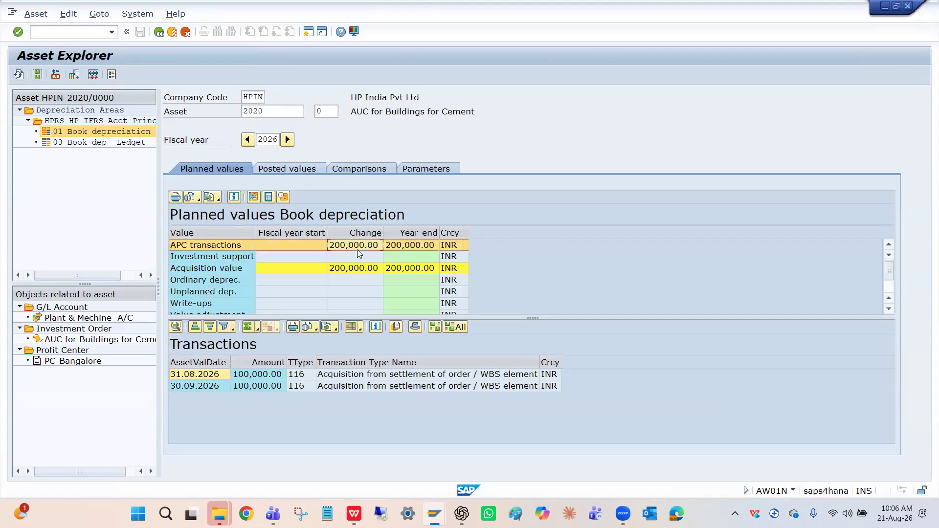
pyautogui.click(353, 269)
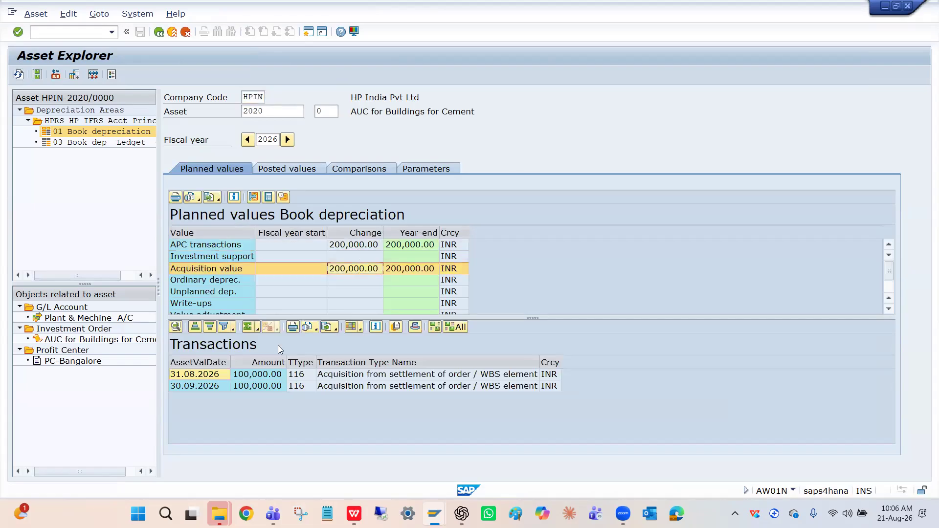
pyautogui.click(254, 375)
pyautogui.click(251, 386)
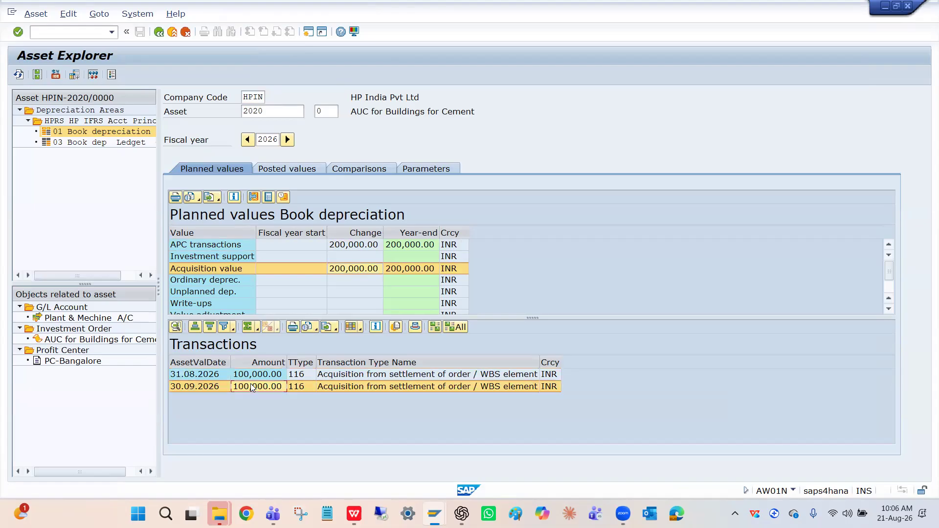
pyautogui.click(255, 375)
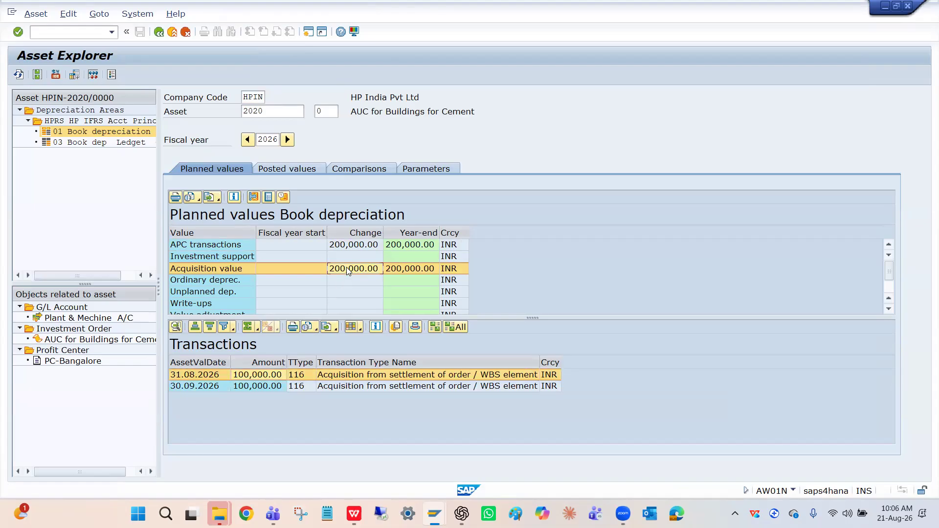
pyautogui.click(356, 247)
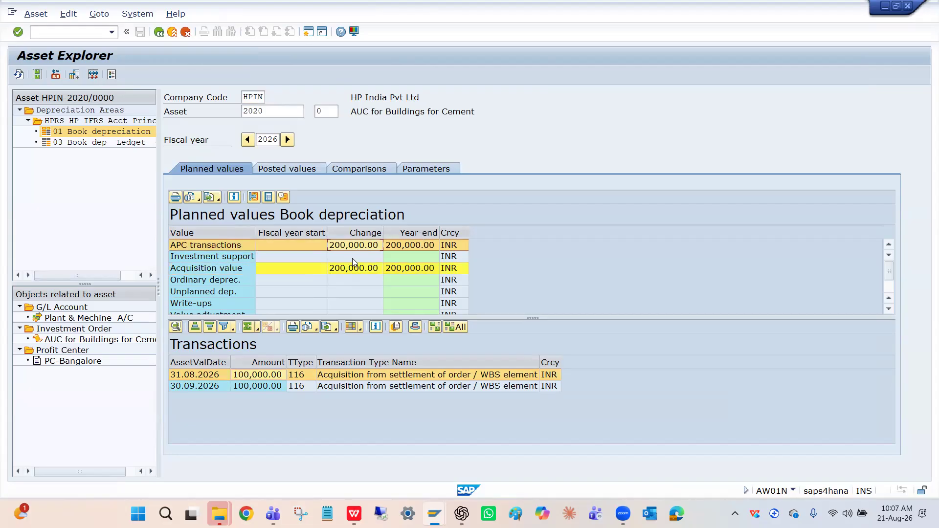
pyautogui.click(351, 268)
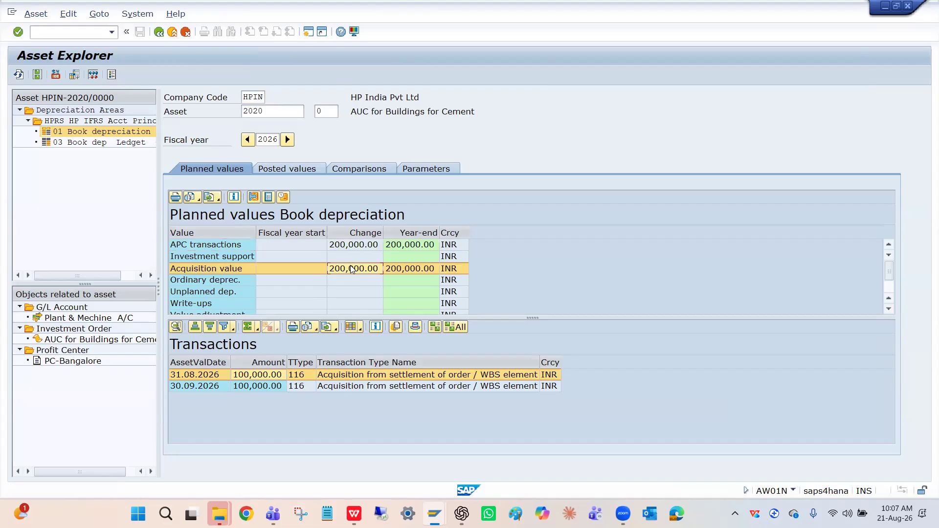
pyautogui.click(257, 387)
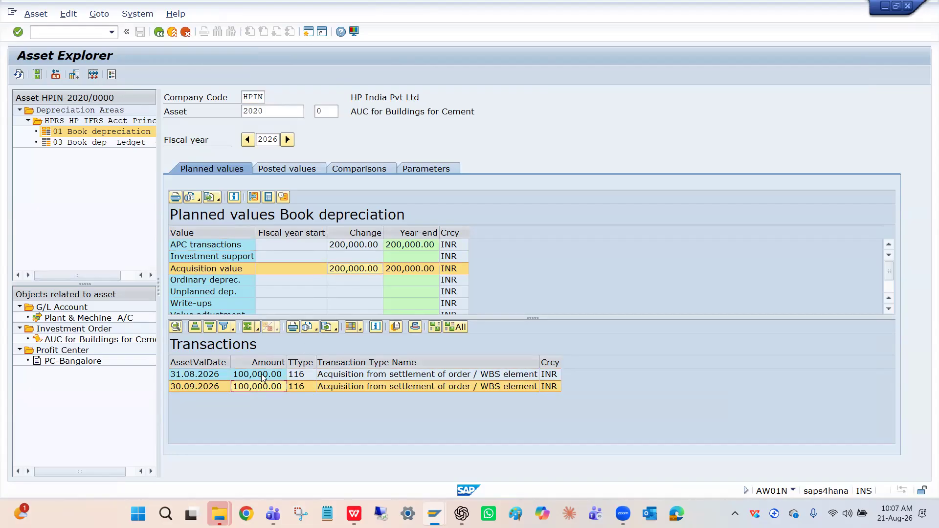
pyautogui.click(262, 374)
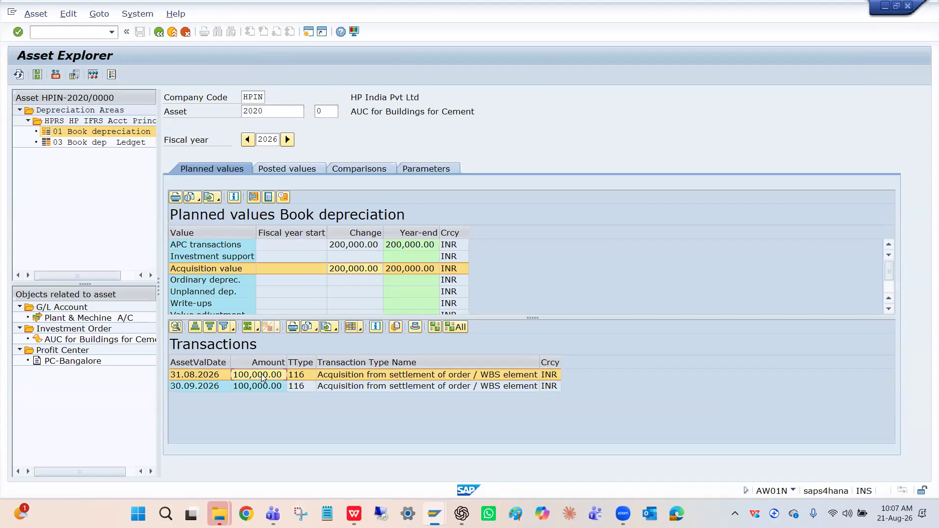
# Switch to the session displaying the accounting document and end its transaction with /n.
pyautogui.hotkey('alt', 'Tab')
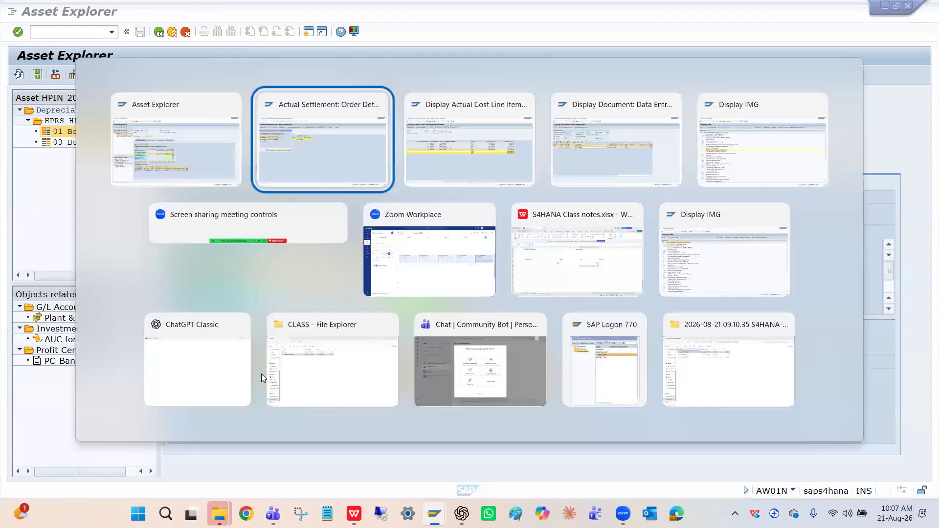
pyautogui.press('Tab')
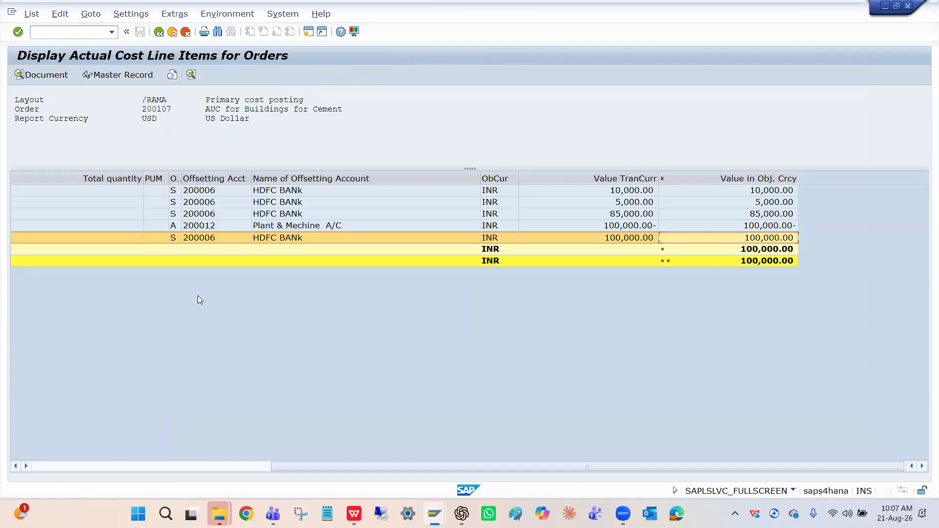
pyautogui.hotkey('alt', 'Tab')
pyautogui.press('Tab')
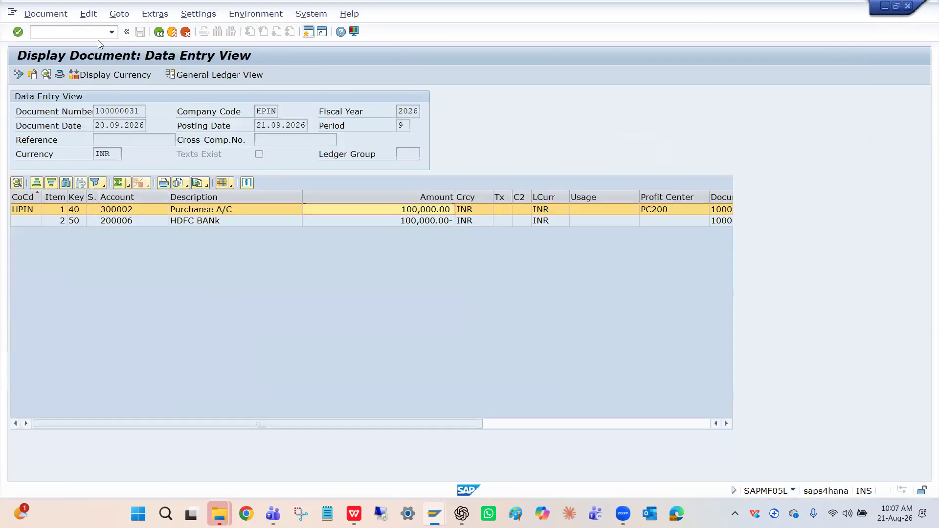
pyautogui.write('/n')
pyautogui.press('Return')
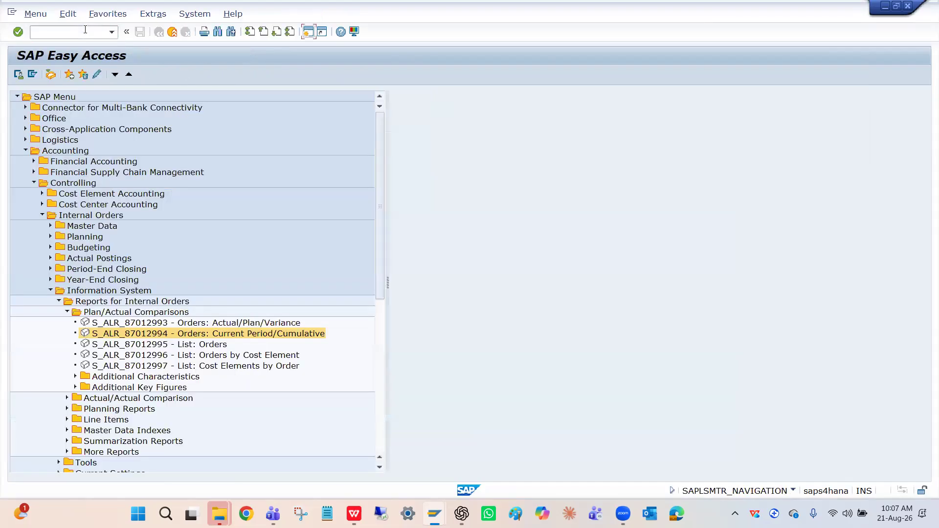
# Switch to the Actual Settlement session and return from the detail list to the basic list.
pyautogui.hotkey('alt', 'Tab')
pyautogui.hotkey('alt', 'Tab')
pyautogui.hotkey('alt', 'Tab')
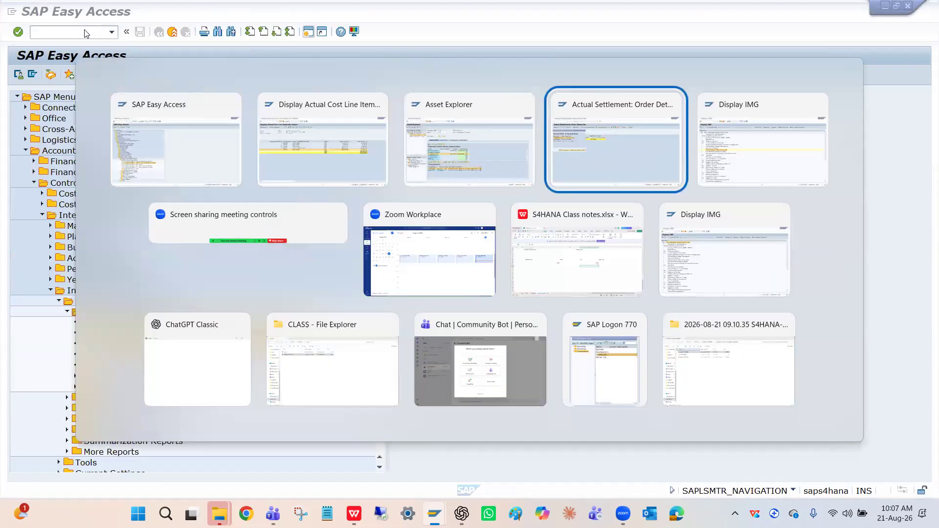
pyautogui.click(241, 97)
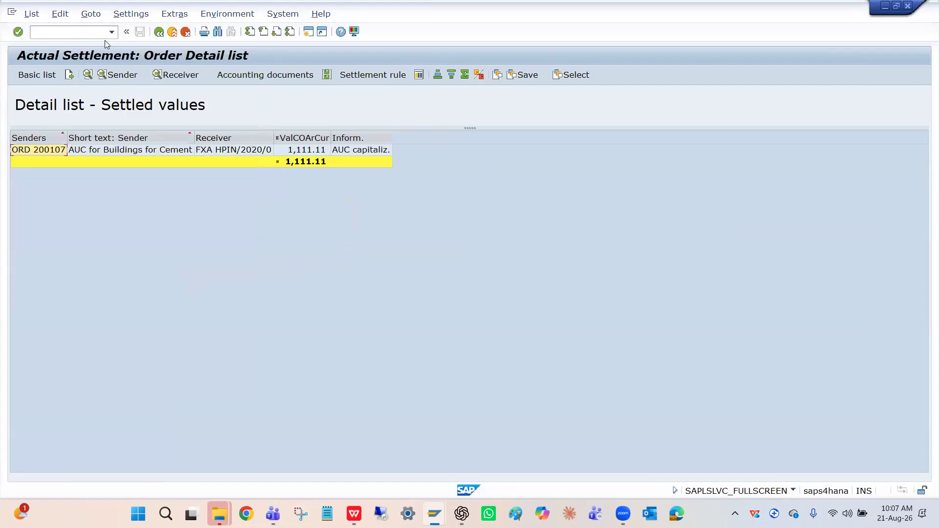
pyautogui.click(160, 33)
# In the Display IMG session, start transaction KO02 and open the master data of the AUC for Buildings for Cement order.
pyautogui.hotkey('alt', 'Tab')
pyautogui.hotkey('alt', 'Tab')
pyautogui.hotkey('alt', 'Tab')
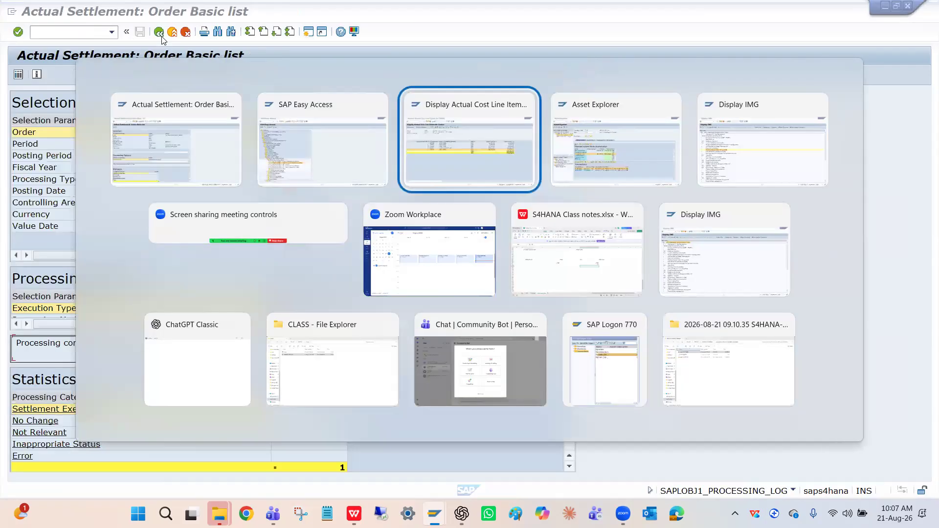
pyautogui.hotkey('alt', 'Tab')
pyautogui.hotkey('alt', 'Tab')
pyautogui.hotkey('alt', 'Tab')
pyautogui.hotkey('alt', 'Tab')
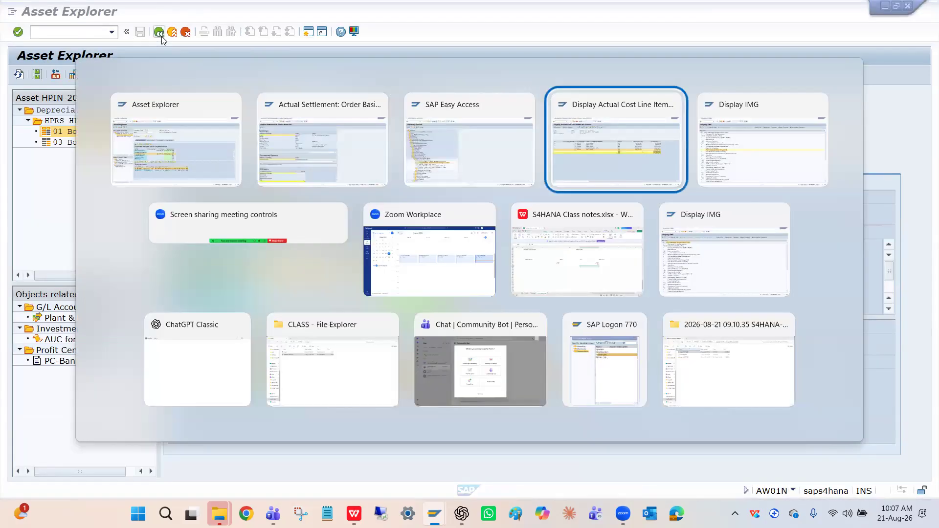
pyautogui.write('/n')
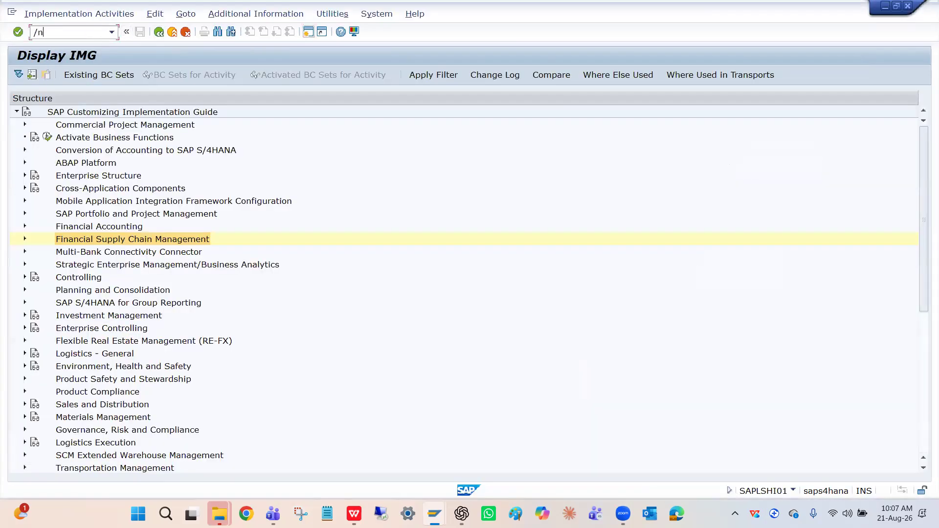
pyautogui.write('ko02')
pyautogui.press('Return')
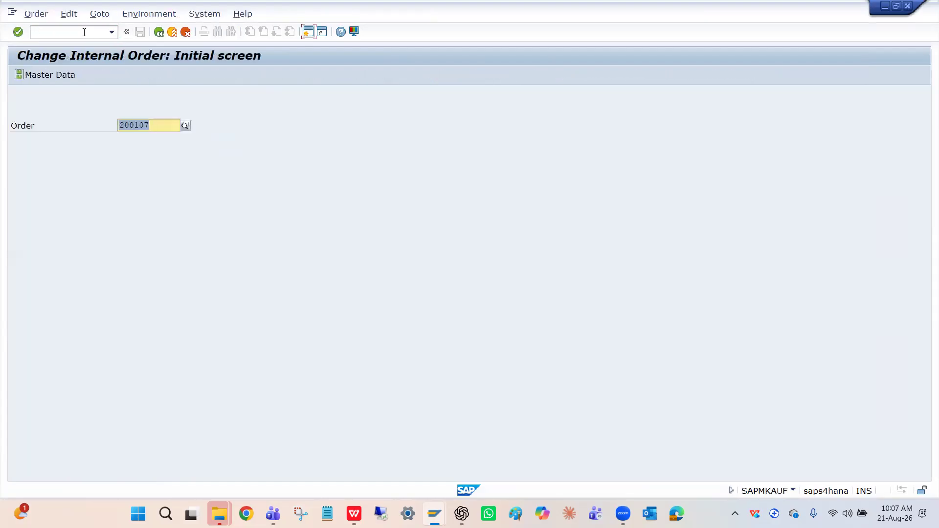
pyautogui.press('Return')
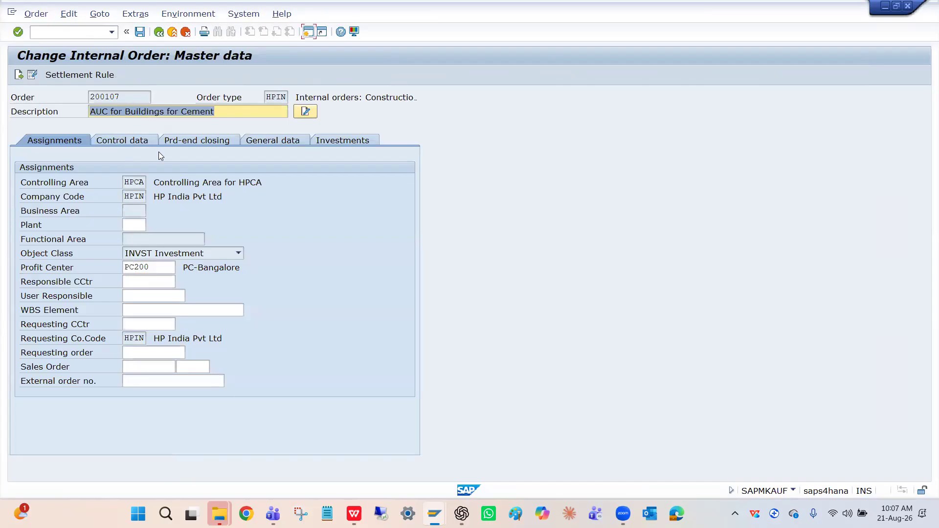
# Start creating a completed asset from the internal order and set its asset class to HPBUILDI.
pyautogui.click(139, 19)
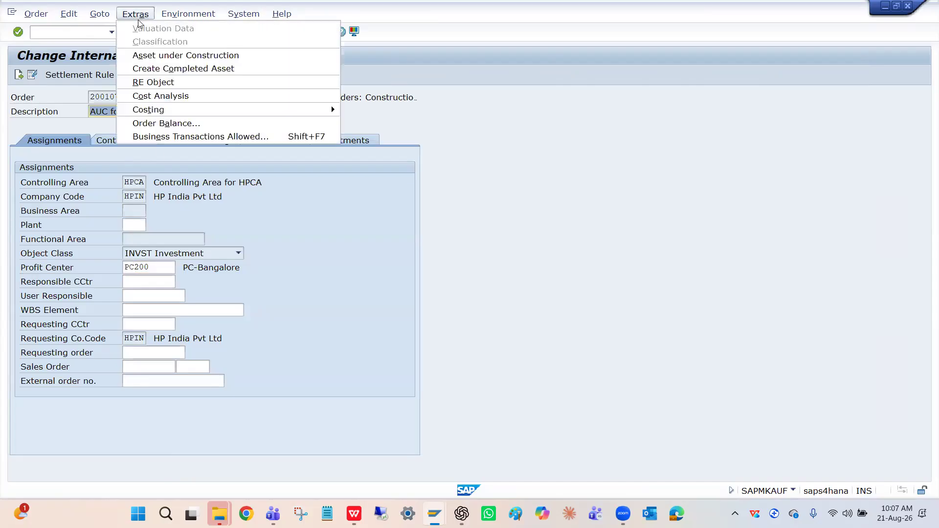
pyautogui.click(154, 67)
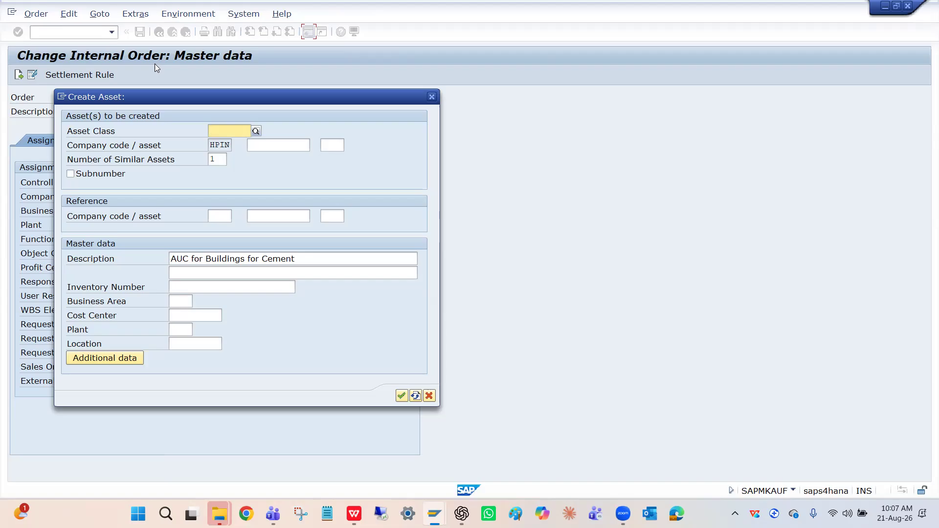
pyautogui.press('Tab')
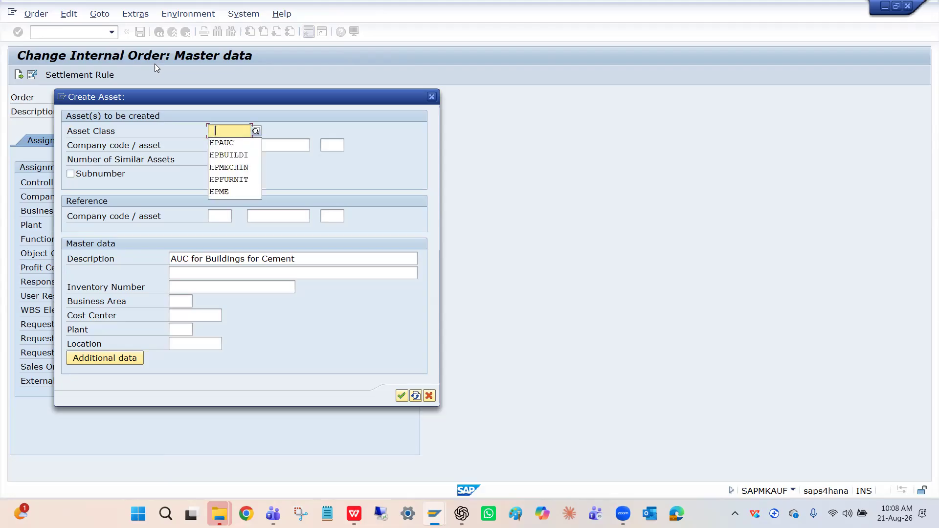
pyautogui.press('Down')
pyautogui.press('Down')
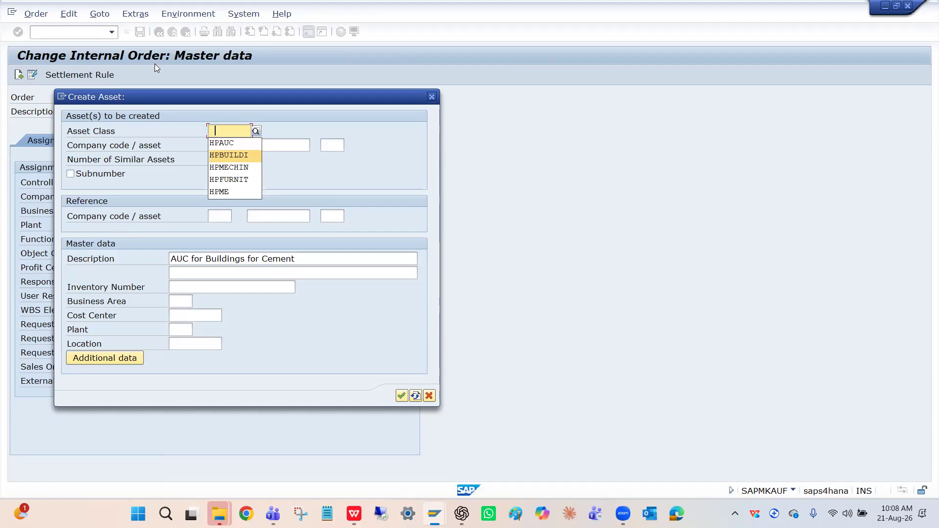
pyautogui.press('Return')
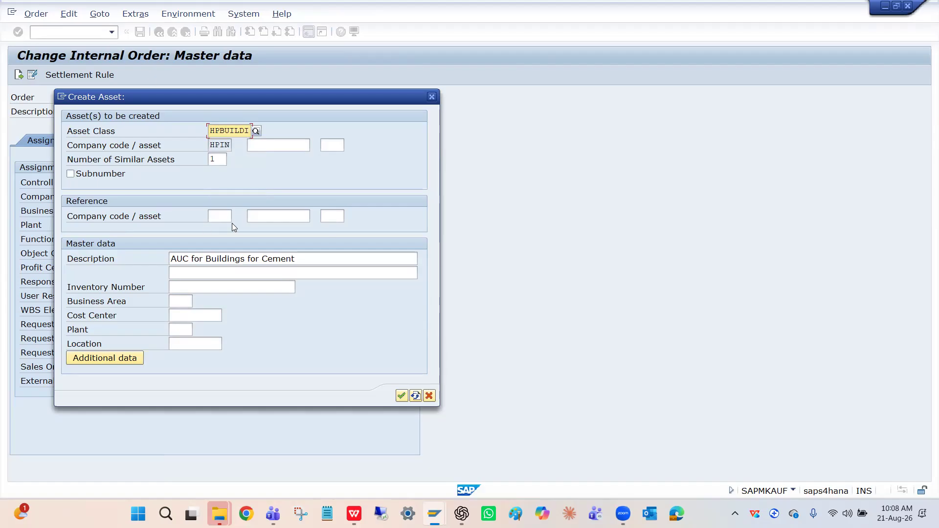
# Set the reference company code to HPIN and the cost center to FIN, and create the completed asset.
pyautogui.click(220, 215)
pyautogui.press('Down')
pyautogui.press('Return')
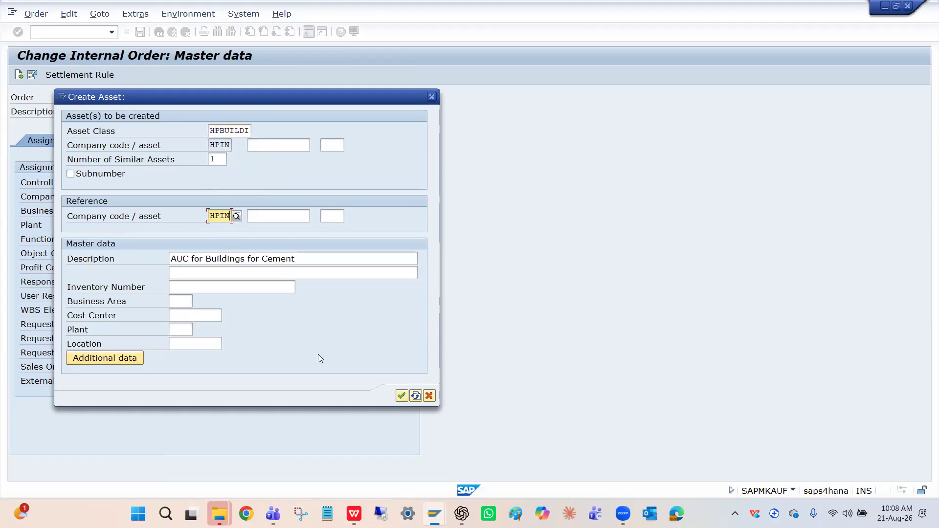
pyautogui.click(401, 396)
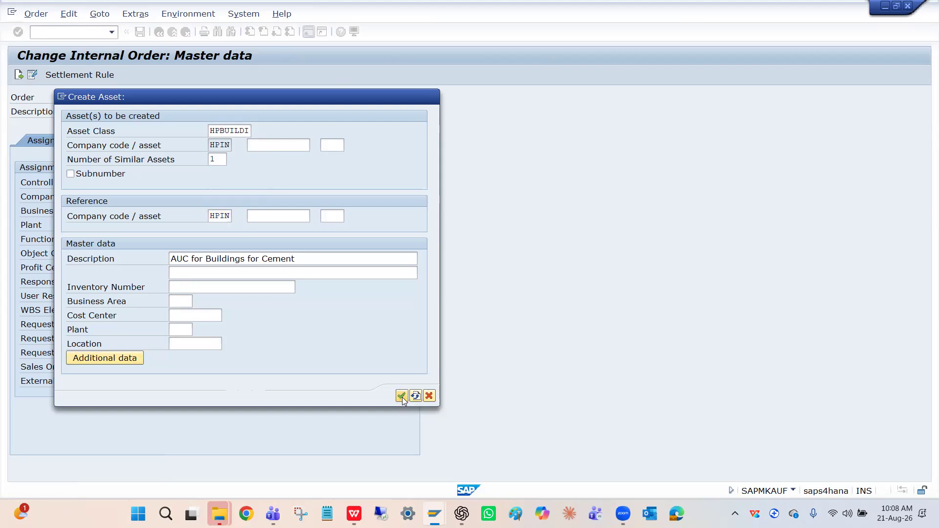
pyautogui.press('Return')
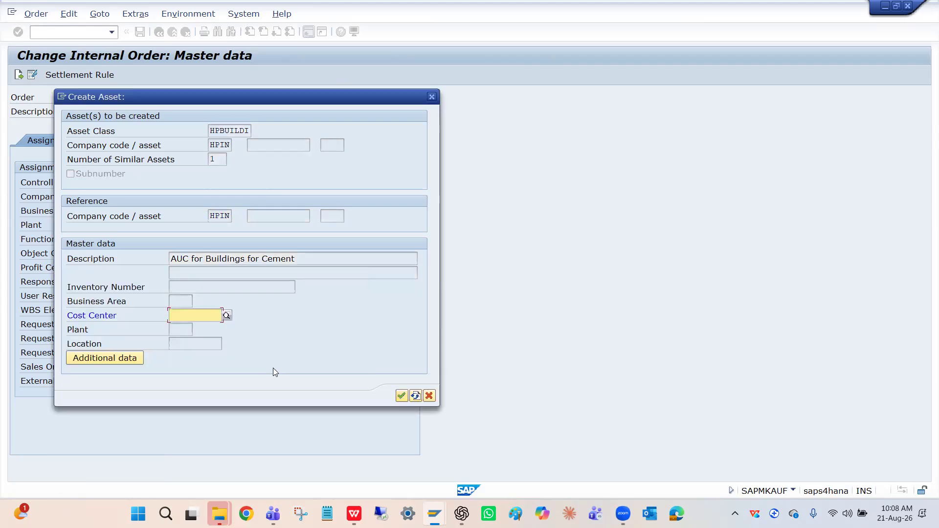
pyautogui.press('Down')
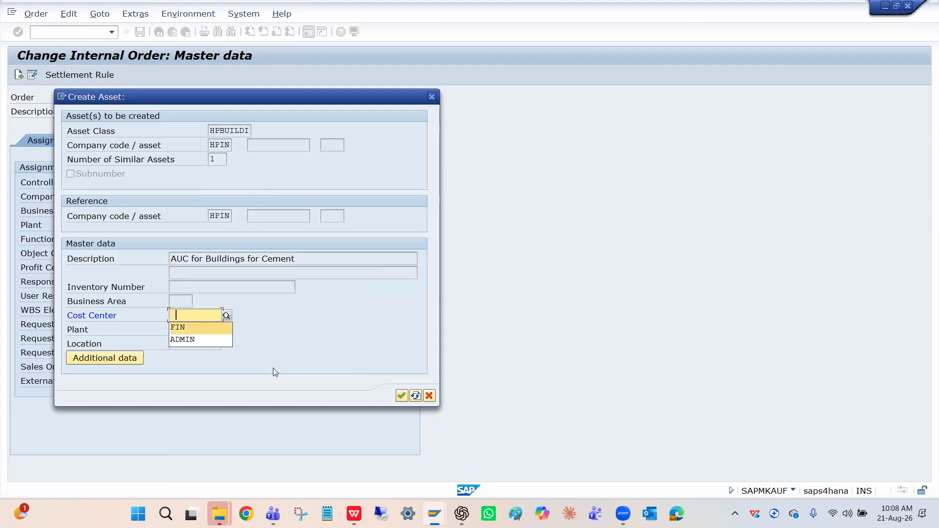
pyautogui.press('Return')
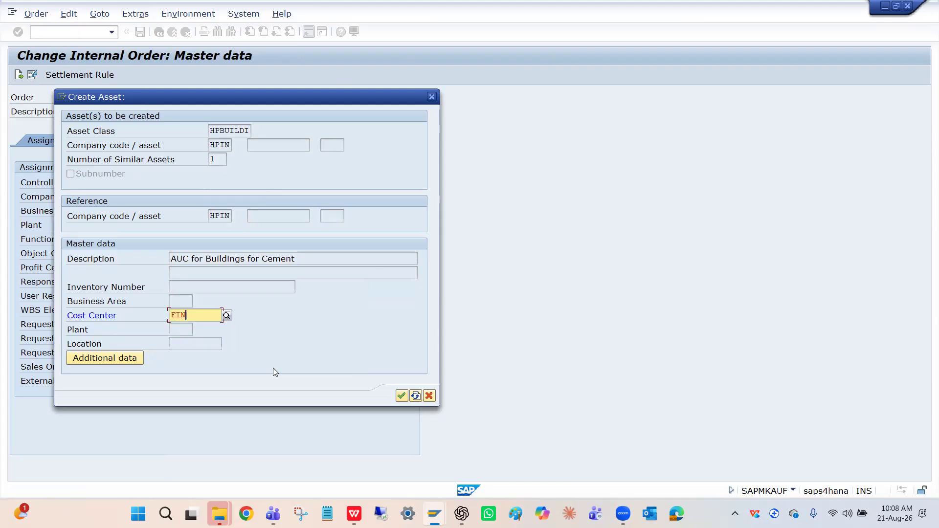
pyautogui.press('Return')
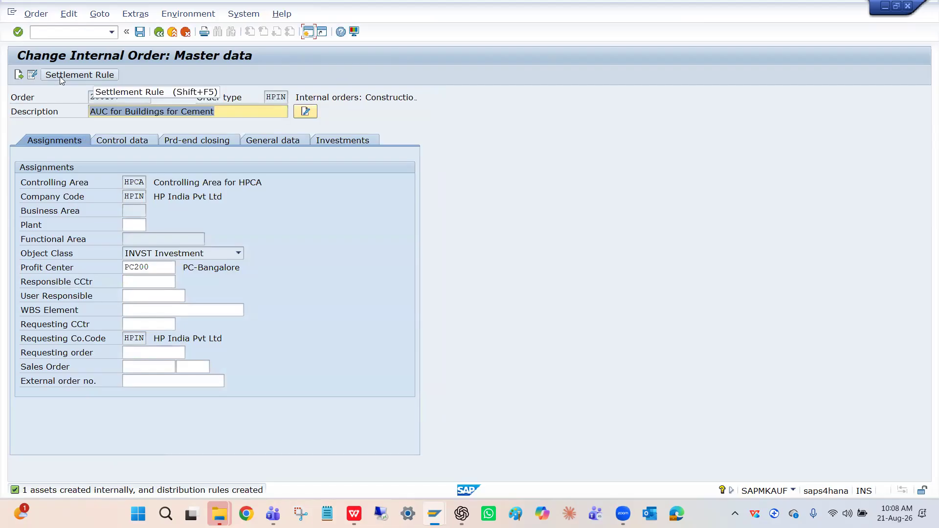
# Open the order's settlement rule and examine the receivers and settlement types of the AUC and FUL distribution rules.
pyautogui.click(82, 75)
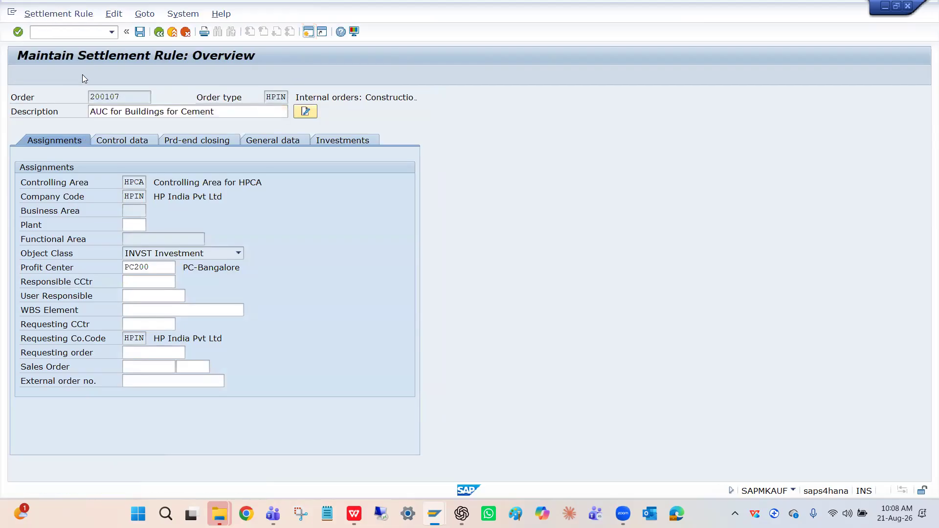
pyautogui.click(71, 168)
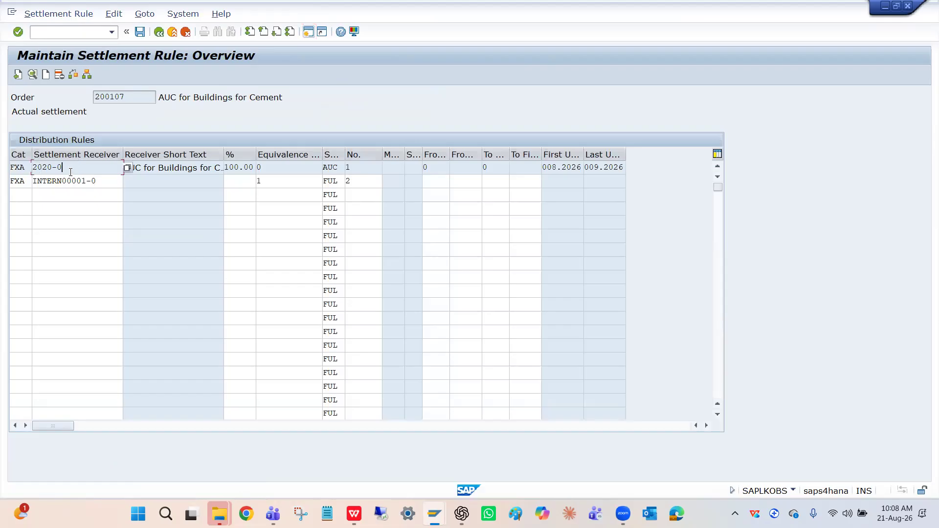
pyautogui.click(337, 167)
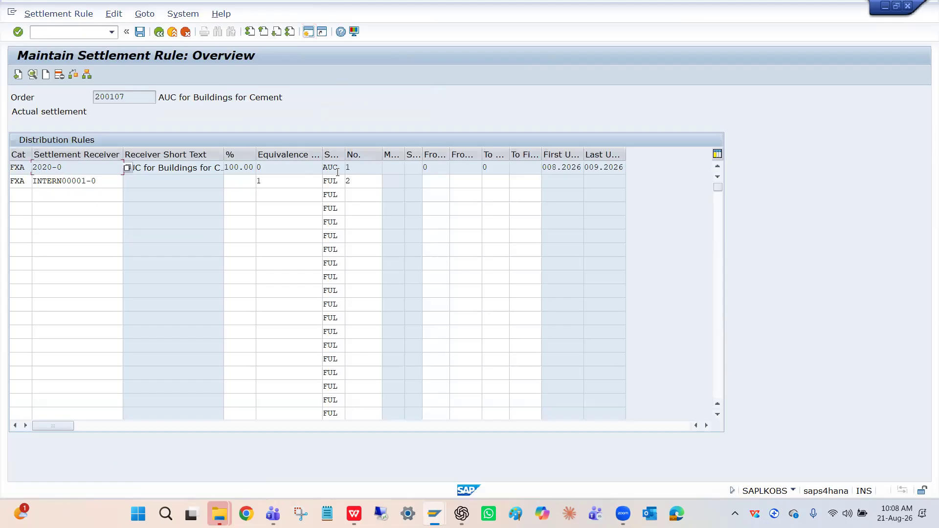
pyautogui.click(15, 167)
pyautogui.click(73, 168)
pyautogui.click(278, 171)
pyautogui.click(100, 183)
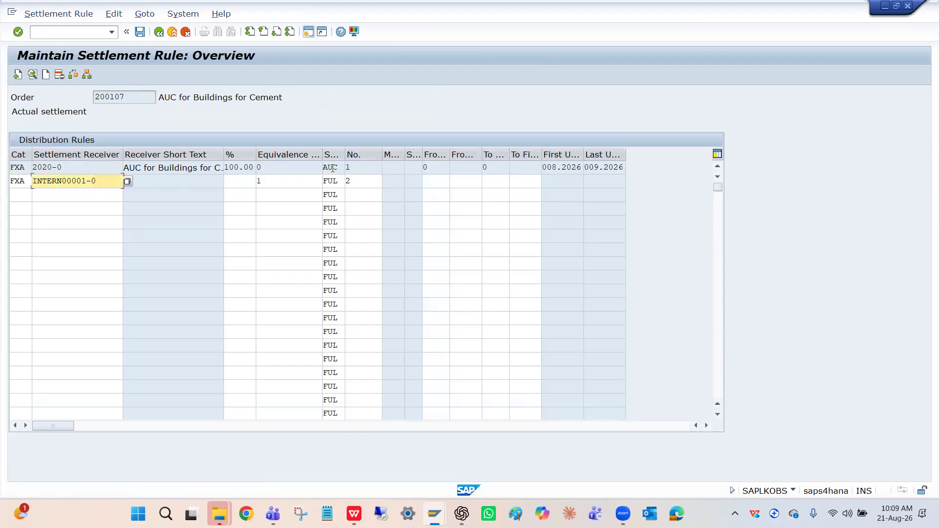
pyautogui.click(332, 183)
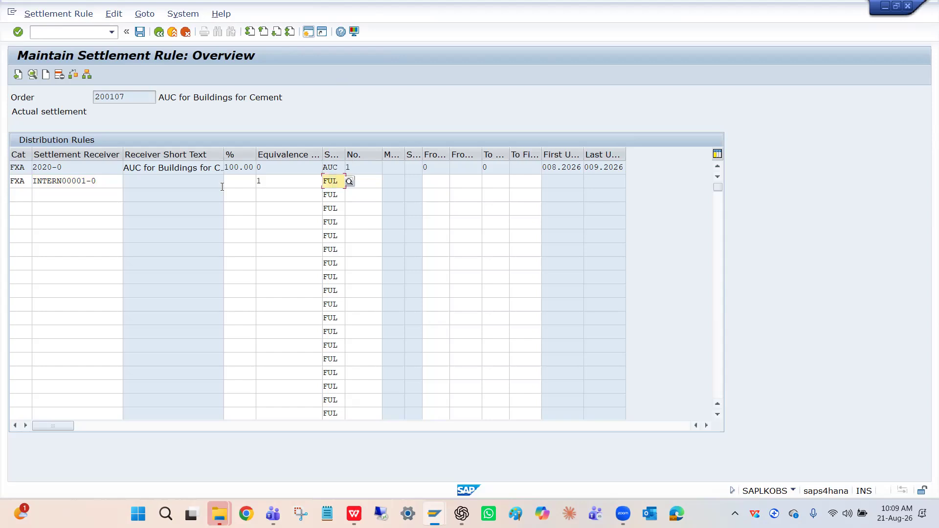
pyautogui.click(75, 180)
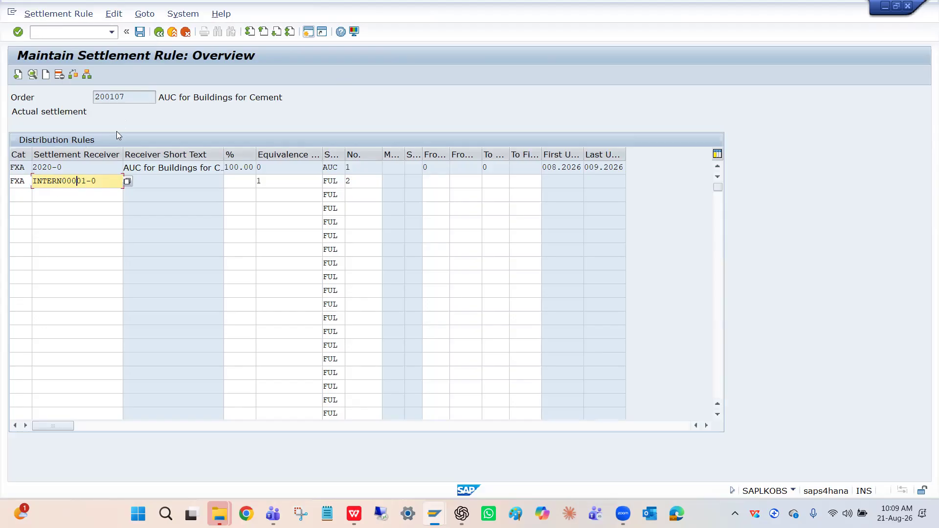
# Save the internal order with its new distribution rule and reopen its master data.
pyautogui.click(141, 32)
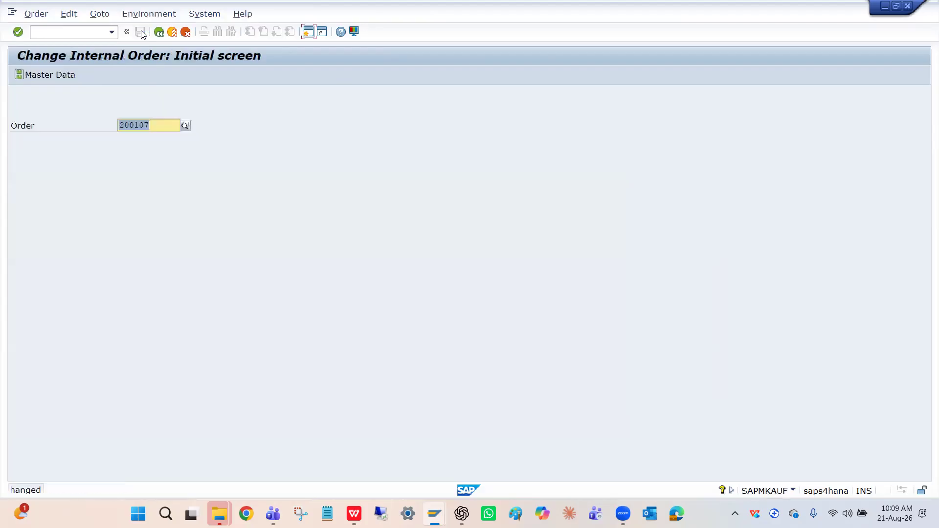
pyautogui.press('Return')
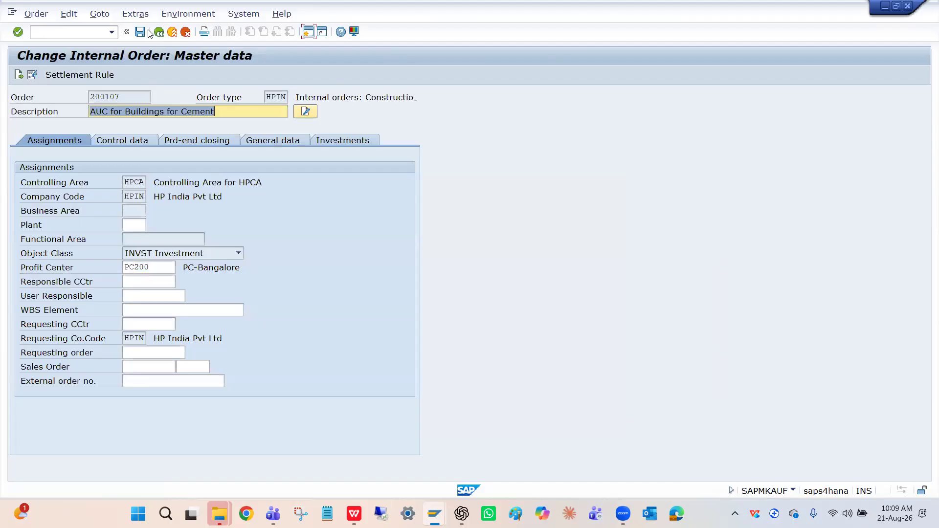
pyautogui.click(144, 14)
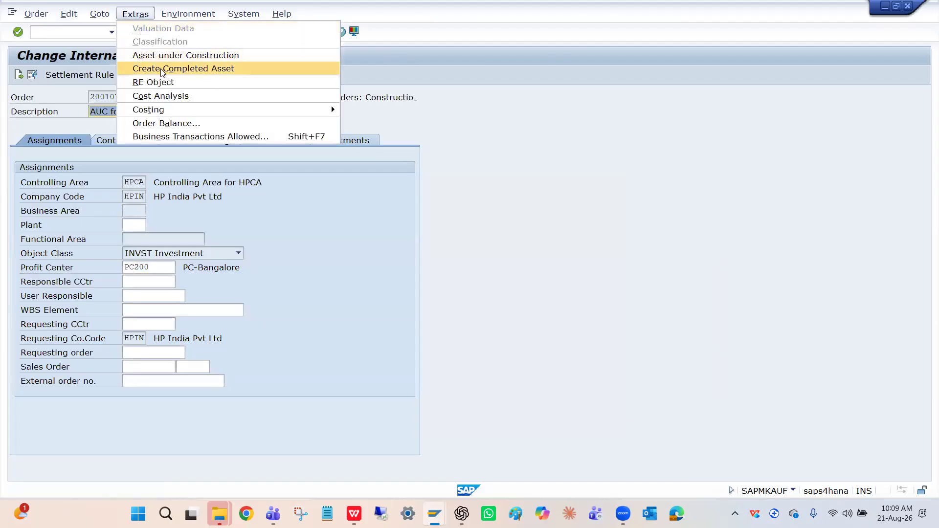
pyautogui.click(163, 71)
pyautogui.click(432, 98)
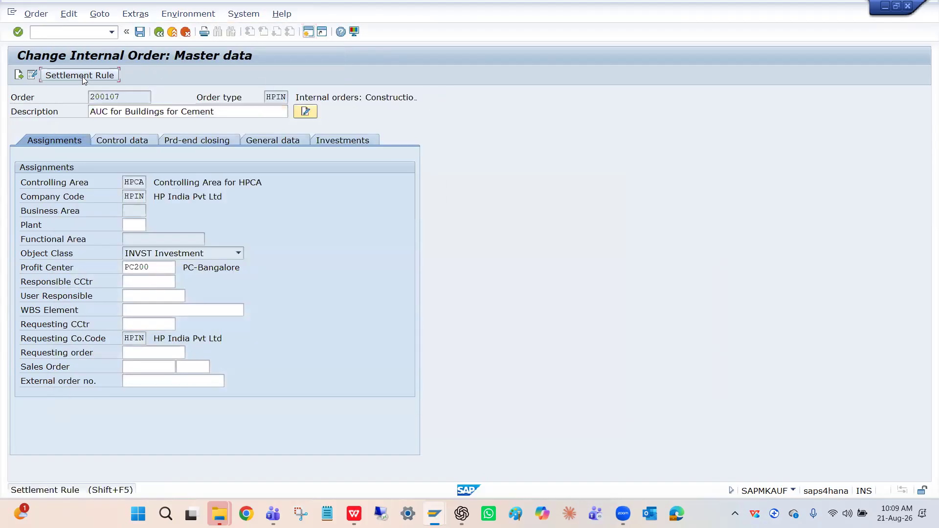
# Open the order's settlement rule again and check the asset assigned as receiver of the FUL distribution rule.
pyautogui.click(82, 76)
pyautogui.click(69, 184)
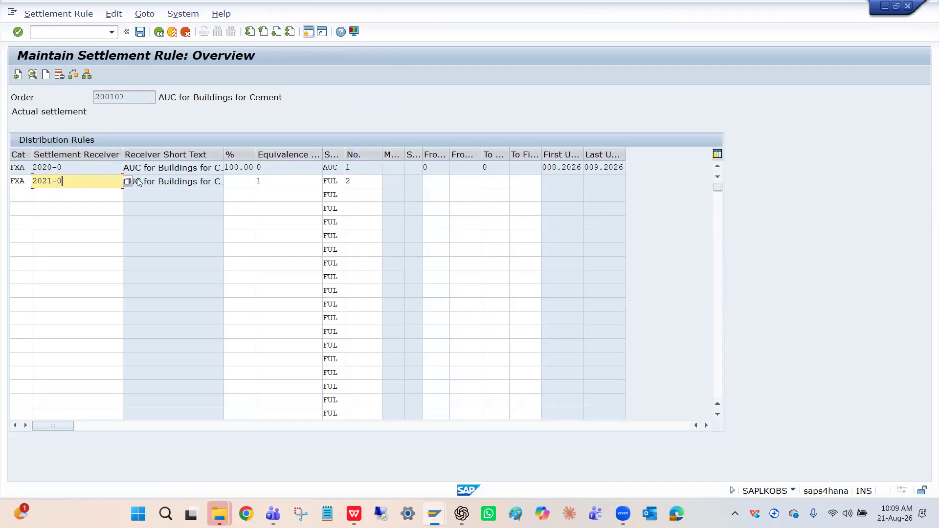
pyautogui.click(154, 180)
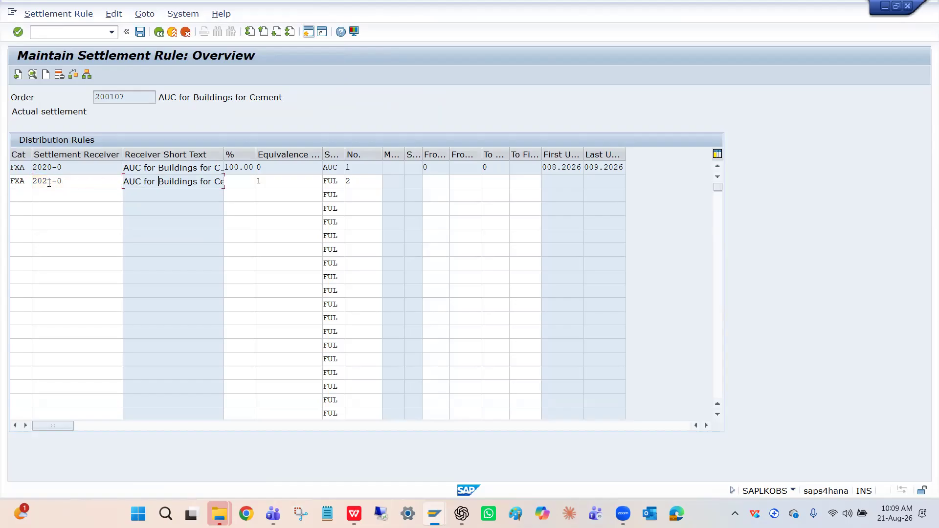
# Switch to the Asset Explorer session, display asset 2021 and check its planned values for book depreciation.
pyautogui.hotkey('alt', 'Tab')
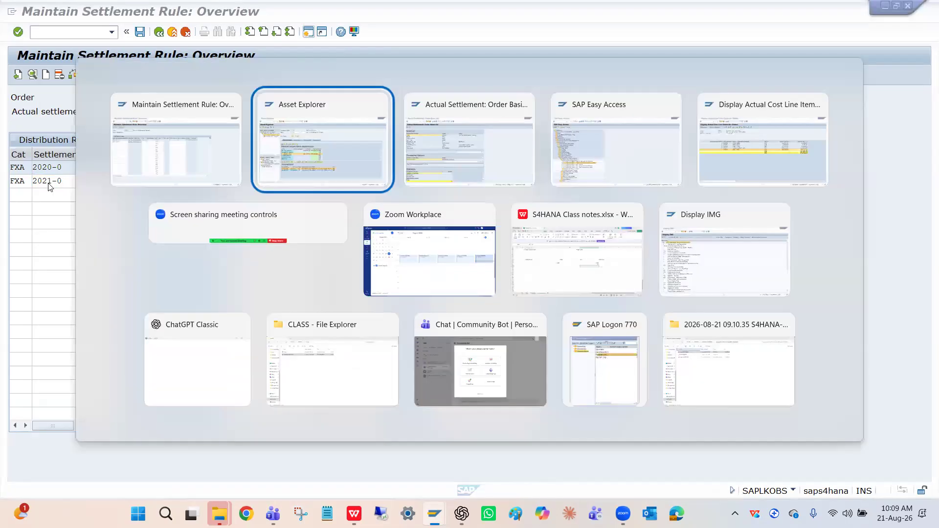
pyautogui.click(283, 159)
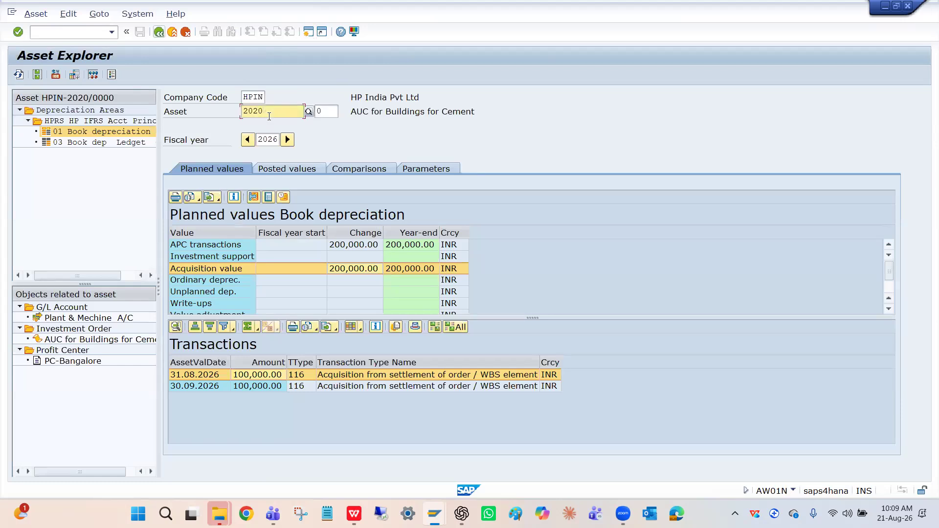
pyautogui.press('BackSpace')
pyautogui.write('1')
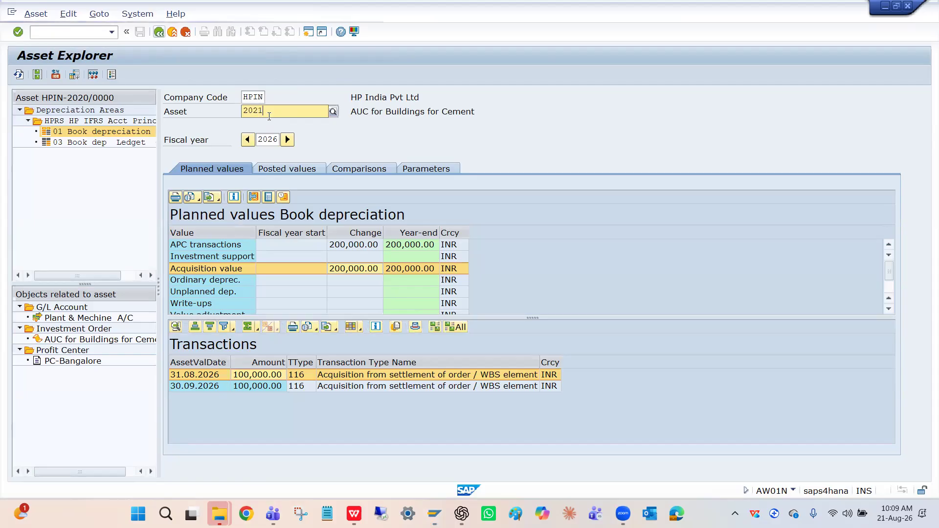
pyautogui.press('Return')
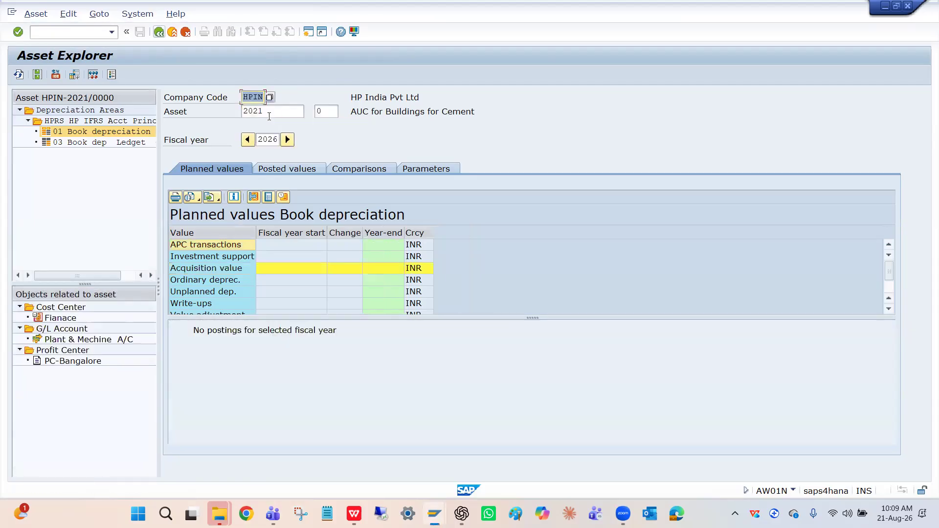
pyautogui.click(292, 245)
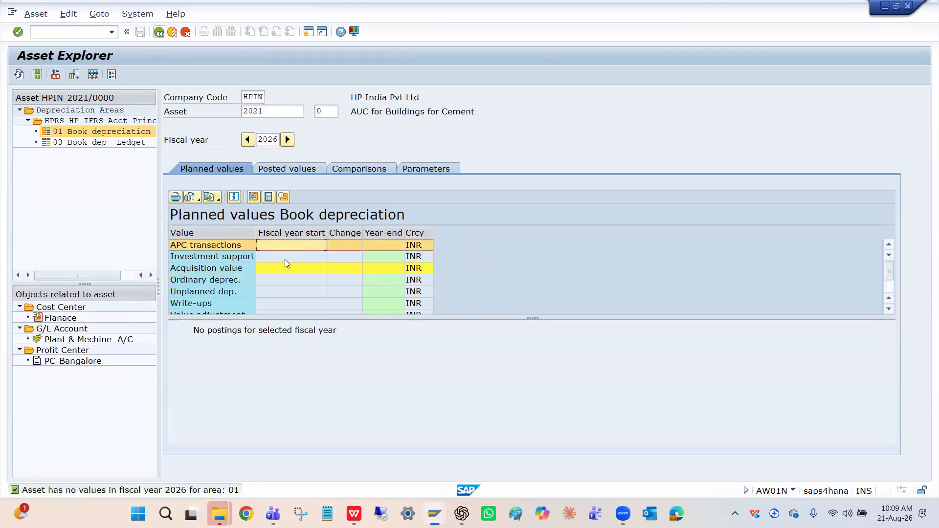
pyautogui.click(285, 259)
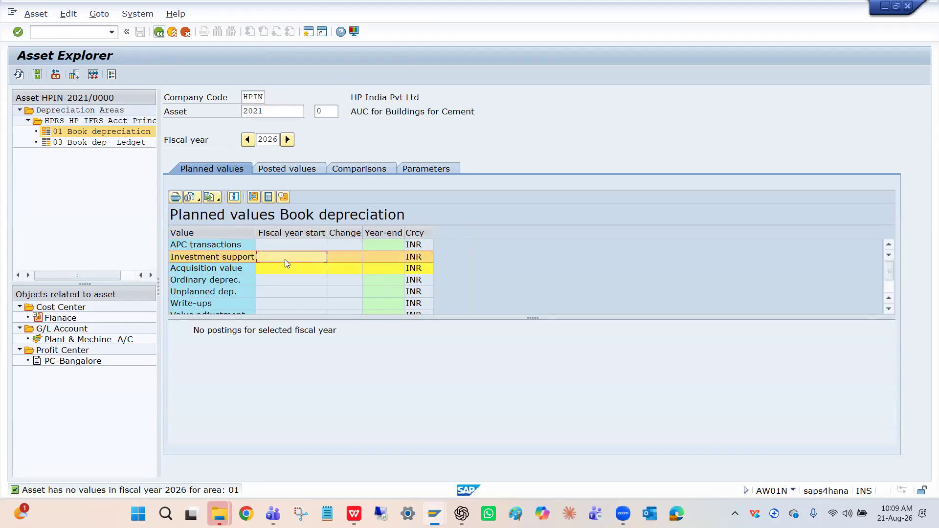
# Switch to the Actual Settlement session, return to the selection screen and set the processing type to 8 Full Settlement.
pyautogui.hotkey('alt', 'Tab')
pyautogui.hotkey('alt', 'Tab')
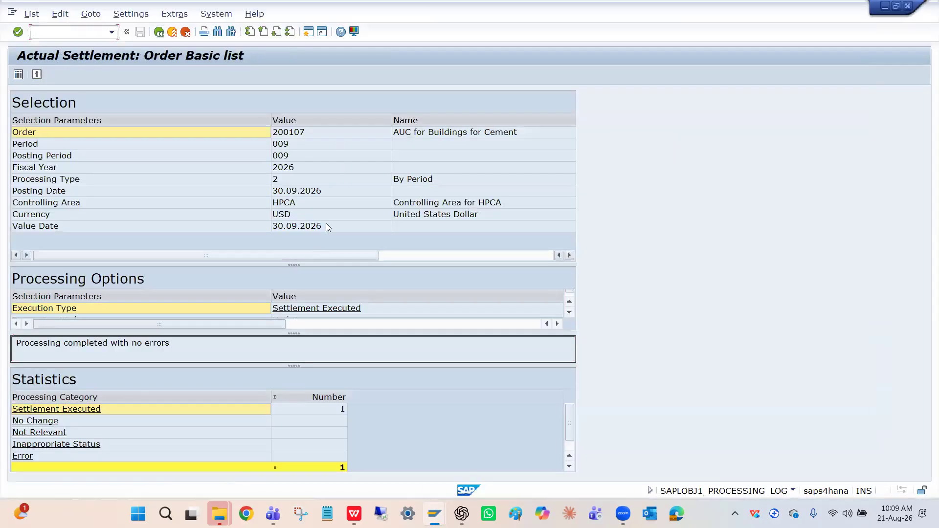
pyautogui.click(158, 32)
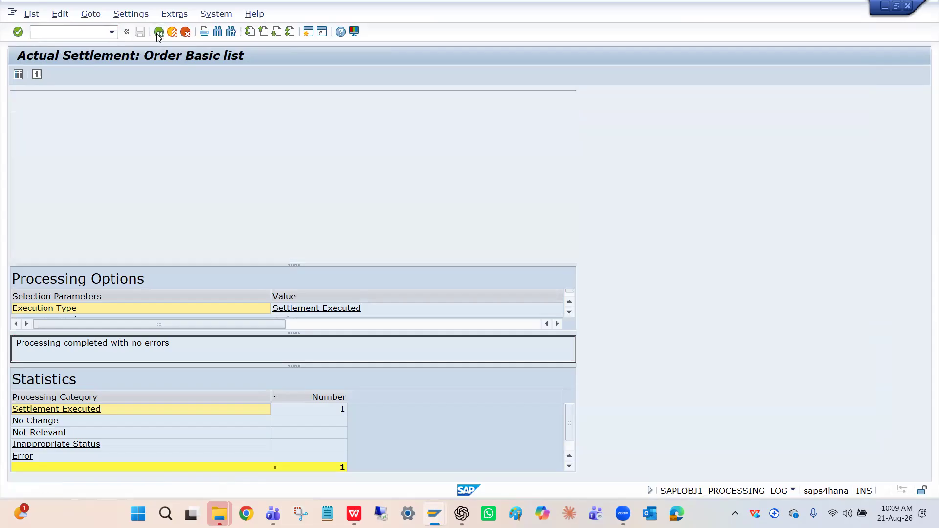
pyautogui.click(159, 140)
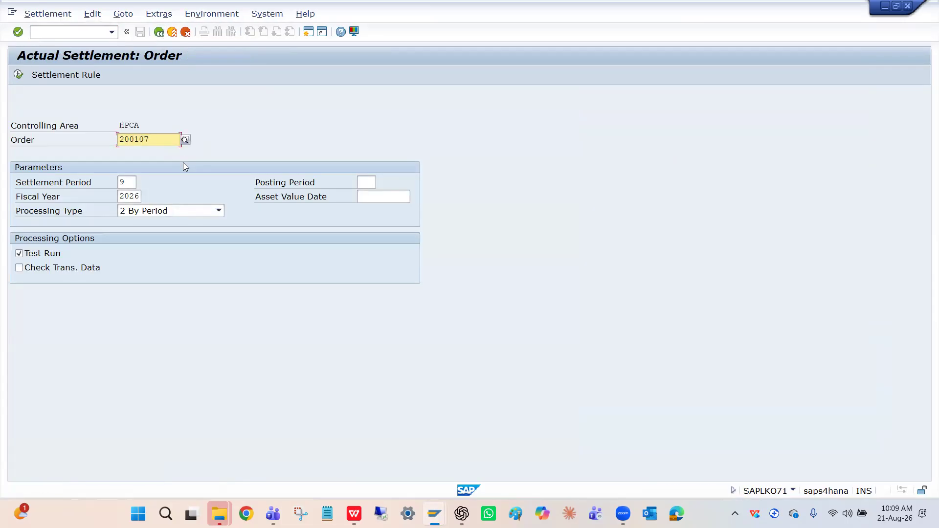
pyautogui.click(175, 215)
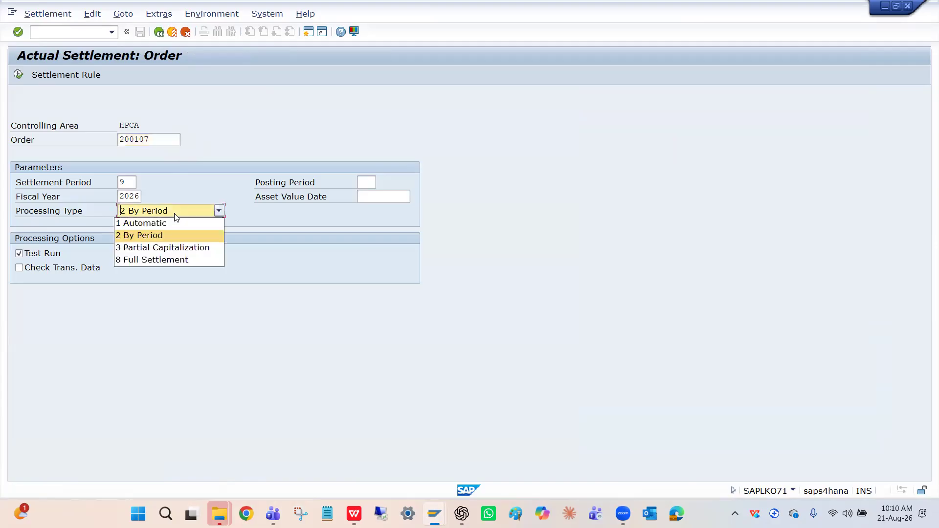
pyautogui.click(153, 260)
# Switch to the Maintain Settlement Rule session and check the FUL rule's settlement type and receiver.
pyautogui.hotkey('alt', 'Tab')
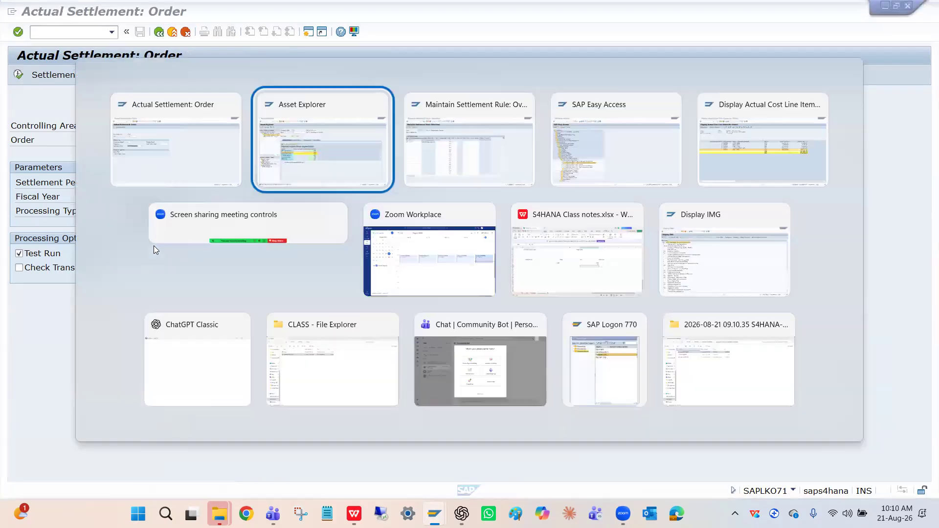
pyautogui.press('Tab')
pyautogui.click(330, 185)
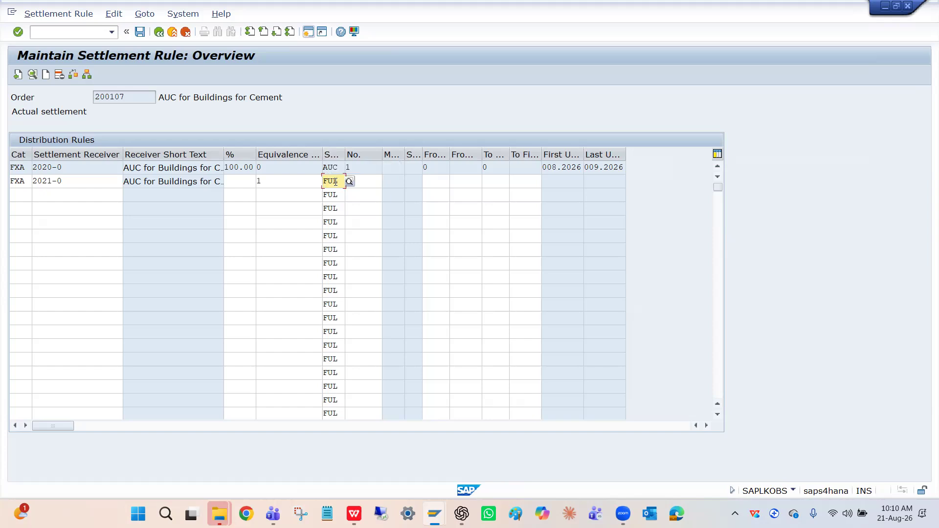
pyautogui.click(67, 186)
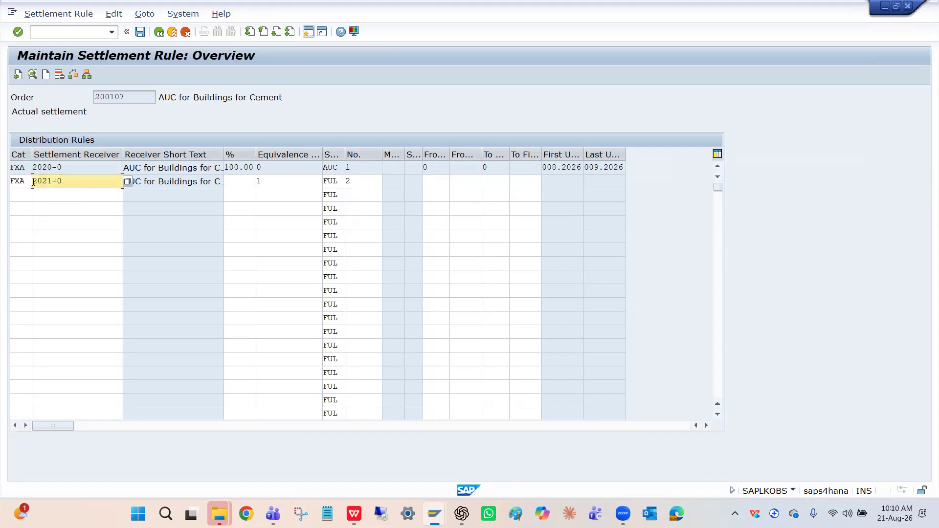
# Return to the Actual Settlement session, execute the full settlement as a test run for period 9 and open its detail list.
pyautogui.hotkey('alt', 'Tab')
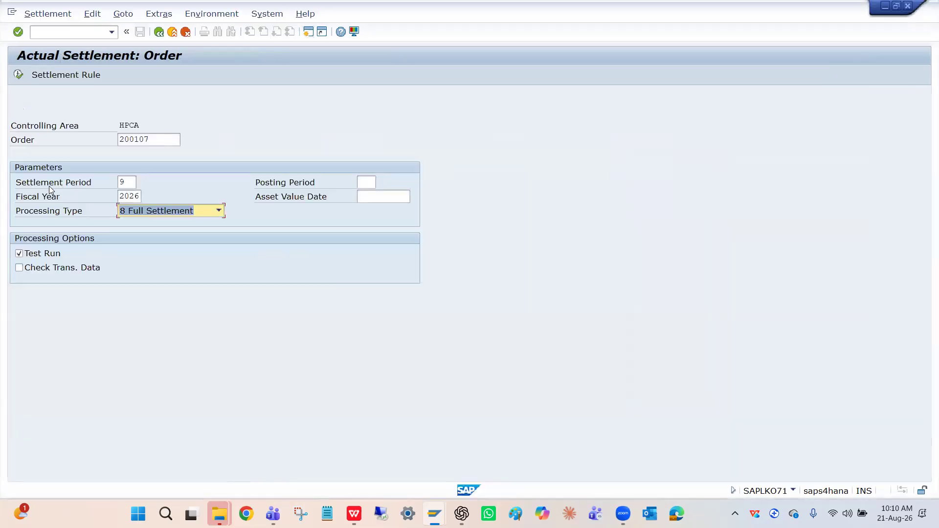
pyautogui.click(19, 76)
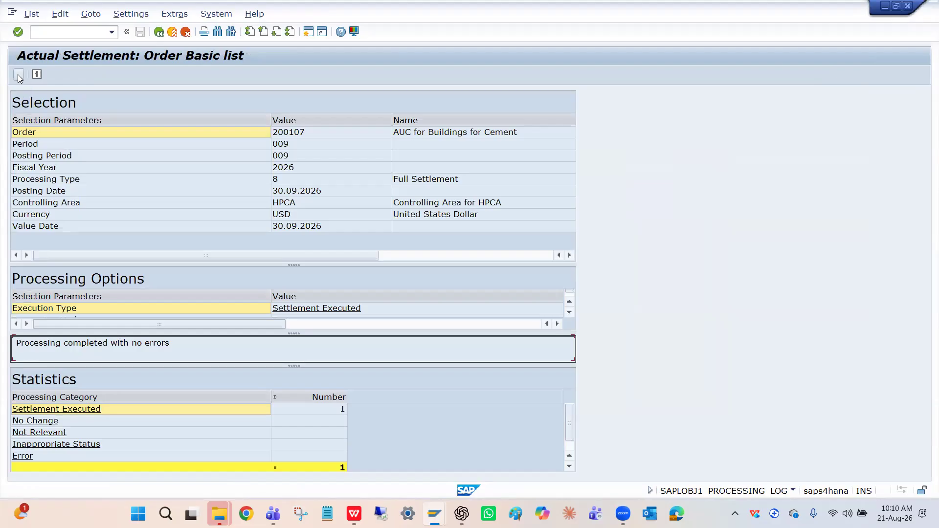
pyautogui.click(18, 74)
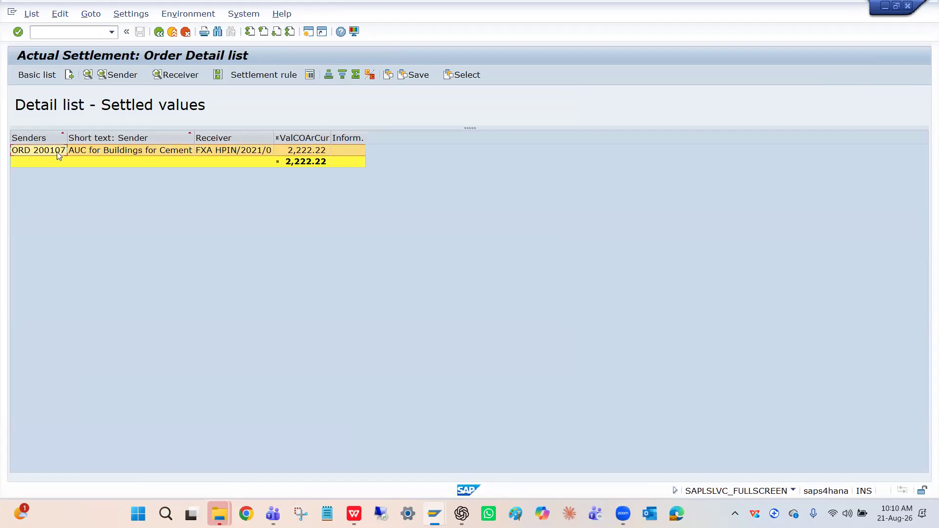
pyautogui.click(78, 151)
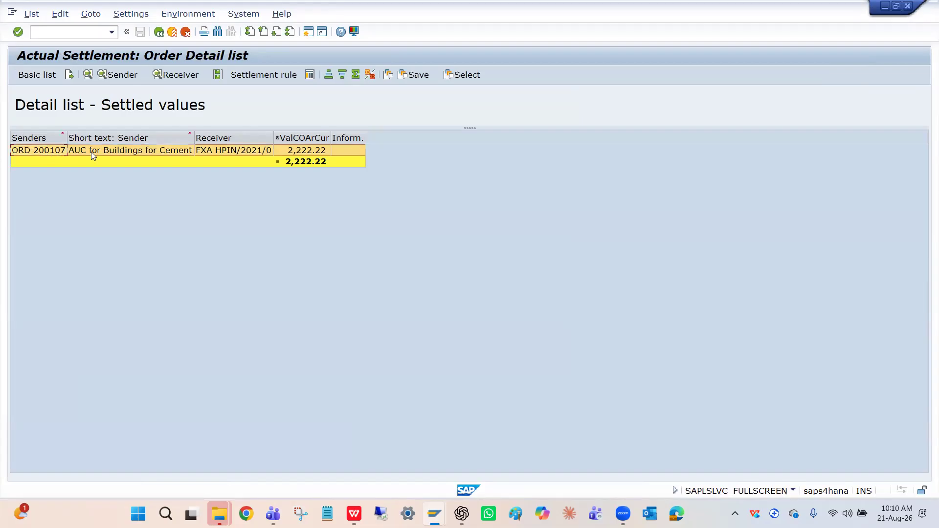
# Check the sender order and receiving asset in the detail list against the Maintain Settlement Rule and Asset Explorer sessions.
pyautogui.click(40, 153)
pyautogui.click(104, 152)
pyautogui.click(219, 150)
pyautogui.hotkey('alt', 'Tab')
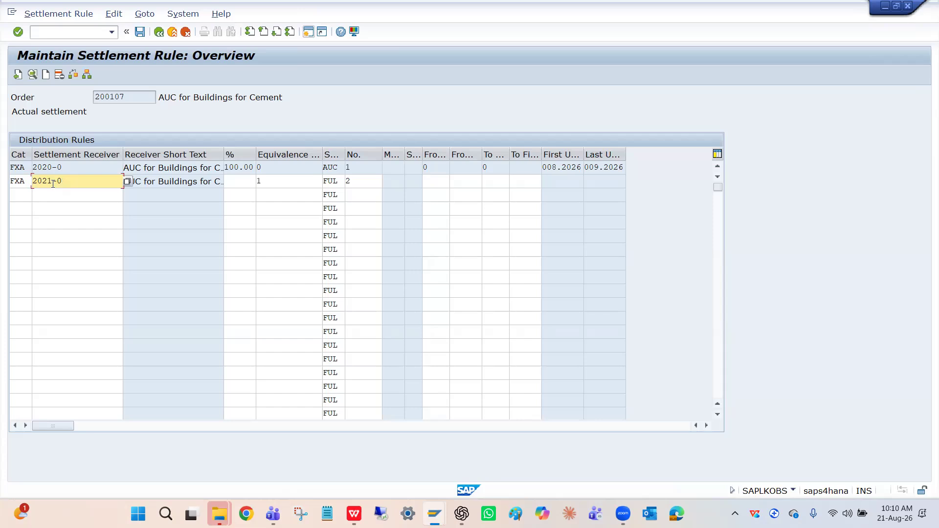
pyautogui.hotkey('alt', 'Tab')
pyautogui.hotkey('alt', 'Tab')
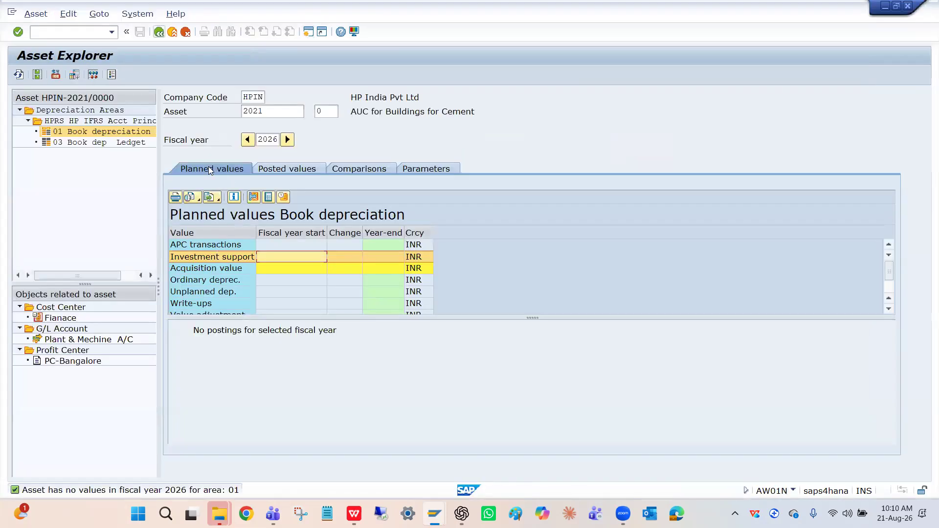
pyautogui.hotkey('alt', 'Tab')
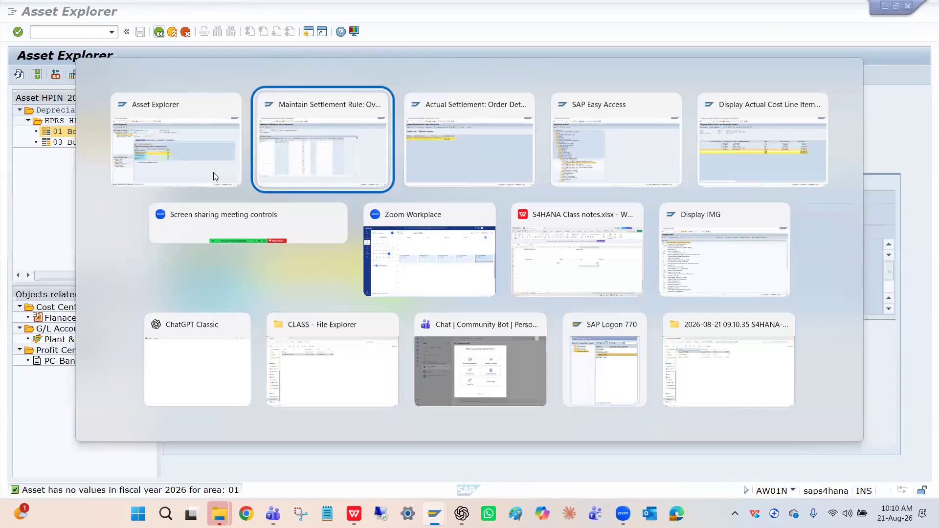
pyautogui.hotkey('alt', 'Tab')
pyautogui.hotkey('alt', 'Tab')
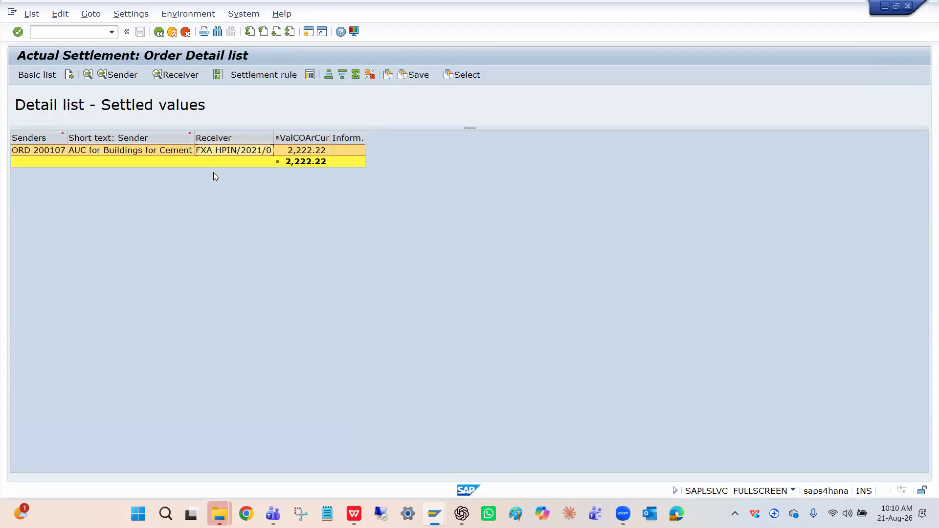
# Return to the settlement selection screen and try to execute the full settlement for period 9 with Test Run turned off.
pyautogui.click(159, 32)
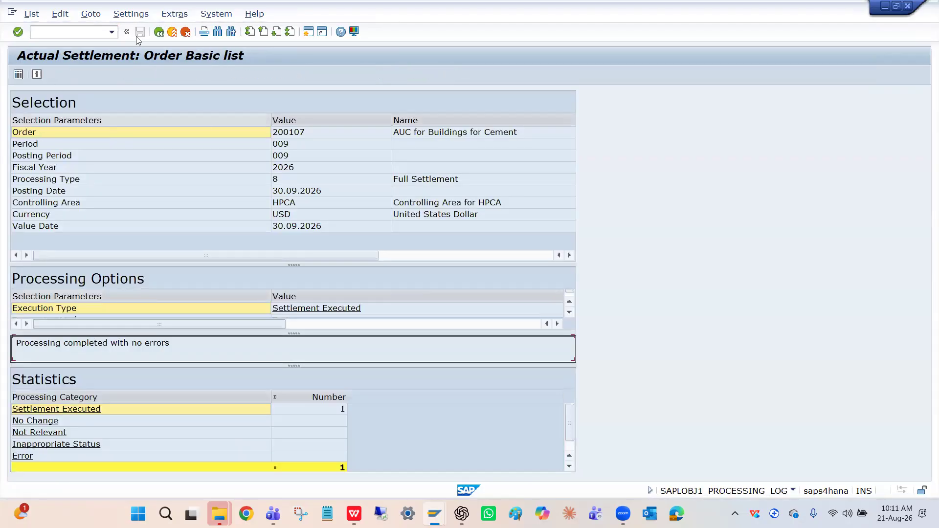
pyautogui.click(163, 34)
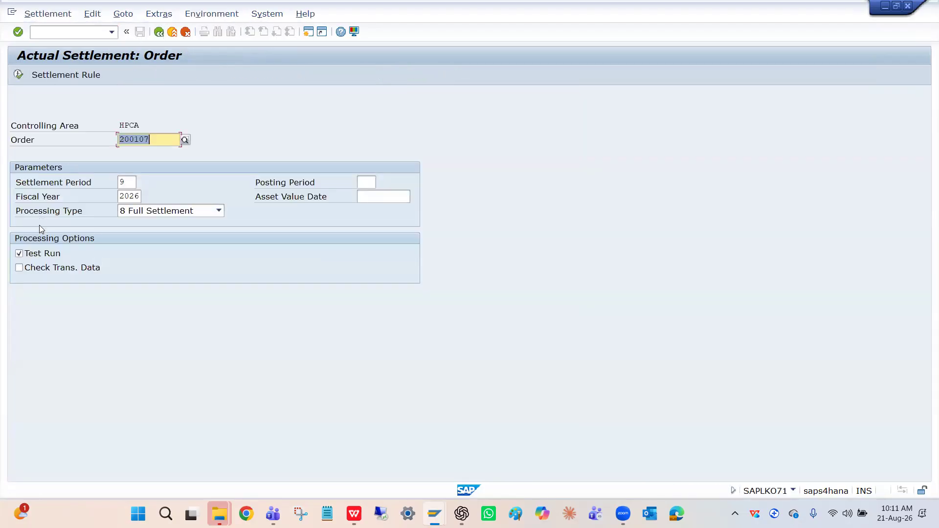
pyautogui.click(27, 257)
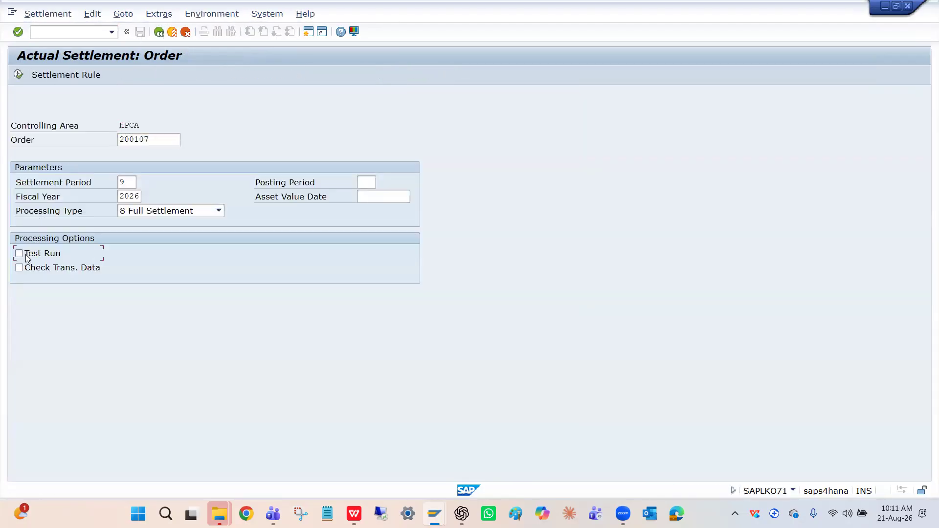
pyautogui.click(18, 75)
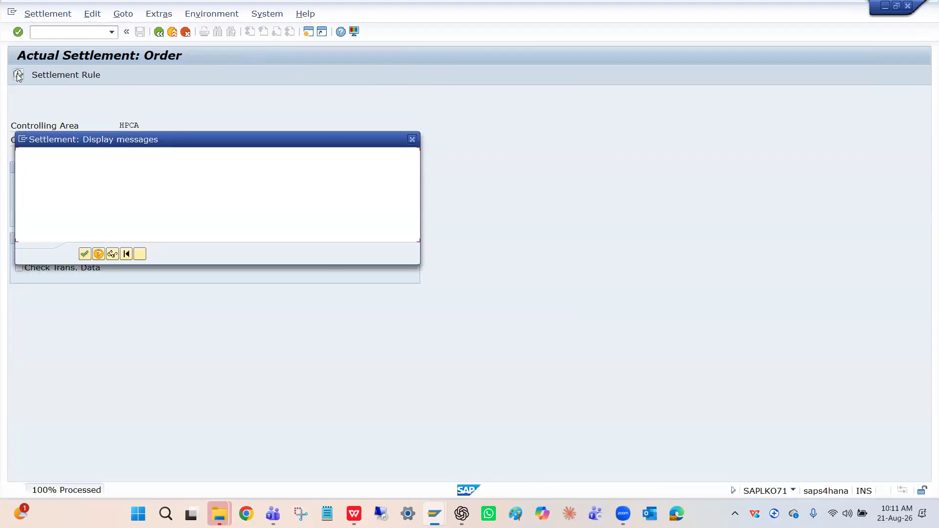
pyautogui.click(85, 254)
# Switch to the Maintain Settlement Rule session and leave order 200107, going back to the Change Internal Order initial screen.
pyautogui.hotkey('alt', 'Tab')
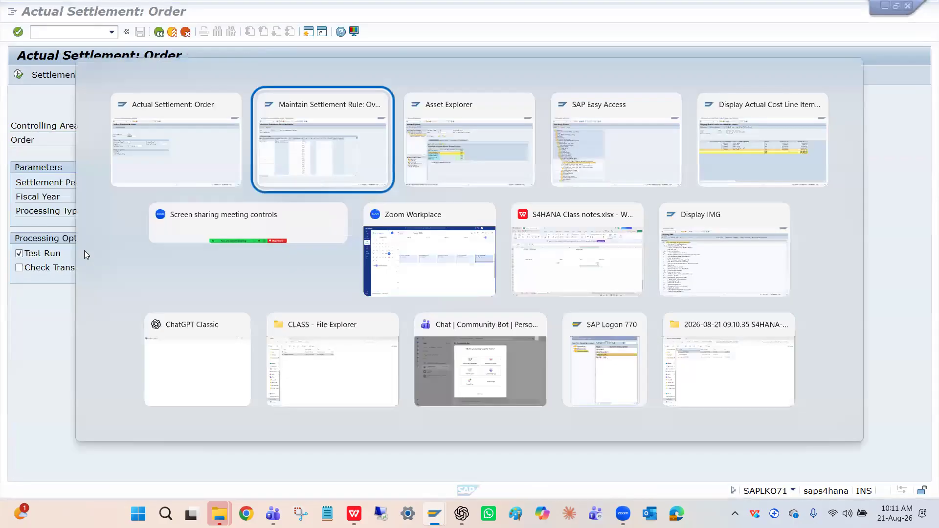
pyautogui.click(159, 35)
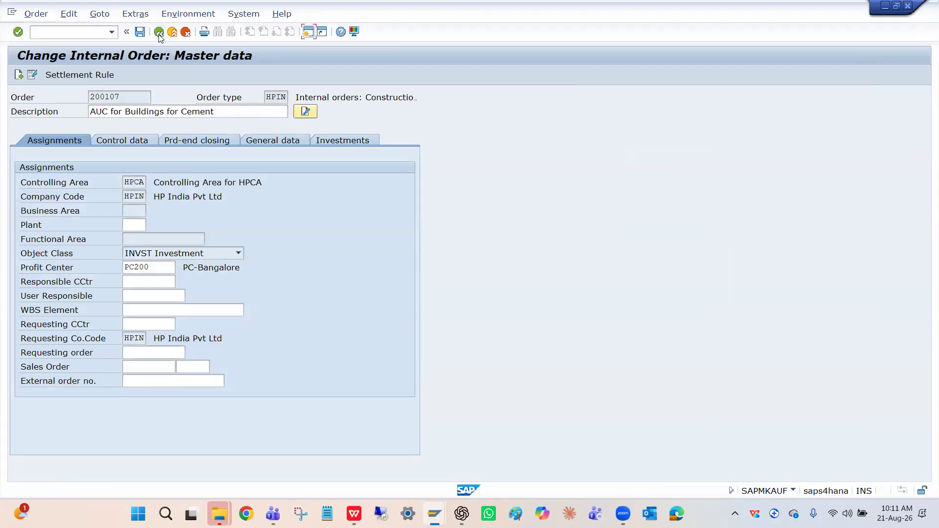
pyautogui.click(159, 35)
# Return to the Actual Settlement session, turn off Test Run and execute the full settlement of order 200107 for period 9.
pyautogui.hotkey('alt', 'Tab')
pyautogui.hotkey('alt', 'Tab')
pyautogui.hotkey('alt', 'Tab')
pyautogui.hotkey('alt', 'Tab')
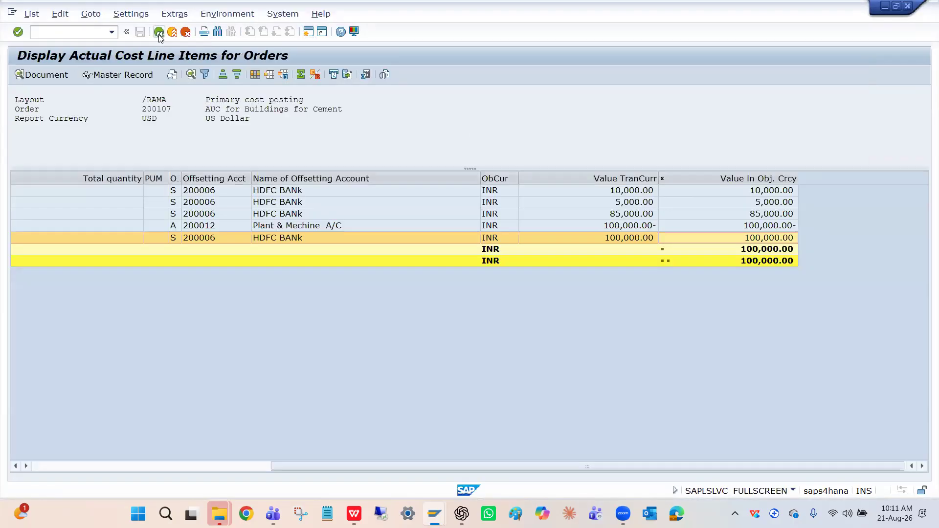
pyautogui.hotkey('alt', 'Tab')
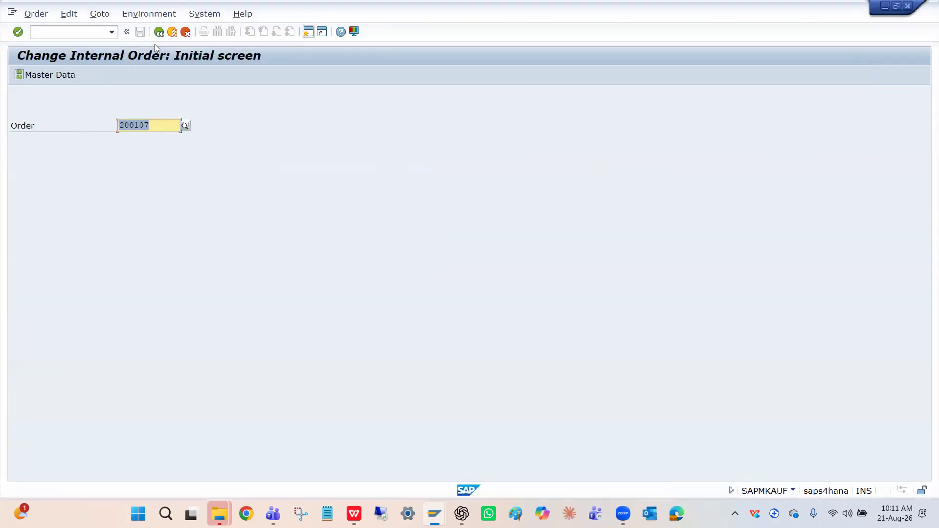
pyautogui.hotkey('alt', 'Tab')
pyautogui.hotkey('alt', 'Tab')
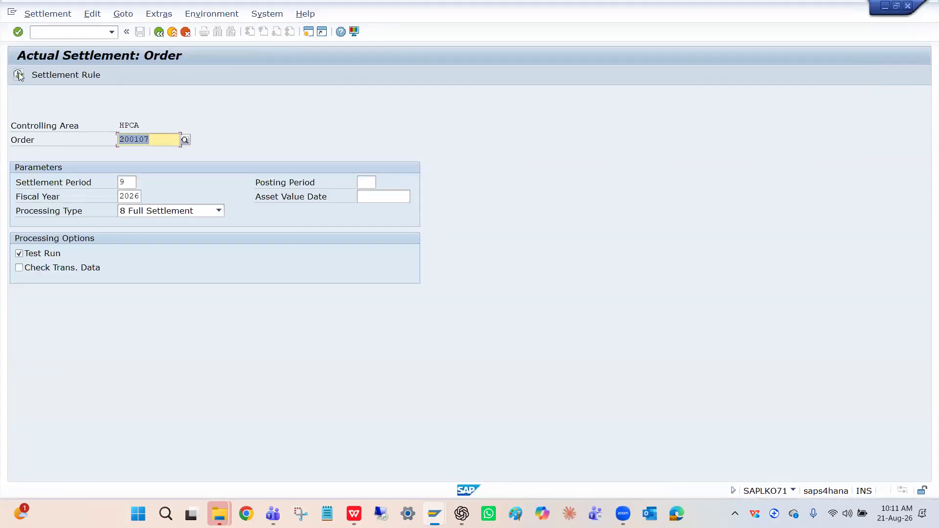
pyautogui.click(21, 254)
pyautogui.click(20, 253)
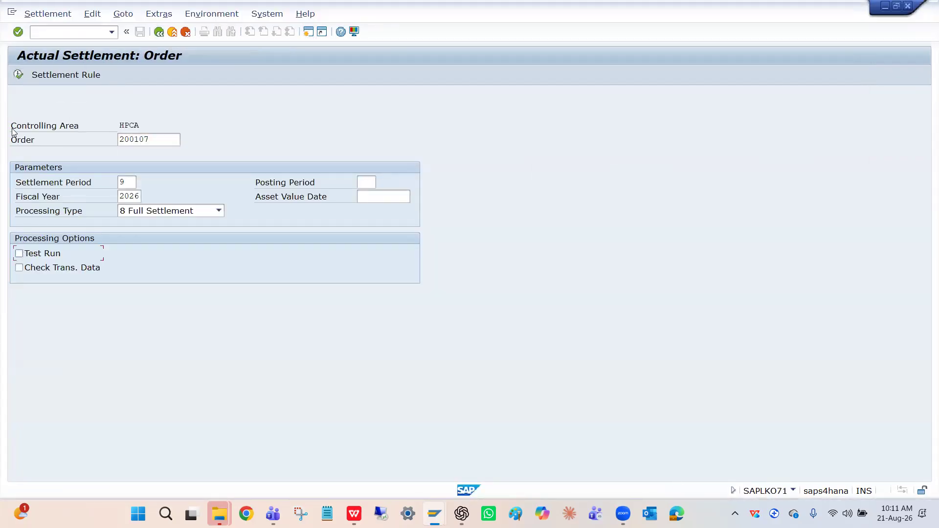
pyautogui.click(18, 75)
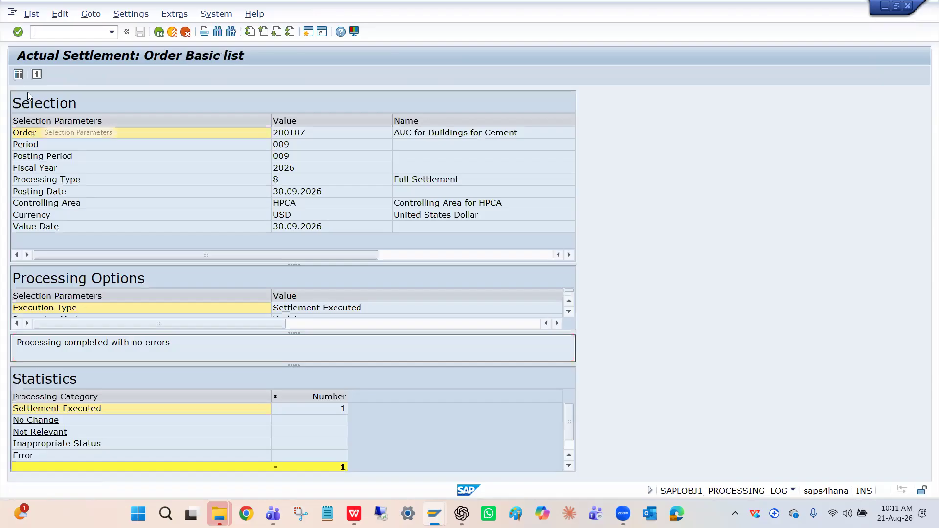
# Open the settlement's detail list, display its accounting document and check the line items for assets 2020 and 2021.
pyautogui.click(18, 75)
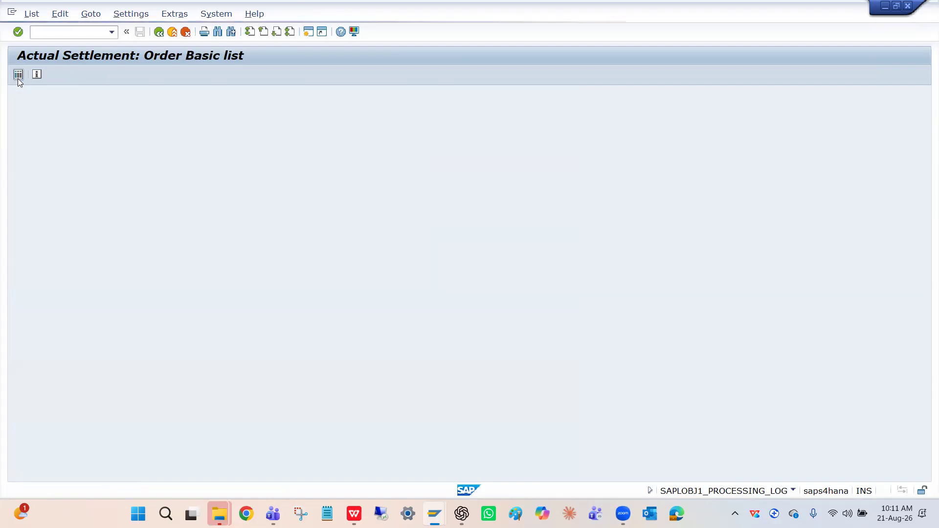
pyautogui.click(262, 77)
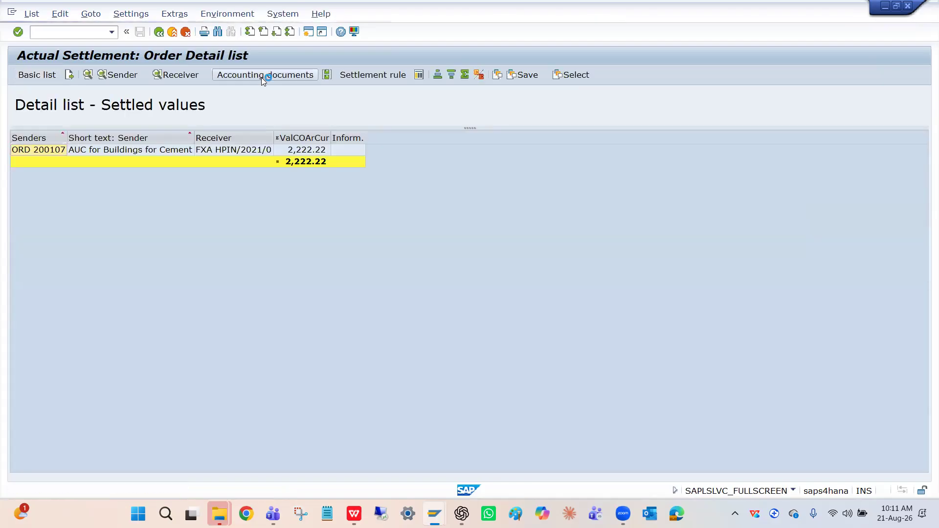
pyautogui.doubleClick(113, 155)
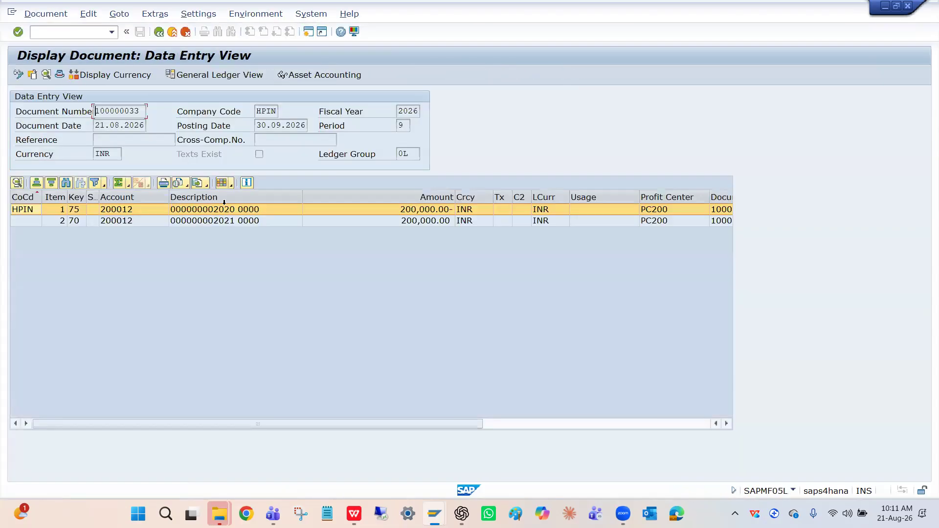
pyautogui.click(145, 212)
pyautogui.click(138, 221)
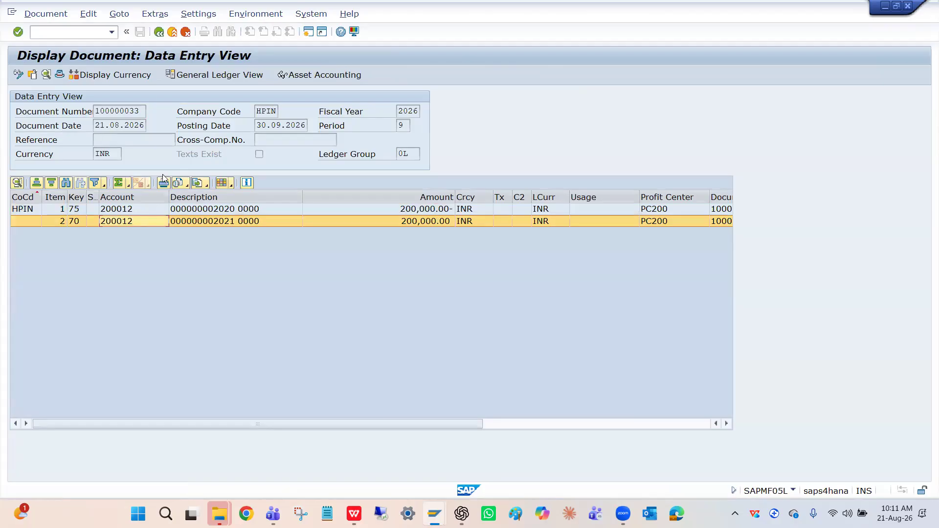
pyautogui.click(158, 32)
# Open the Asset Transaction document of the settlement and display the asset accounting overview for asset 2021.
pyautogui.doubleClick(90, 167)
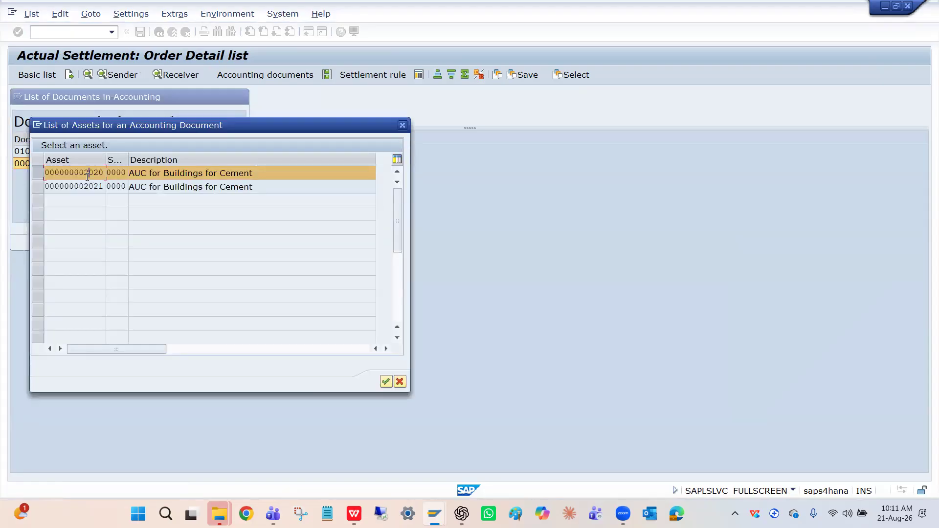
pyautogui.doubleClick(84, 186)
pyautogui.doubleClick(82, 185)
pyautogui.doubleClick(75, 186)
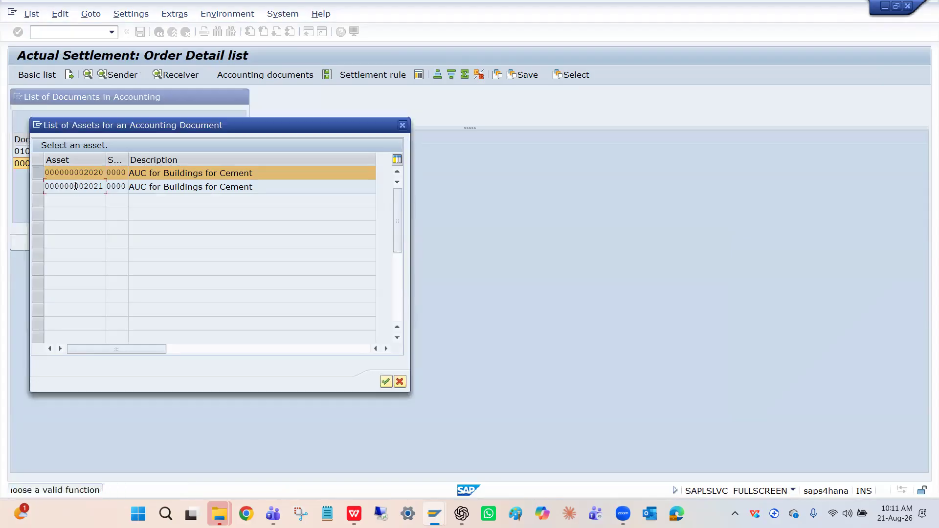
pyautogui.click(35, 188)
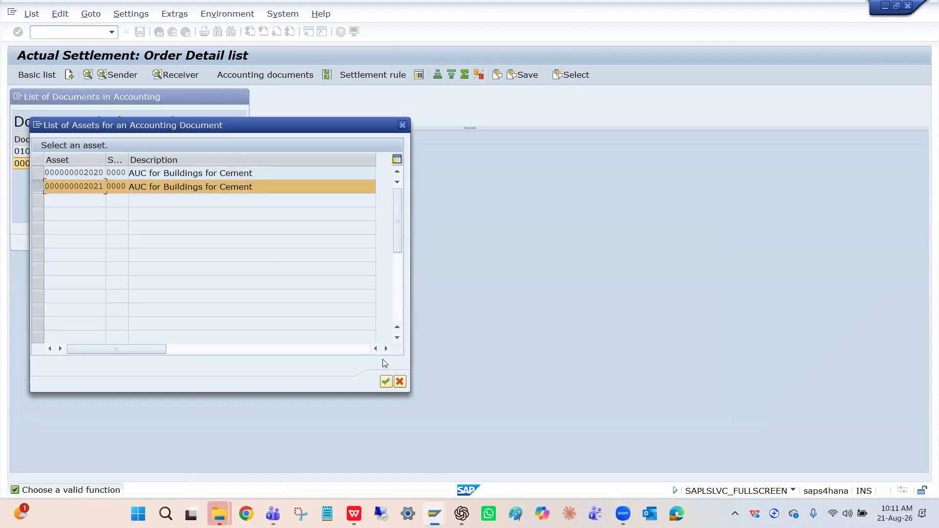
pyautogui.click(386, 381)
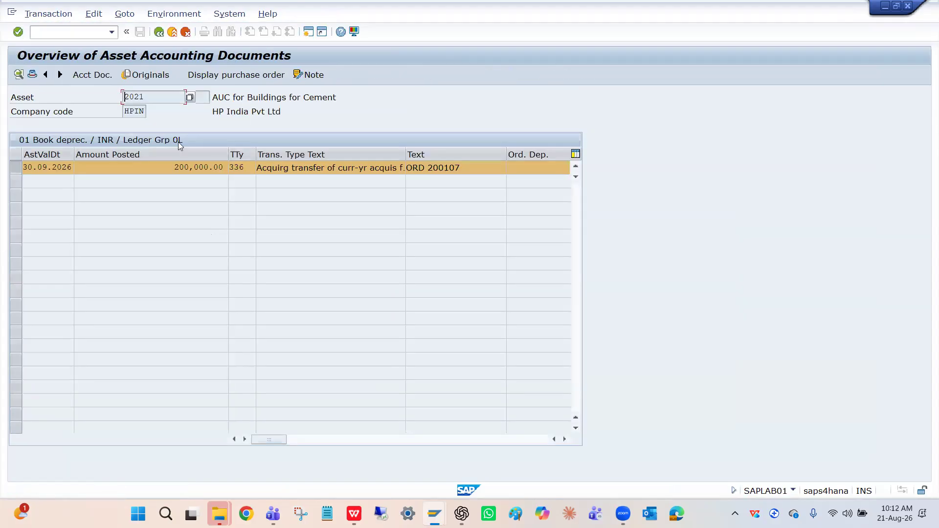
# Display the accounting document behind asset 2021's posting, check its debit line, and go back to the list of accounting documents.
pyautogui.click(100, 74)
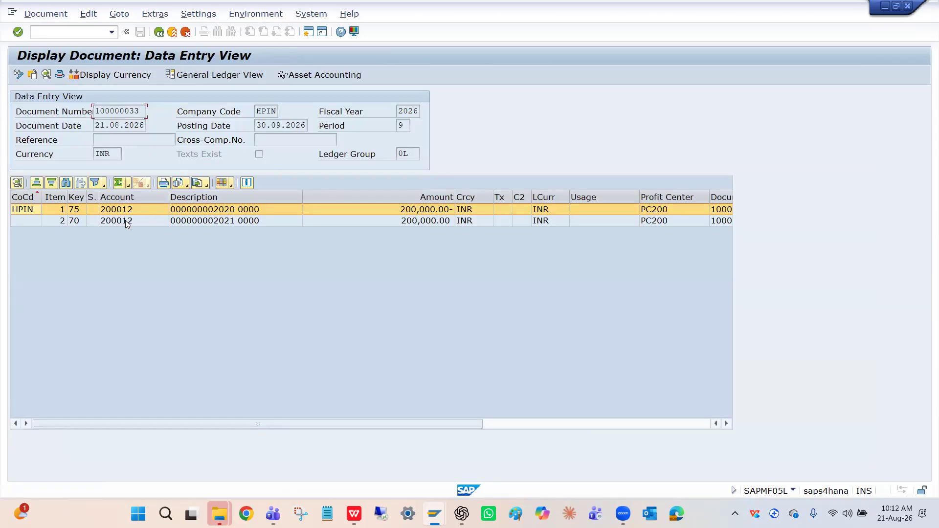
pyautogui.click(127, 222)
pyautogui.click(160, 34)
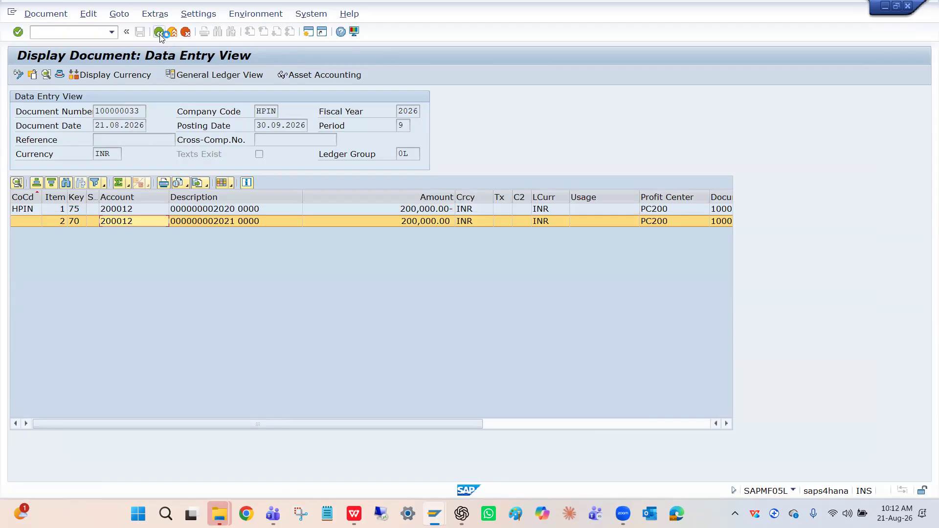
pyautogui.click(160, 34)
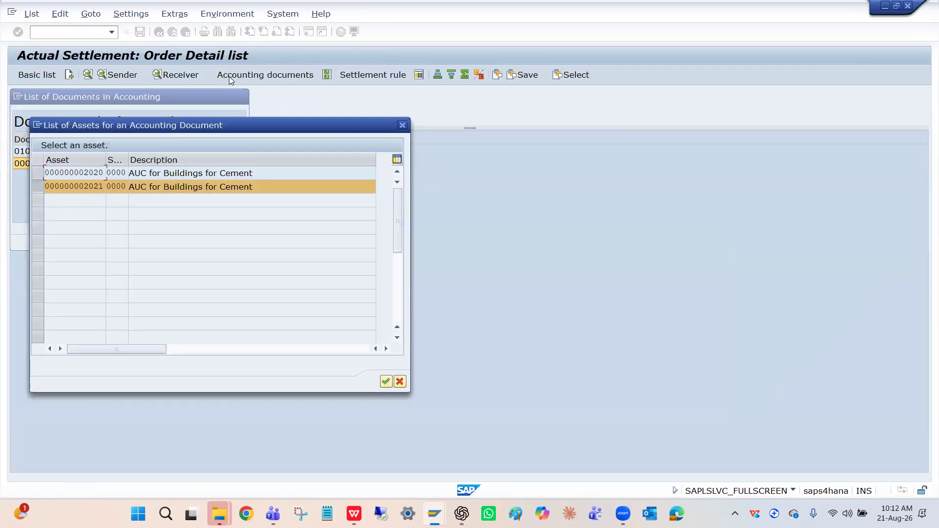
pyautogui.click(404, 130)
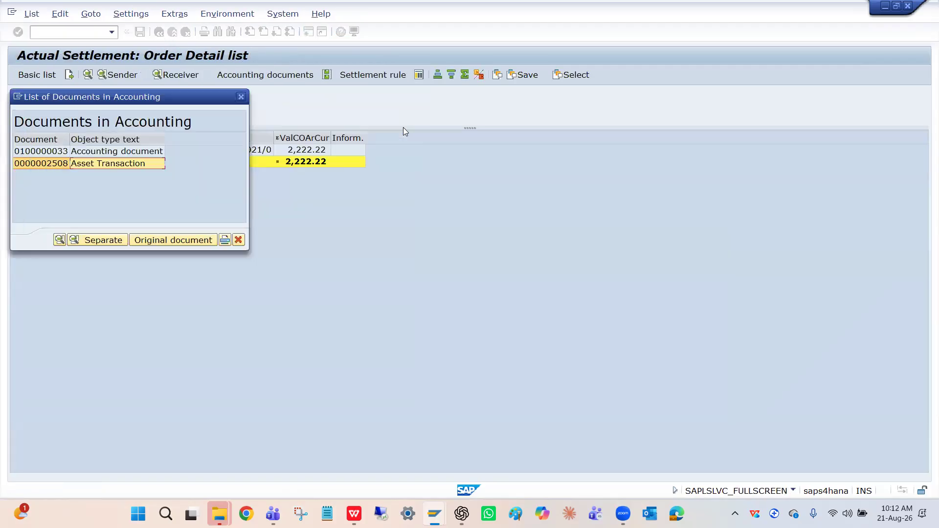
# Switch to the Asset Explorer session, refresh asset 2021 and check its planned APC transactions, ordinary depreciation and net book value.
pyautogui.hotkey('alt', 'Tab')
pyautogui.hotkey('alt', 'Tab')
pyautogui.hotkey('alt', 'Tab')
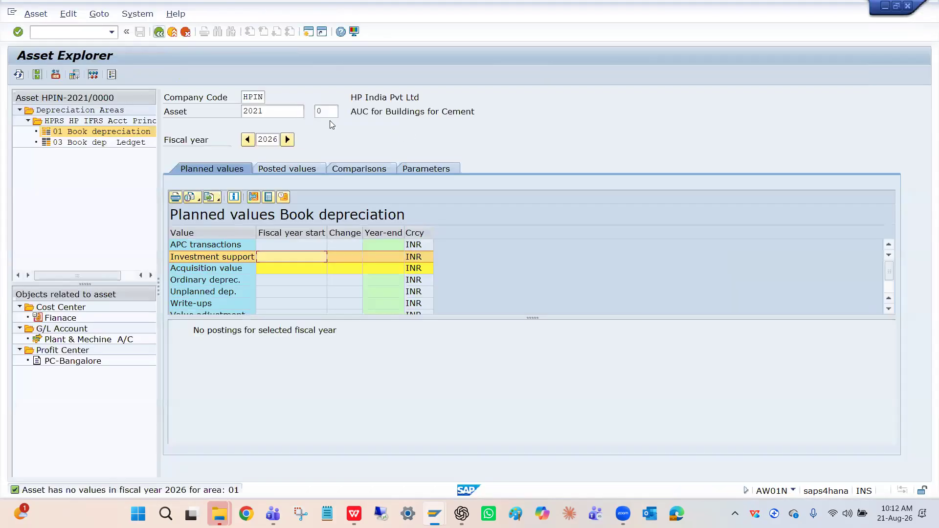
pyautogui.click(298, 110)
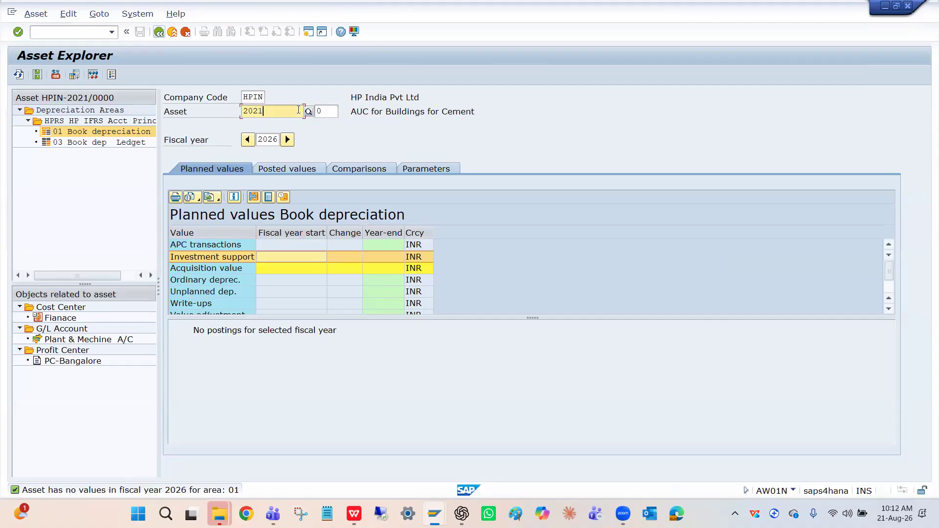
pyautogui.click(21, 77)
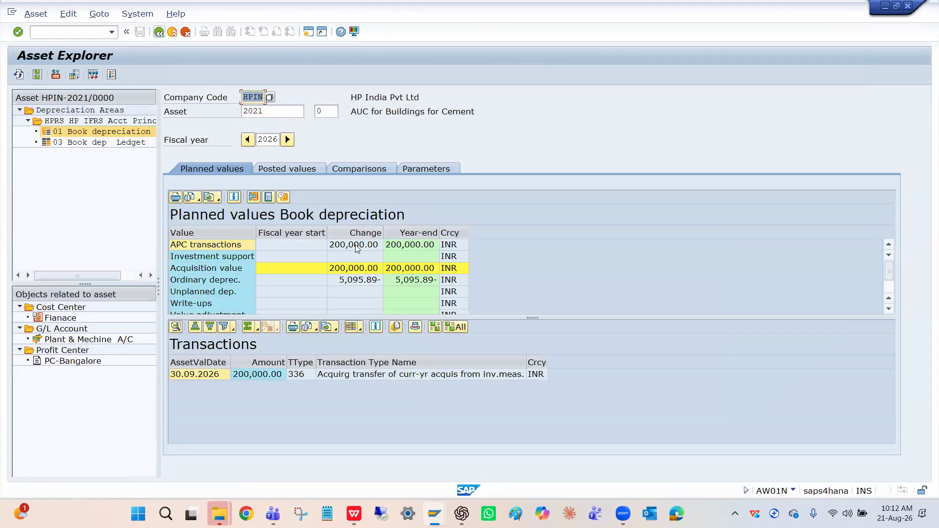
pyautogui.click(356, 249)
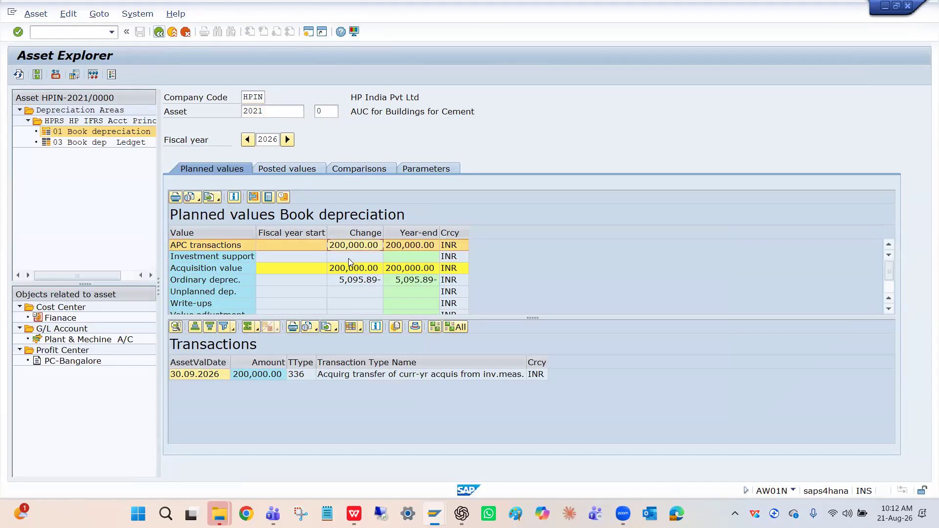
pyautogui.click(349, 279)
pyautogui.scroll(-1, 349, 278)
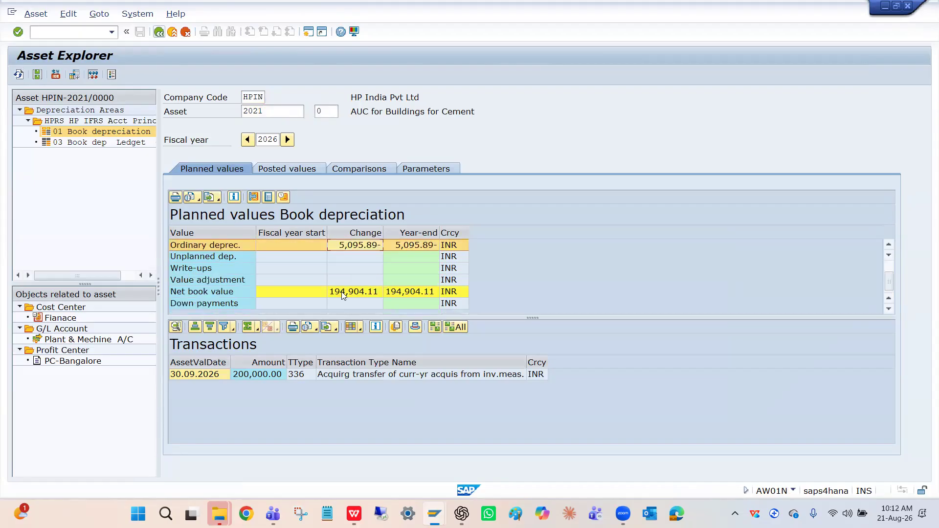
pyautogui.click(343, 296)
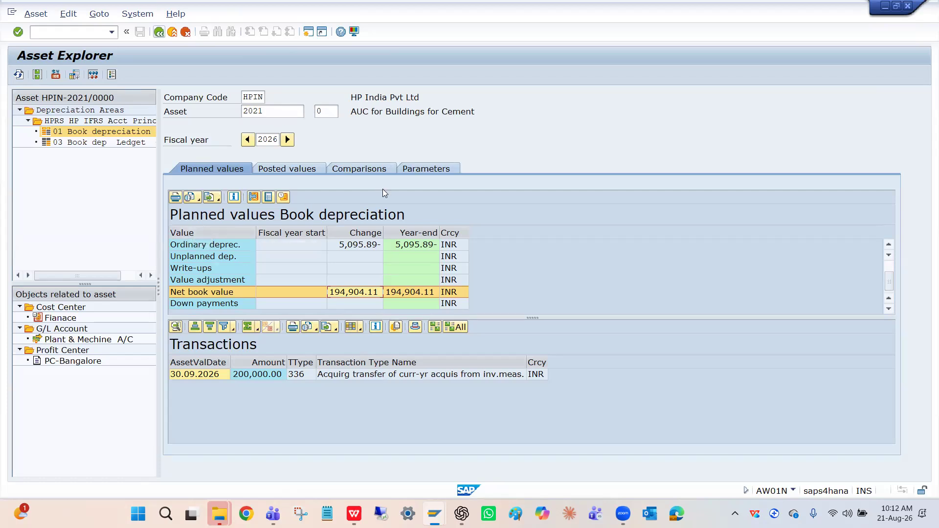
# Display asset 2021's depreciation parameters and check its depreciation key.
pyautogui.click(429, 170)
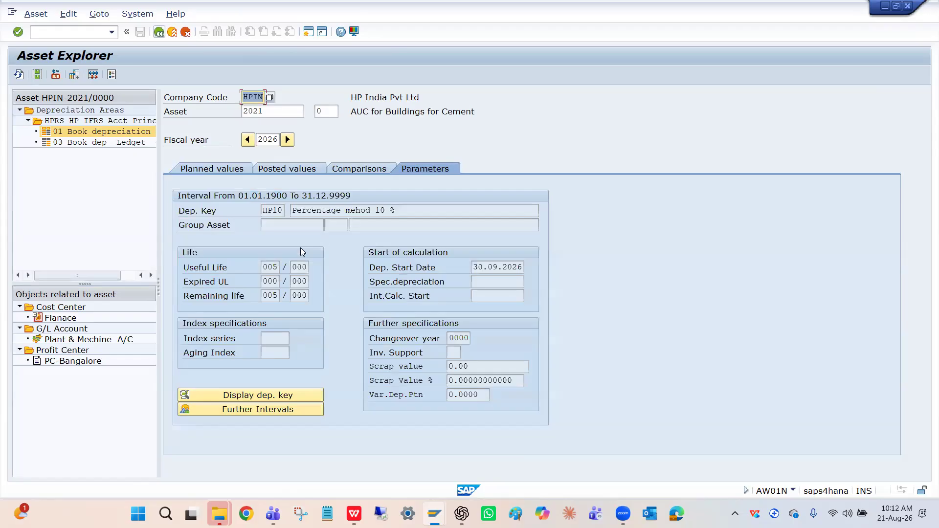
pyautogui.click(273, 212)
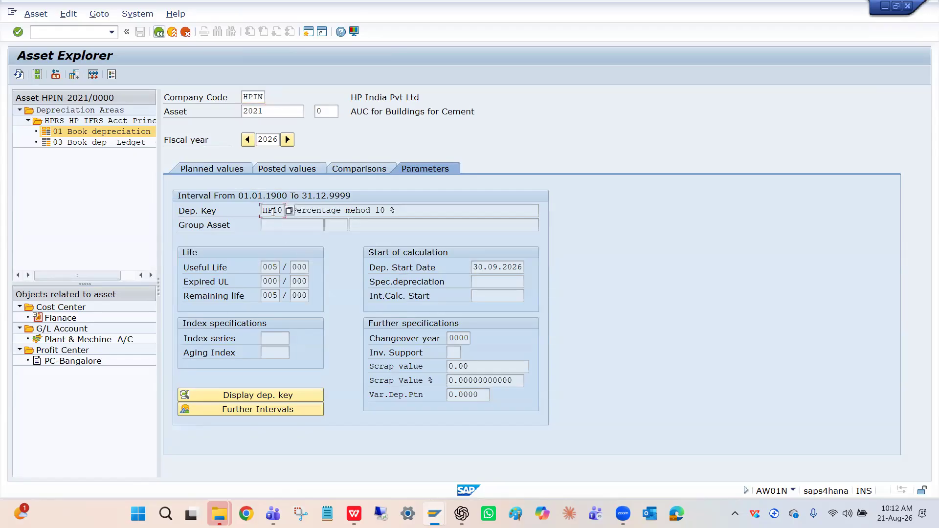
# Return to asset 2021's planned values, display the document behind its acquiring transfer transaction, and go back to the Asset Explorer.
pyautogui.click(230, 171)
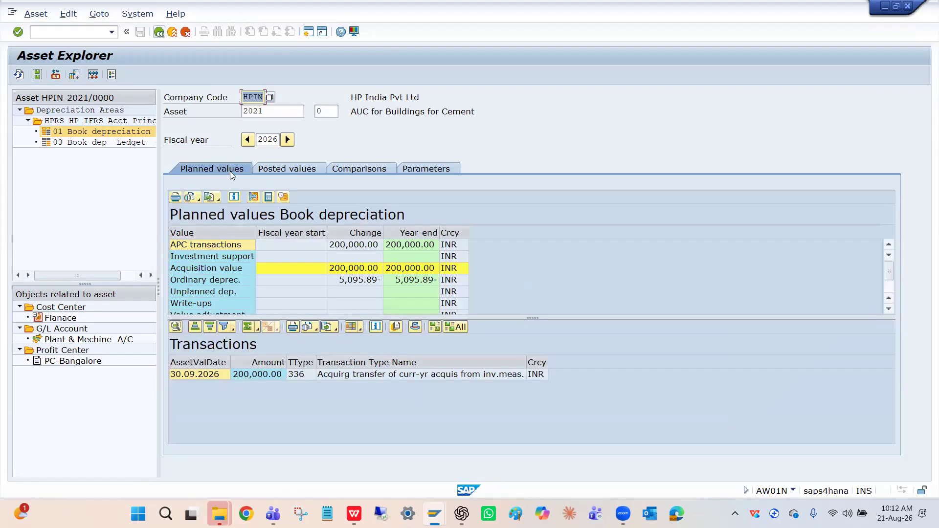
pyautogui.click(263, 376)
pyautogui.doubleClick(311, 373)
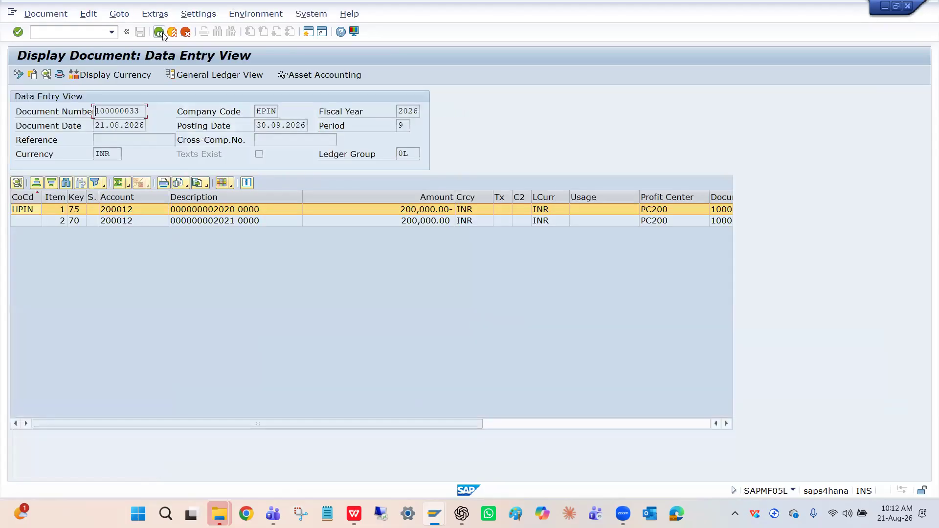
pyautogui.click(161, 33)
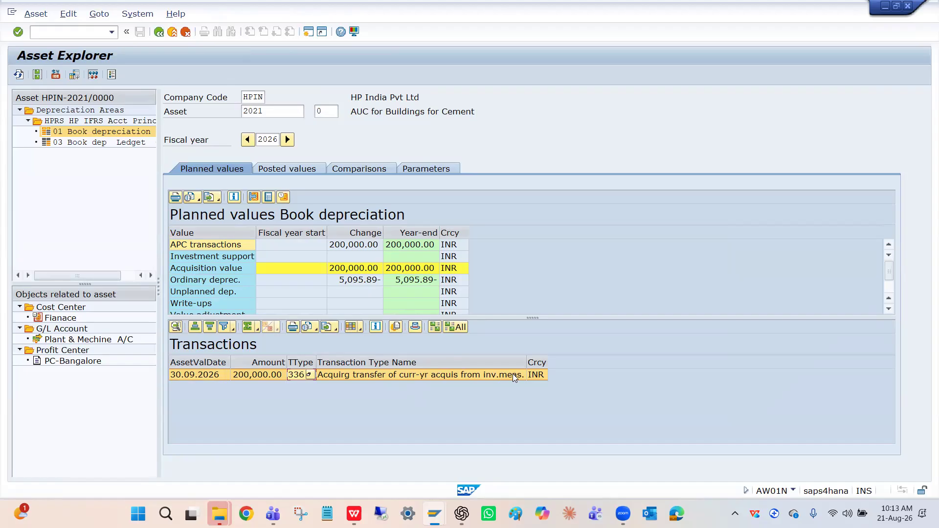
pyautogui.click(495, 376)
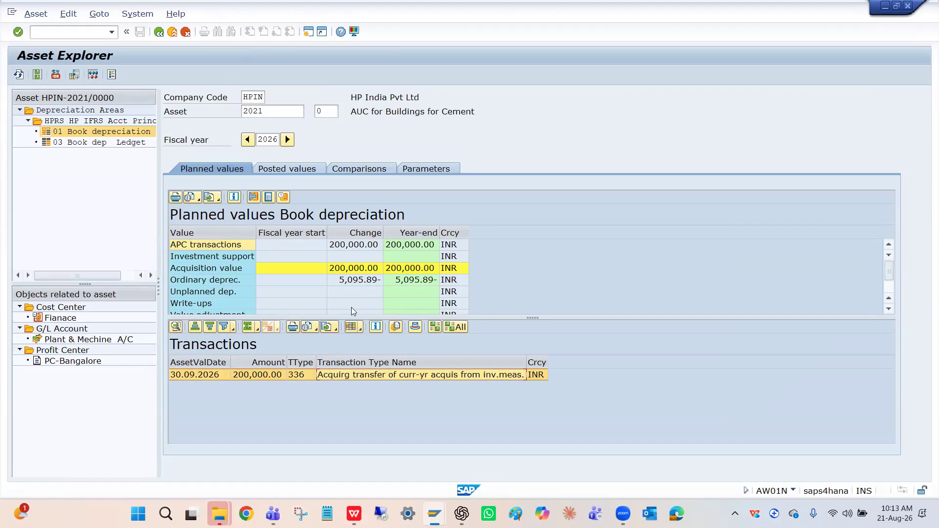
# Load asset 2020 and check its planned APC transactions, acquisition value and ordinary depreciation for fiscal year 2026.
pyautogui.click(268, 116)
pyautogui.press('BackSpace')
pyautogui.write('0')
pyautogui.press('Return')
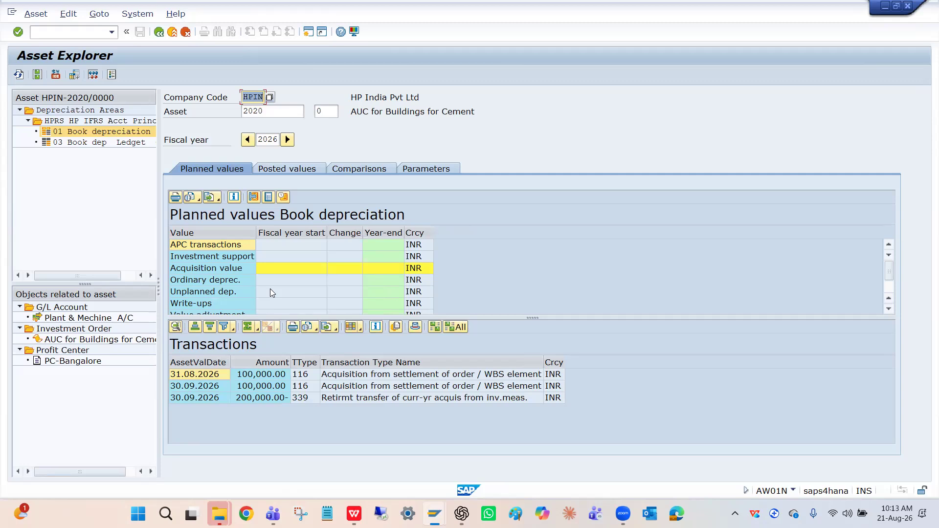
pyautogui.click(247, 246)
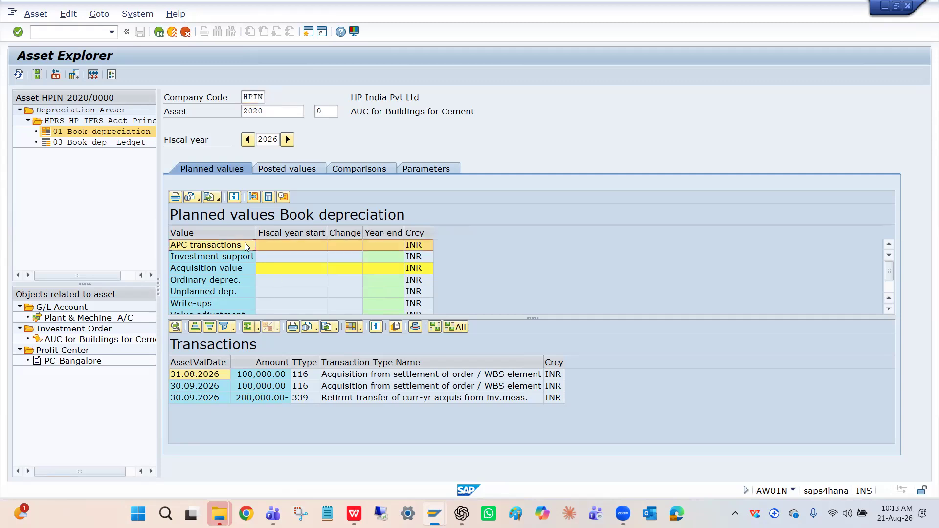
pyautogui.click(240, 268)
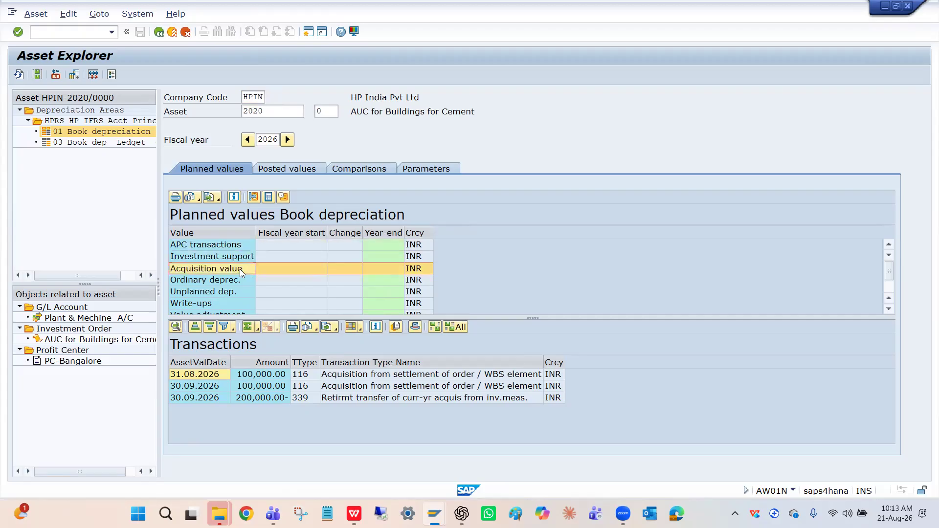
pyautogui.click(236, 280)
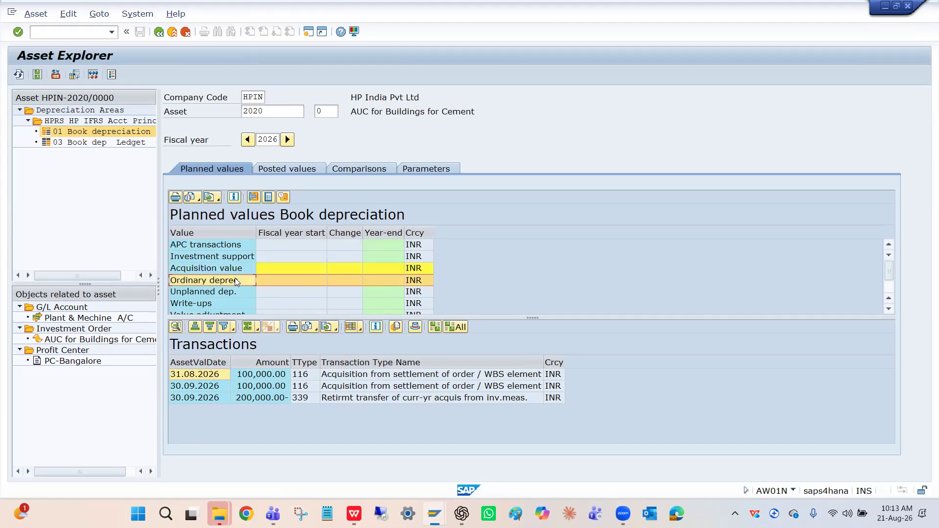
pyautogui.click(238, 249)
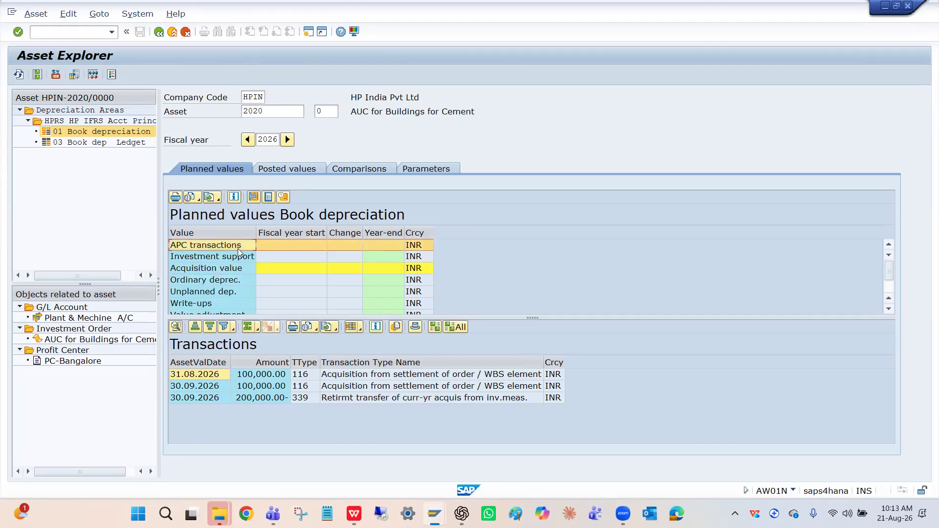
# Examine asset 2020's planned investment support and acquisition value, and the remaining value rows down to net book value and down payments.
pyautogui.click(259, 111)
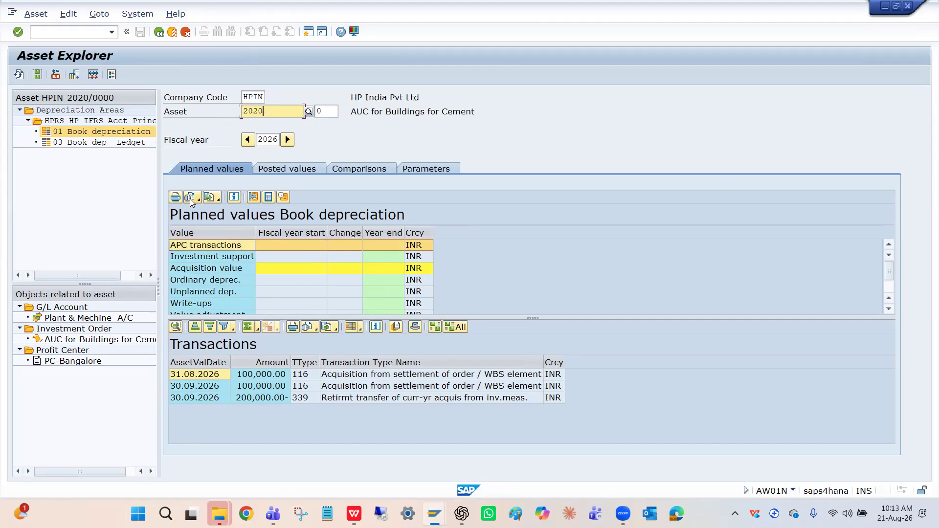
pyautogui.click(210, 273)
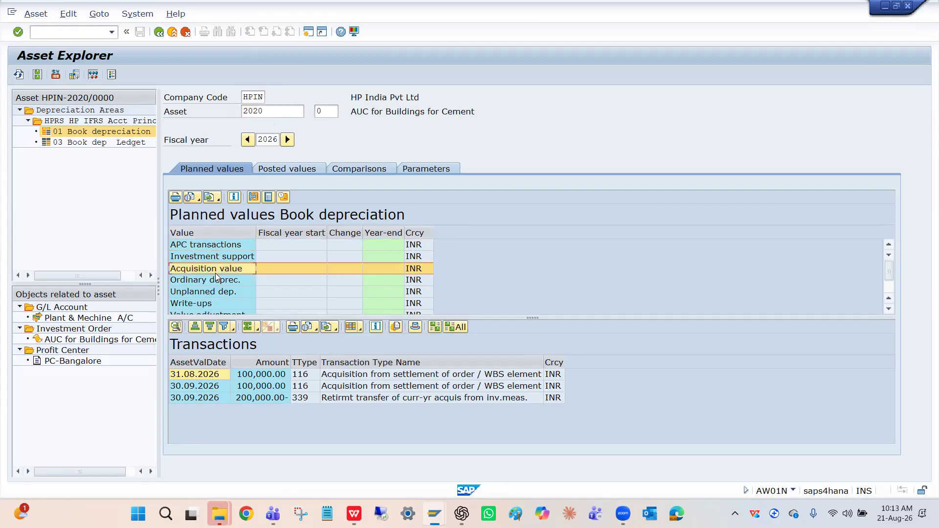
pyautogui.click(239, 261)
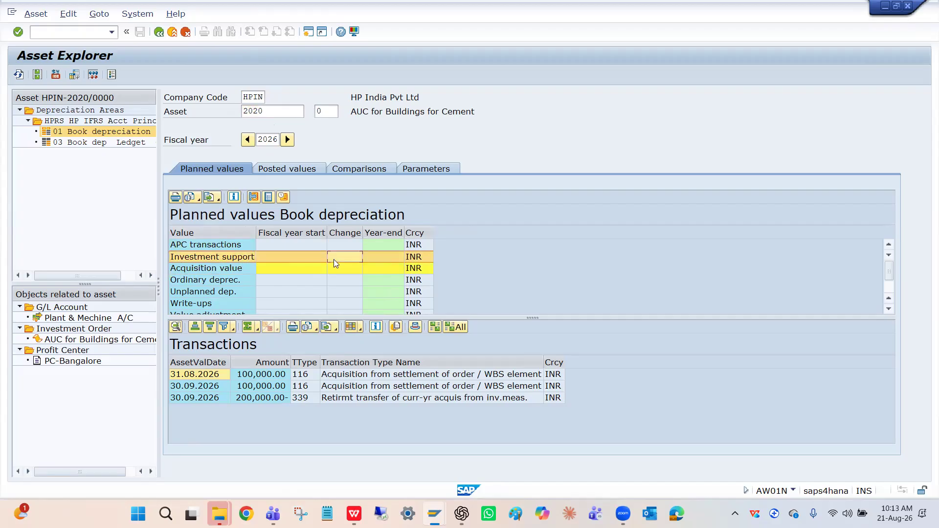
pyautogui.click(303, 259)
pyautogui.click(304, 268)
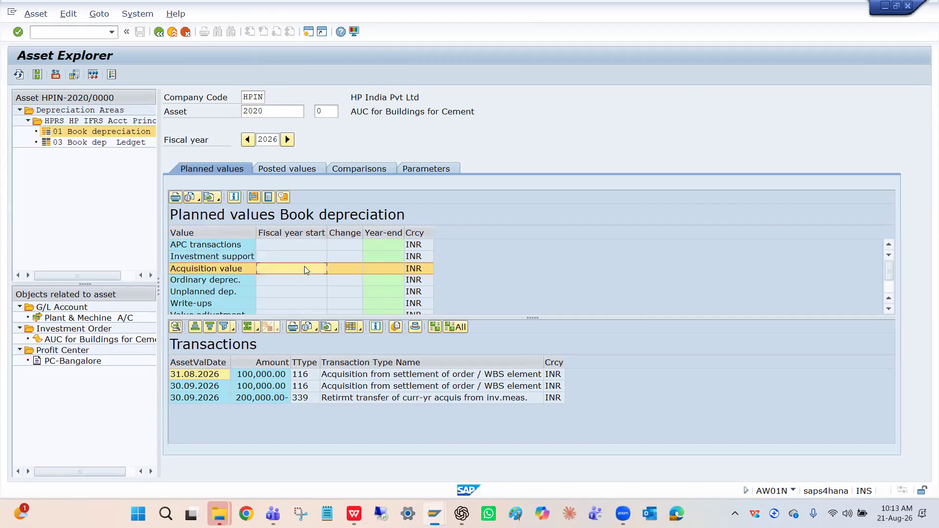
pyautogui.scroll(-1, 304, 268)
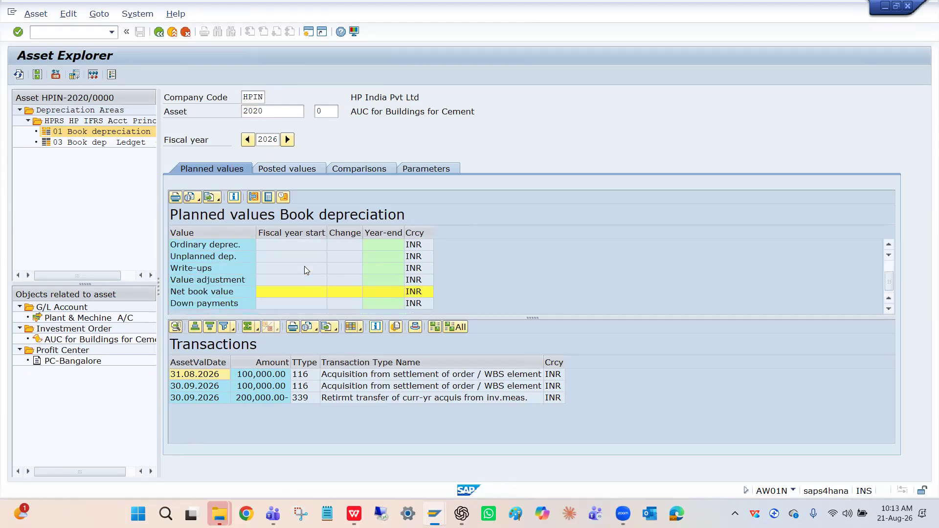
# Check asset 2020's posted values, depreciation parameters and multi-year comparison, and return to its planned values.
pyautogui.click(299, 169)
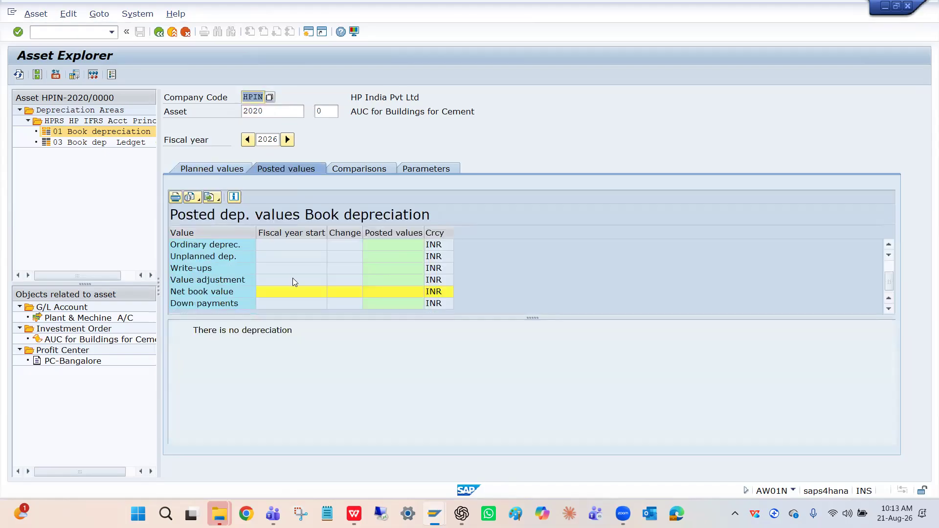
pyautogui.click(432, 169)
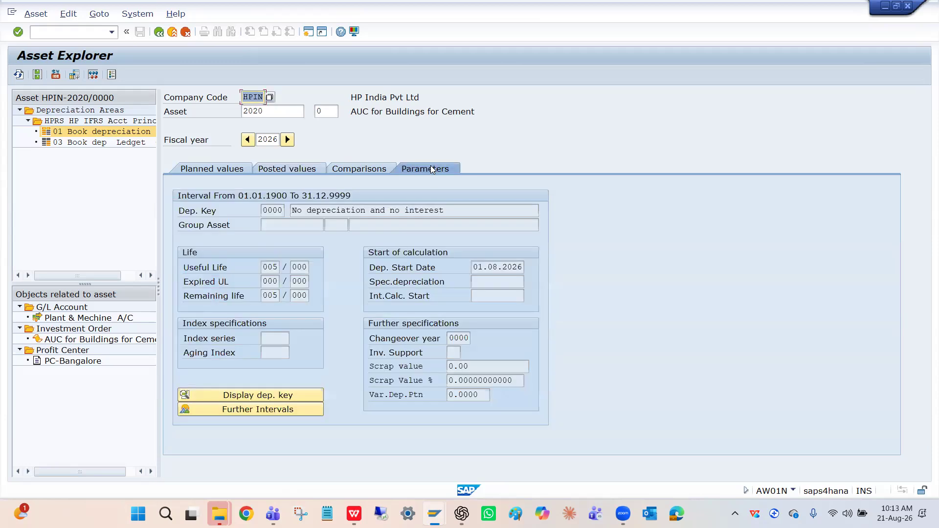
pyautogui.click(377, 167)
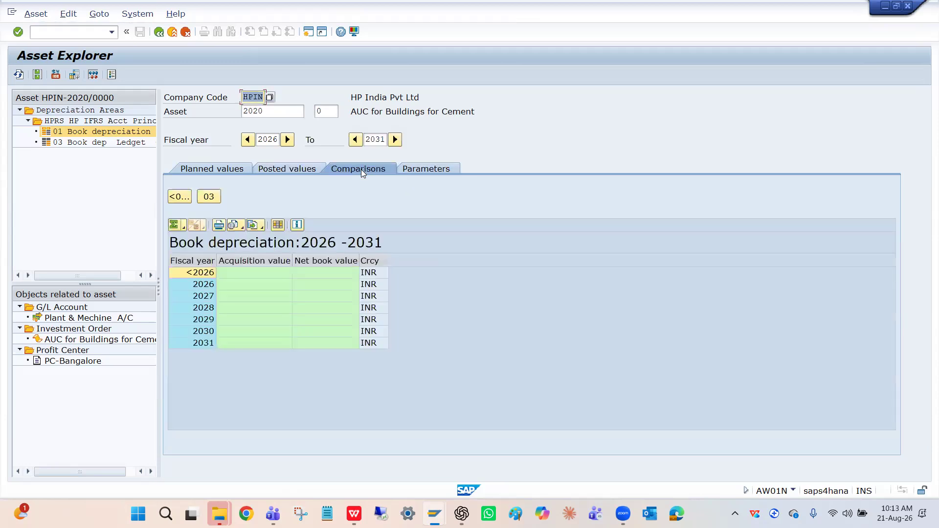
pyautogui.click(309, 168)
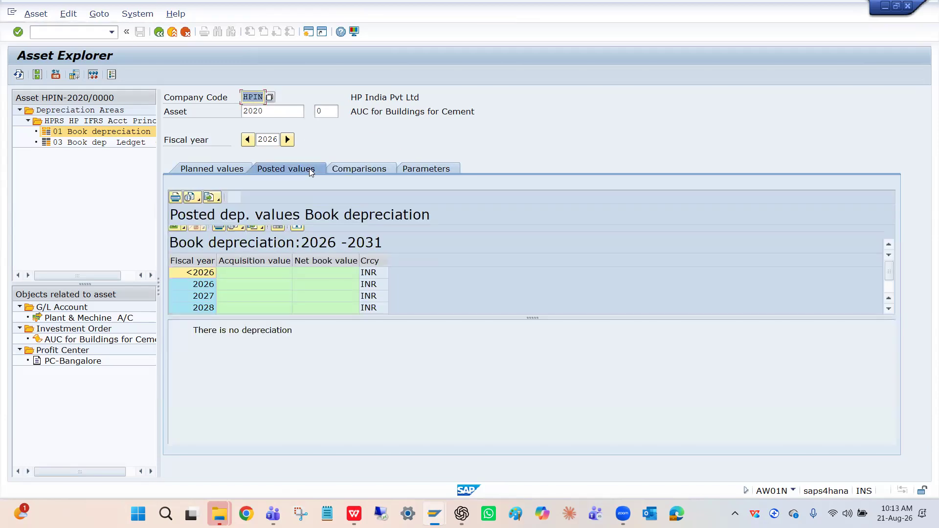
pyautogui.click(236, 169)
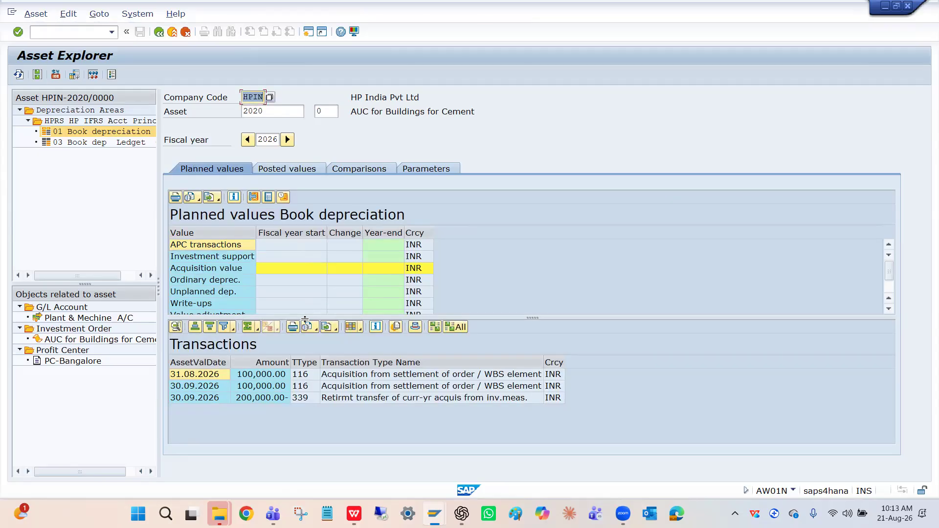
# Check asset 2020's two settlement acquisitions against its retirement transfer in the transactions list, ending on the planned values.
pyautogui.click(320, 281)
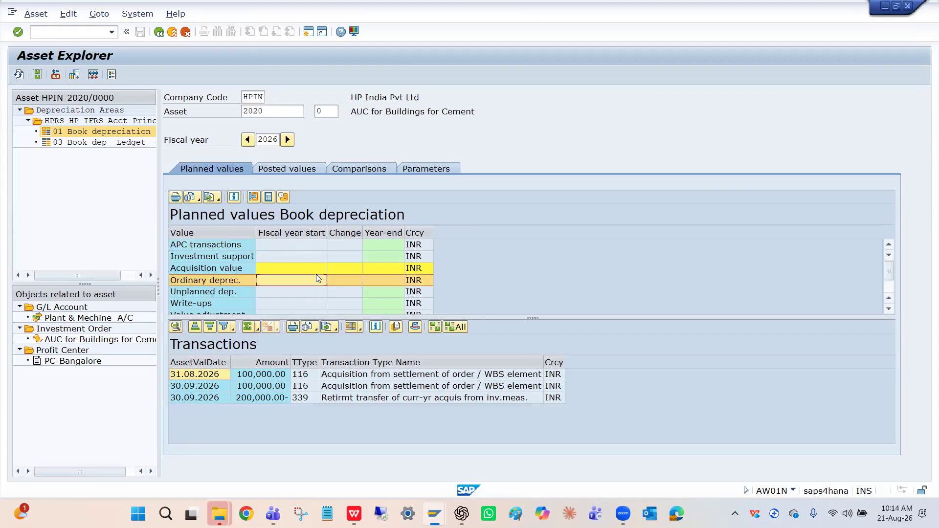
pyautogui.click(274, 376)
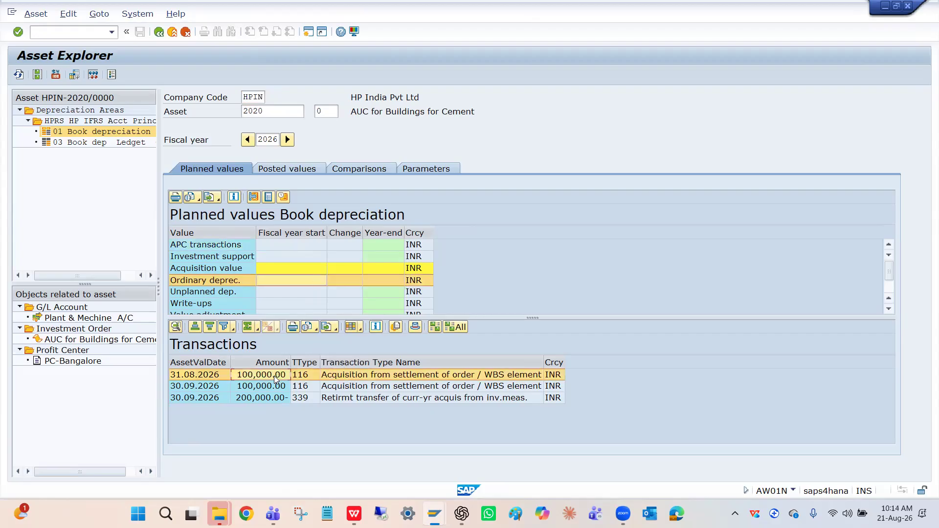
pyautogui.click(266, 387)
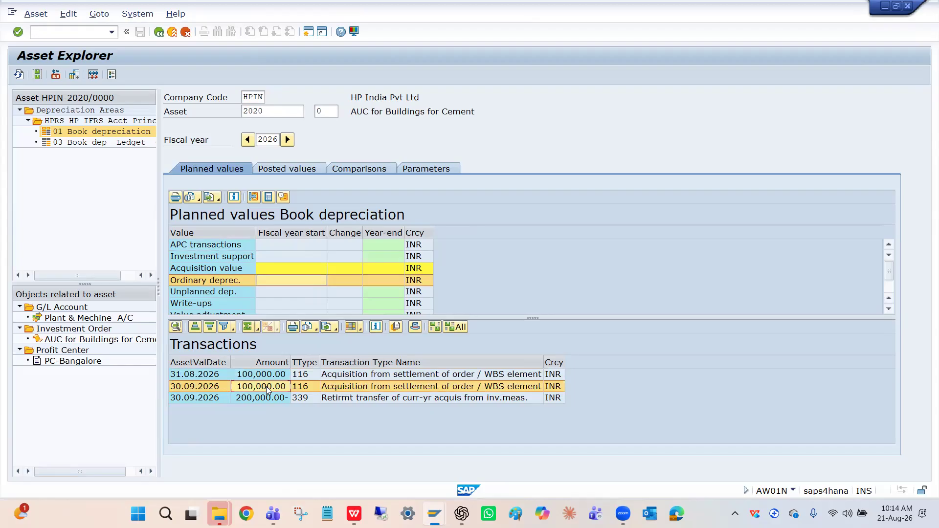
pyautogui.click(265, 397)
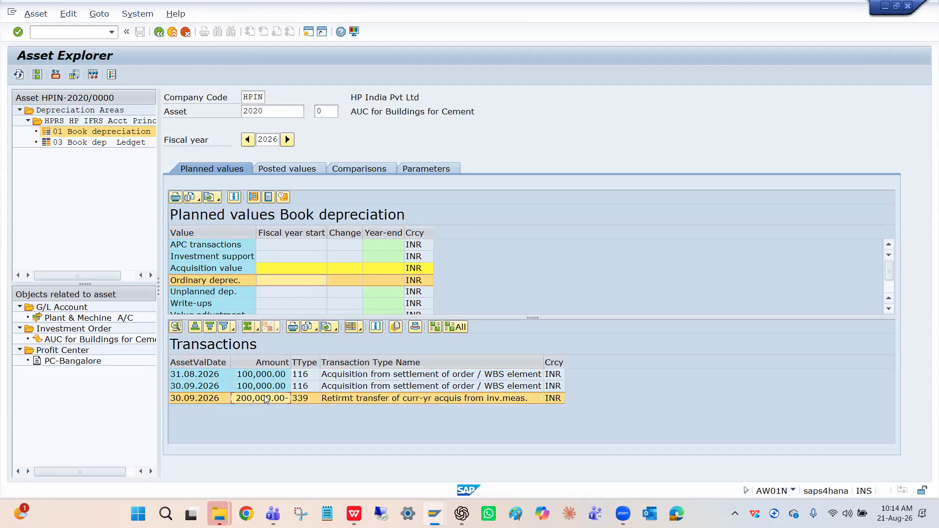
pyautogui.click(264, 374)
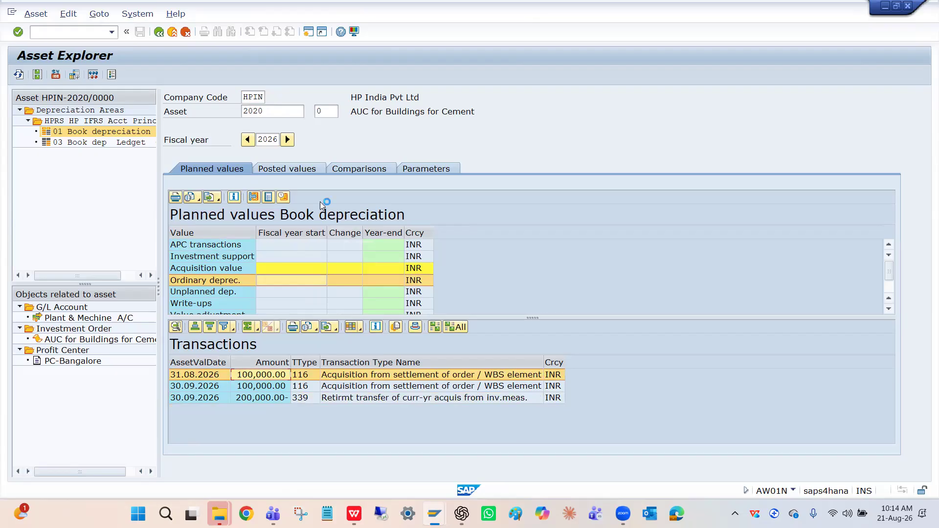
pyautogui.click(301, 169)
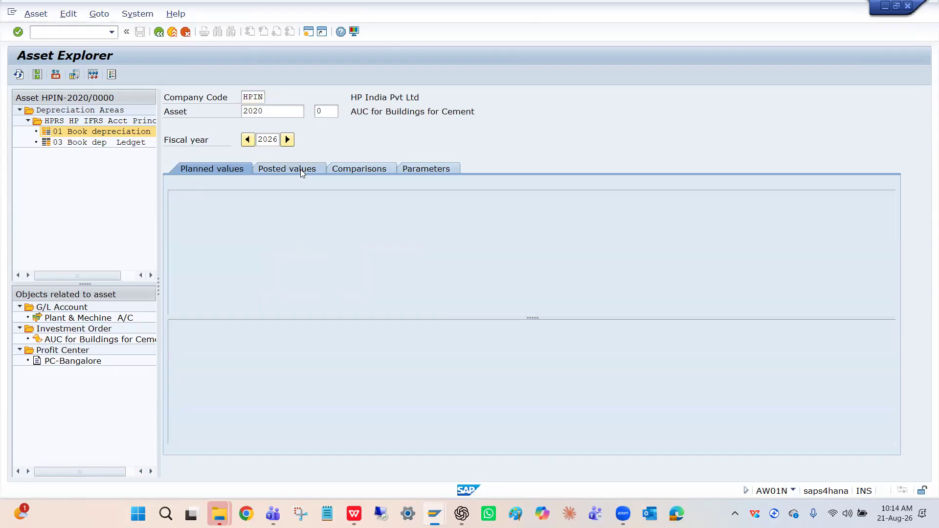
pyautogui.click(221, 169)
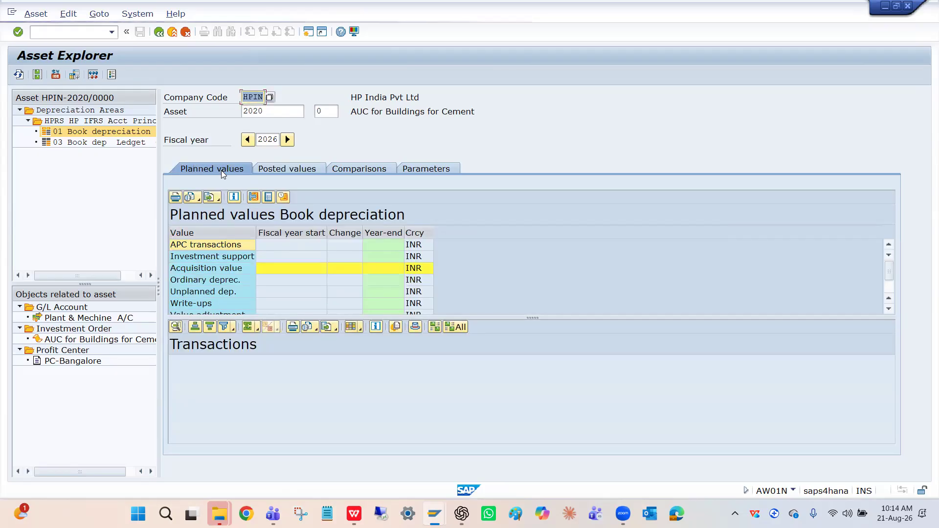
# Switch to the order settlement session, close the list of accounting documents and leave the settlement detail list.
pyautogui.hotkey('alt', 'Tab')
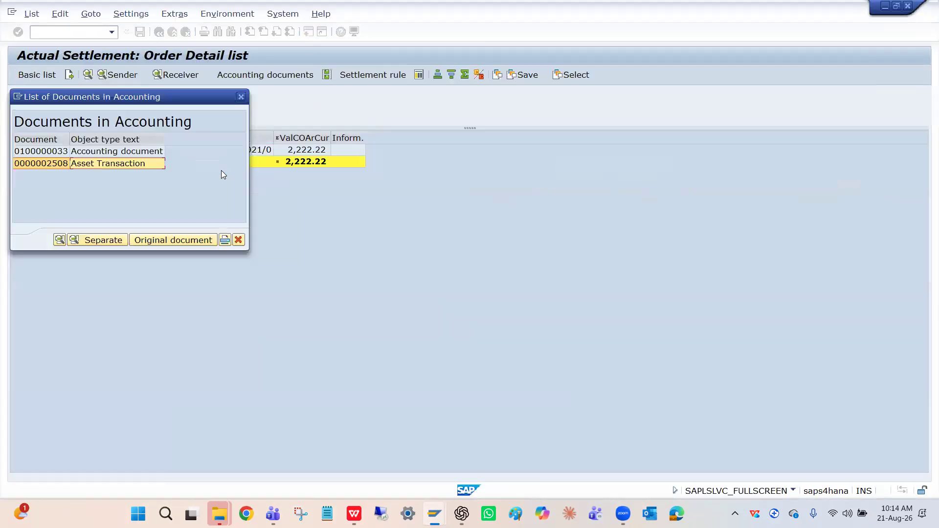
pyautogui.click(240, 97)
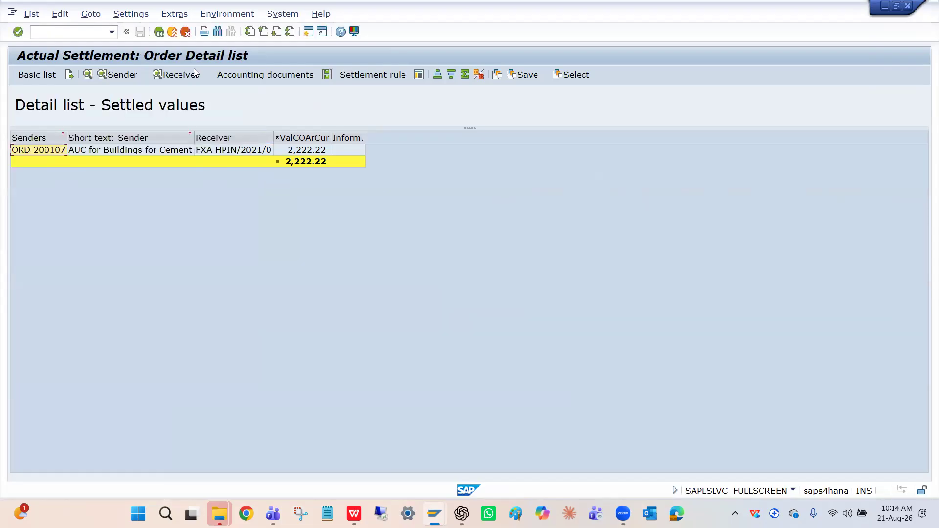
pyautogui.click(159, 32)
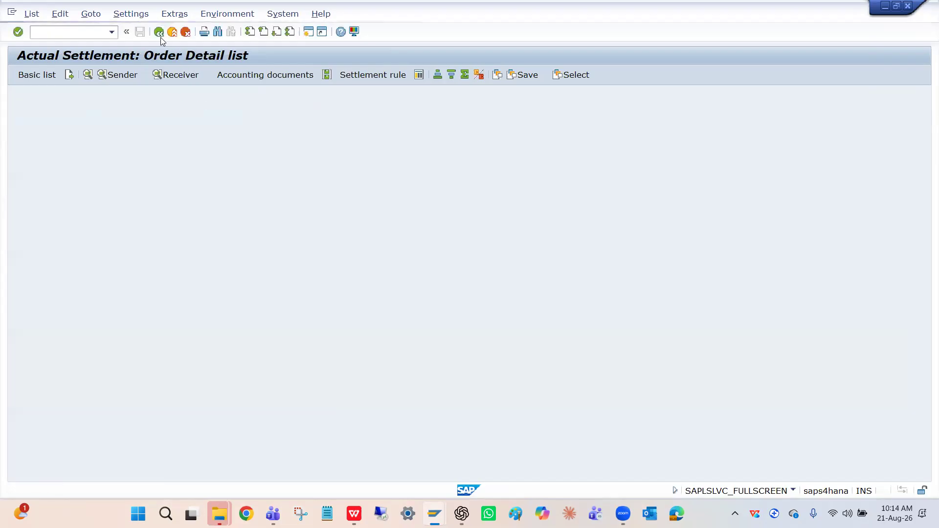
# Load asset 2021 in the Asset Explorer, check its planned depreciation by period among the posted values, and return to planned values.
pyautogui.click(275, 108)
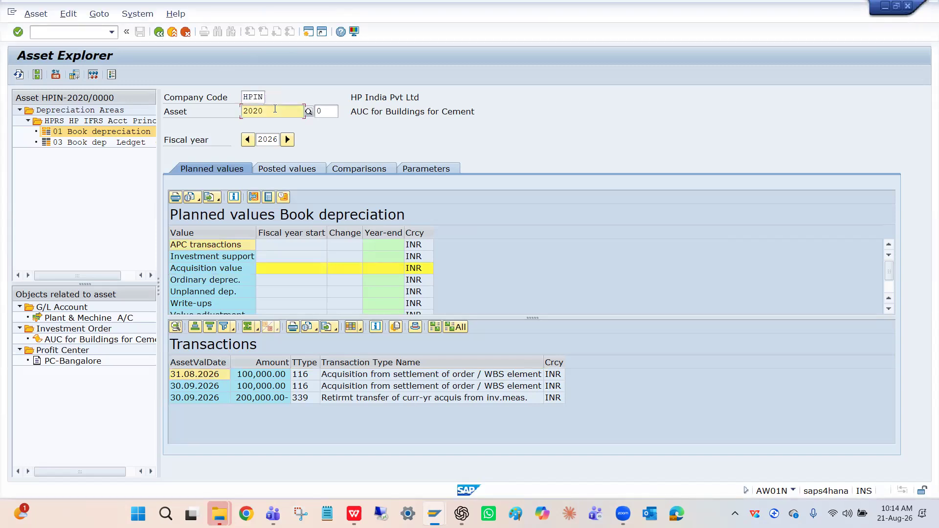
pyautogui.press('BackSpace')
pyautogui.write('1')
pyautogui.press('Return')
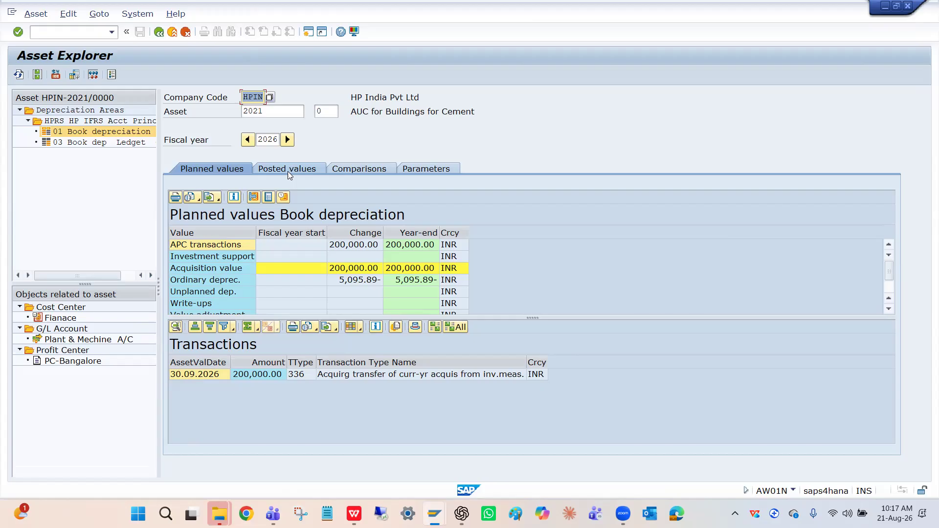
pyautogui.click(291, 171)
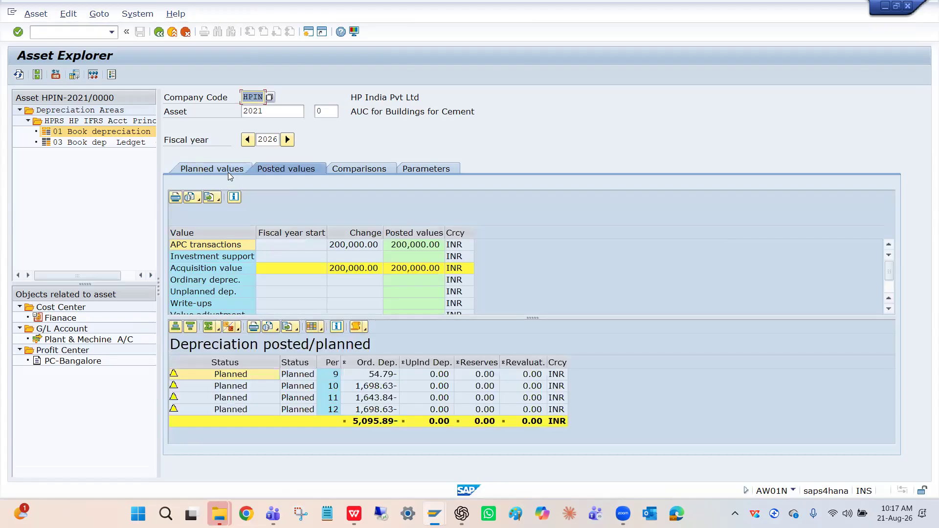
pyautogui.click(228, 171)
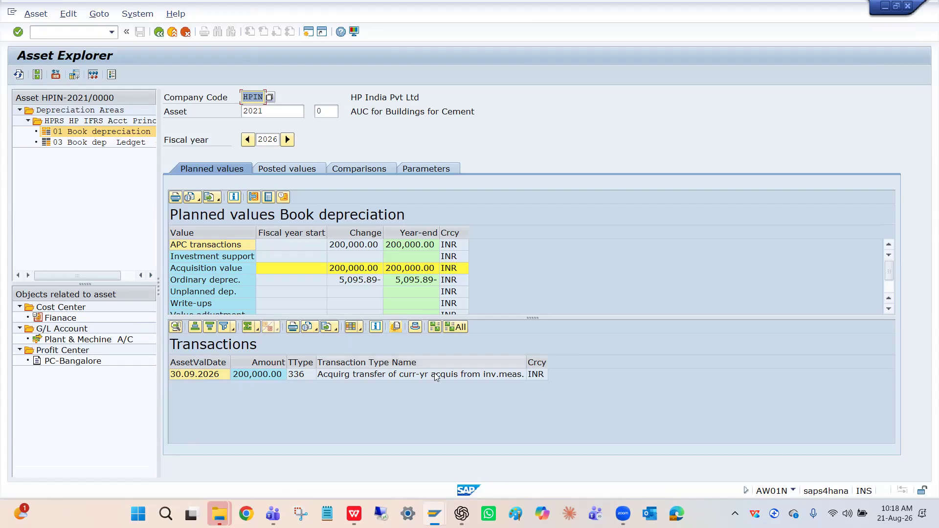
# Switch to the S4HANA Class notes workbook in WPS Office.
pyautogui.moveTo(354, 514)
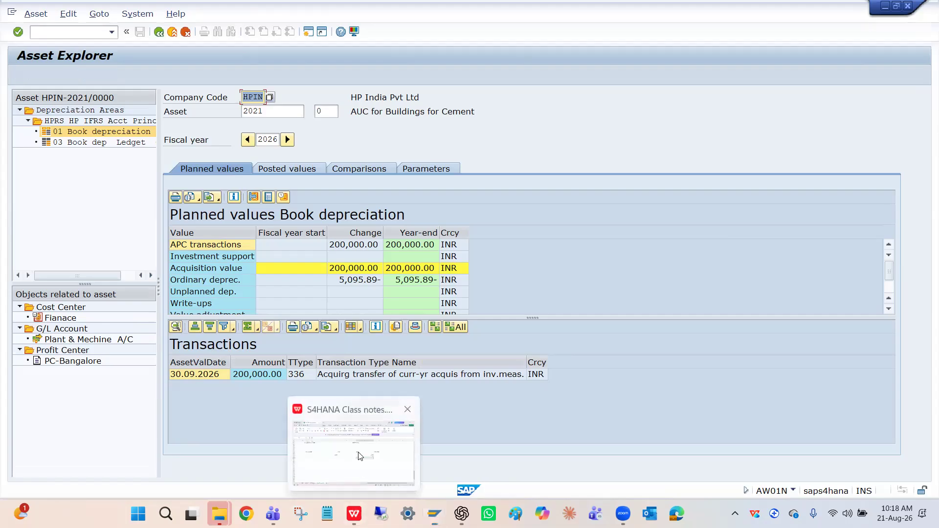
pyautogui.click(359, 456)
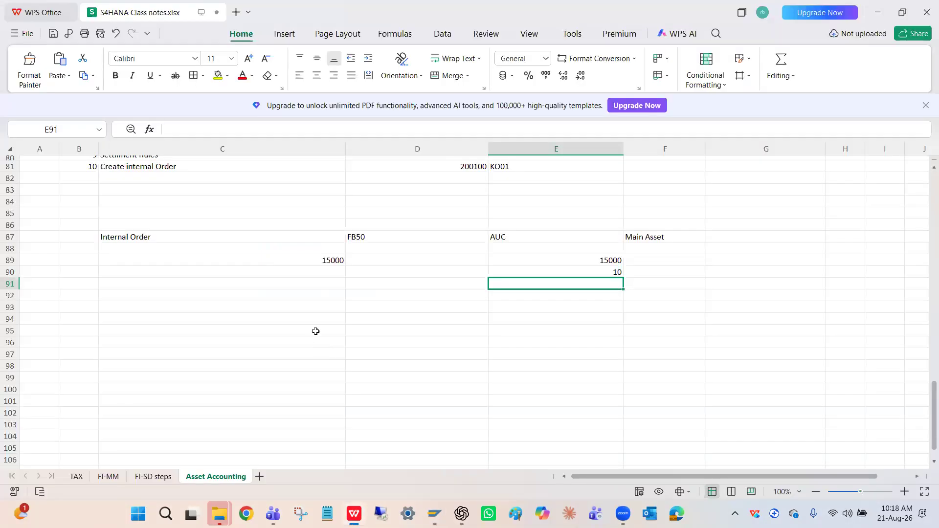
# Enter the label 'Internal Order' in cell C94, below the existing cost flow table.
pyautogui.click(241, 319)
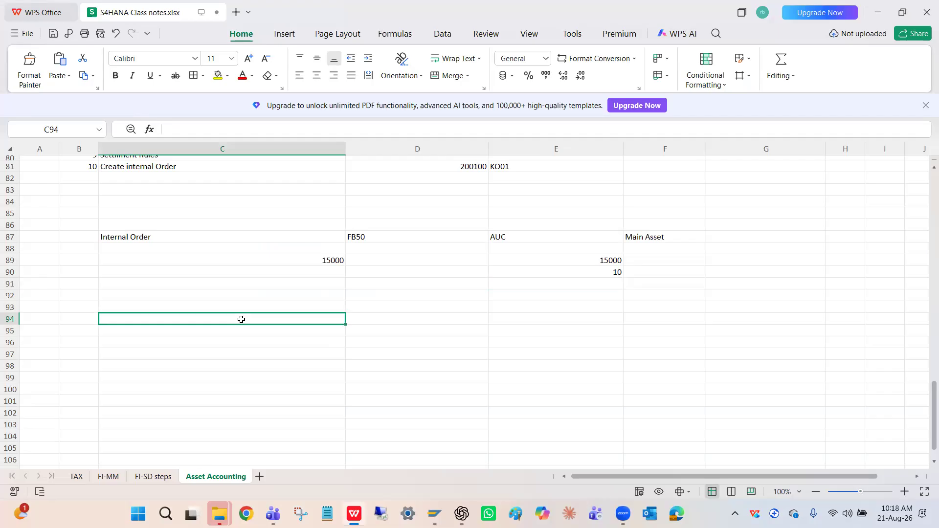
pyautogui.scroll(-1, 241, 319)
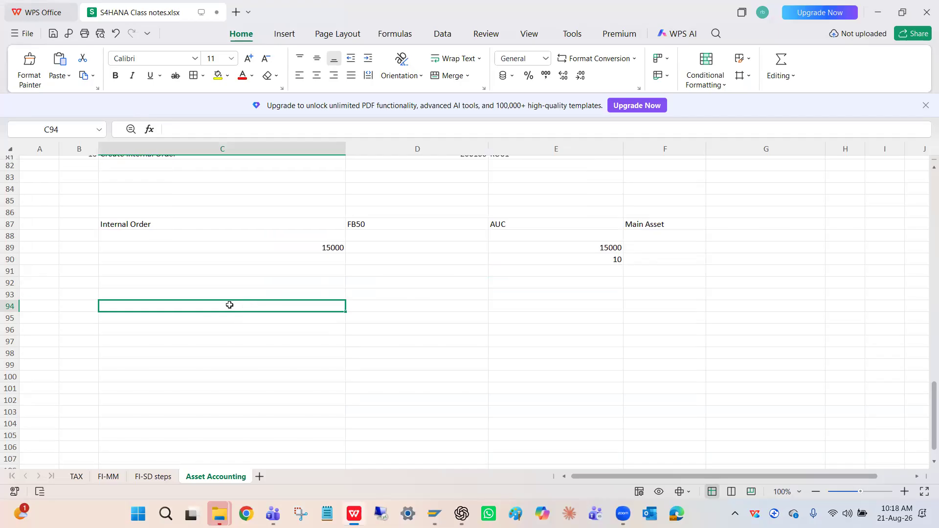
pyautogui.write('Inter')
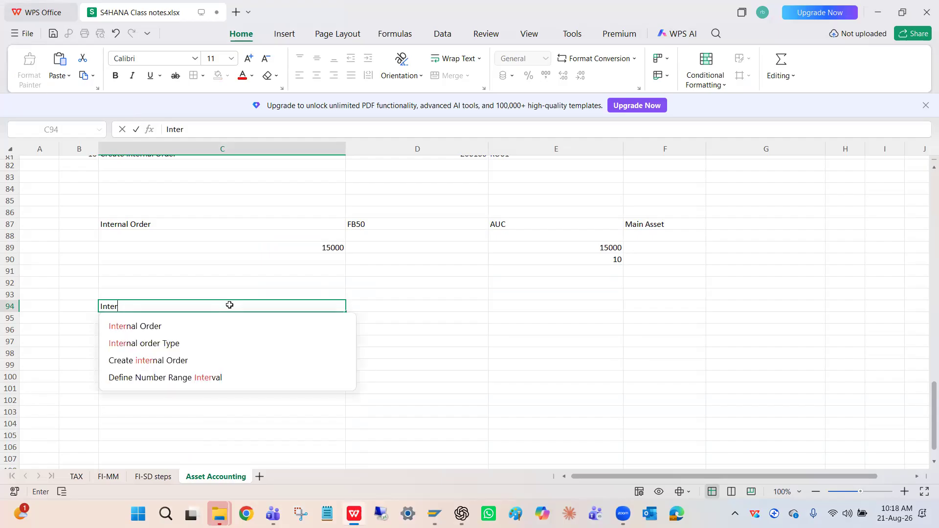
pyautogui.write('nal Oredrw')
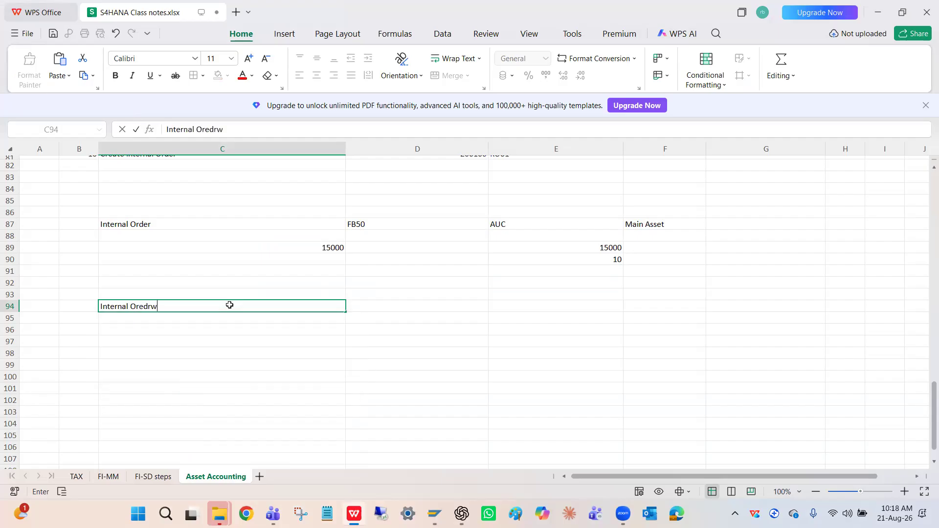
pyautogui.press('Tab')
pyautogui.click(230, 304)
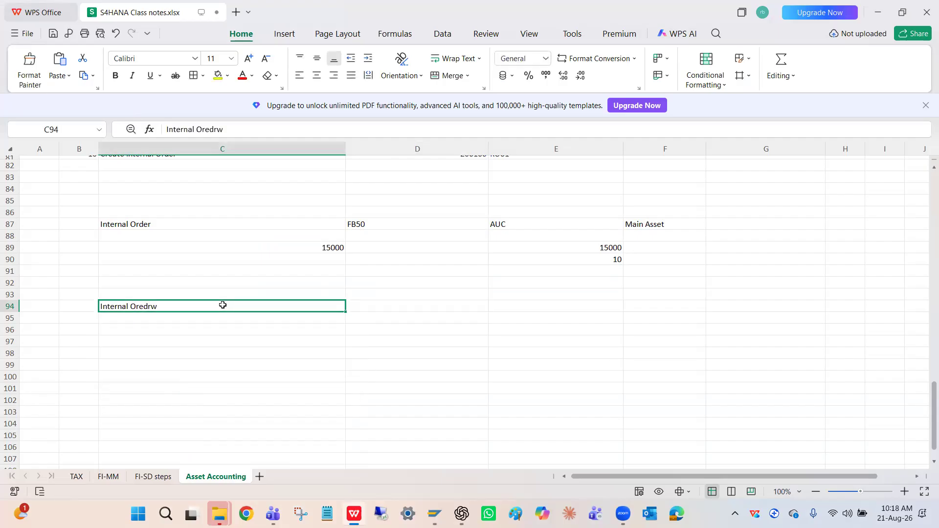
pyautogui.click(239, 135)
pyautogui.press('BackSpace')
pyautogui.press('BackSpace')
pyautogui.press('BackSpace')
pyautogui.press('BackSpace')
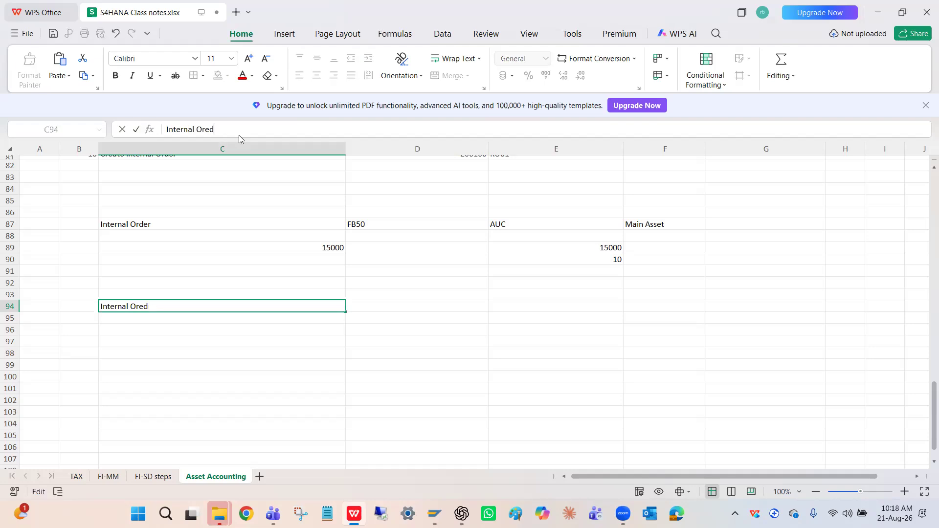
pyautogui.write('der')
pyautogui.press('Tab')
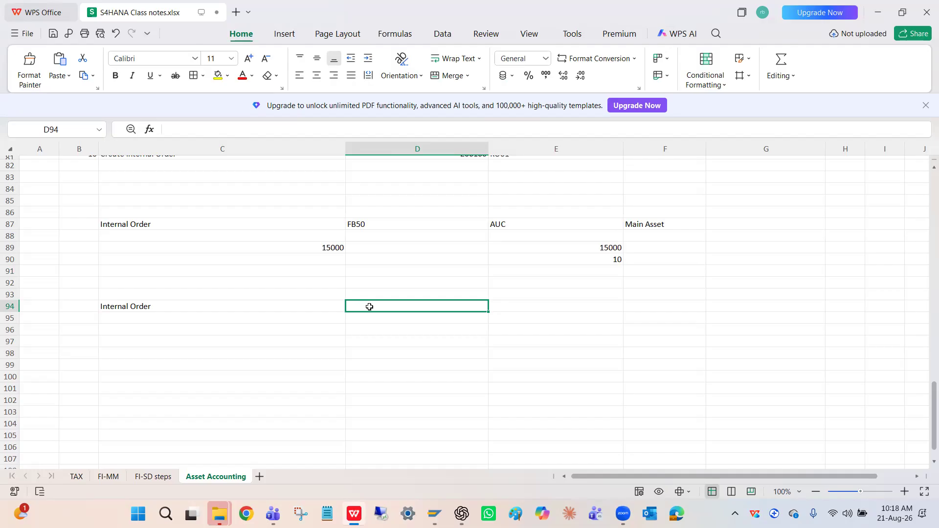
# Enter the transaction code KO01 in capitals in cell D94, beside the Internal Order label.
pyautogui.write('Ko01')
pyautogui.hotkey('ctrl', 'Return')
pyautogui.click(223, 133)
pyautogui.press('BackSpace')
pyautogui.press('BackSpace')
pyautogui.press('BackSpace')
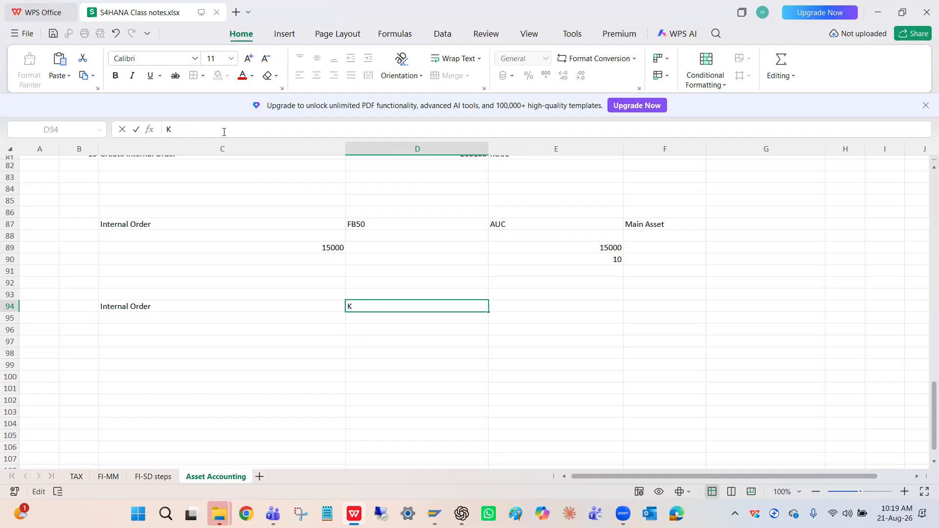
pyautogui.write('O01')
pyautogui.click(186, 318)
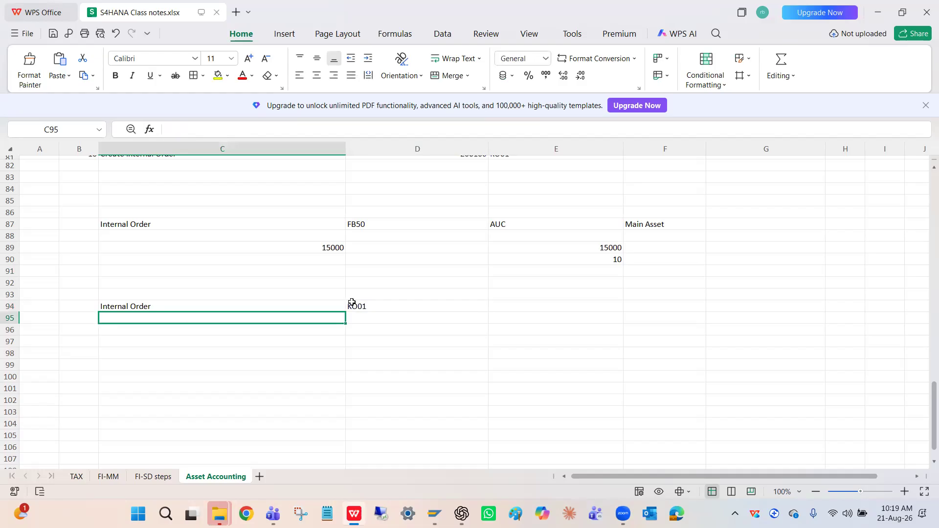
pyautogui.click(380, 307)
pyautogui.click(307, 304)
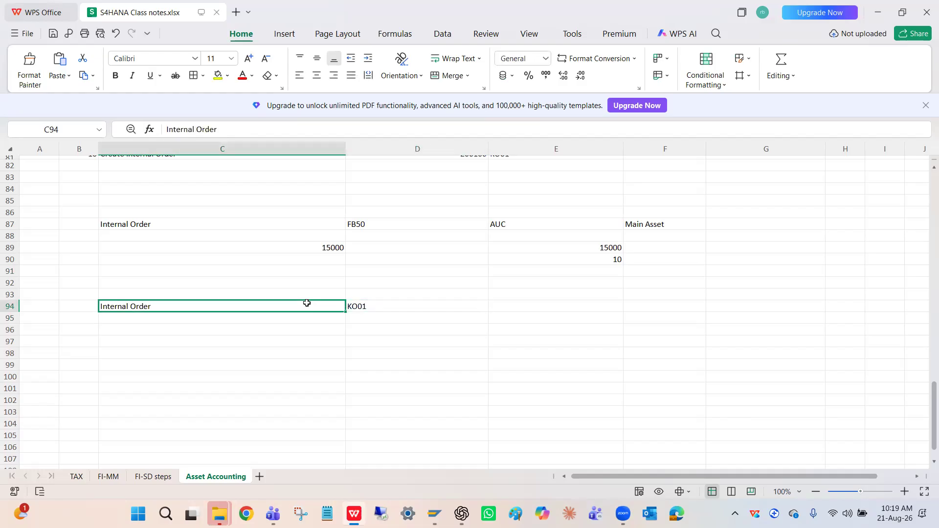
# Fill row 95 with 'Extras' in column C and 'AUC' in column D.
pyautogui.click(197, 329)
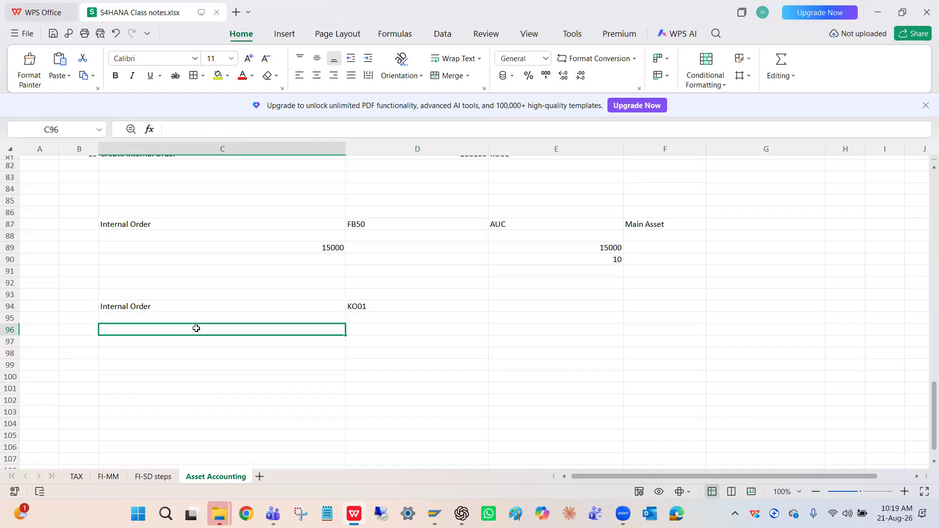
pyautogui.click(185, 318)
pyautogui.write('Extras')
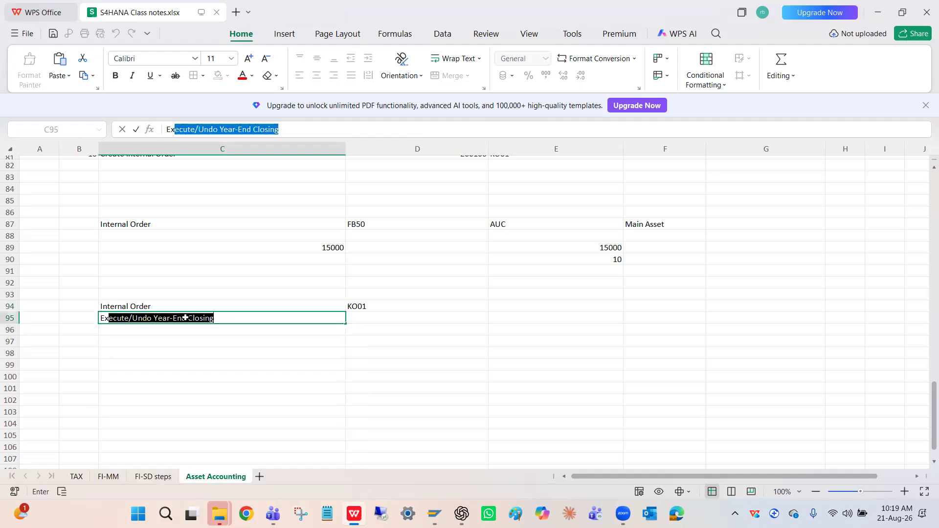
pyautogui.click(367, 317)
pyautogui.write('U')
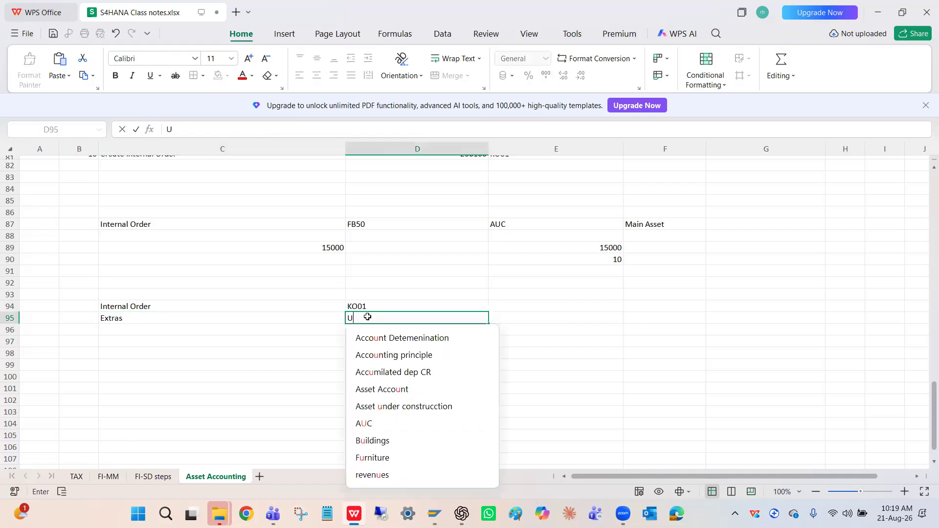
pyautogui.press('BackSpace')
pyautogui.write('AUC')
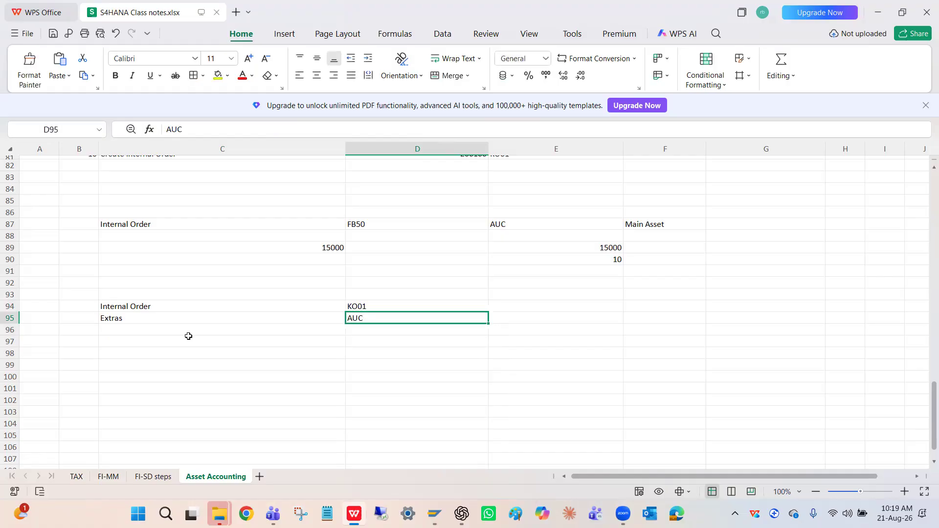
# Fill row 96 with 'FB50' in column C and 'GL Postongs with Order' in column D.
pyautogui.click(188, 337)
pyautogui.click(180, 332)
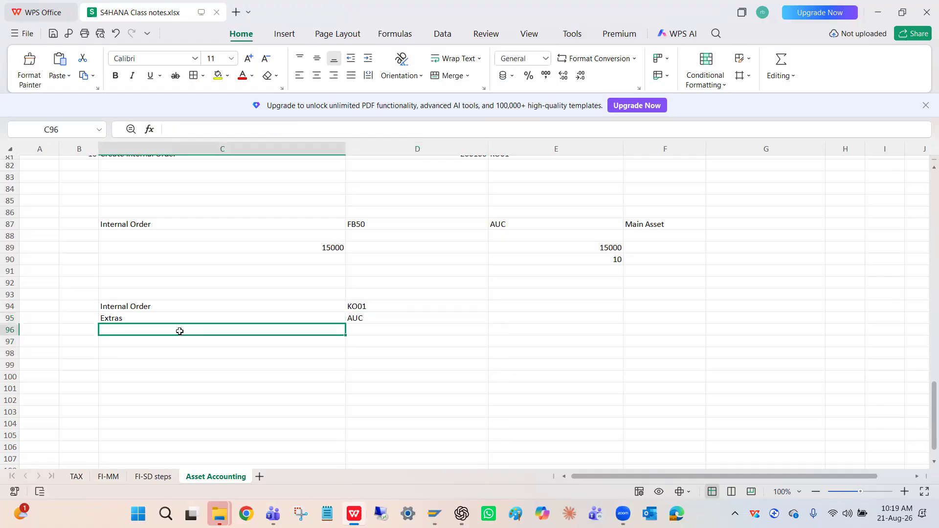
pyautogui.write('FB50')
pyautogui.press('Tab')
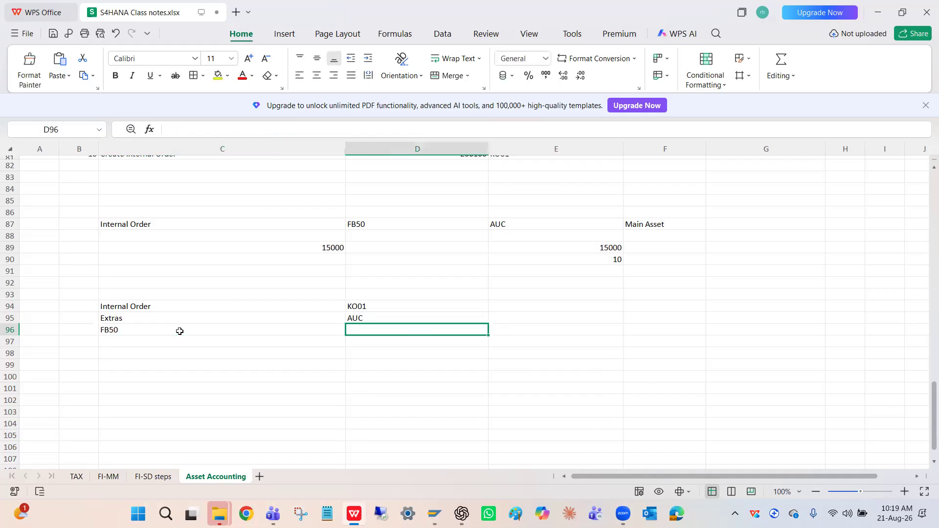
pyautogui.write('Cost')
pyautogui.press('BackSpace')
pyautogui.press('BackSpace')
pyautogui.press('BackSpace')
pyautogui.press('BackSpace')
pyautogui.write('GL')
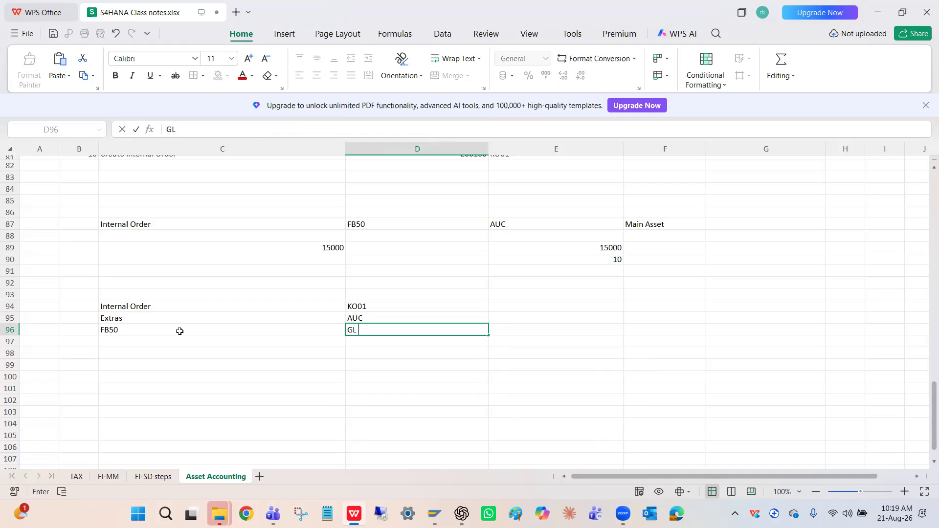
pyautogui.write(' Postongs  with Order')
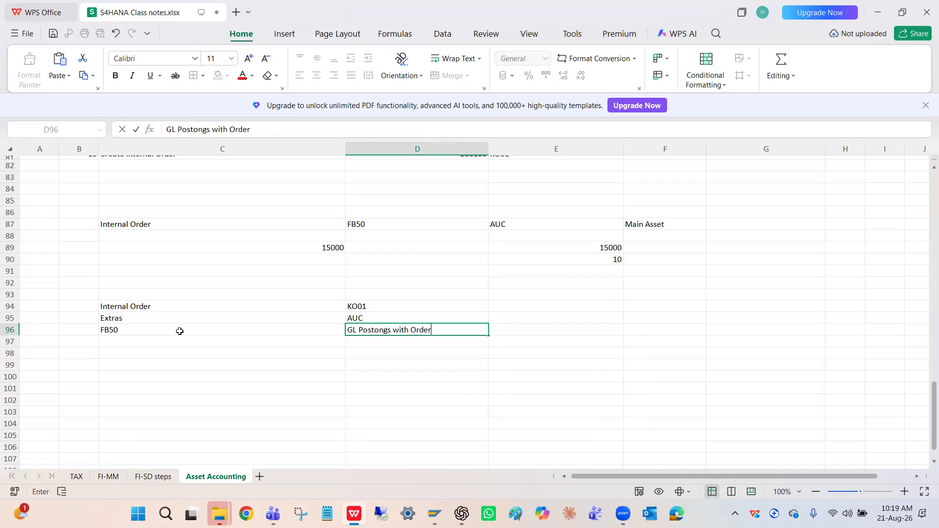
# Fill row 97 with 'Settilement' in column C and the transaction code KO88 in column D.
pyautogui.click(127, 346)
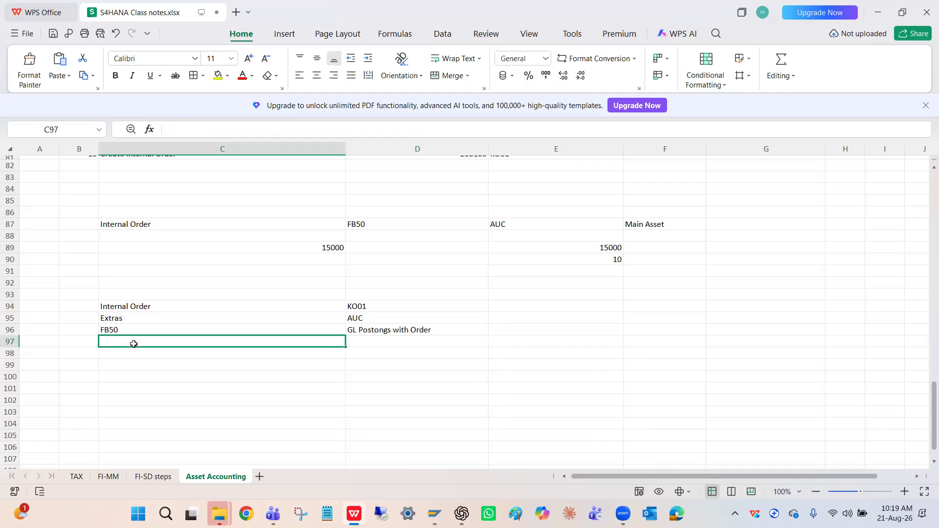
pyautogui.write('K')
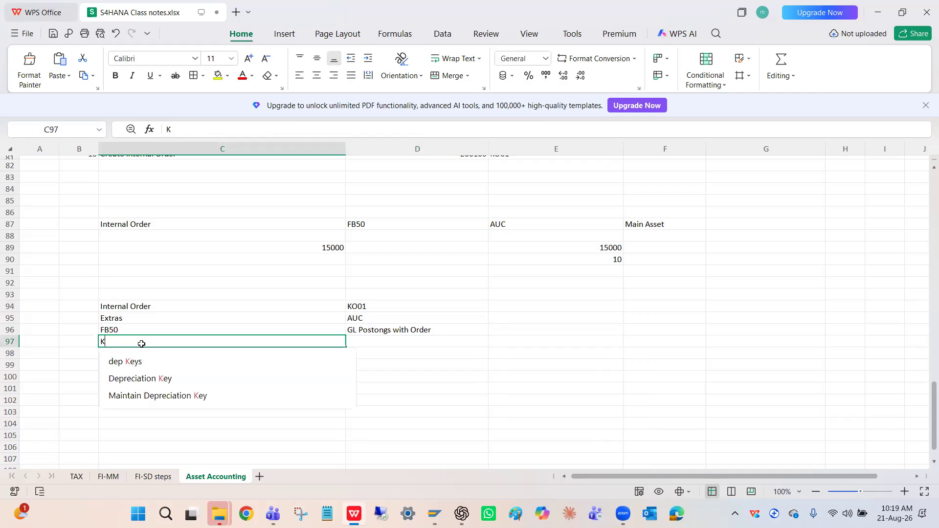
pyautogui.press('BackSpace')
pyautogui.write('Settilement')
pyautogui.press('Tab')
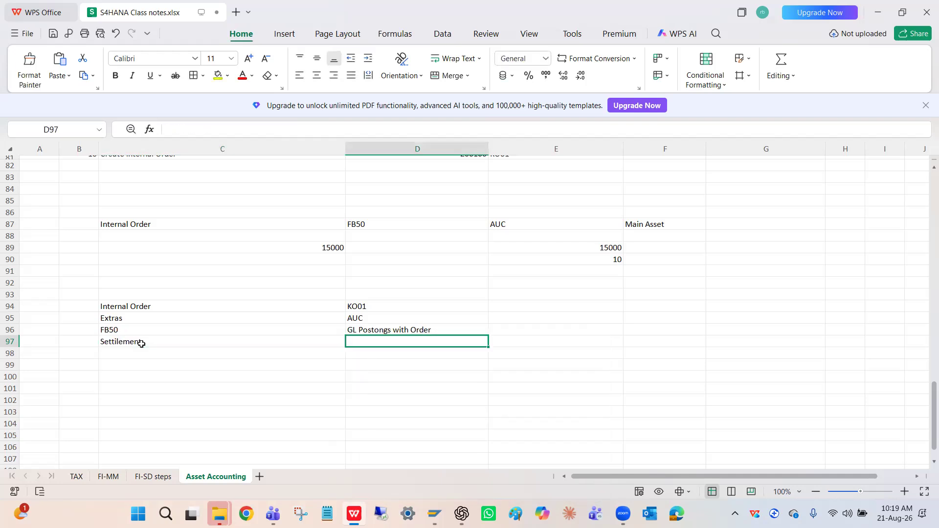
pyautogui.write('KO')
pyautogui.press('BackSpace')
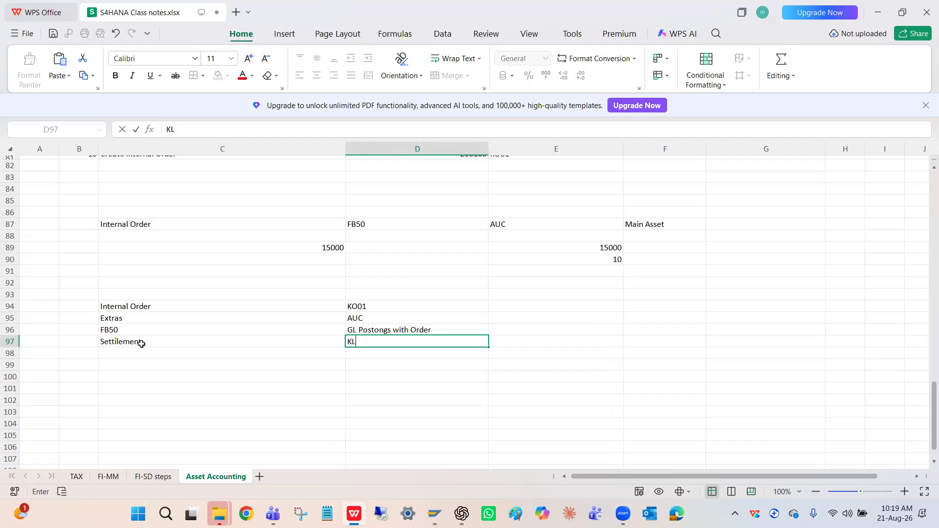
pyautogui.write('O88')
# Add the remark 'By Period to AUC aseet' in cell E97, next to the settlement's KO88 code.
pyautogui.click(512, 339)
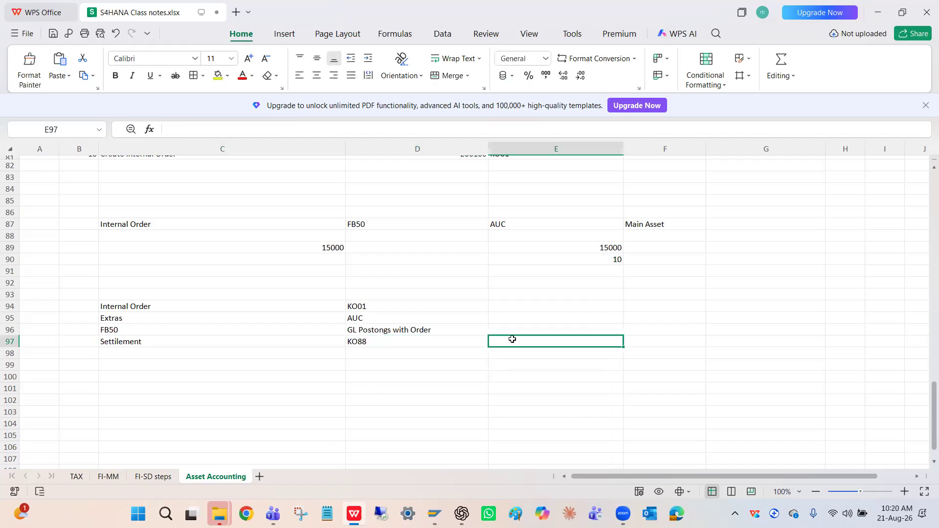
pyautogui.write('By')
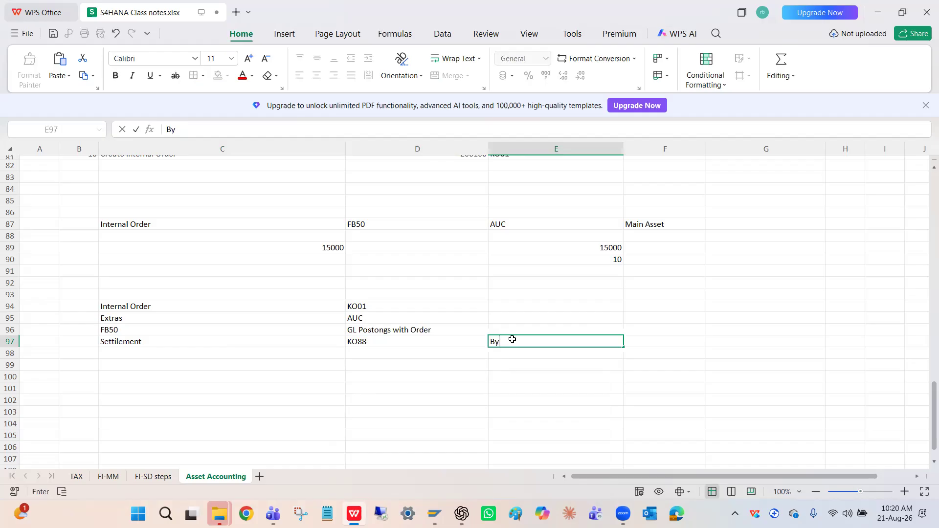
pyautogui.hotkey('ctrl', 'Return')
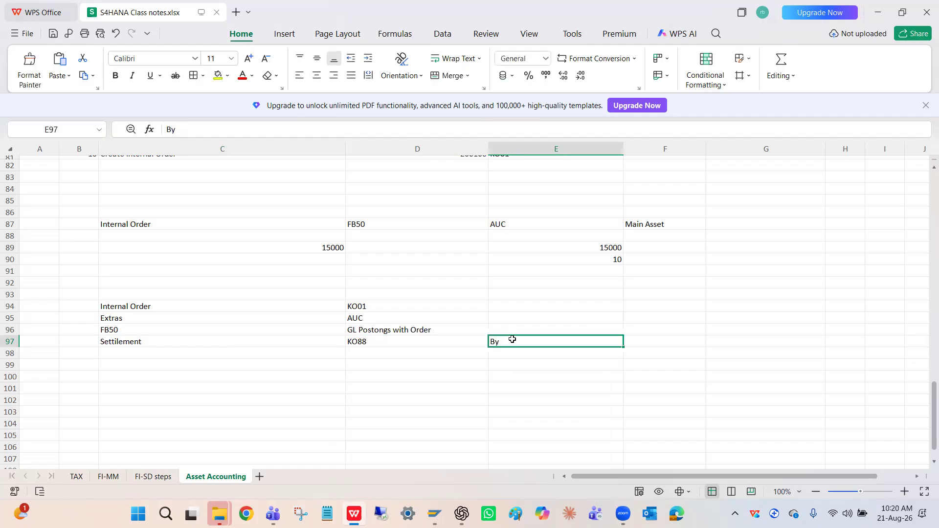
pyautogui.click(215, 129)
pyautogui.write('Pe')
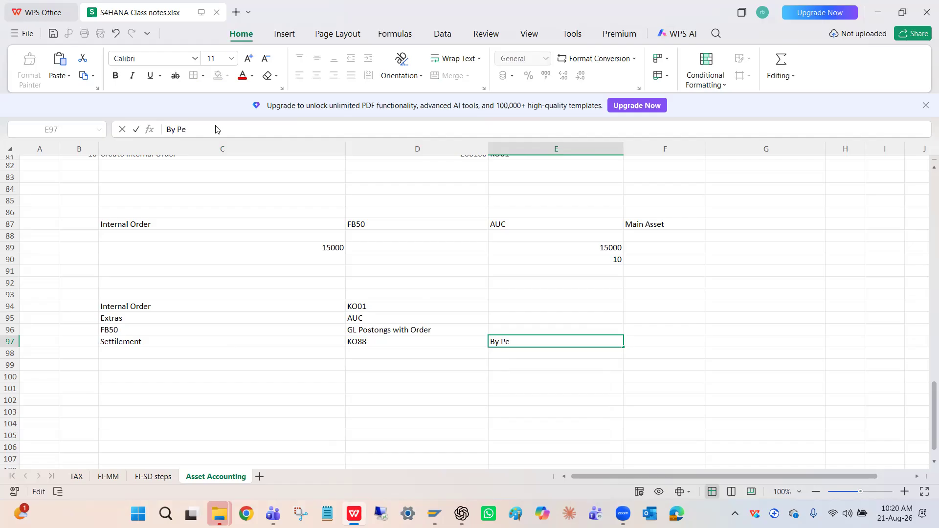
pyautogui.write('riod to AUC aseet')
# Fill row 98 with 'Final Settilment' in column C, KO88 in column D and 'Final to rean Asset' in column E.
pyautogui.click(132, 354)
pyautogui.write('Final Settile')
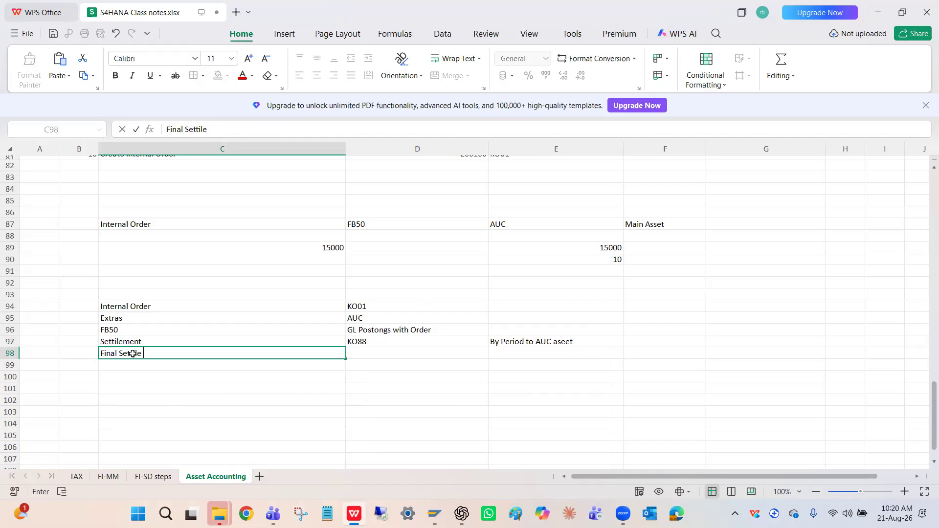
pyautogui.press('BackSpace')
pyautogui.write('ement')
pyautogui.press('Tab')
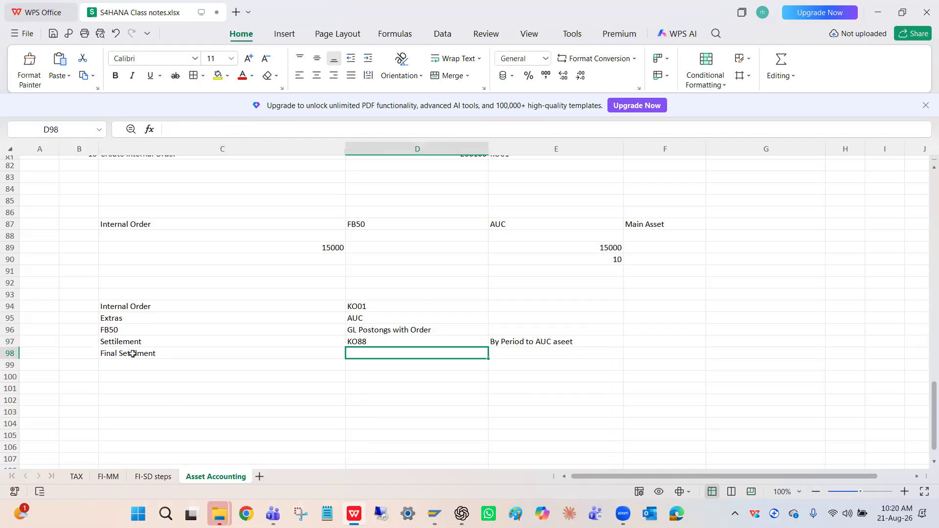
pyautogui.write('K')
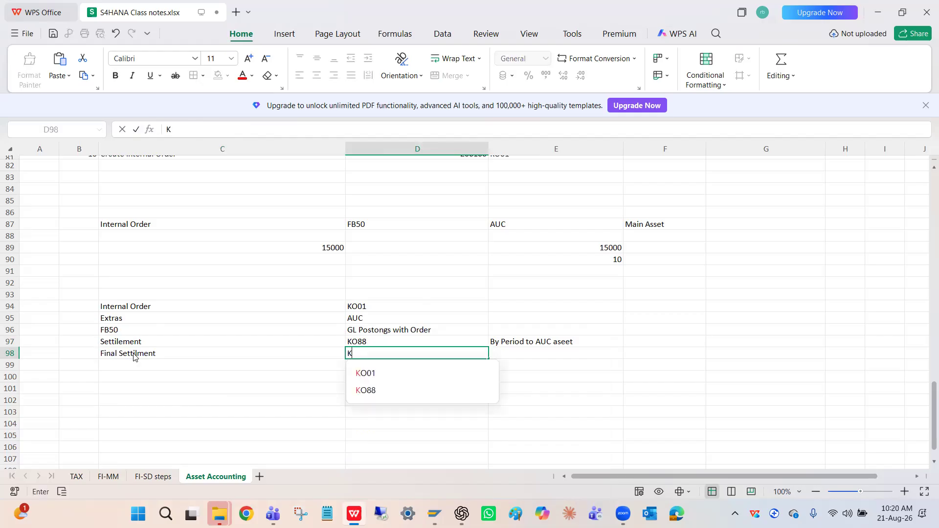
pyautogui.write('O88')
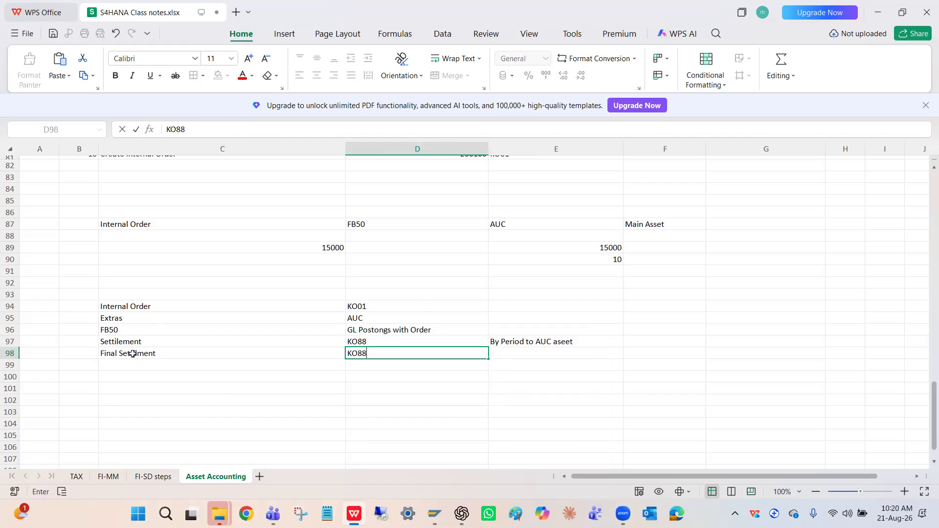
pyautogui.press('Tab')
pyautogui.write('Fina')
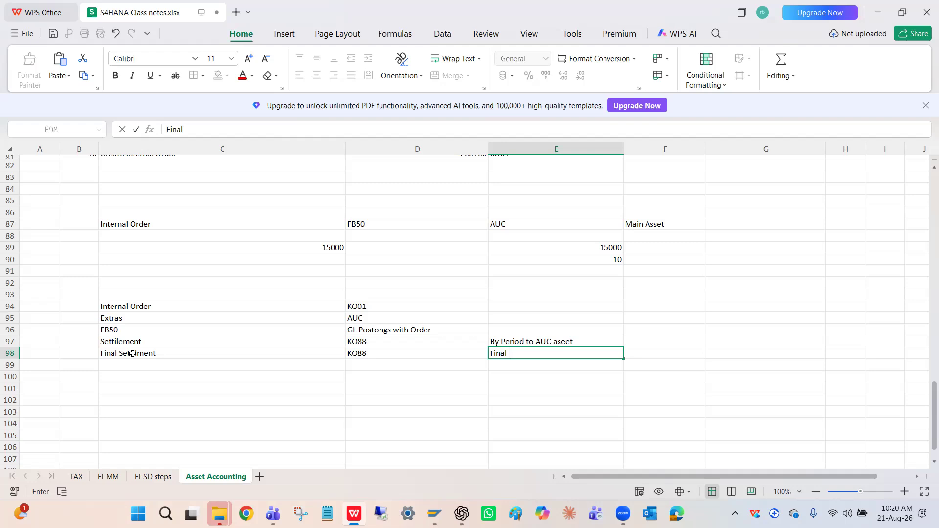
pyautogui.write('l to rean Asset')
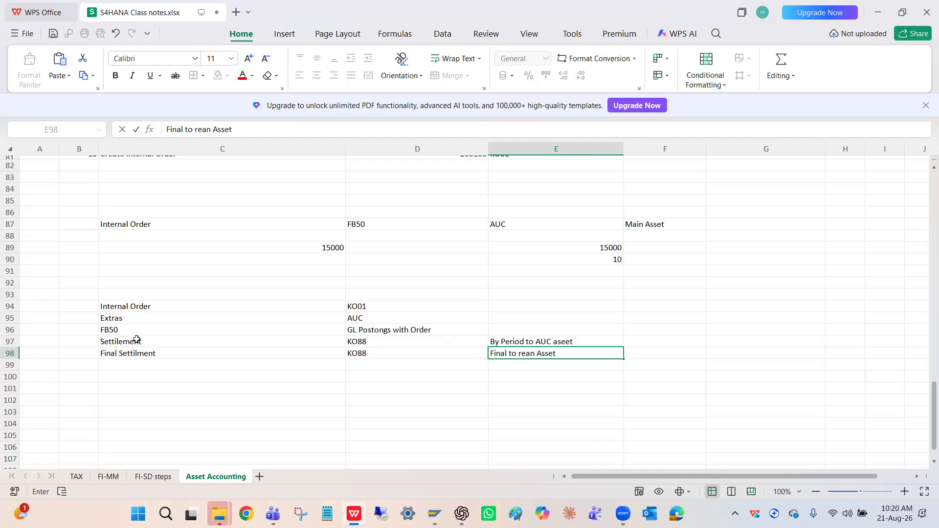
# Insert an empty row above the 'Settilement' entry in row 97 of the class notes.
pyautogui.click(136, 340)
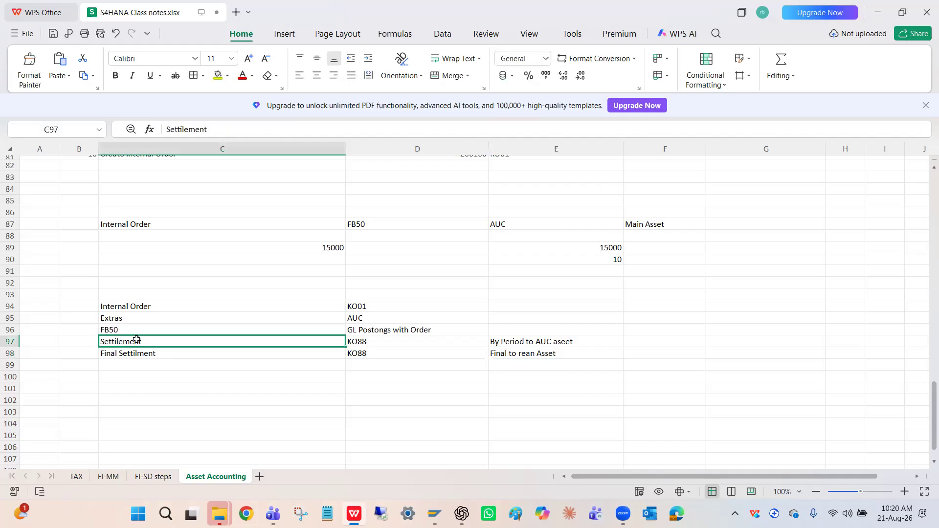
pyautogui.hotkey('ctrl', 'c')
pyautogui.click(12, 341)
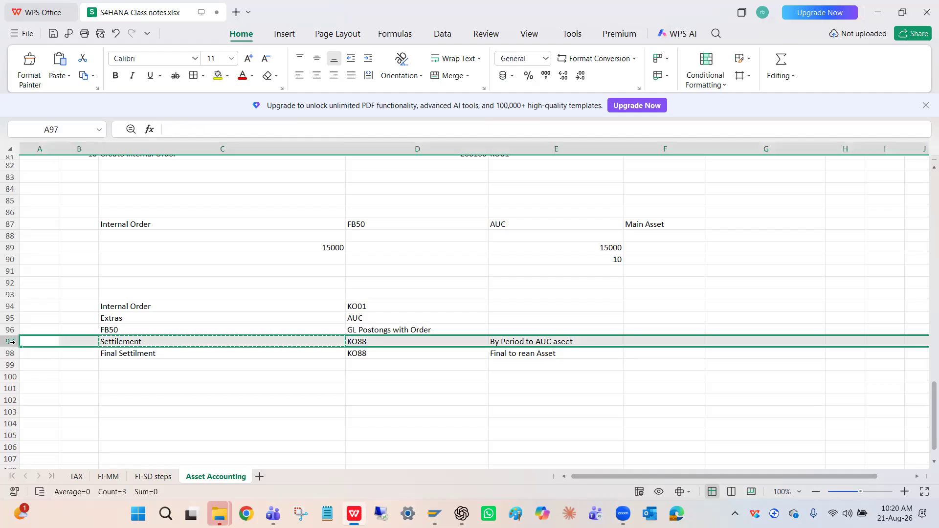
pyautogui.rightClick(11, 342)
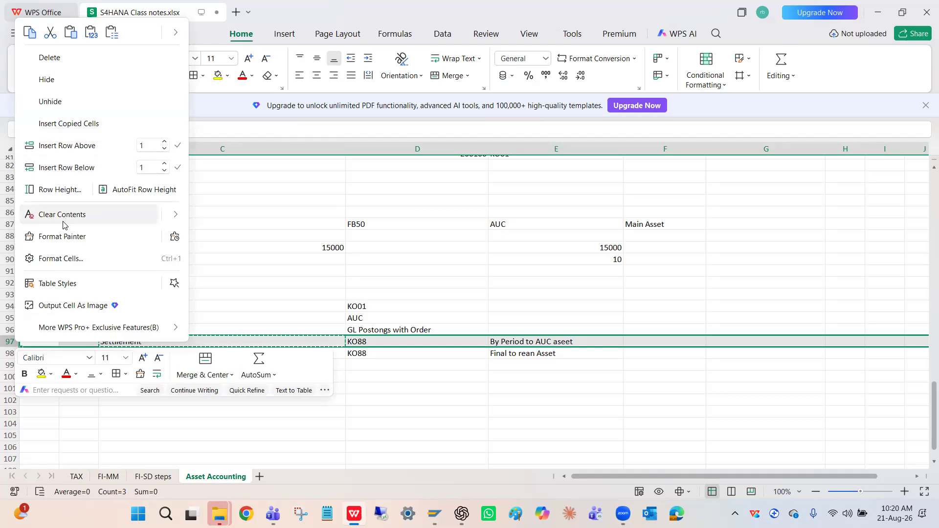
pyautogui.click(67, 147)
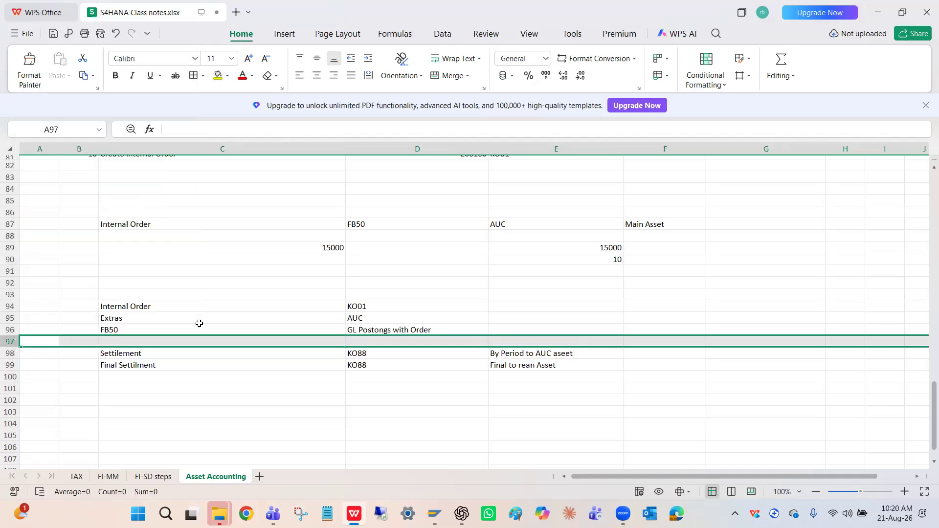
# Fill the new row 97 with 'Extras' in column C and 'create real Asset' in column D.
pyautogui.click(141, 343)
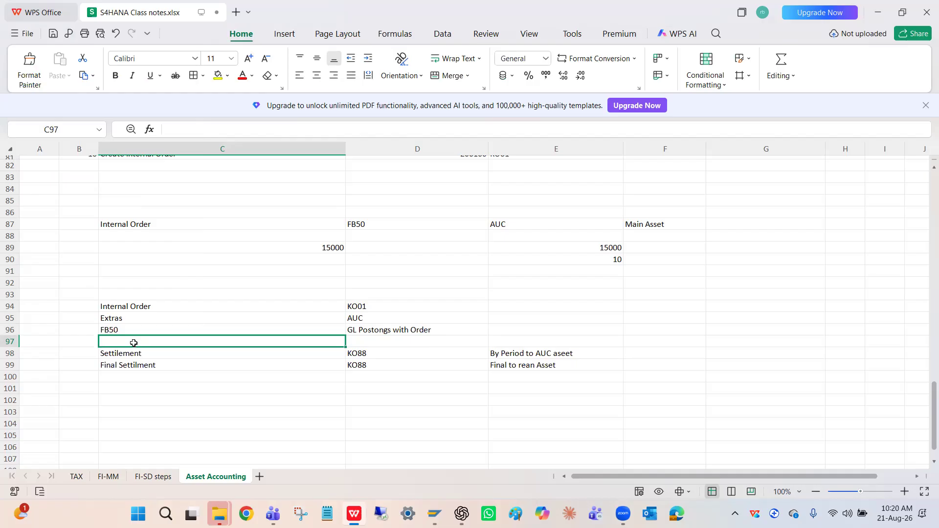
pyautogui.write('Extras')
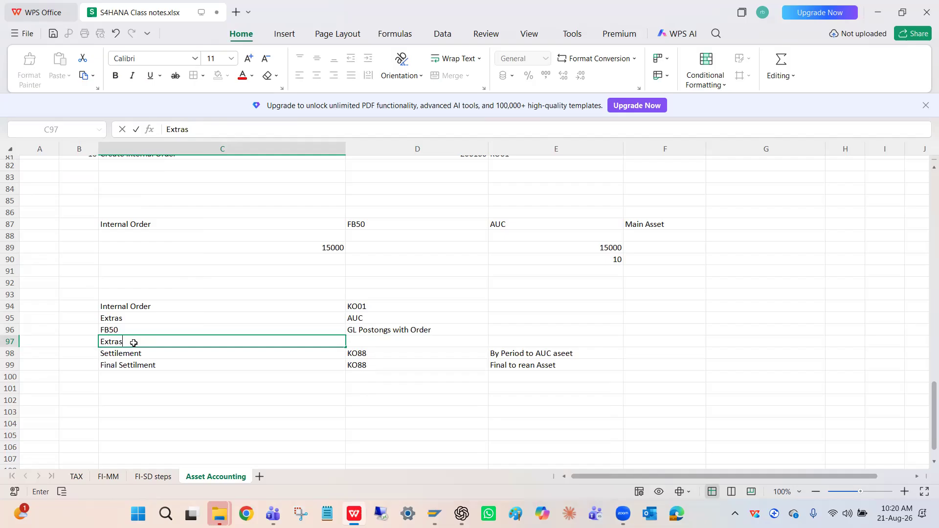
pyautogui.press('Tab')
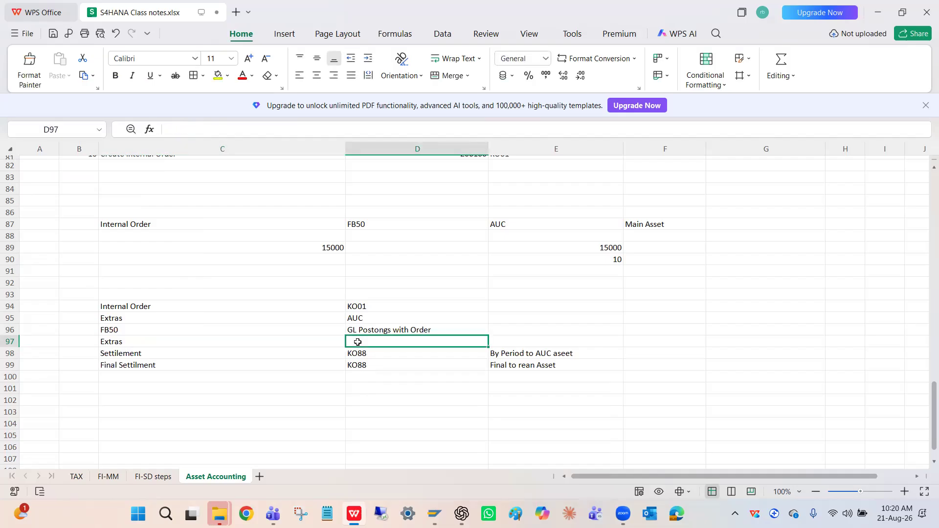
pyautogui.write('Re')
pyautogui.press('BackSpace')
pyautogui.press('BackSpace')
pyautogui.write('co')
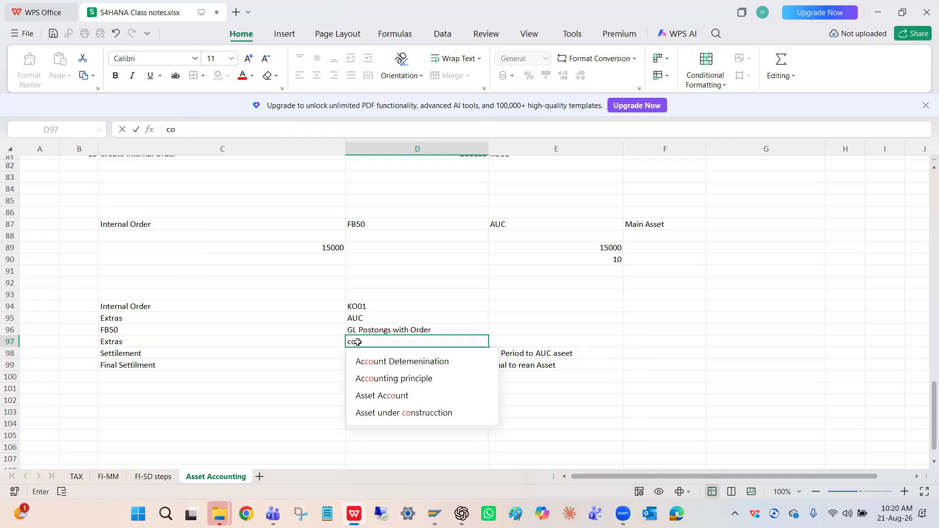
pyautogui.press('BackSpace')
pyautogui.write('reate rea')
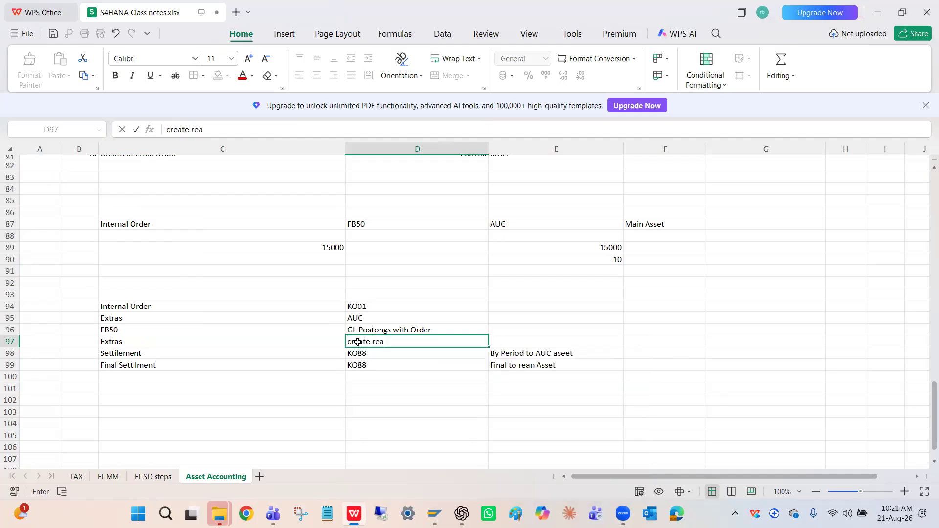
pyautogui.write('l Asset')
pyautogui.click(524, 338)
pyautogui.click(166, 342)
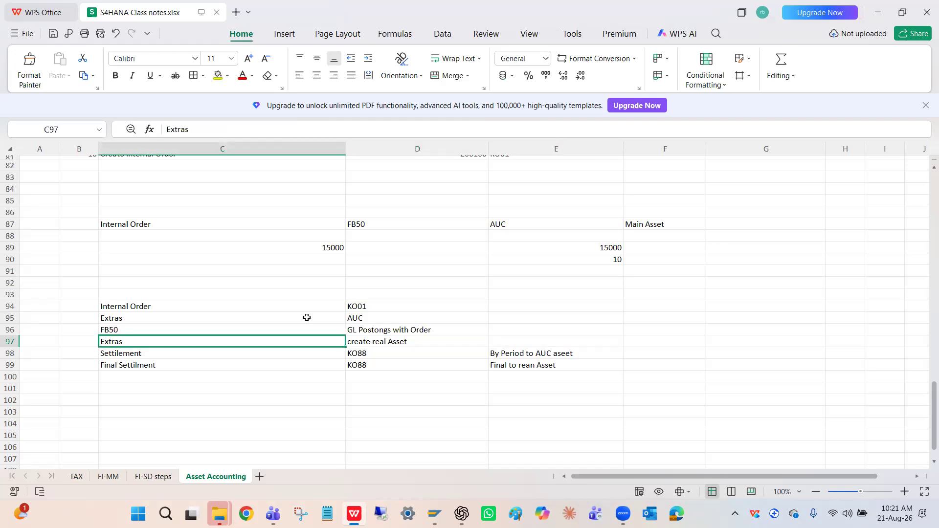
pyautogui.click(363, 309)
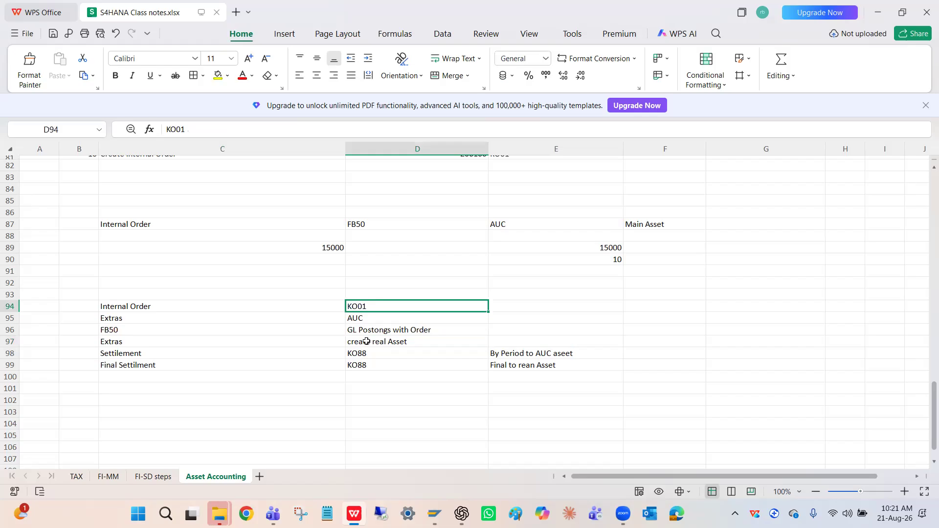
pyautogui.click(225, 357)
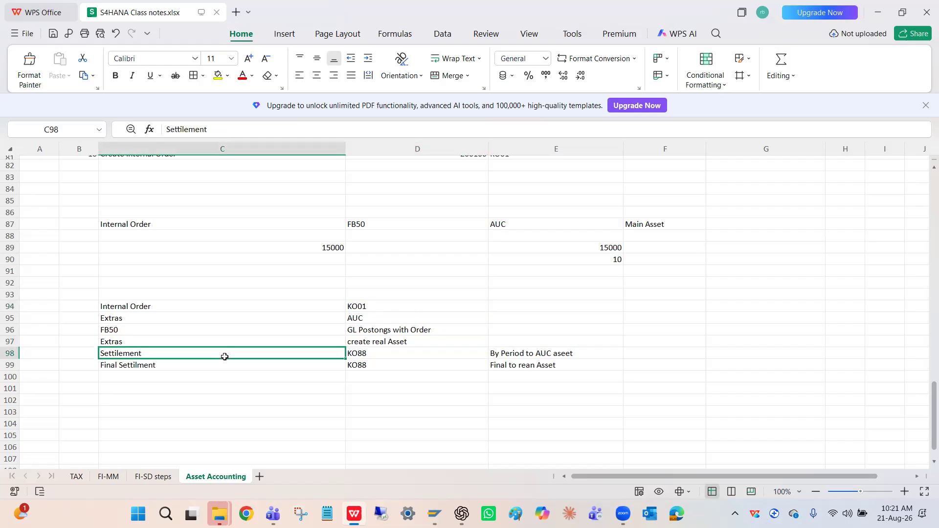
pyautogui.click(216, 366)
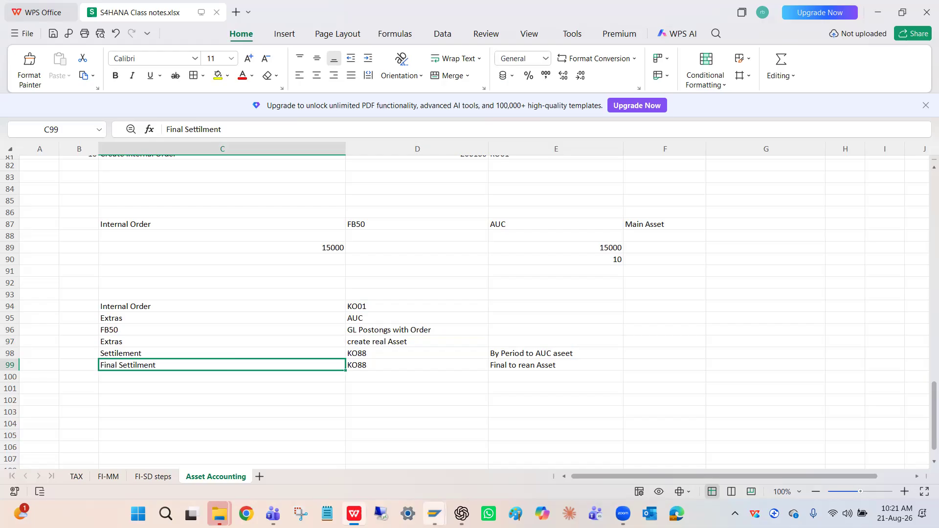
# Switch to the SAP session showing the Actual Settlement list and go back to the SAP Easy Access screen.
pyautogui.moveTo(434, 513)
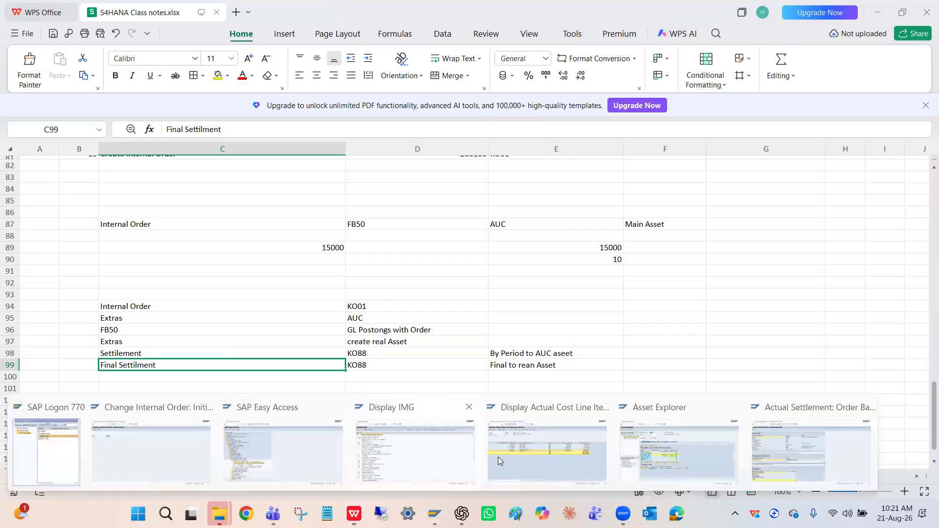
pyautogui.click(809, 446)
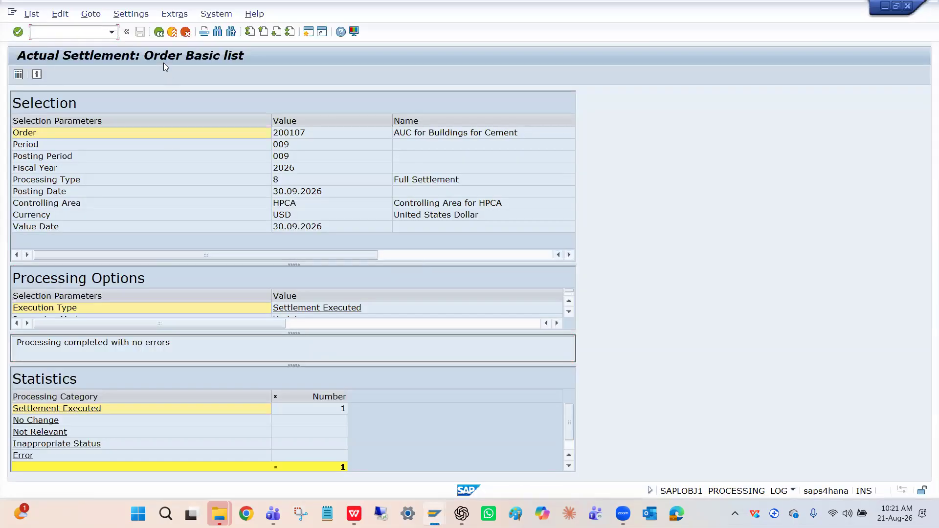
pyautogui.click(160, 38)
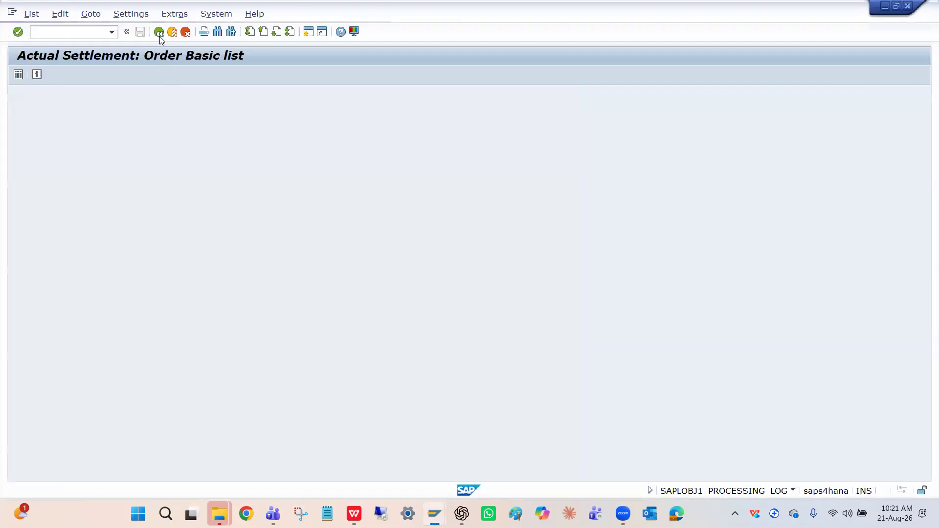
pyautogui.click(159, 35)
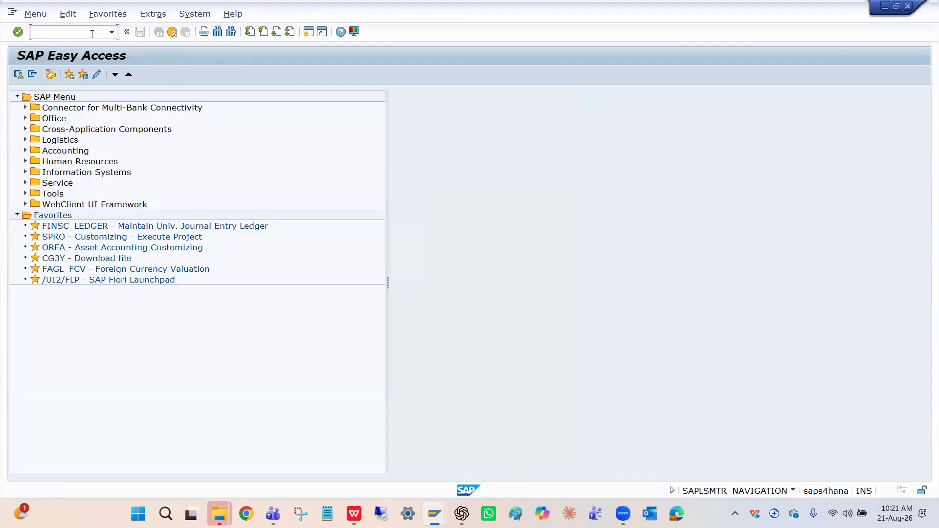
# Try the transaction codes Ko06, Ko09 and /nOk06 to find the allocation structure settings.
pyautogui.click(112, 33)
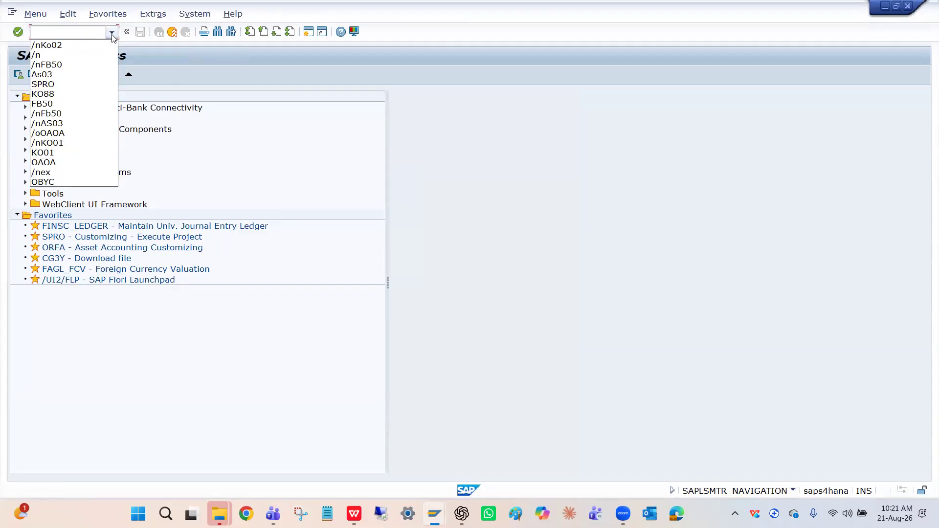
pyautogui.write('Ko06')
pyautogui.press('Return')
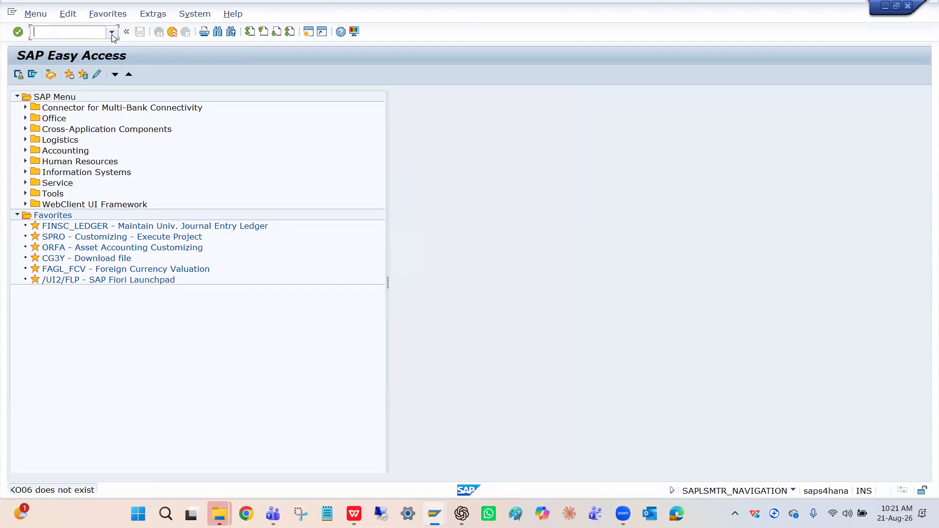
pyautogui.write('Ko0')
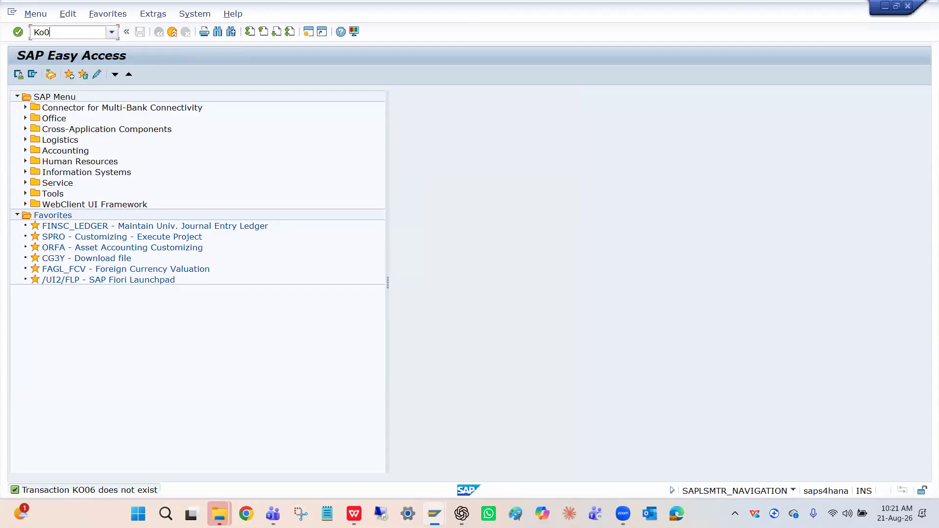
pyautogui.write('6')
pyautogui.press('Return')
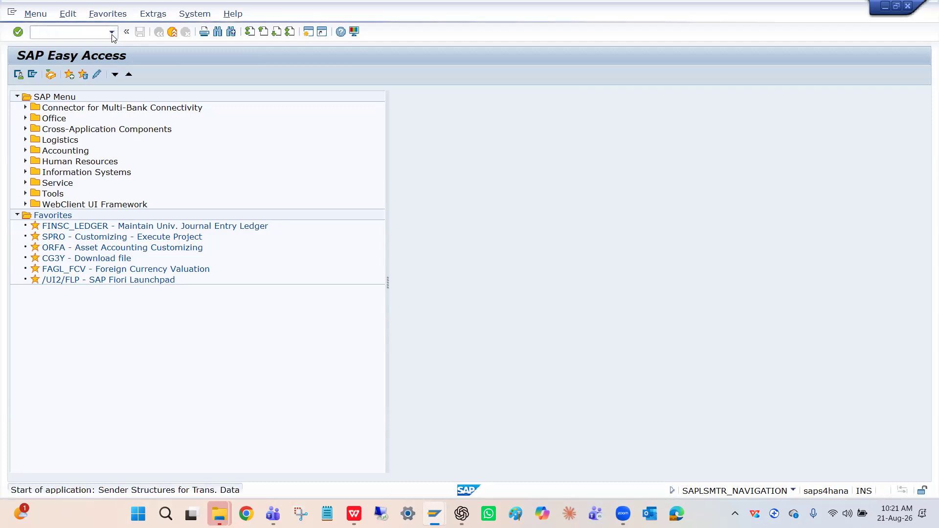
pyautogui.click(86, 36)
pyautogui.write('/n')
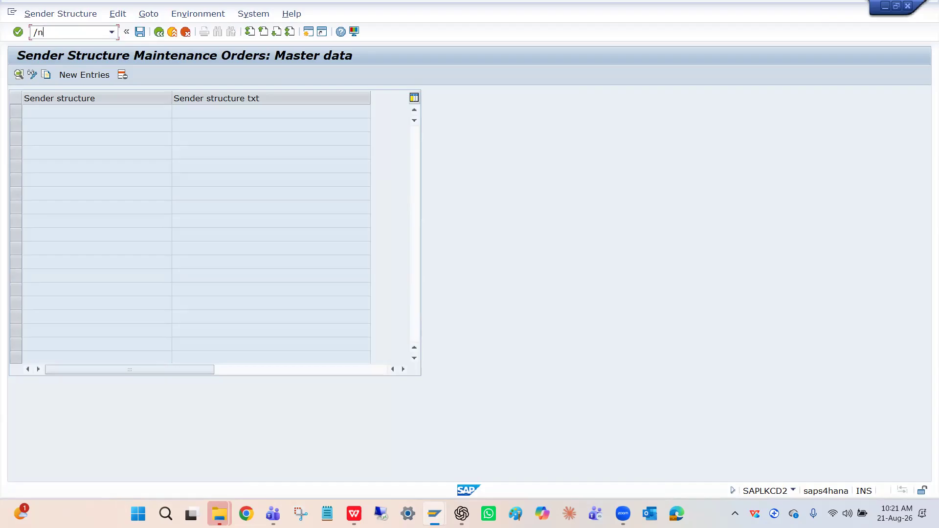
pyautogui.write('Ok0s')
pyautogui.press('Return')
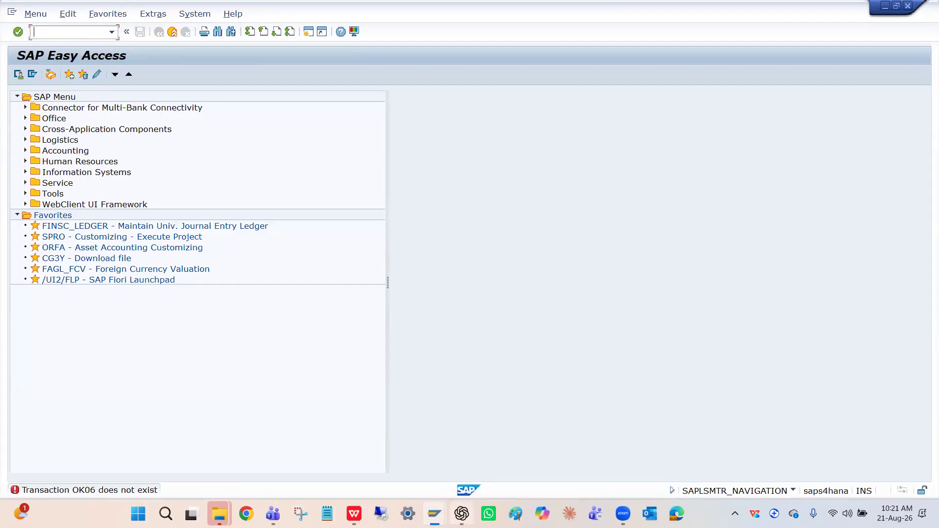
# Switch to ChatGPT and ask 'what is the t-code to Assugne cost element for internal oreder?'.
pyautogui.moveTo(462, 514)
pyautogui.click(458, 473)
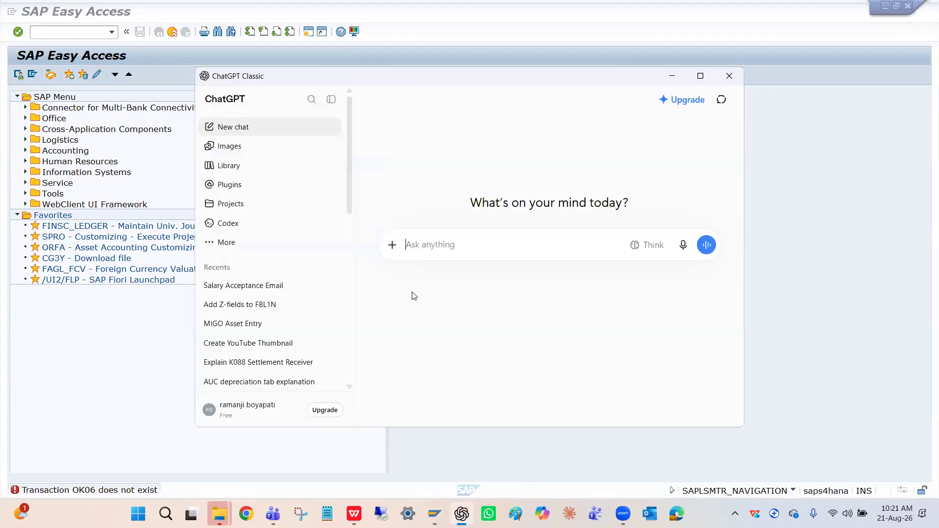
pyautogui.write('wh')
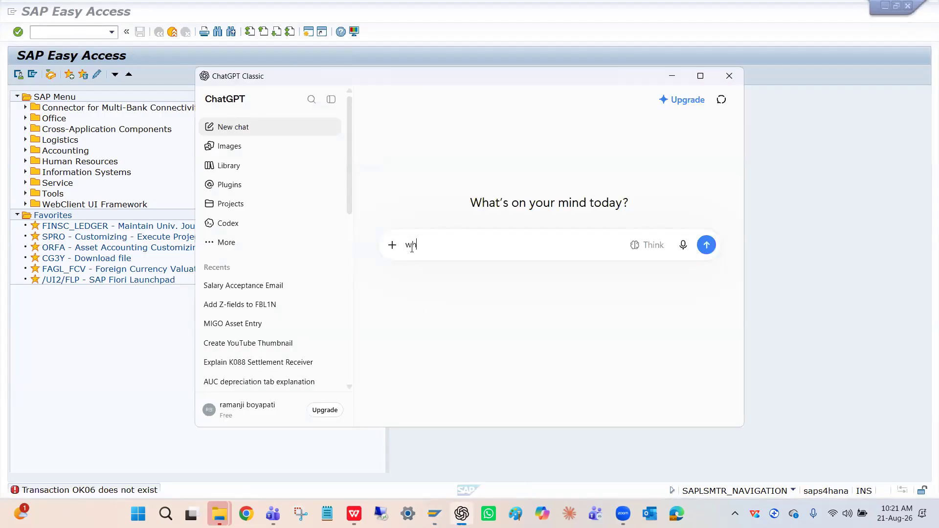
pyautogui.write('at is the t-code to Assugne cost element for internal oreder')
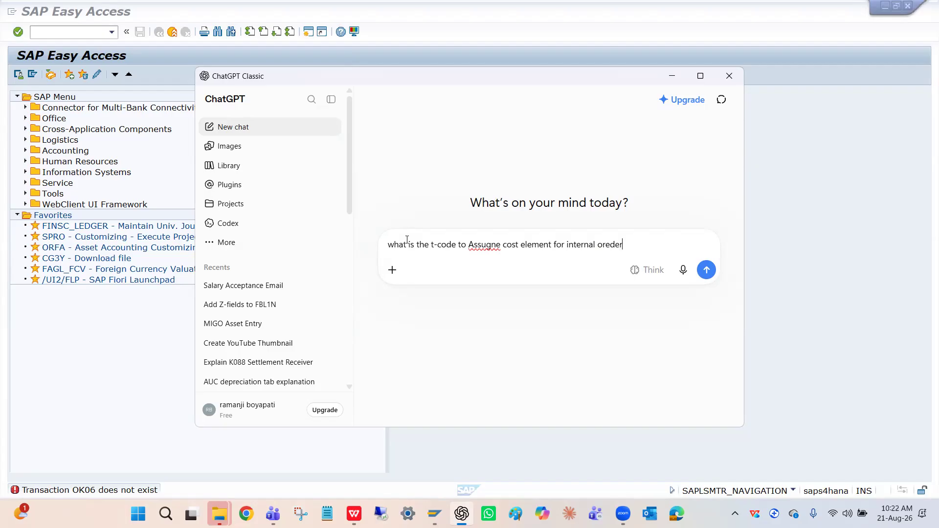
pyautogui.write('?')
pyautogui.press('Return')
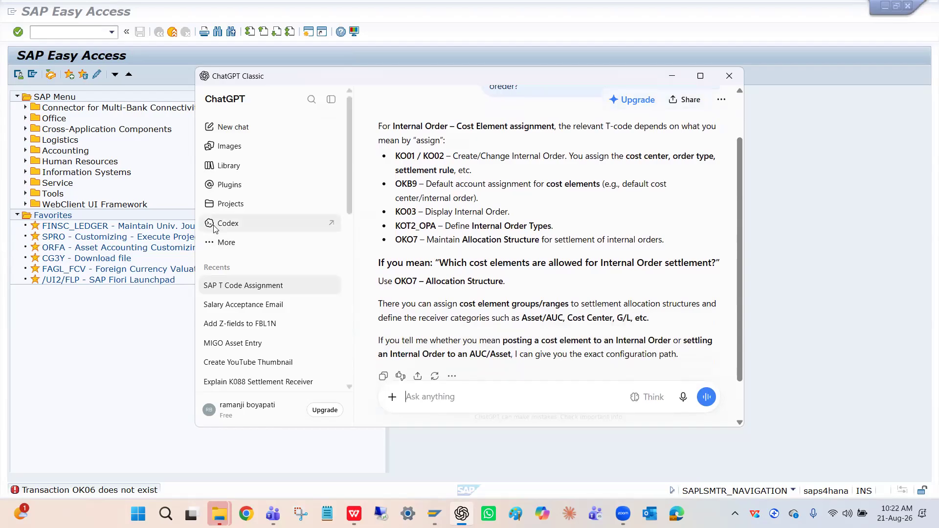
# Switch back to SAP and try to open transaction OK07.
pyautogui.hotkey('alt', 'Tab')
pyautogui.write('OK07')
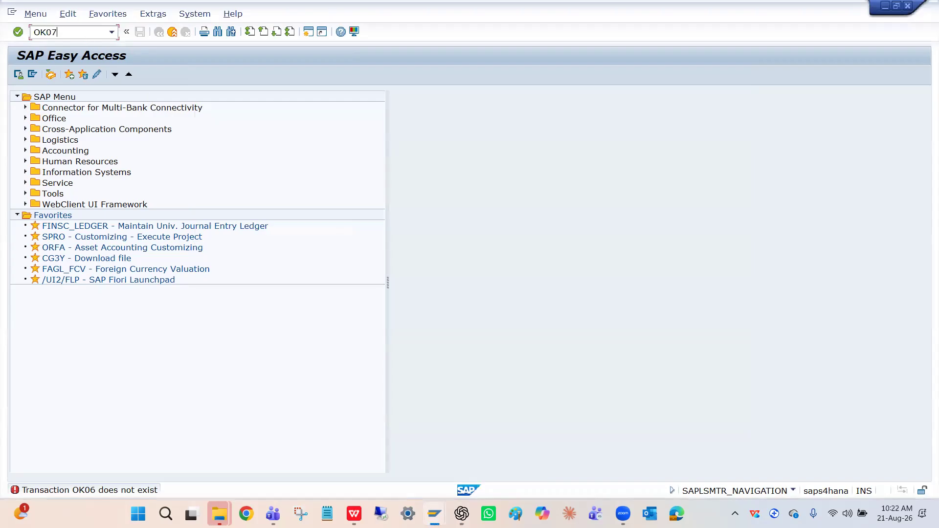
pyautogui.press('Return')
# Open the allocation structures overview with transaction OKo6 and select the HPIN Allocation Structure.
pyautogui.write('K')
pyautogui.press('BackSpace')
pyautogui.write('OKo6')
pyautogui.press('Return')
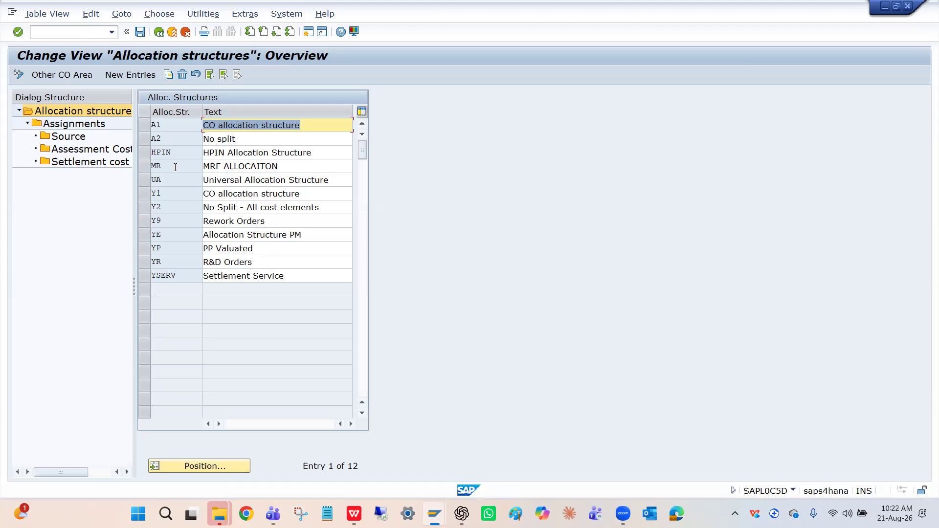
pyautogui.click(149, 156)
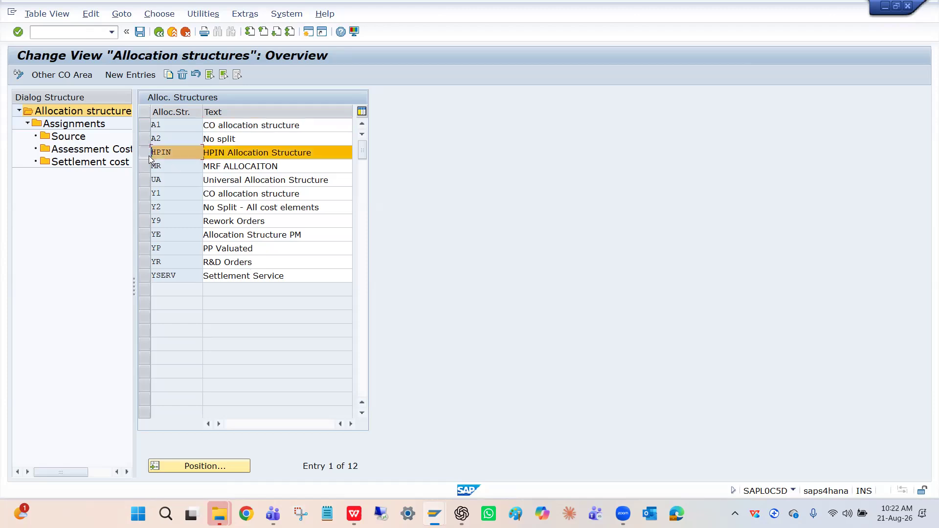
# Copy the transaction code OKo6 from SAP's command history into cell D77 of the class notes, next to 'Allocation structure'.
pyautogui.click(110, 33)
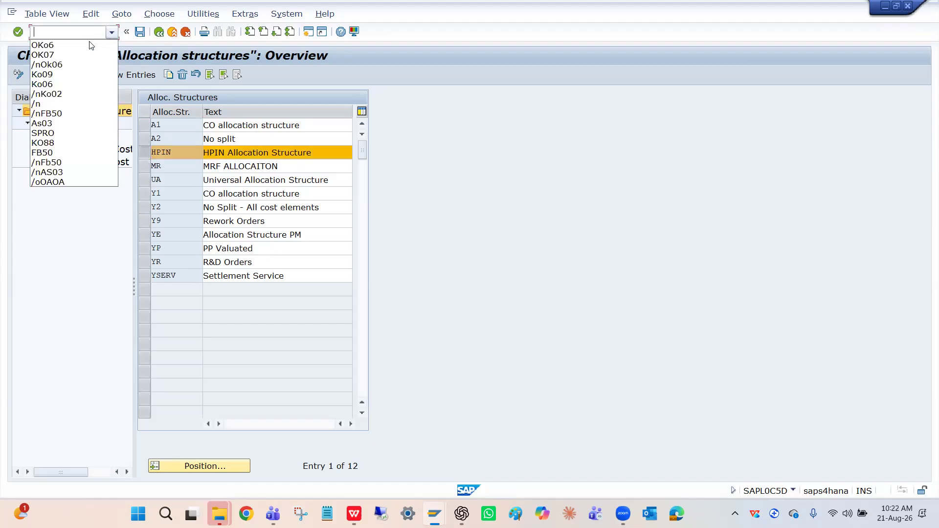
pyautogui.click(49, 45)
pyautogui.hotkey('ctrl', 'c')
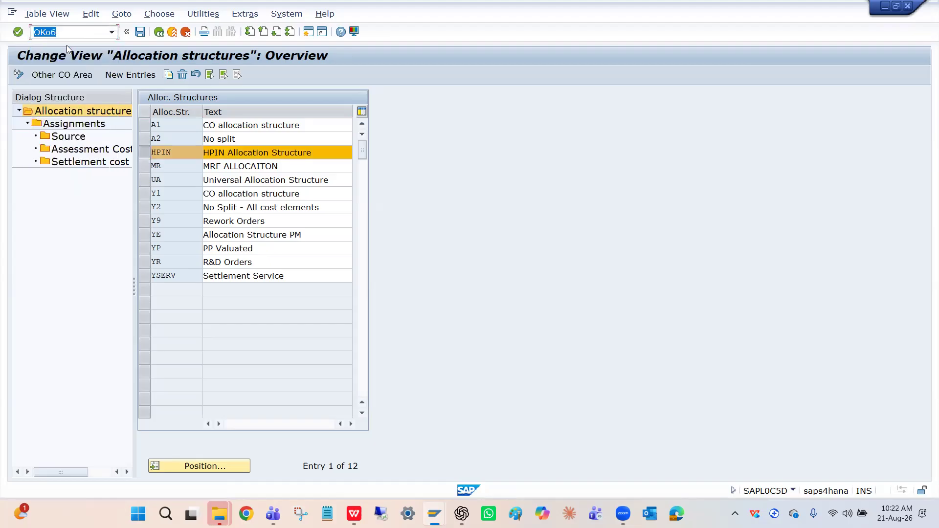
pyautogui.hotkey('alt', 'Tab')
pyautogui.press('Tab')
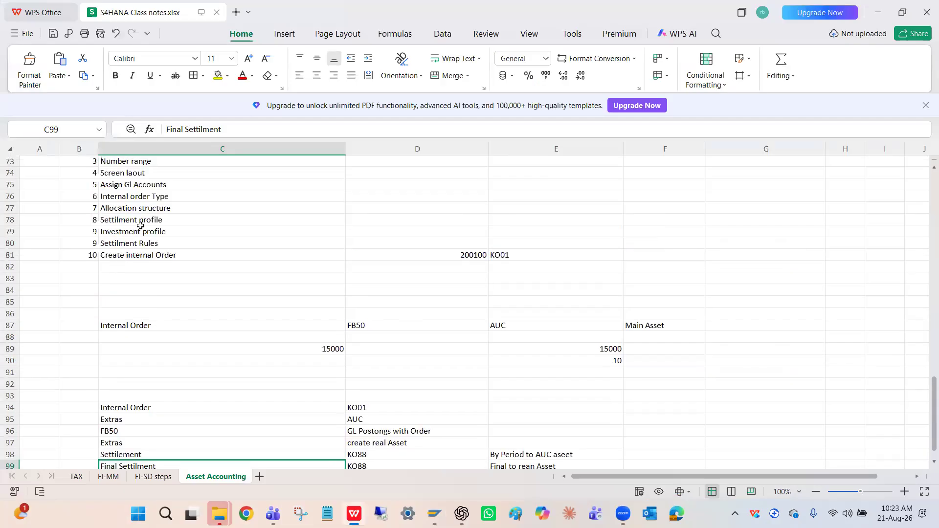
pyautogui.click(386, 211)
pyautogui.hotkey('ctrl', 'v')
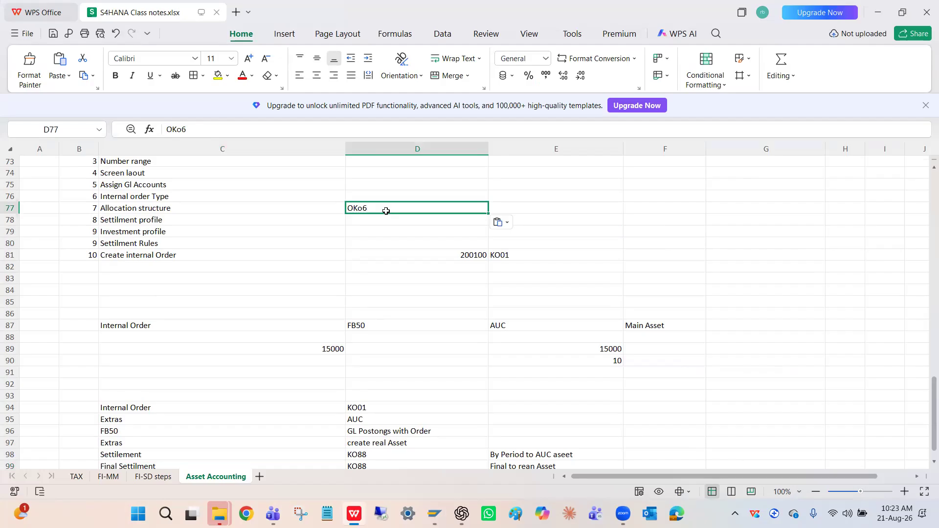
# Re-enter the end of the allocation structure transaction code in cell D77 so it reads OKo6.
pyautogui.click(219, 130)
pyautogui.press('BackSpace')
pyautogui.press('BackSpace')
pyautogui.press('BackSpace')
pyautogui.write('K')
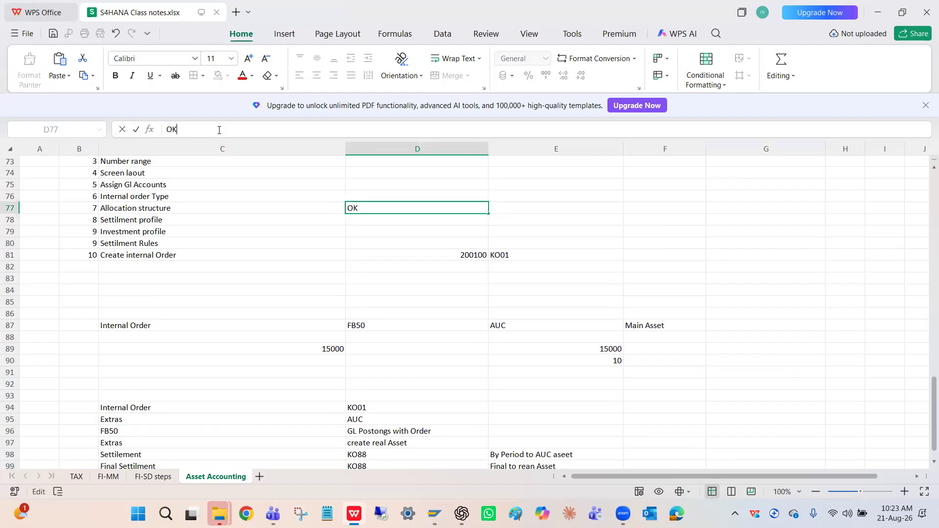
pyautogui.write('o6')
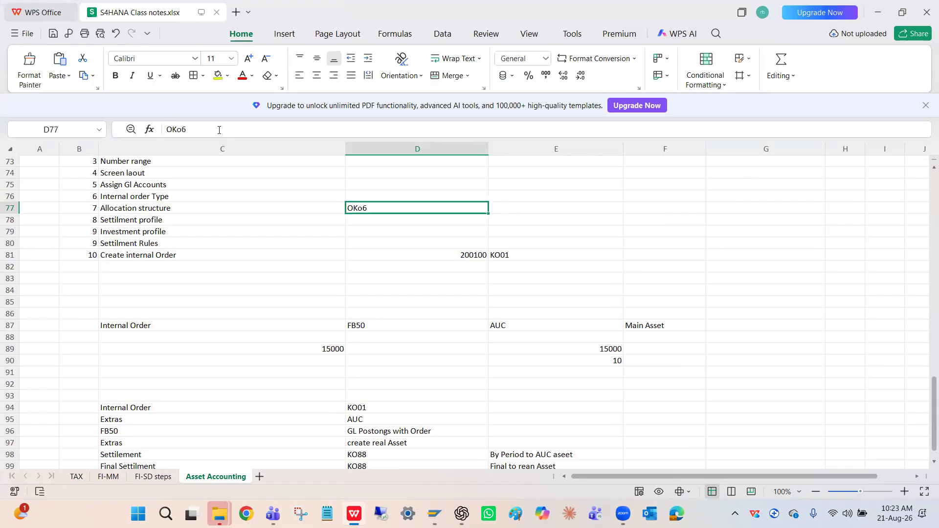
# Switch to SAP, open the assignments of the HPIN allocation structure and select the HPI assignment.
pyautogui.hotkey('alt', 'Tab')
pyautogui.click(184, 154)
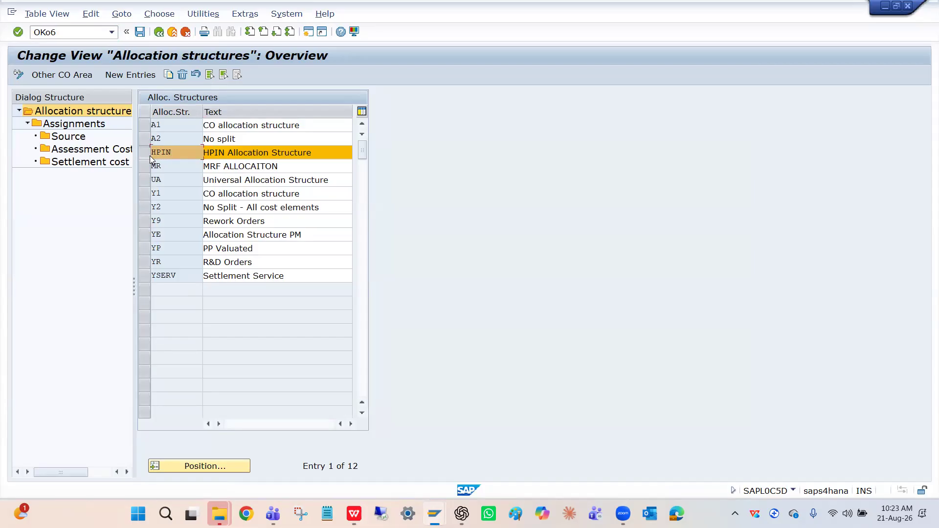
pyautogui.click(82, 128)
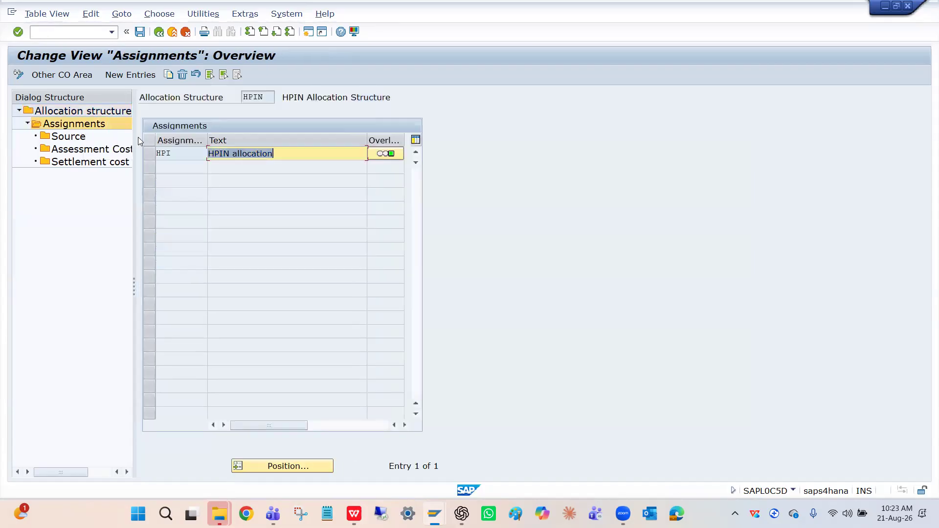
pyautogui.click(172, 152)
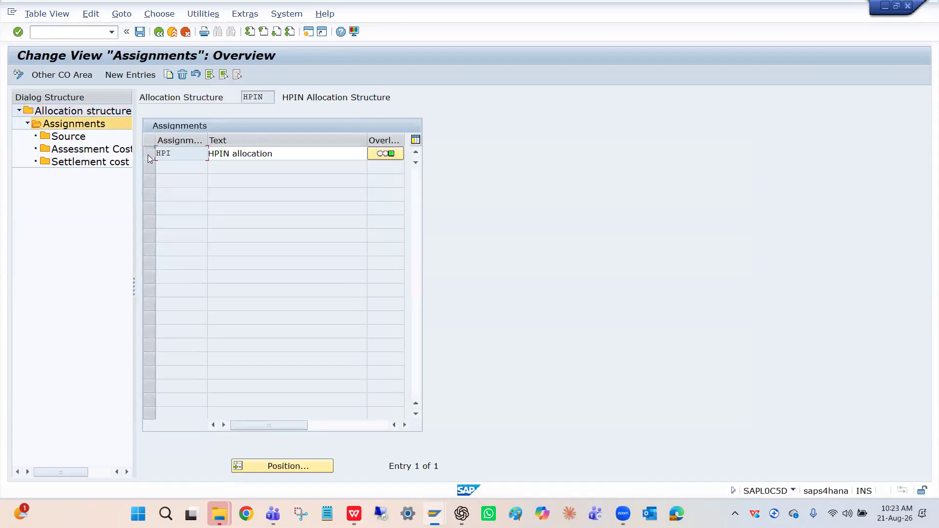
pyautogui.click(149, 158)
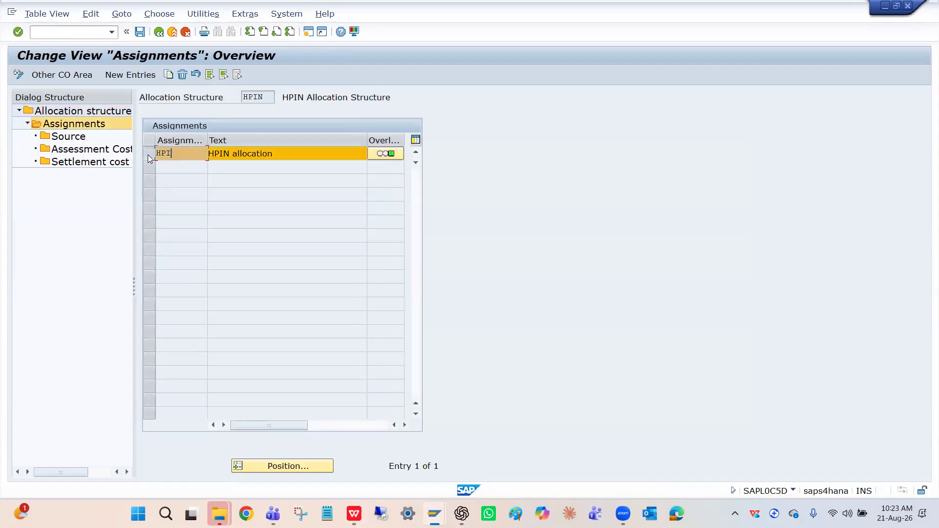
# Open the source of the HPI assignment and examine its from and to cost elements.
pyautogui.click(68, 139)
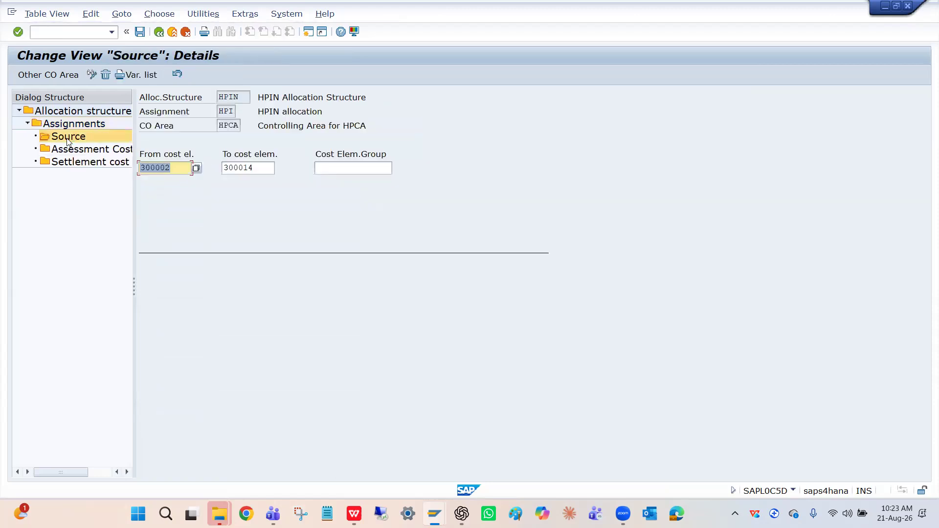
pyautogui.click(188, 171)
pyautogui.click(266, 170)
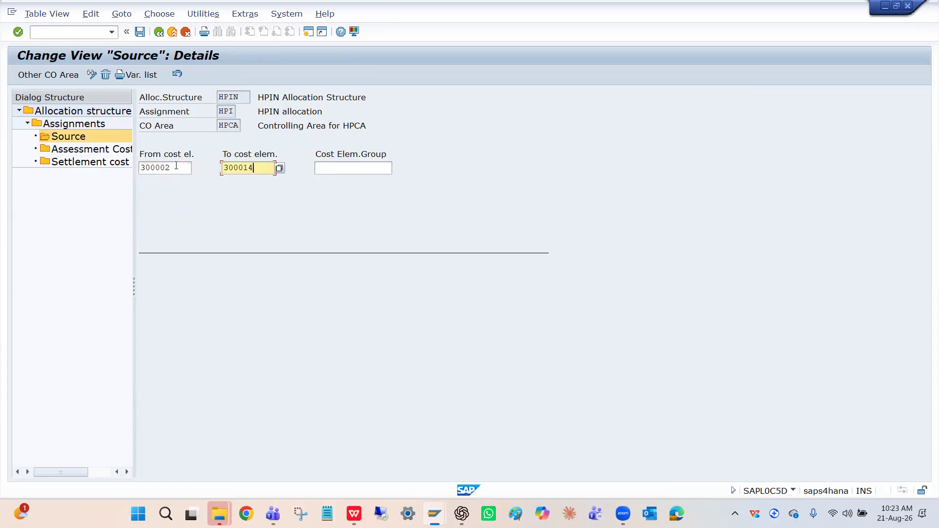
pyautogui.click(176, 167)
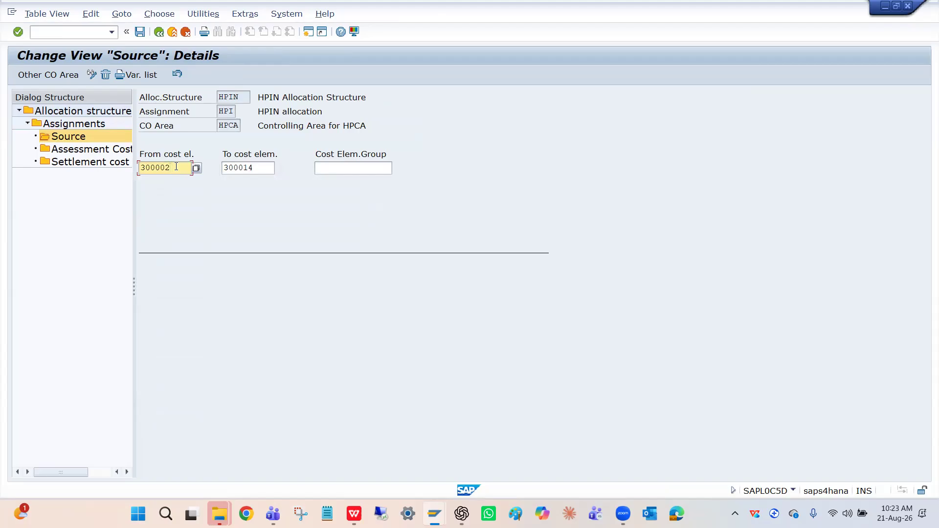
pyautogui.click(257, 169)
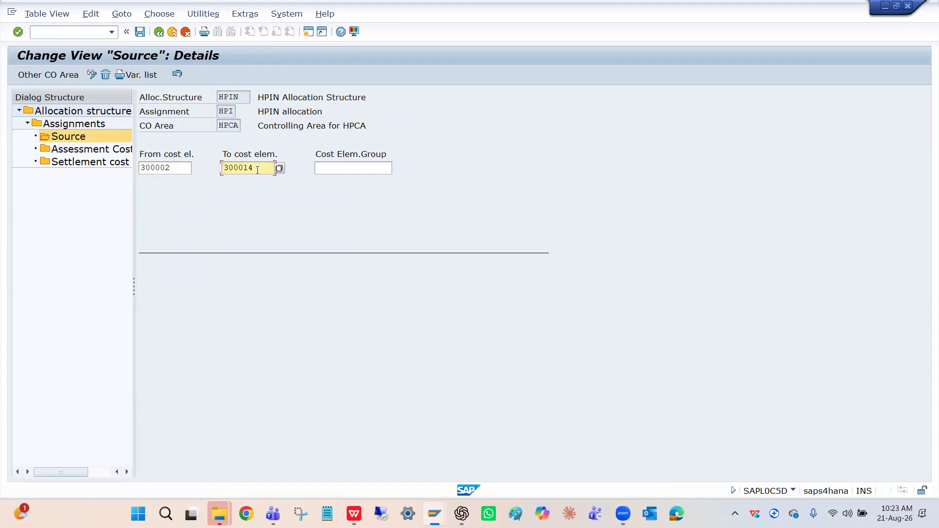
pyautogui.click(189, 171)
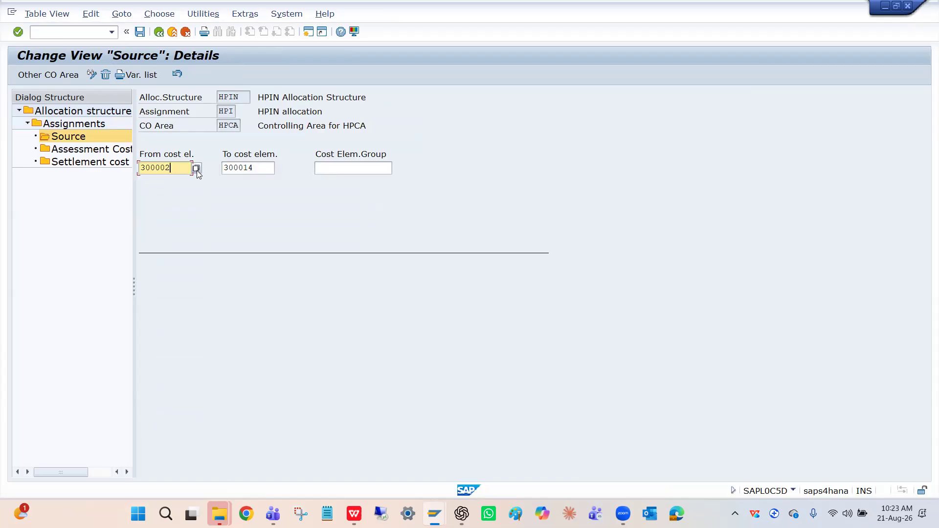
# Review the settlement cost elements and the assessment cost elements of the HPI assignment, checking the receiver category.
pyautogui.click(81, 163)
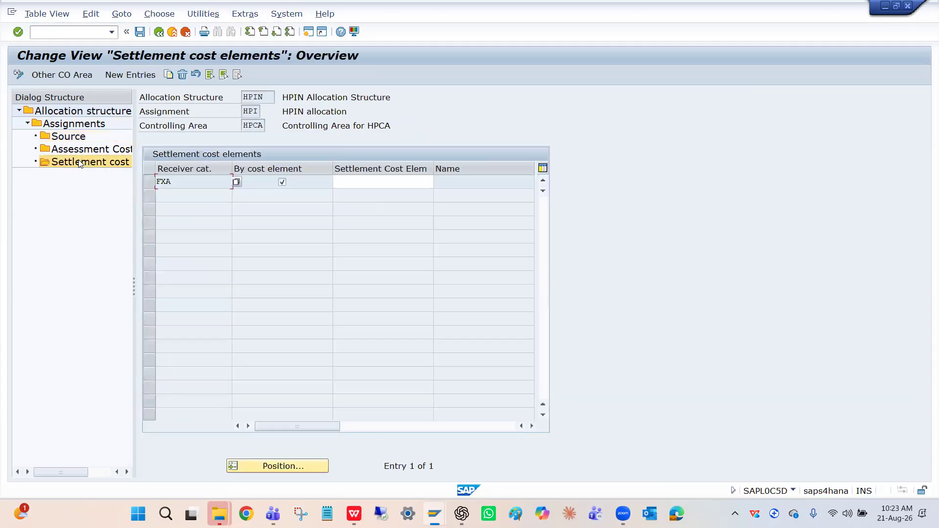
pyautogui.click(79, 150)
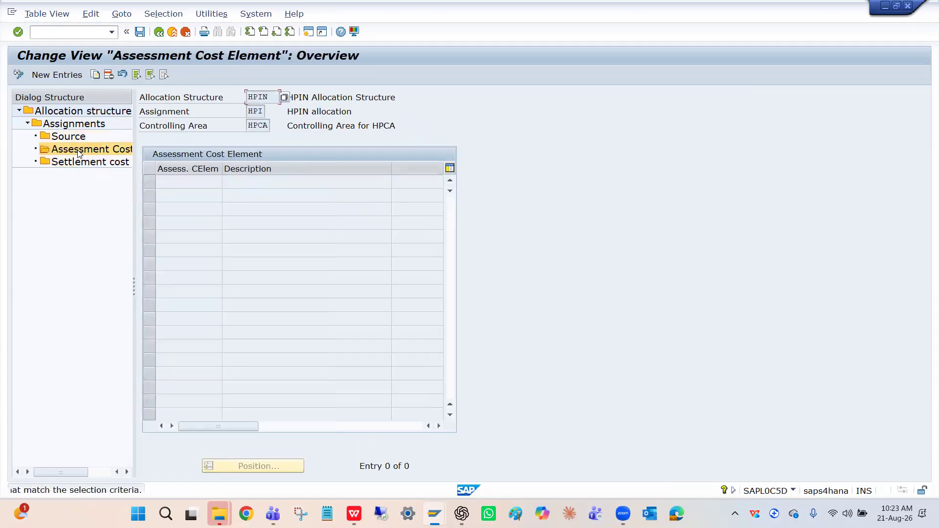
pyautogui.click(78, 162)
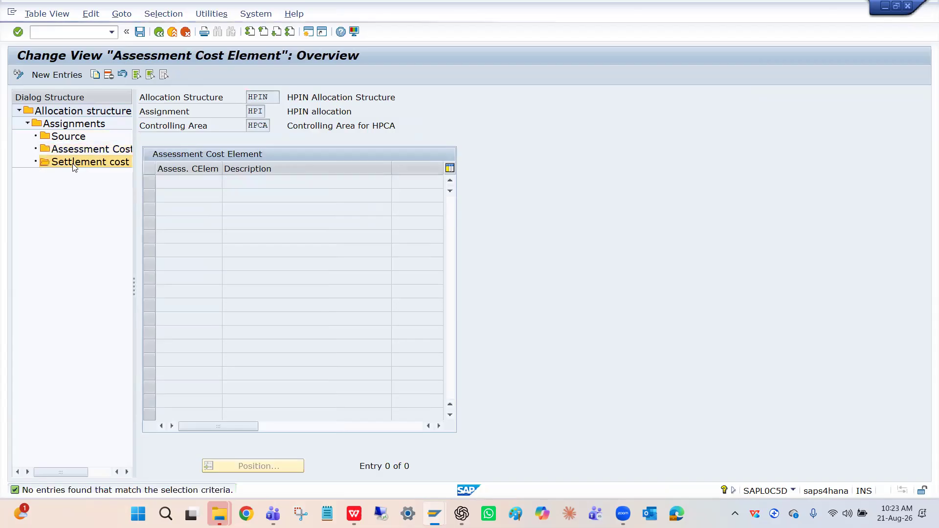
pyautogui.click(177, 183)
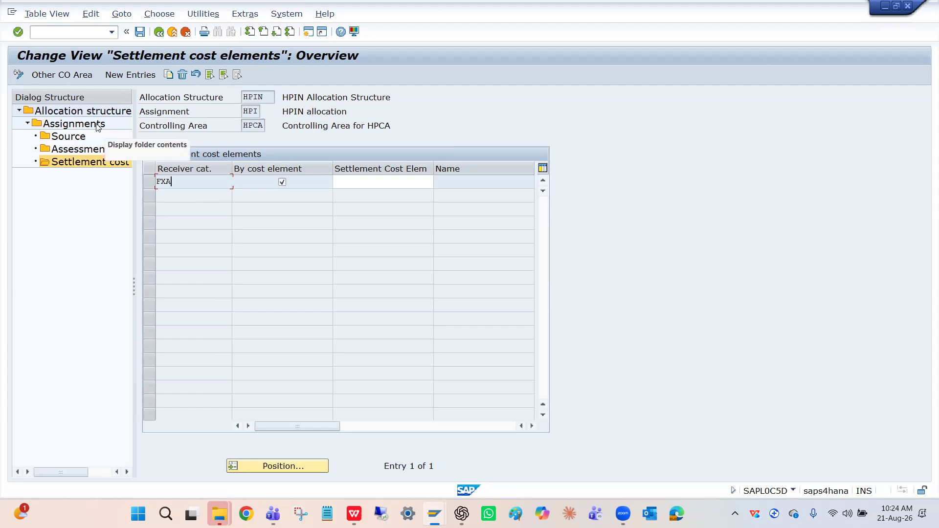
# Start new settlement cost element entries and look through the available receiver categories, including Cost Center, without choosing one.
pyautogui.click(115, 81)
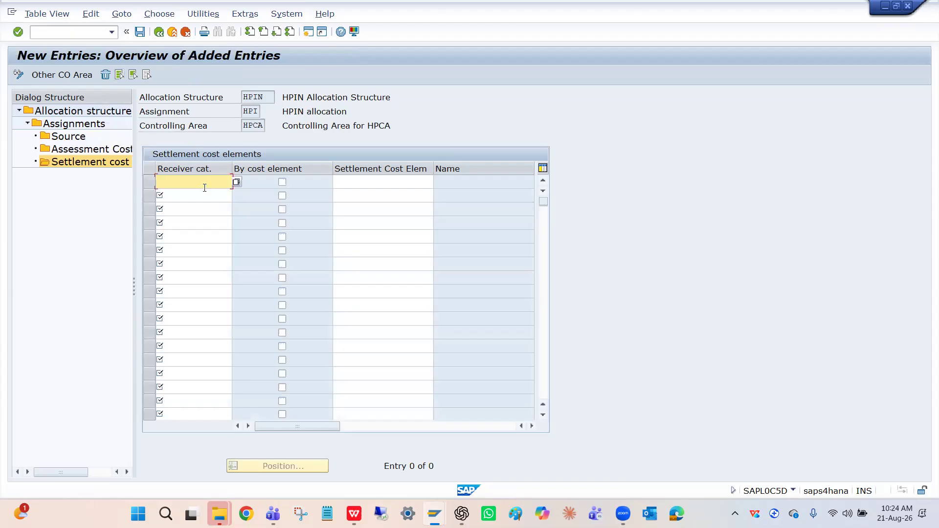
pyautogui.click(237, 182)
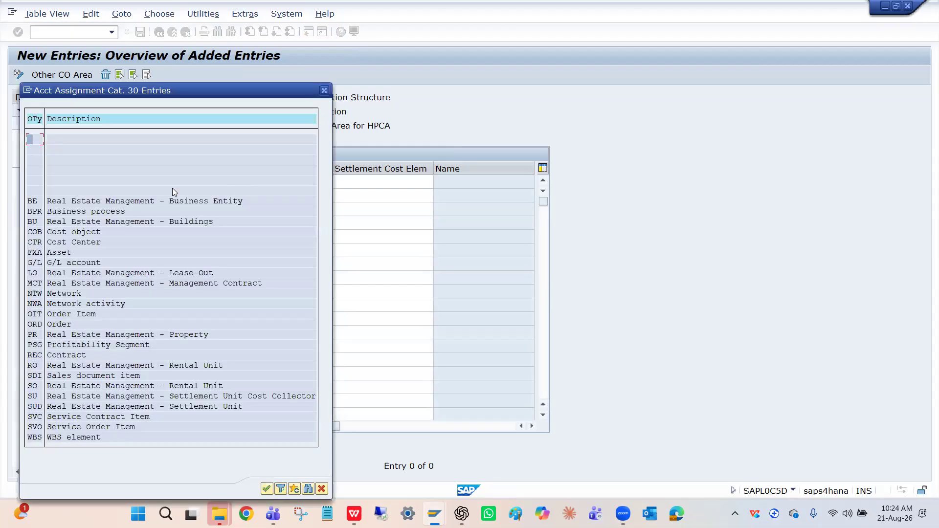
pyautogui.click(51, 242)
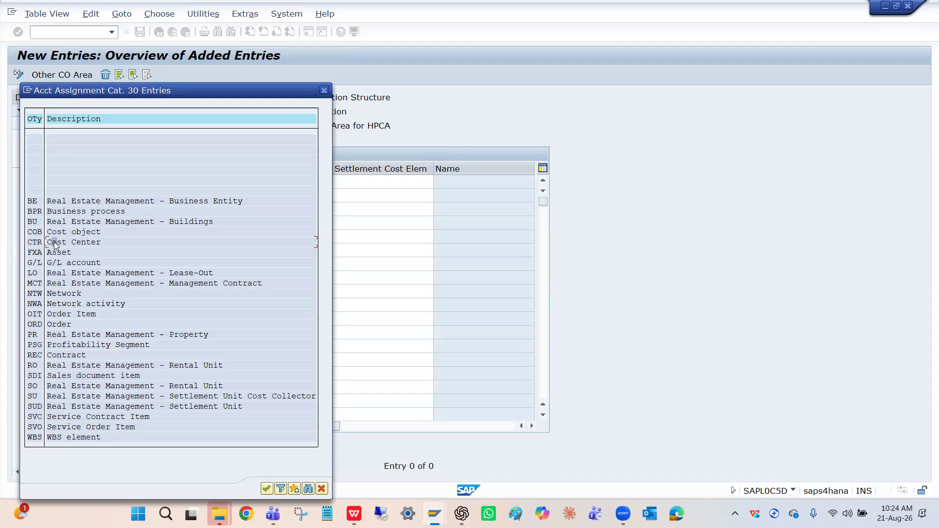
pyautogui.click(324, 91)
# Go back to the allocation structures overview and place the cursor on the HPIN entry.
pyautogui.click(160, 33)
pyautogui.click(160, 34)
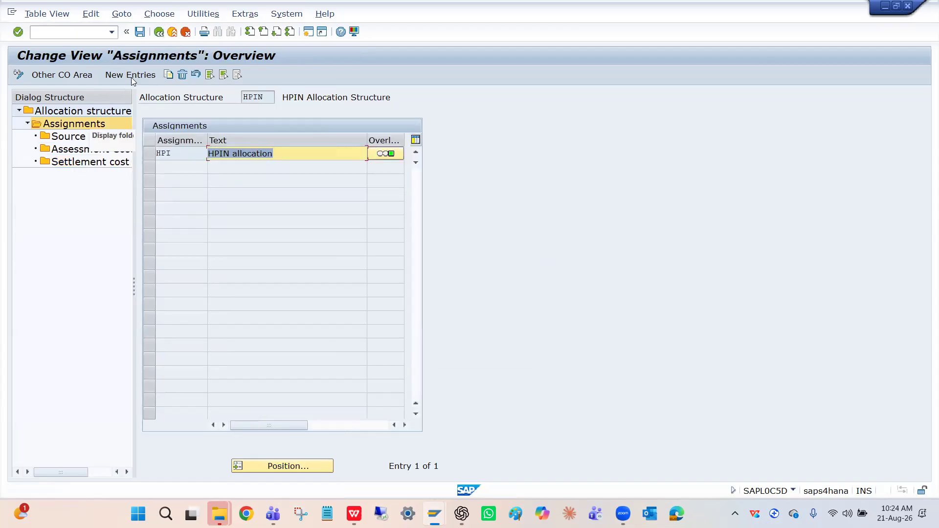
pyautogui.click(157, 34)
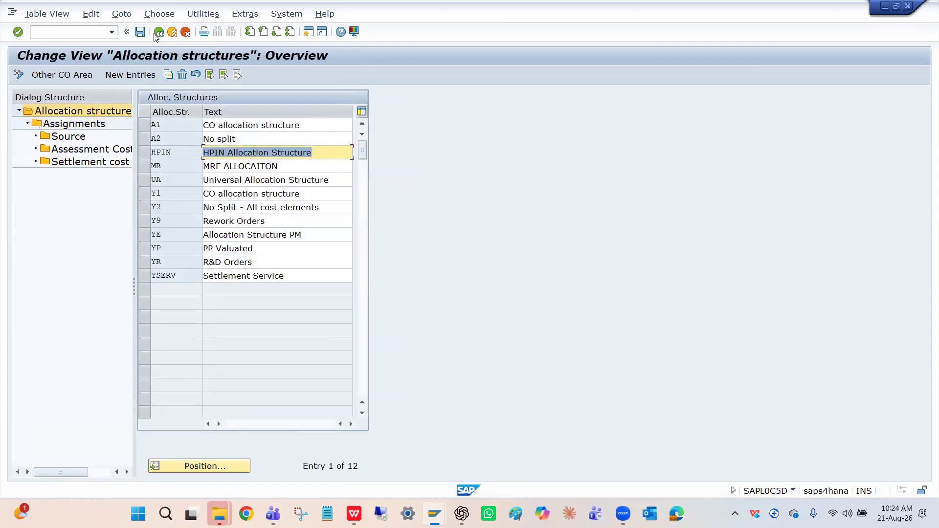
pyautogui.click(179, 121)
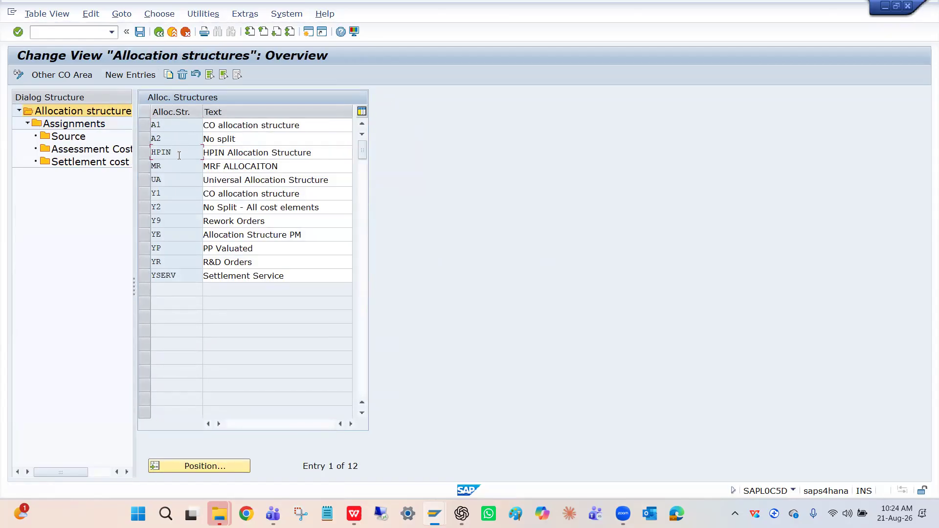
# Switch to the Change Internal Order window and open the master data of the 'AUC for Buildings for Cement' order.
pyautogui.hotkey('alt', 'Tab')
pyautogui.hotkey('alt', 'Tab')
pyautogui.hotkey('alt', 'Tab')
pyautogui.hotkey('alt', 'Tab')
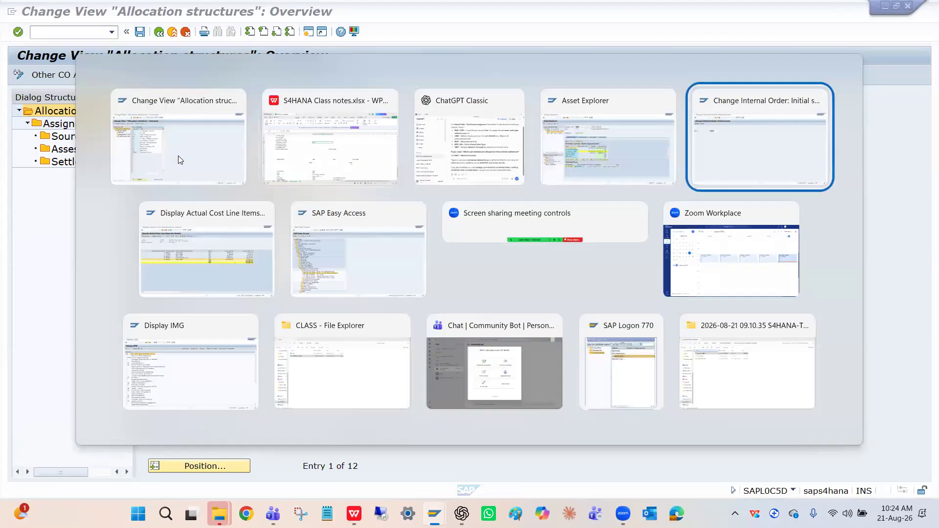
pyautogui.press('Return')
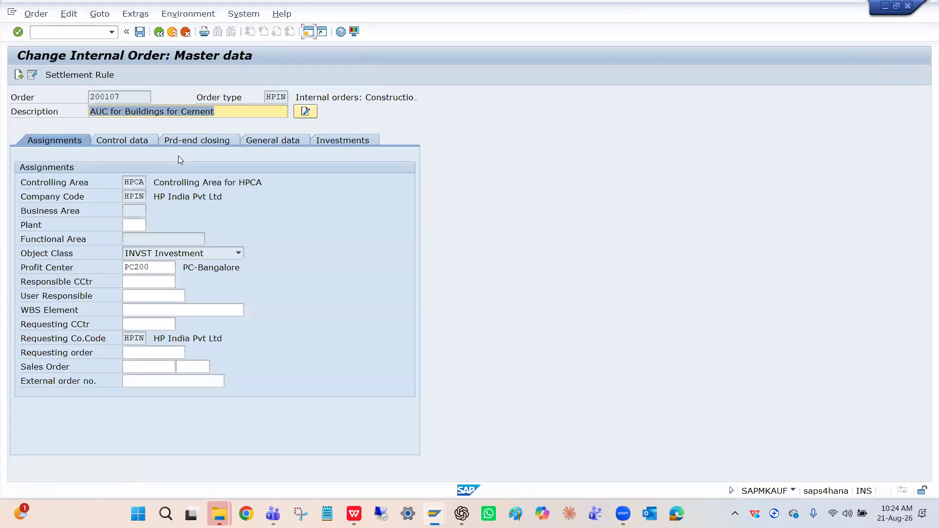